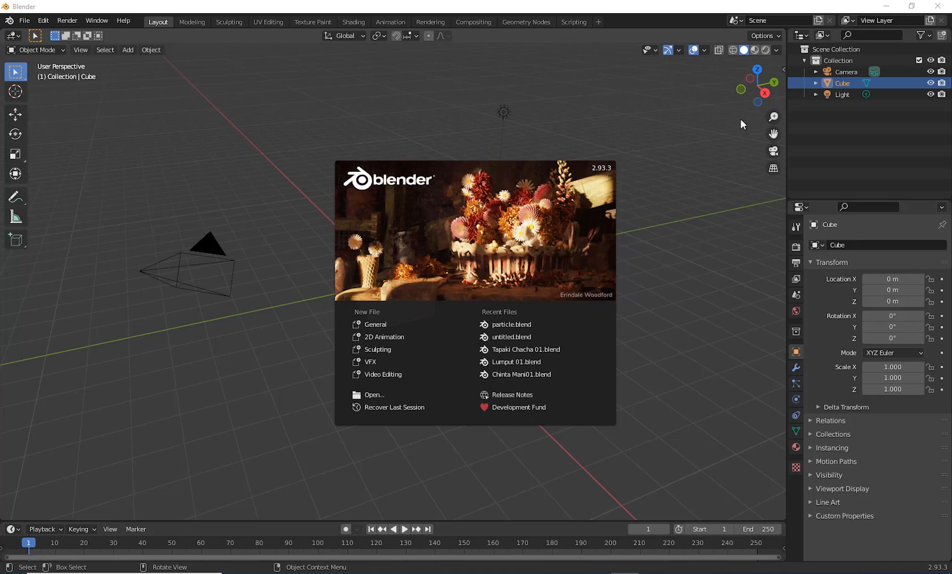
Step: Dismiss the splash screen and delete all the default objects: the camera, cube and light
{"action": "left_click", "coordinate": [677, 351]}
{"action": "middle_click_drag", "start_coordinate": [509, 397], "coordinate": [206, 121]}
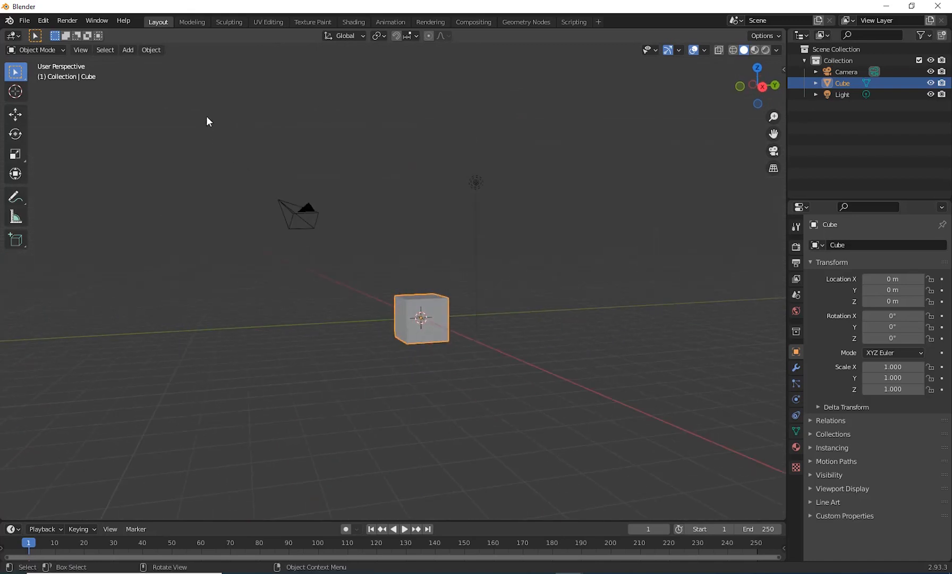
{"action": "key", "text": "a"}
{"action": "middle_click_drag", "start_coordinate": [601, 402], "coordinate": [594, 402]}
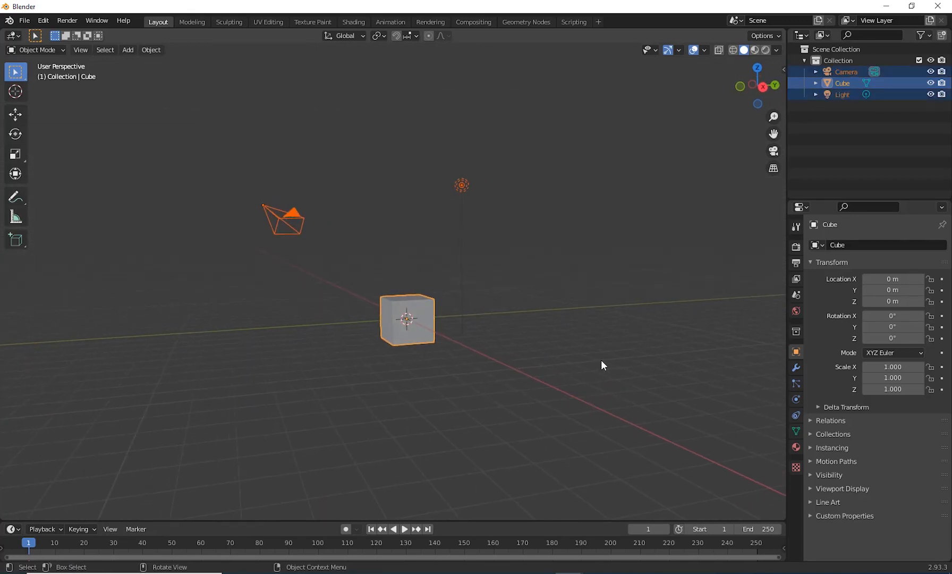
{"action": "key", "text": "Delete"}
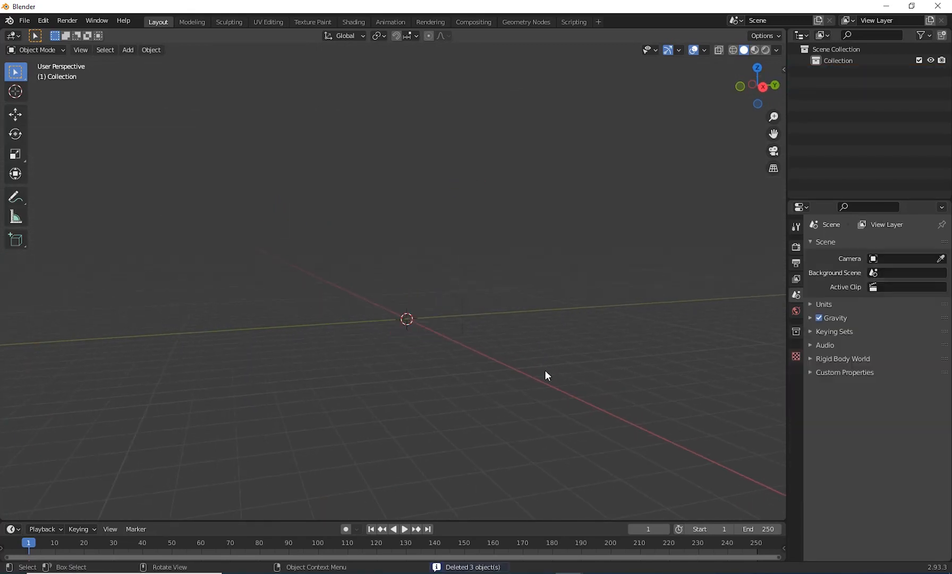
Step: Add a UV sphere mesh at the world origin
{"action": "middle_click_drag", "start_coordinate": [546, 376], "coordinate": [502, 428]}
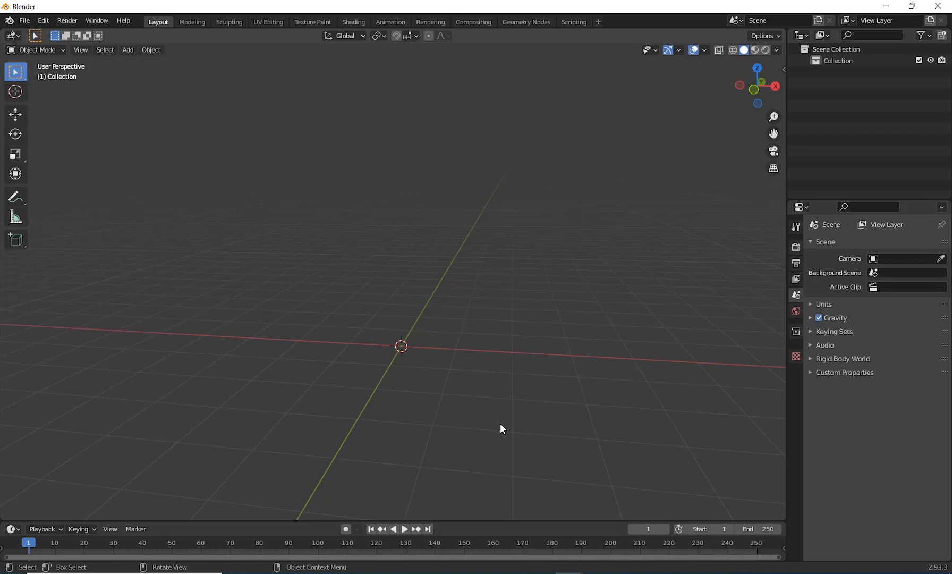
{"action": "middle_click_drag", "start_coordinate": [370, 368], "coordinate": [515, 396]}
{"action": "middle_click_drag", "start_coordinate": [503, 437], "coordinate": [484, 414]}
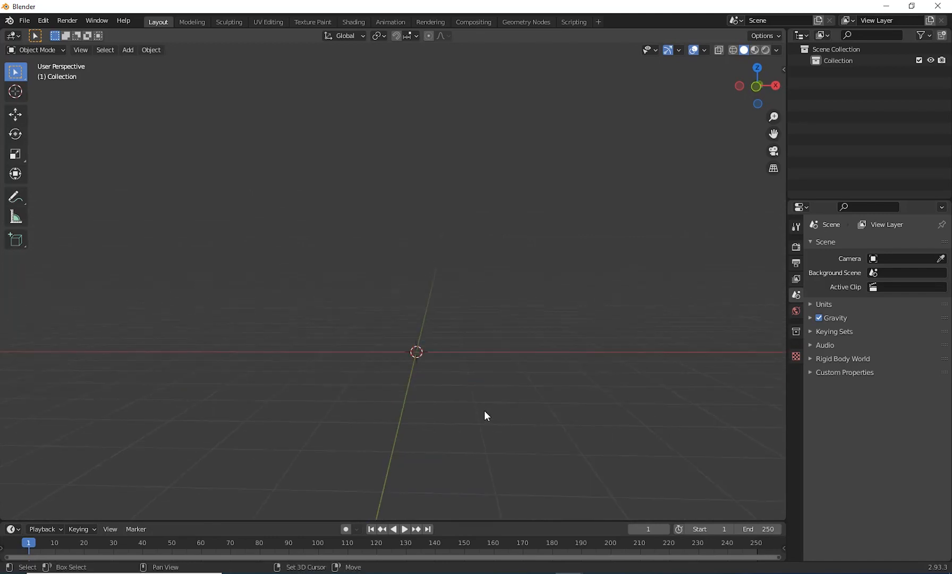
{"action": "key", "text": "shift+a"}
{"action": "mouse_move", "coordinate": [467, 344]}
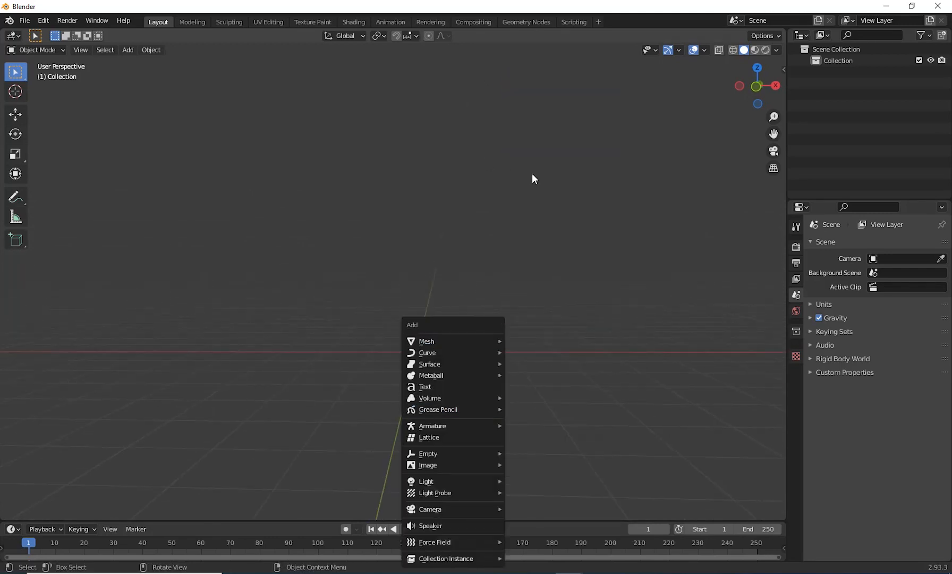
{"action": "key", "text": "shift+a"}
{"action": "mouse_move", "coordinate": [502, 344]}
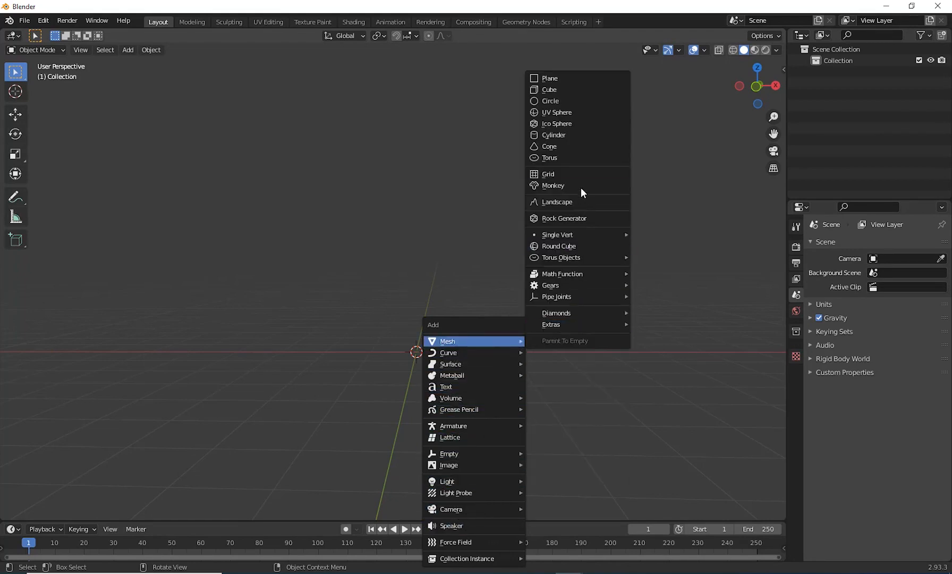
{"action": "left_click", "coordinate": [577, 113]}
{"action": "scroll", "coordinate": [492, 403], "scroll_direction": "up", "scroll_amount": 2}
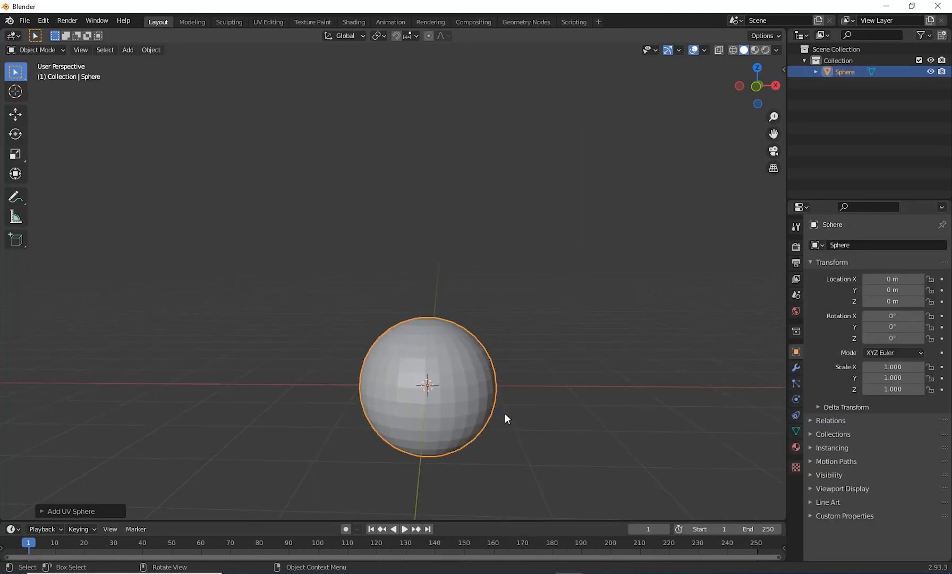
Step: Reduce the new UV sphere's resolution to 8 segments and 4 rings
{"action": "left_click", "coordinate": [42, 511]}
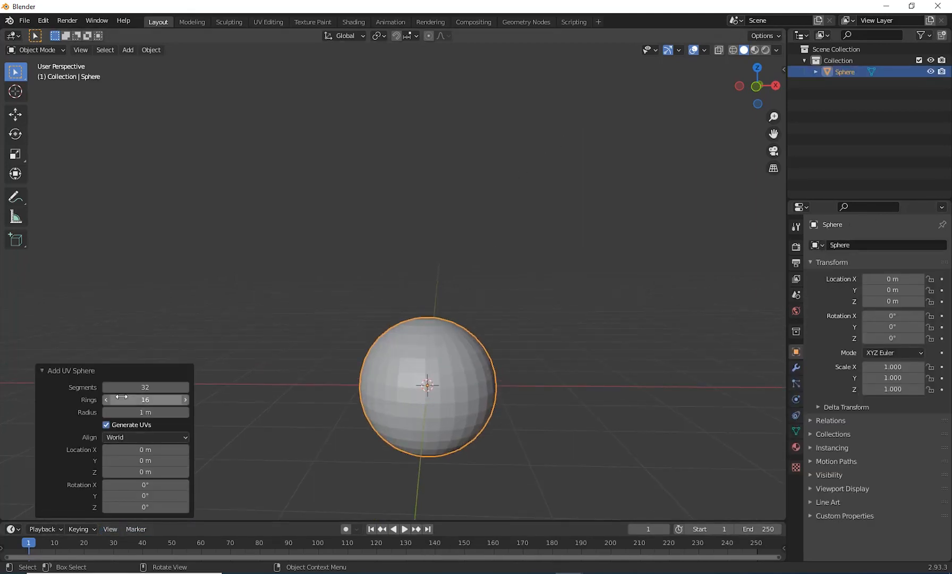
{"action": "left_click_drag", "start_coordinate": [114, 387], "coordinate": [94, 393]}
{"action": "mouse_move", "coordinate": [154, 399]}
{"action": "left_mouse_down"}
{"action": "mouse_move", "coordinate": [138, 405]}
{"action": "mouse_move", "coordinate": [151, 389]}
{"action": "mouse_move", "coordinate": [155, 400]}
{"action": "left_mouse_up"}
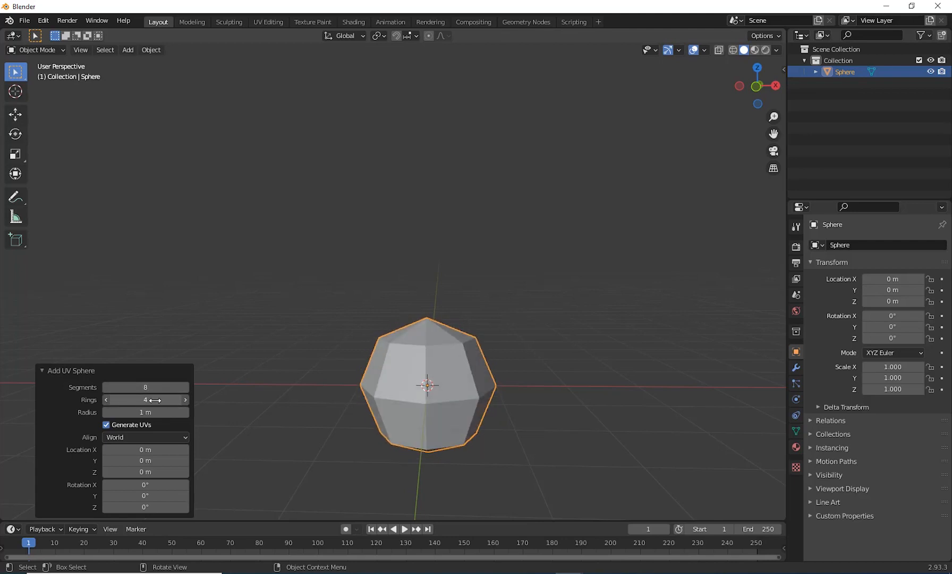
Step: Set the sphere's scale to 0.03 on the X, Y and Z axes
{"action": "middle_click_drag", "start_coordinate": [533, 352], "coordinate": [458, 397]}
{"action": "scroll", "coordinate": [471, 390], "scroll_direction": "down", "scroll_amount": 2}
{"action": "scroll", "coordinate": [463, 338], "scroll_direction": "up", "scroll_amount": 2}
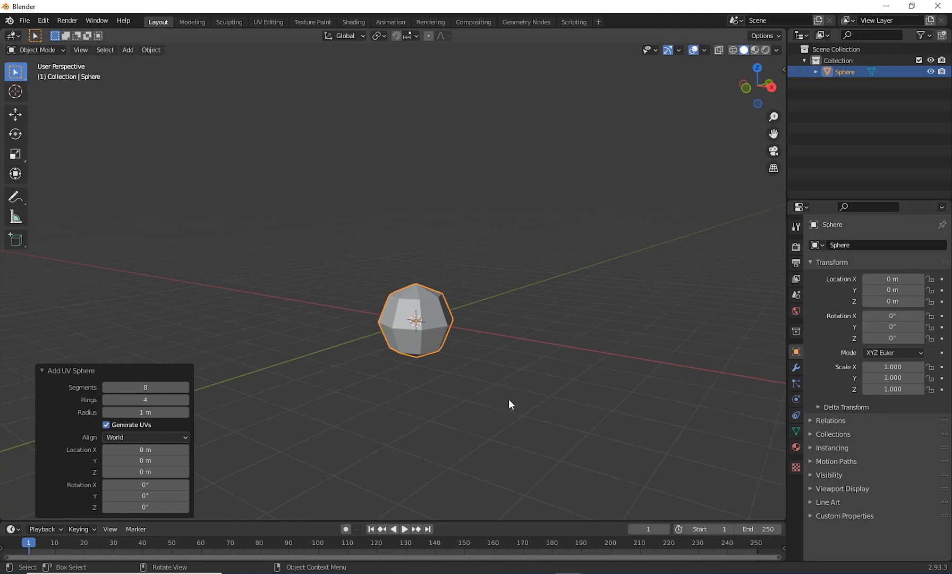
{"action": "mouse_move", "coordinate": [509, 399]}
{"action": "middle_mouse_down"}
{"action": "mouse_move", "coordinate": [498, 388]}
{"action": "mouse_move", "coordinate": [506, 385]}
{"action": "mouse_move", "coordinate": [469, 421]}
{"action": "mouse_move", "coordinate": [455, 372]}
{"action": "mouse_move", "coordinate": [425, 418]}
{"action": "mouse_move", "coordinate": [484, 357]}
{"action": "mouse_move", "coordinate": [480, 398]}
{"action": "mouse_move", "coordinate": [510, 402]}
{"action": "middle_mouse_up"}
{"action": "left_click", "coordinate": [497, 388]}
{"action": "left_click", "coordinate": [436, 340]}
{"action": "scroll", "coordinate": [487, 383], "scroll_direction": "up", "scroll_amount": 2}
{"action": "scroll", "coordinate": [506, 385], "scroll_direction": "down", "scroll_amount": 2}
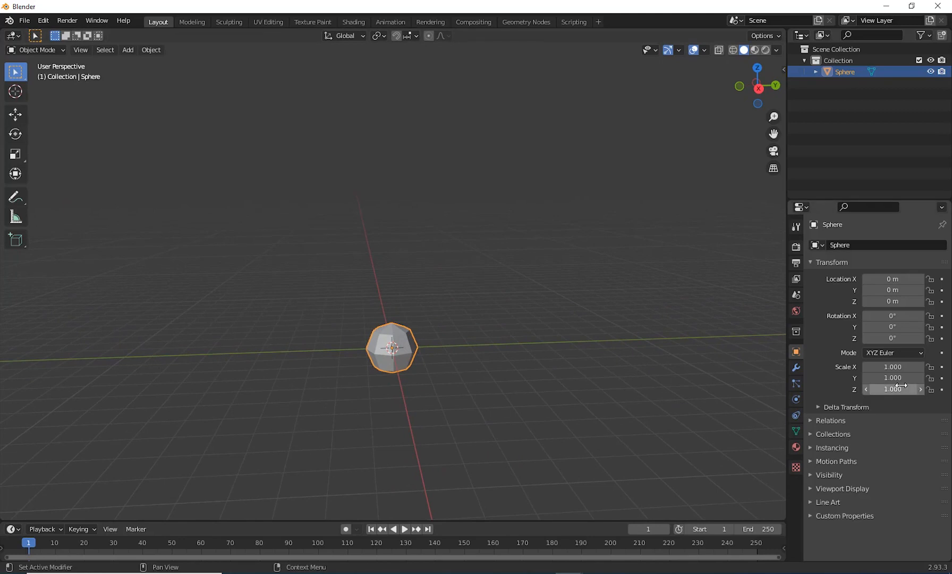
{"action": "middle_click_drag", "start_coordinate": [619, 378], "coordinate": [433, 364]}
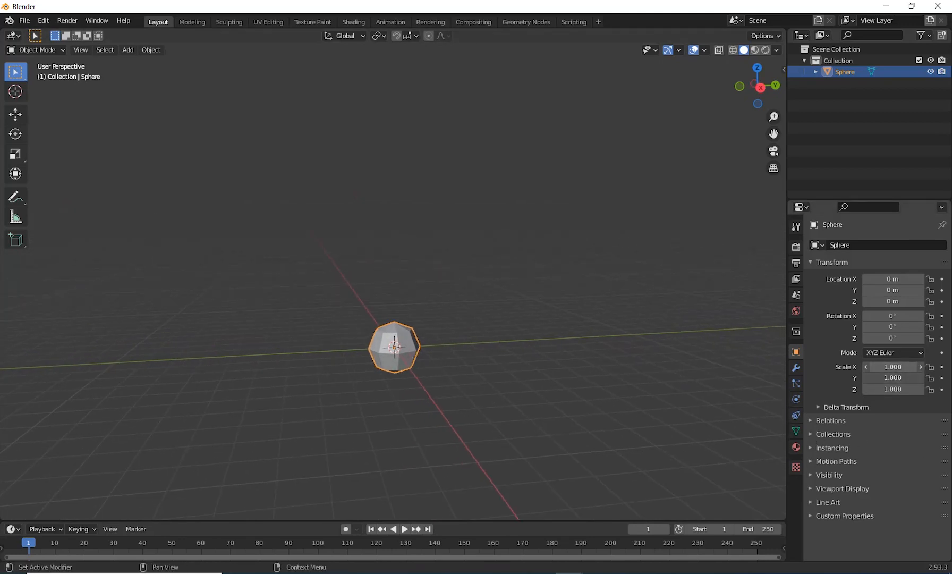
{"action": "left_click_drag", "start_coordinate": [892, 366], "coordinate": [892, 389]}
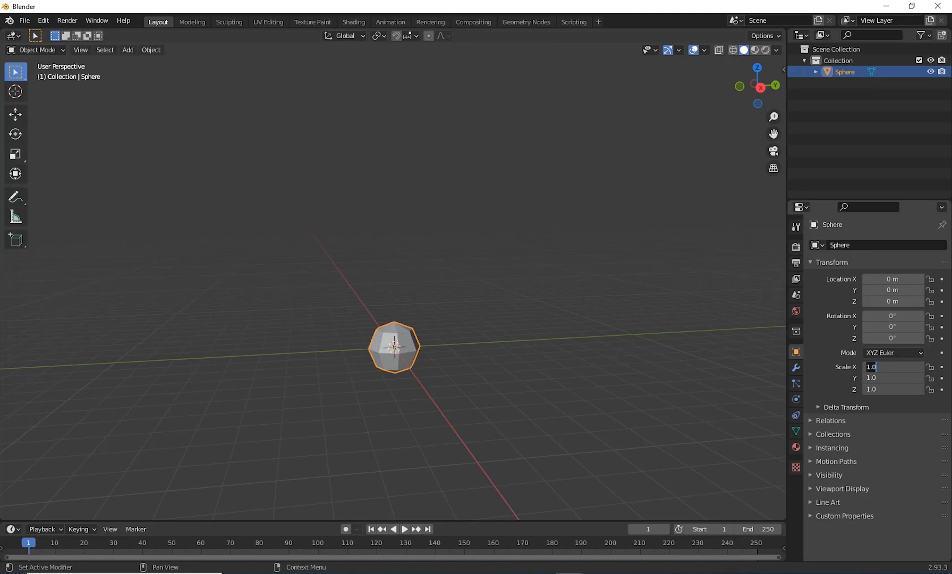
{"action": "type", "text": ".03"}
{"action": "key", "text": "Return"}
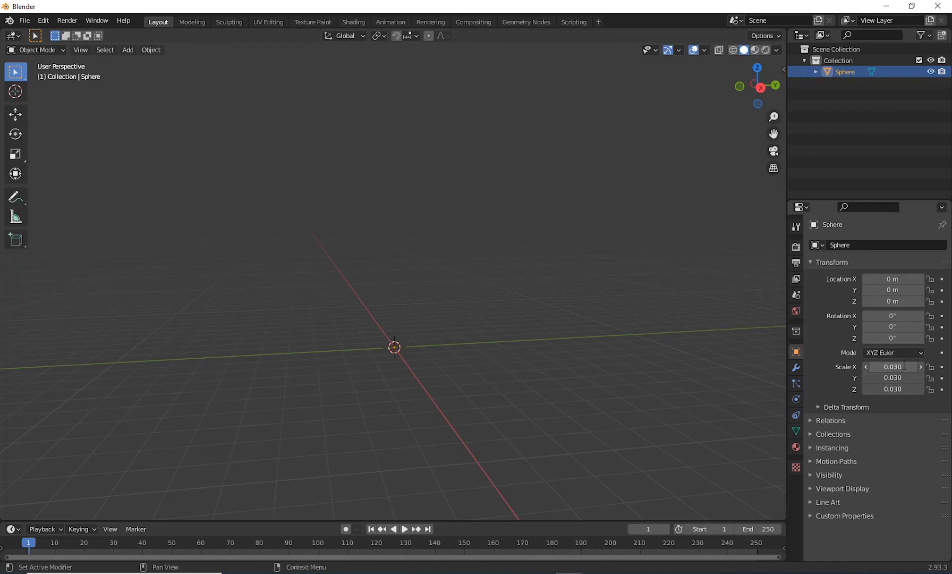
Step: Set the sphere's scale to 0.04 on all three axes and keep the sphere selected
{"action": "left_click_drag", "start_coordinate": [904, 366], "coordinate": [903, 389]}
{"action": "type", "text": "."}
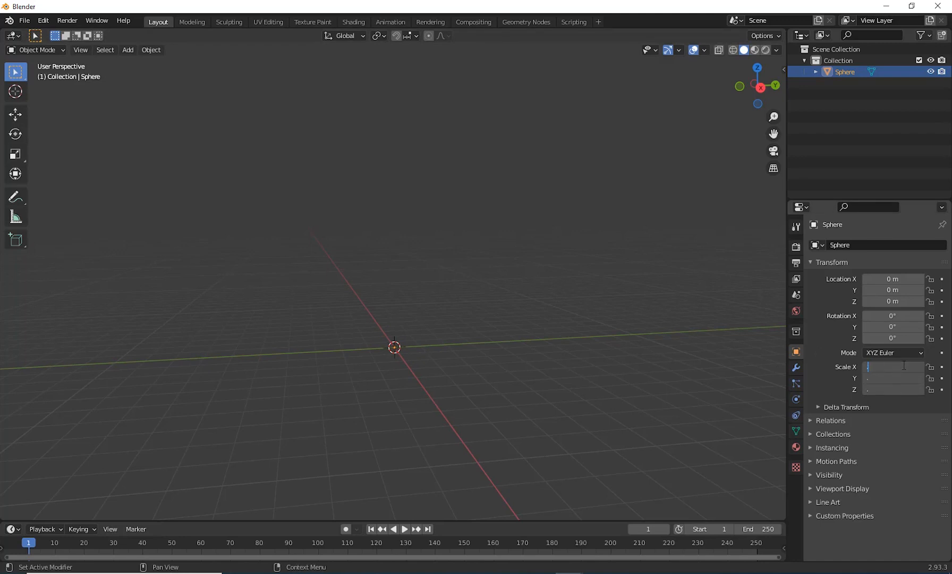
{"action": "type", "text": "04"}
{"action": "key", "text": "Return"}
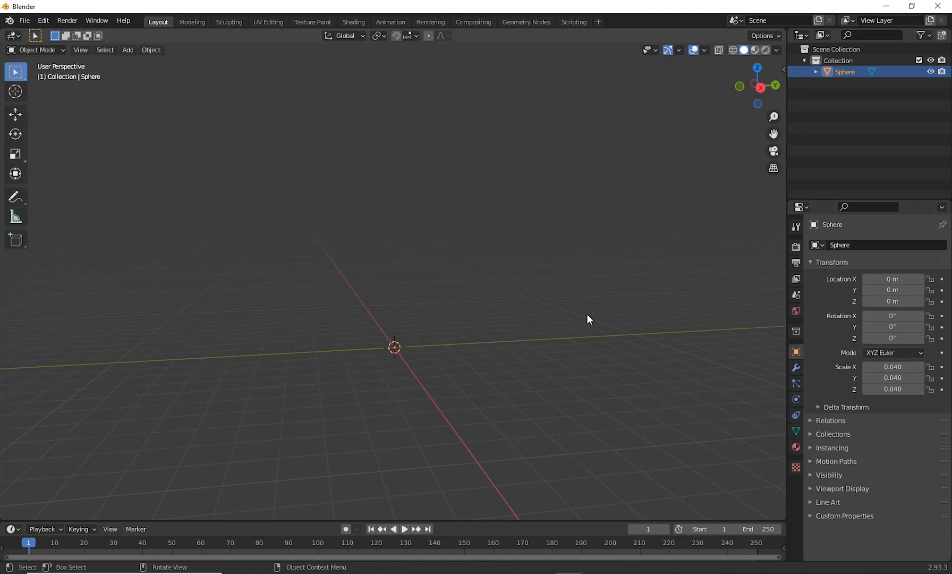
{"action": "scroll", "coordinate": [584, 315], "scroll_direction": "up", "scroll_amount": 4}
{"action": "middle_click_drag", "start_coordinate": [498, 359], "coordinate": [494, 153], "text": "shift"}
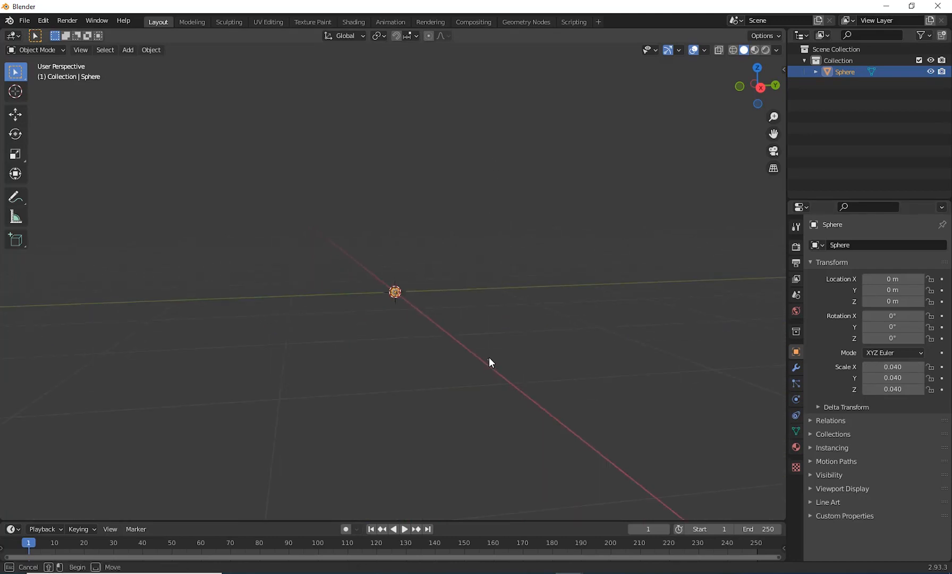
{"action": "left_click", "coordinate": [489, 357]}
{"action": "scroll", "coordinate": [409, 372], "scroll_direction": "up", "scroll_amount": 3}
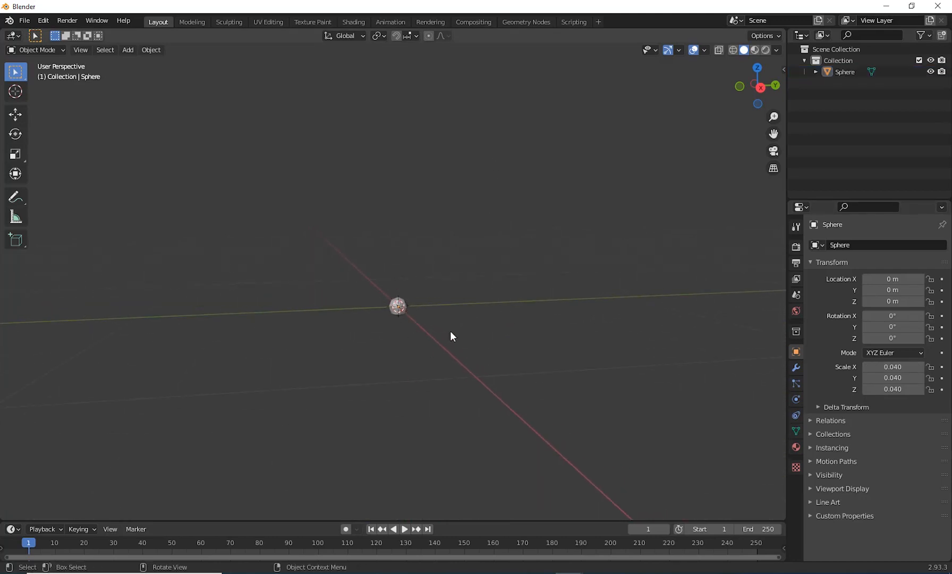
{"action": "scroll", "coordinate": [484, 330], "scroll_direction": "up", "scroll_amount": 8}
{"action": "left_click", "coordinate": [431, 363]}
{"action": "scroll", "coordinate": [497, 387], "scroll_direction": "down", "scroll_amount": 5}
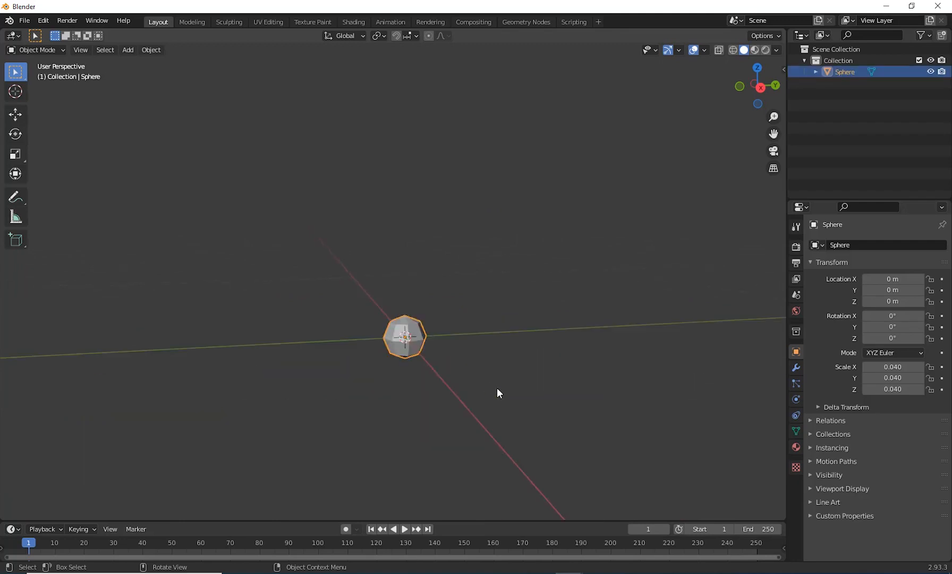
Step: Rename the sphere object as Fireworks
{"action": "middle_click_drag", "start_coordinate": [662, 418], "coordinate": [580, 465], "text": "shift"}
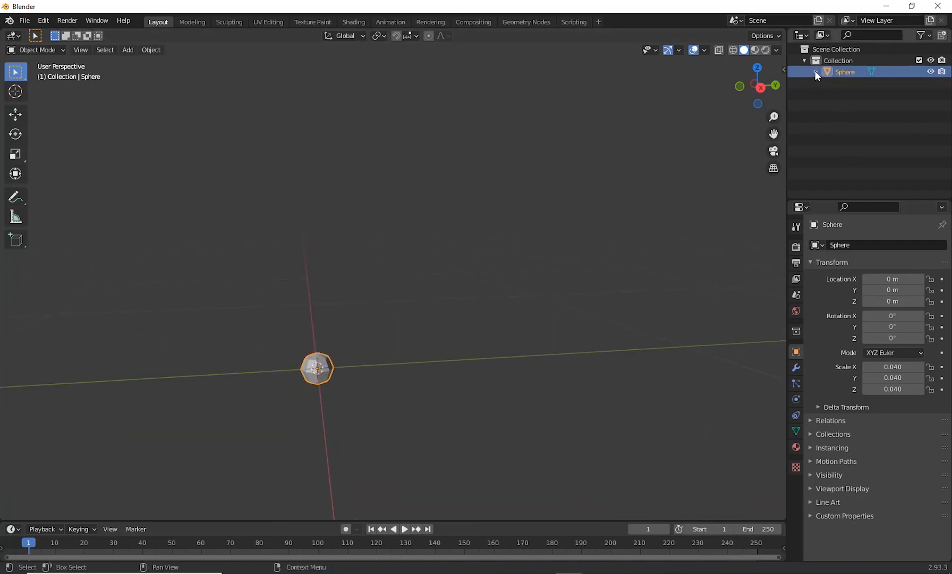
{"action": "left_click", "coordinate": [815, 72]}
{"action": "double_click", "coordinate": [839, 71]}
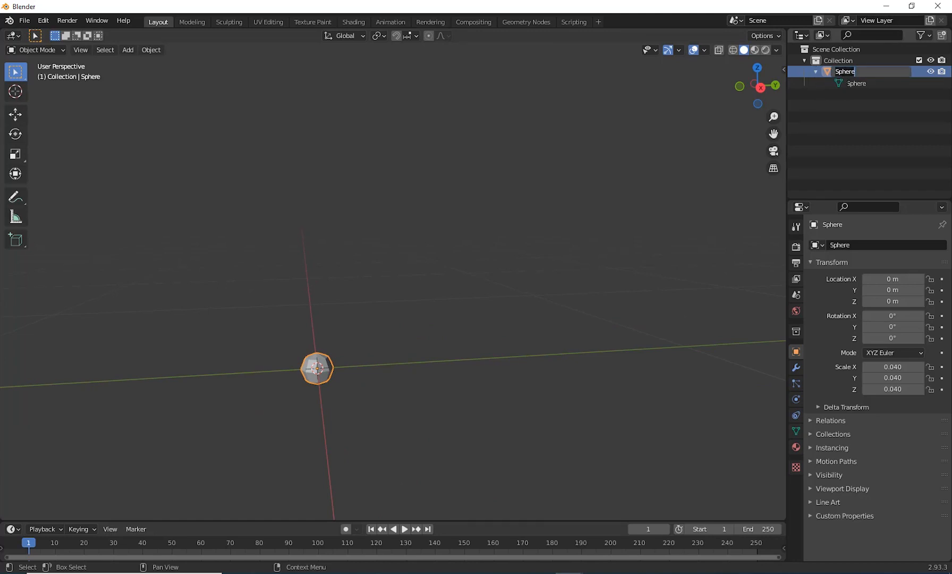
{"action": "type", "text": "Fireworks"}
{"action": "key", "text": "Return"}
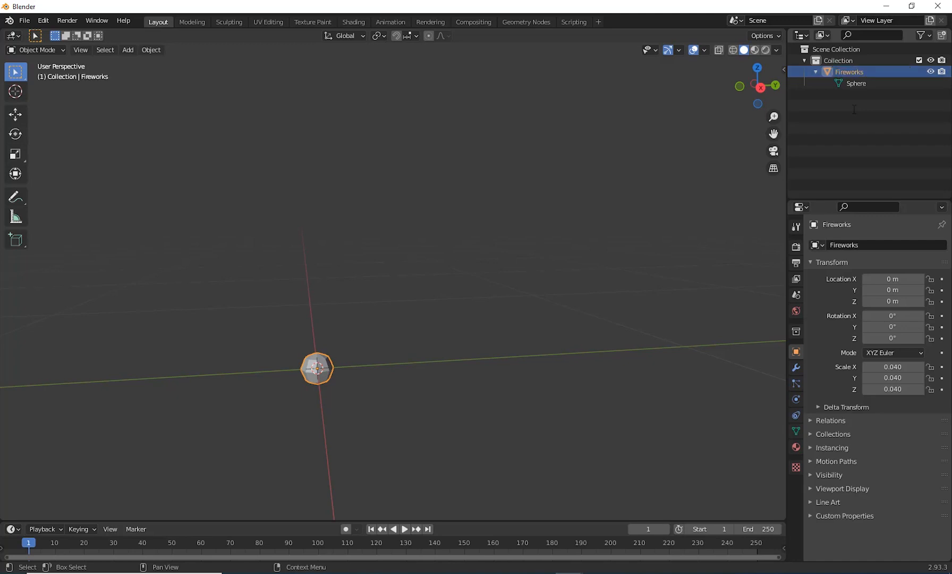
{"action": "left_click", "coordinate": [816, 72]}
Step: Add a particle system to the Fireworks object and remove it again
{"action": "middle_click_drag", "start_coordinate": [490, 186], "coordinate": [400, 304]}
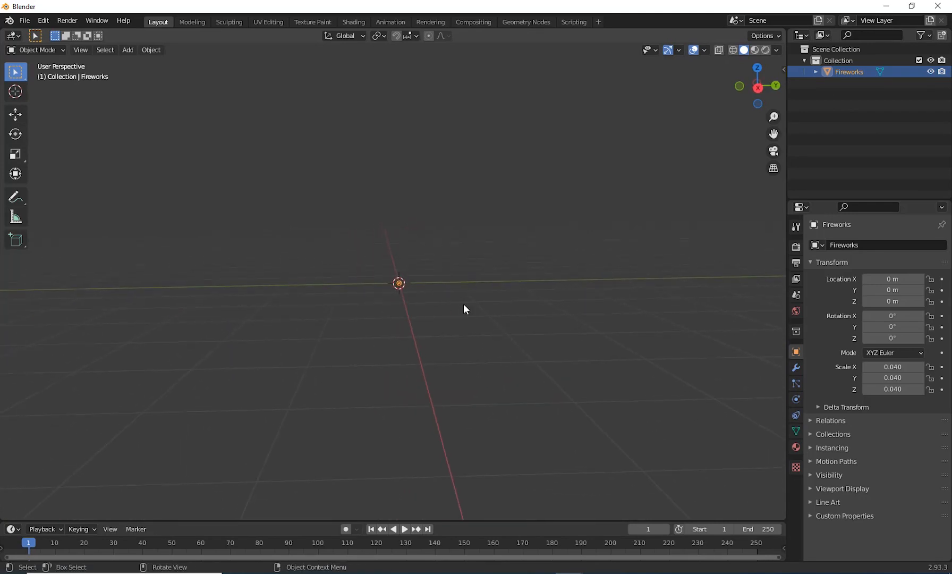
{"action": "middle_click_drag", "start_coordinate": [463, 303], "coordinate": [538, 419]}
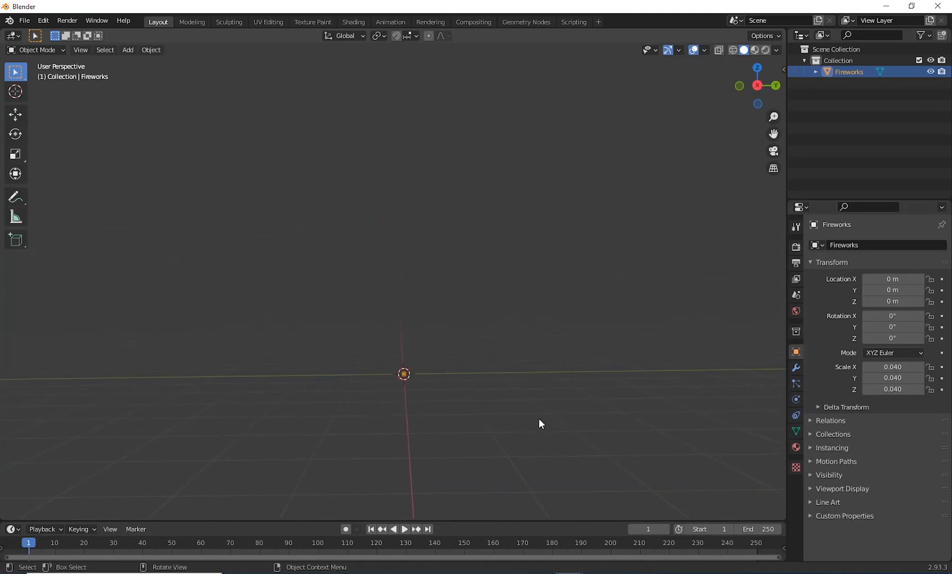
{"action": "left_click", "coordinate": [795, 383]}
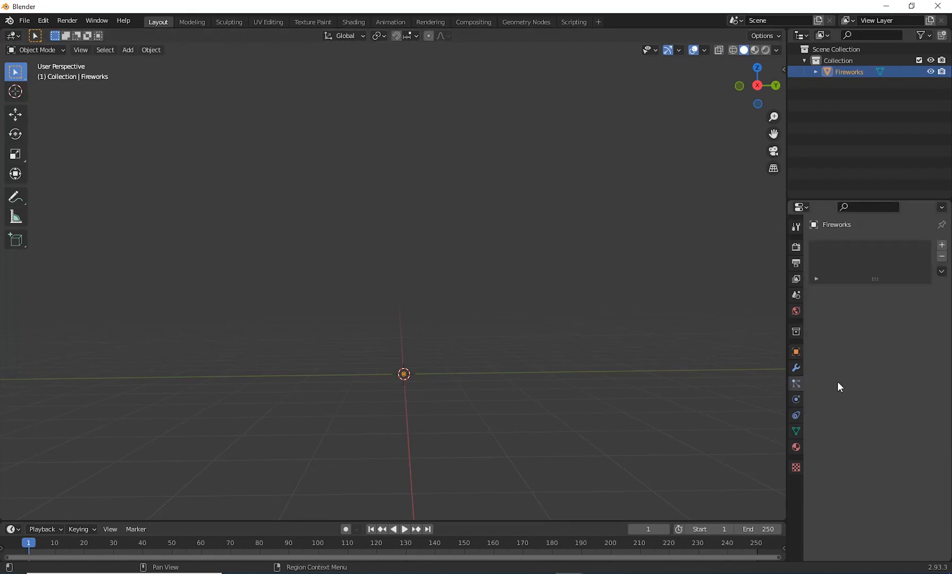
{"action": "left_click", "coordinate": [942, 245]}
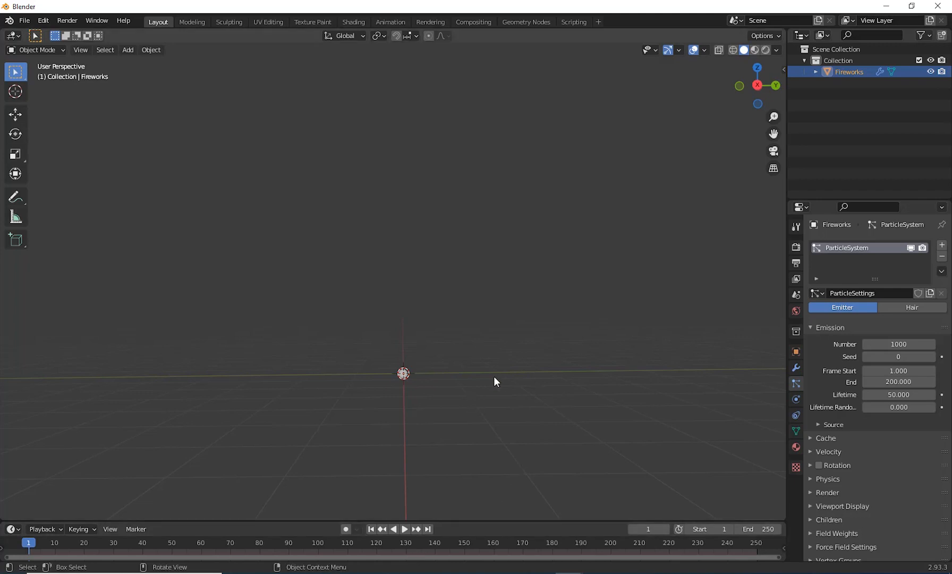
{"action": "middle_click_drag", "start_coordinate": [496, 381], "coordinate": [431, 432]}
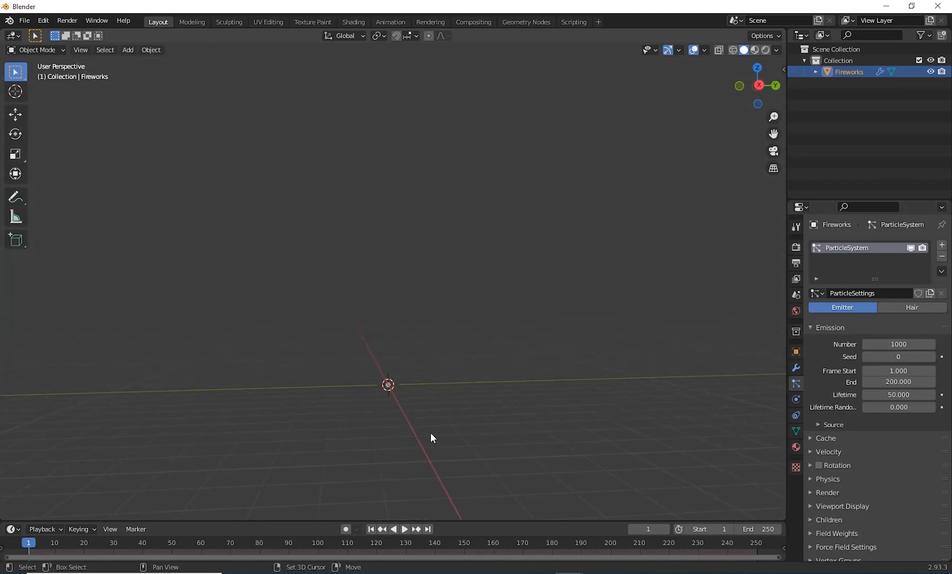
{"action": "left_click", "coordinate": [942, 259]}
Step: Enlarge the timeline area and display the Fireworks object's transform properties at frame 1
{"action": "middle_click_drag", "start_coordinate": [467, 394], "coordinate": [450, 372]}
{"action": "scroll", "coordinate": [437, 417], "scroll_direction": "up", "scroll_amount": 3}
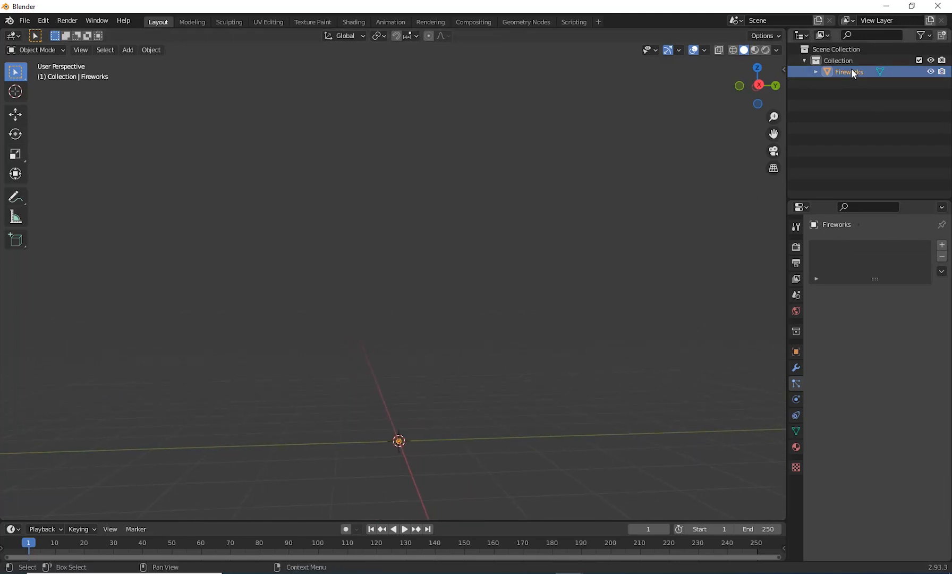
{"action": "middle_click_drag", "start_coordinate": [458, 446], "coordinate": [428, 443], "text": "shift"}
{"action": "middle_click_drag", "start_coordinate": [429, 443], "coordinate": [437, 436]}
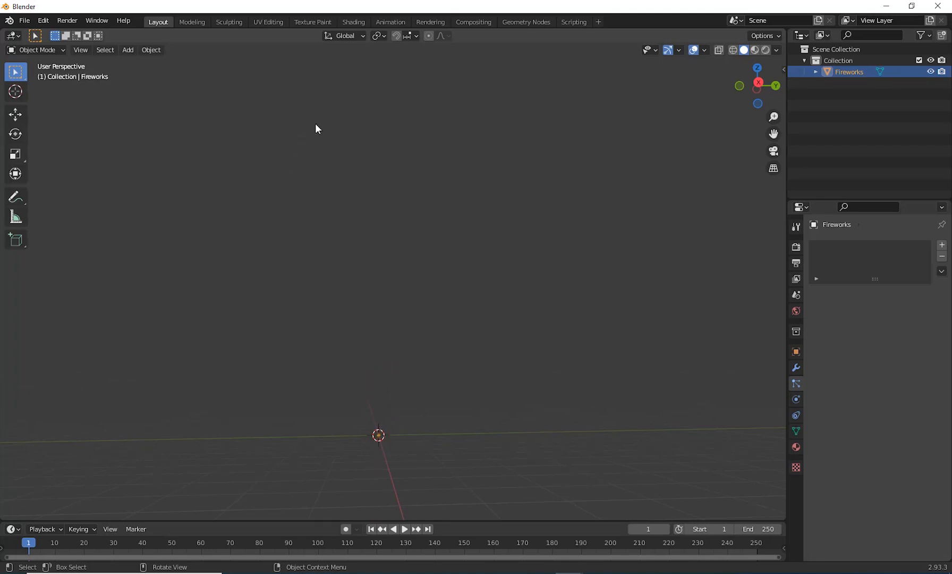
{"action": "middle_click_drag", "start_coordinate": [435, 339], "coordinate": [364, 435]}
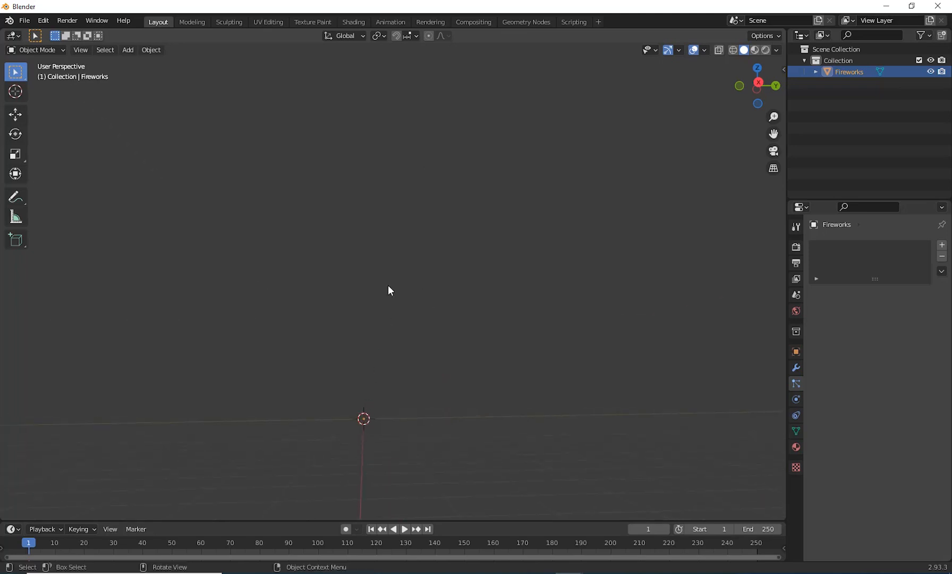
{"action": "middle_click_drag", "start_coordinate": [393, 346], "coordinate": [395, 436]}
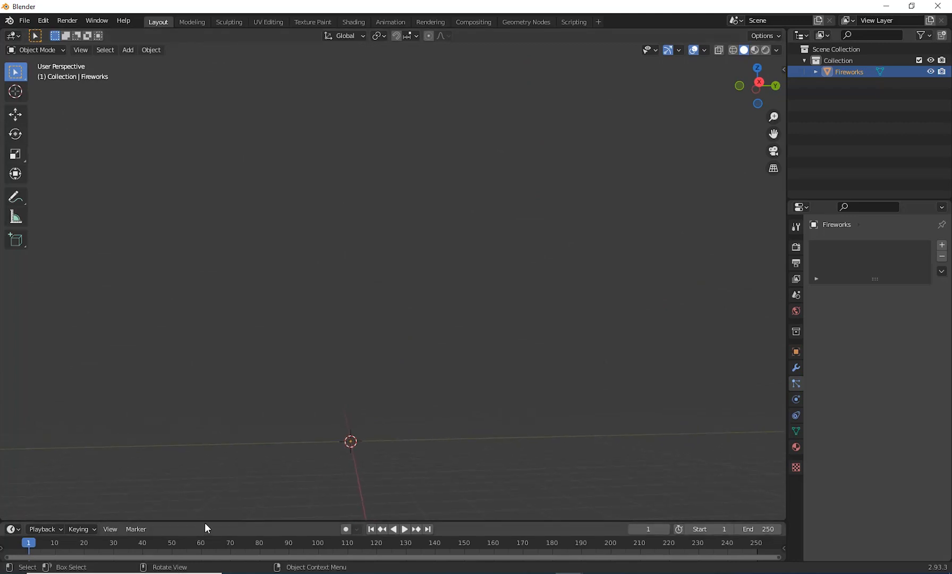
{"action": "left_click_drag", "start_coordinate": [206, 521], "coordinate": [225, 441]}
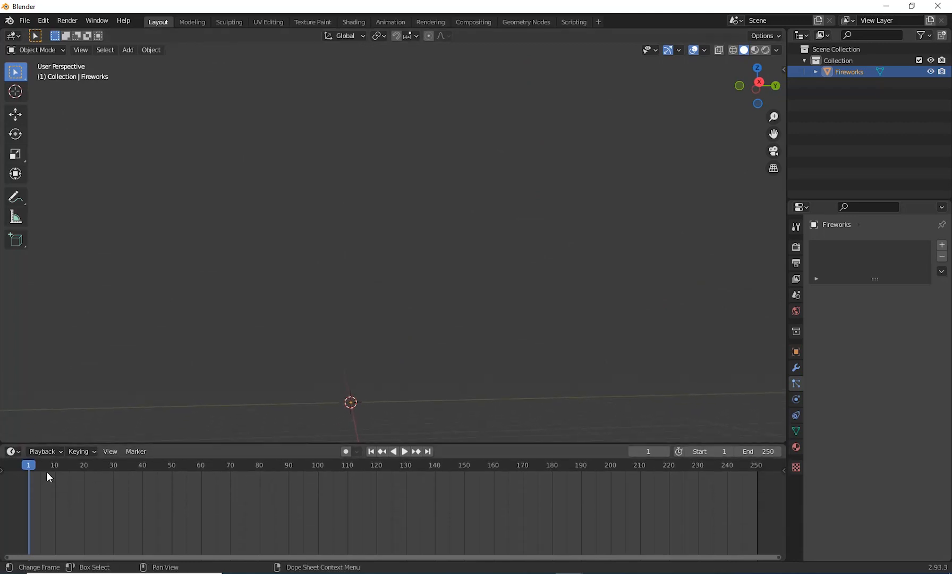
{"action": "mouse_move", "coordinate": [29, 464]}
{"action": "left_mouse_down"}
{"action": "mouse_move", "coordinate": [268, 465]}
{"action": "mouse_move", "coordinate": [29, 487]}
{"action": "mouse_move", "coordinate": [34, 468]}
{"action": "left_mouse_up"}
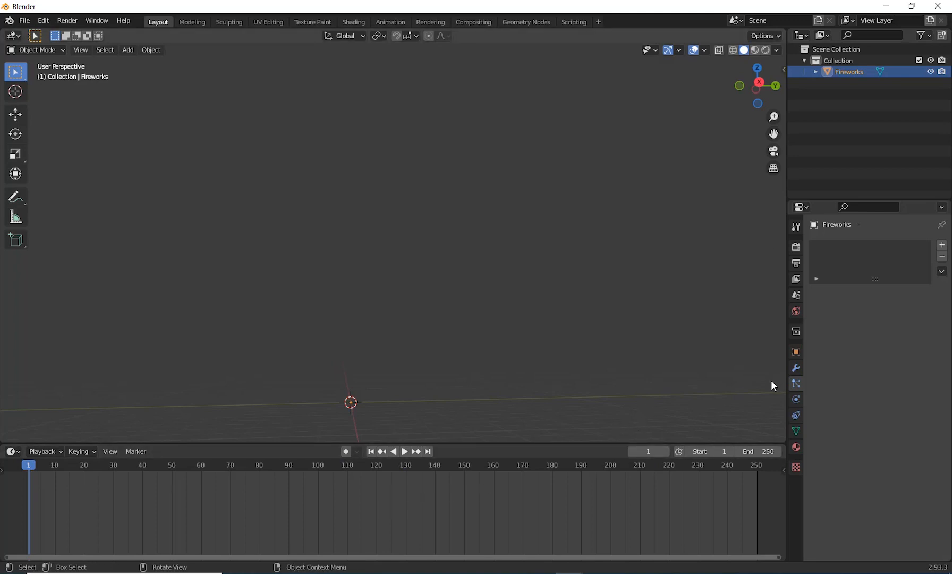
{"action": "left_click", "coordinate": [795, 351]}
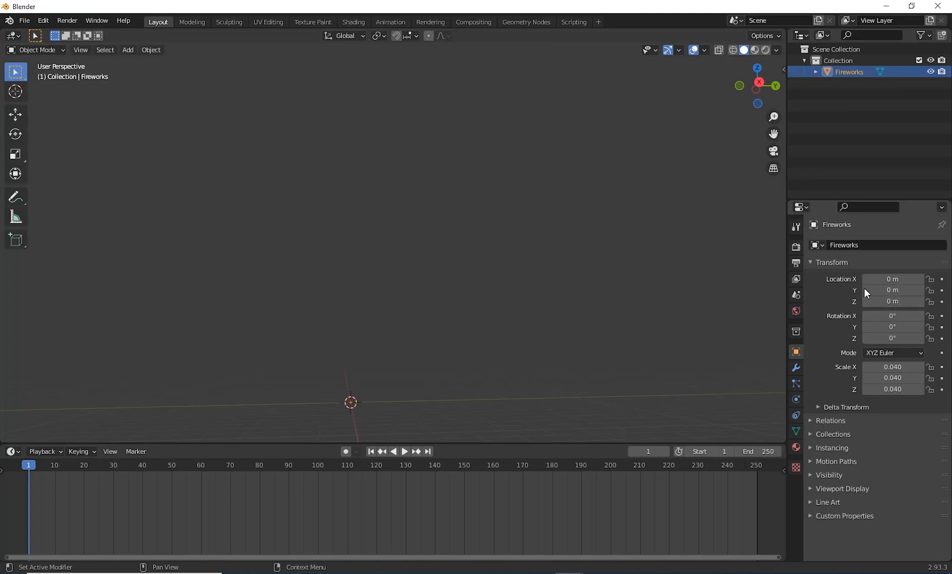
Step: Set the Fireworks object's Z location to 0 m and insert a single keyframe for it at frame 1
{"action": "mouse_move", "coordinate": [884, 301]}
{"action": "left_mouse_down"}
{"action": "mouse_move", "coordinate": [905, 301]}
{"action": "mouse_move", "coordinate": [888, 301]}
{"action": "left_mouse_up"}
{"action": "left_click", "coordinate": [895, 302]}
{"action": "type", "text": "0"}
{"action": "key", "text": "Return"}
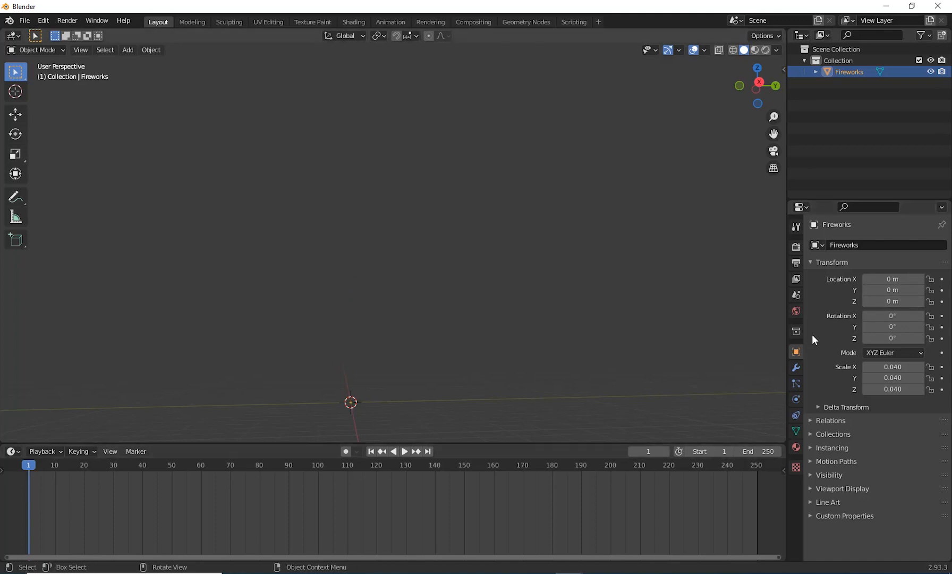
{"action": "right_click", "coordinate": [866, 301]}
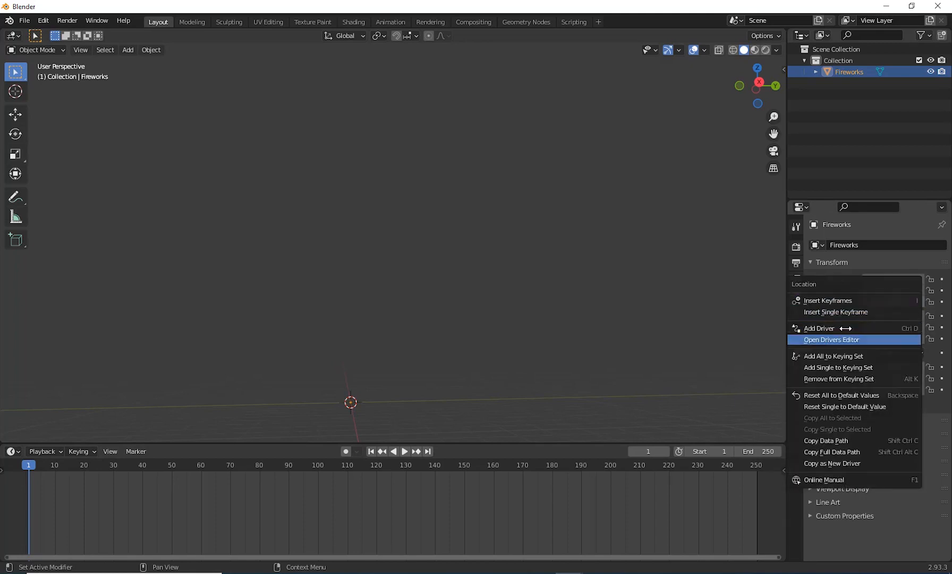
{"action": "left_click", "coordinate": [850, 312]}
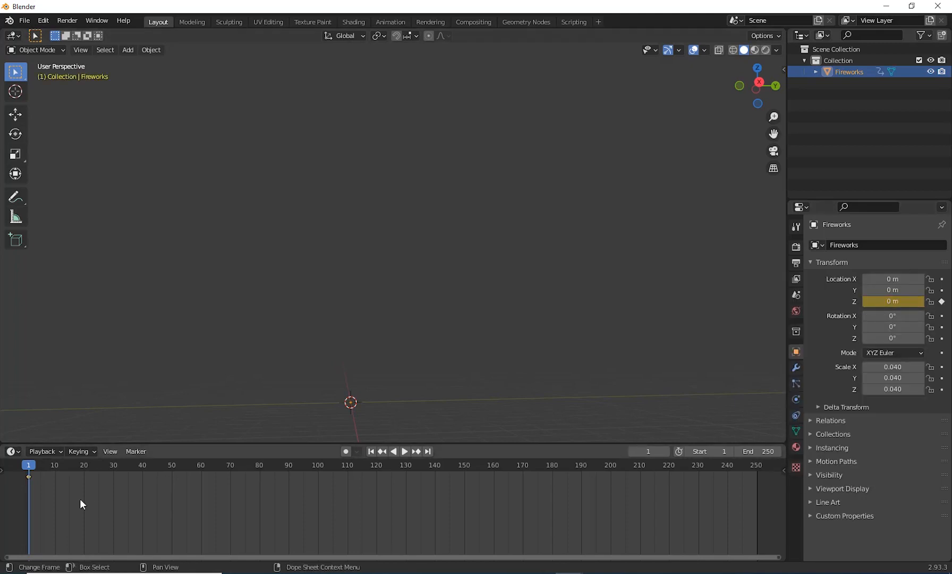
Step: At frame 40, set the object's Z location to 50 m and insert a single keyframe for it
{"action": "key", "text": "space"}
{"action": "left_click_drag", "start_coordinate": [29, 469], "coordinate": [201, 511]}
{"action": "key", "text": "space"}
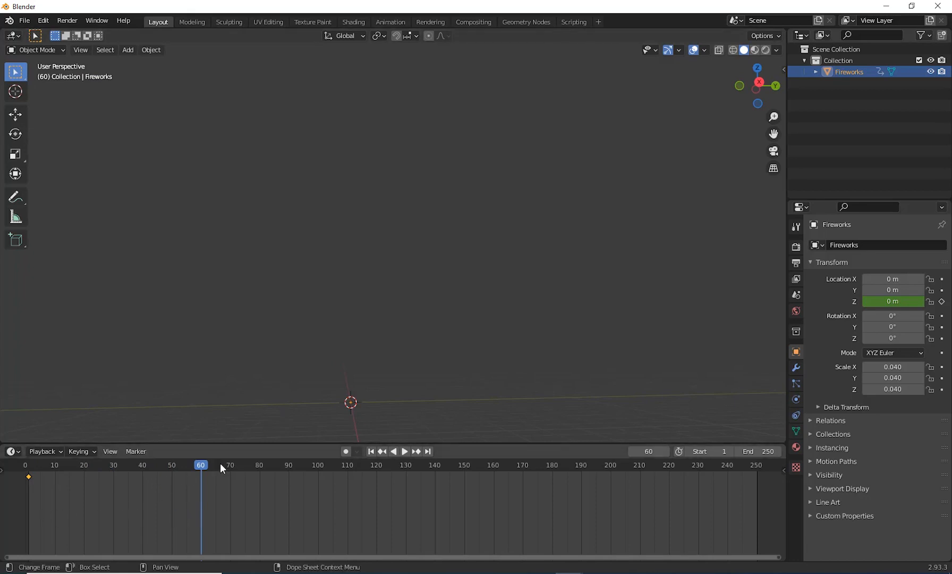
{"action": "left_click_drag", "start_coordinate": [200, 464], "coordinate": [142, 490]}
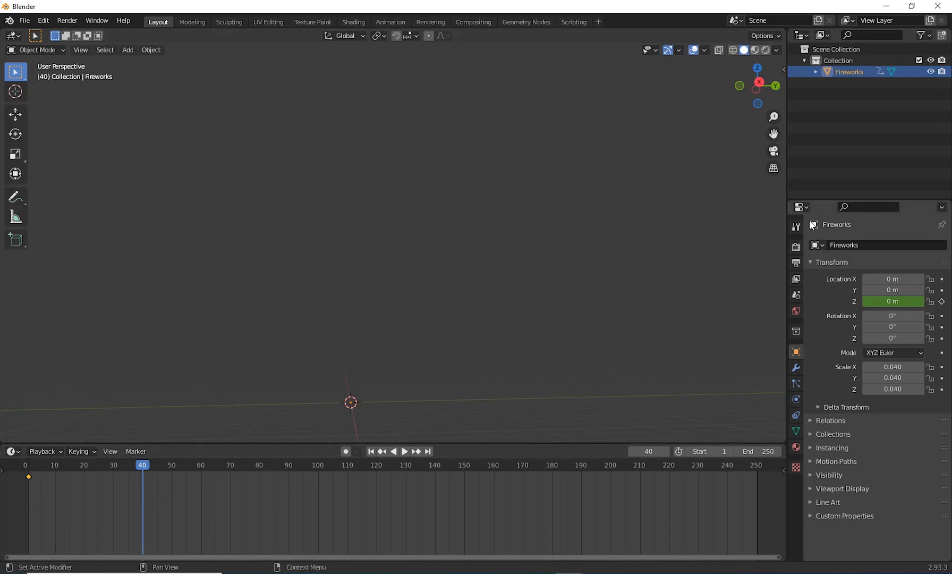
{"action": "left_click_drag", "start_coordinate": [892, 301], "coordinate": [861, 313]}
{"action": "left_click", "coordinate": [892, 302]}
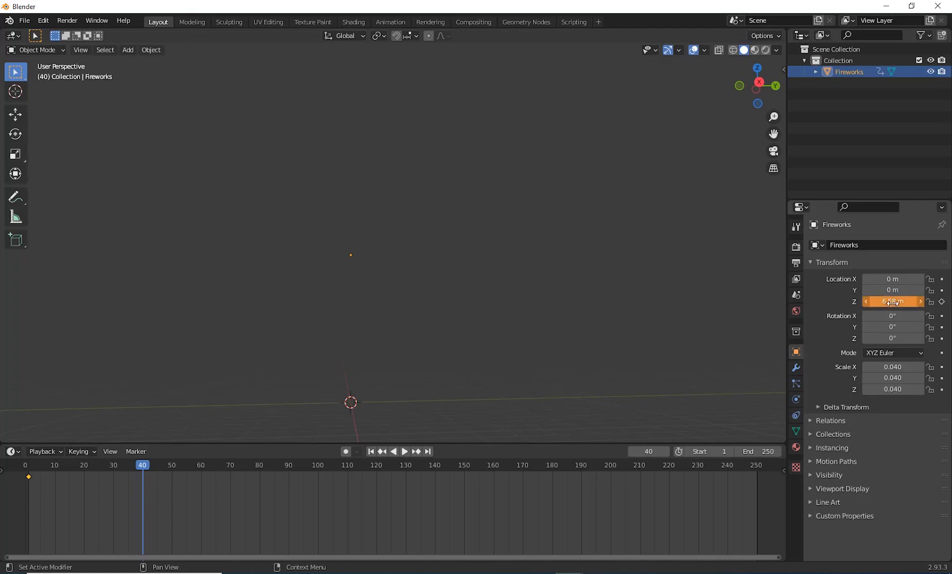
{"action": "type", "text": "50"}
{"action": "key", "text": "Return"}
{"action": "middle_click_drag", "start_coordinate": [444, 328], "coordinate": [423, 326]}
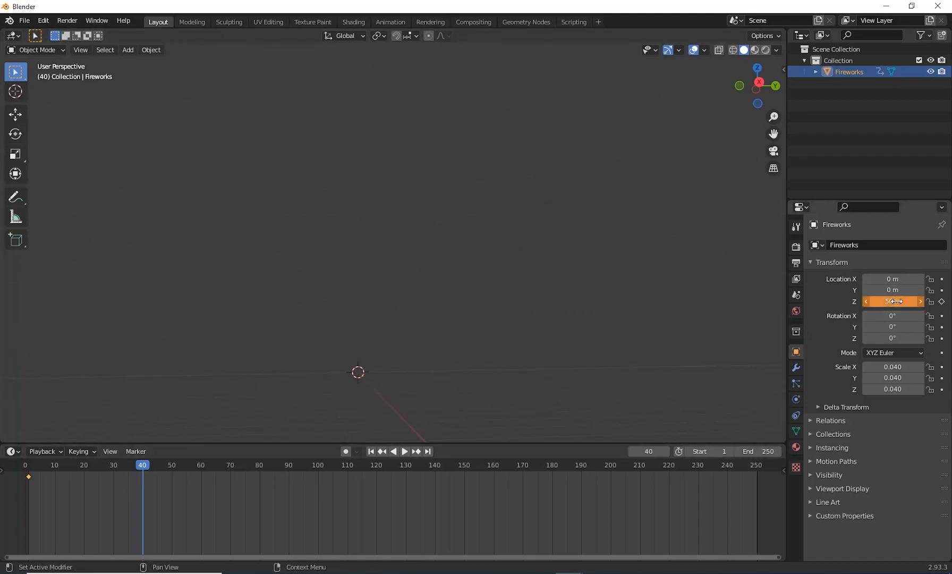
{"action": "right_click", "coordinate": [867, 301]}
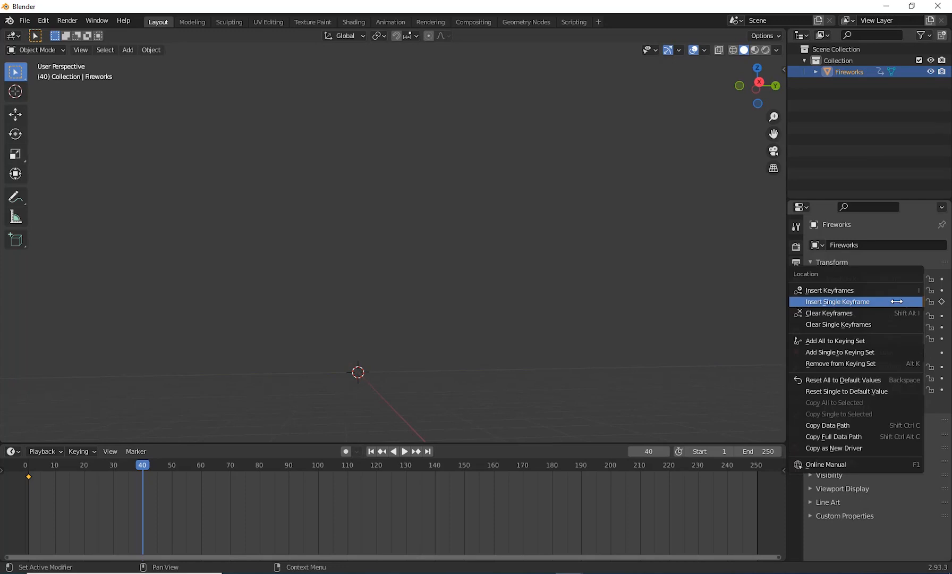
{"action": "left_click", "coordinate": [831, 302]}
Step: Scrub and play the animation between the two keyframes to examine how the Fireworks object rises
{"action": "left_click_drag", "start_coordinate": [138, 467], "coordinate": [51, 498]}
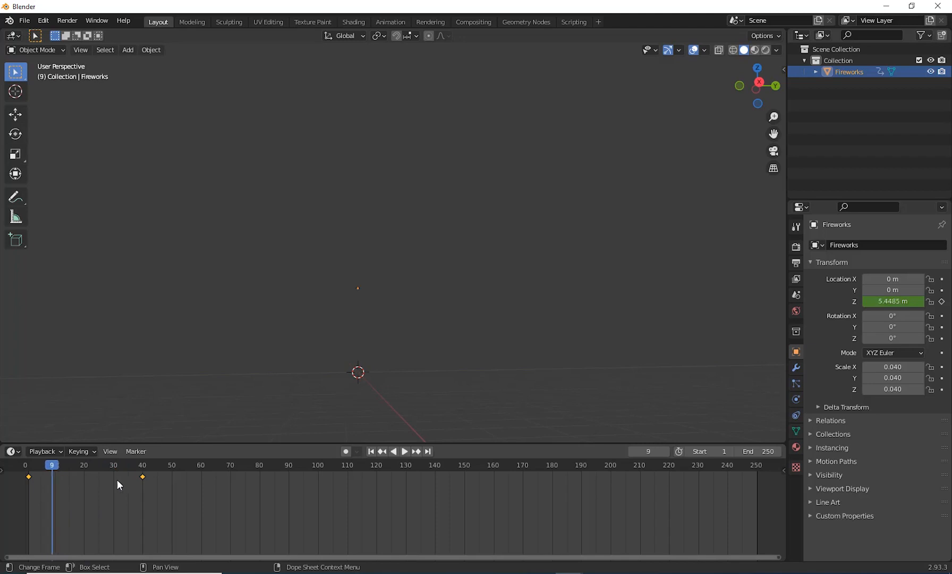
{"action": "middle_click_drag", "start_coordinate": [319, 383], "coordinate": [415, 403]}
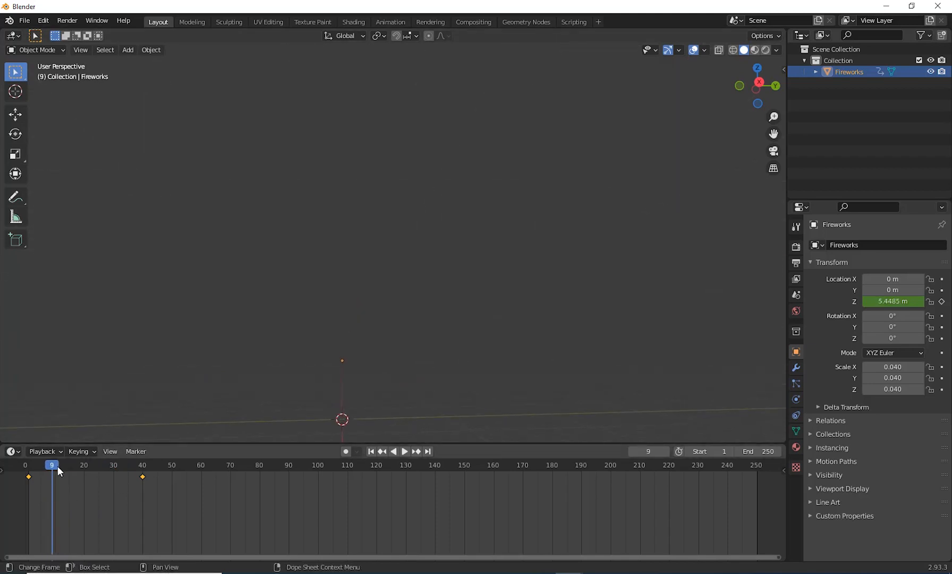
{"action": "key", "text": "space"}
{"action": "key", "text": "space"}
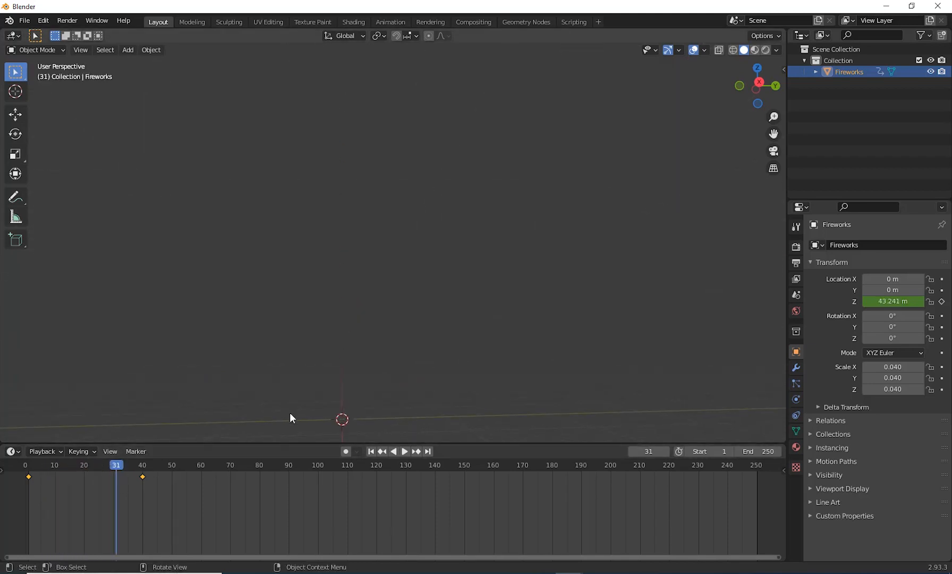
{"action": "middle_click_drag", "start_coordinate": [291, 417], "coordinate": [387, 368]}
{"action": "key", "text": "space"}
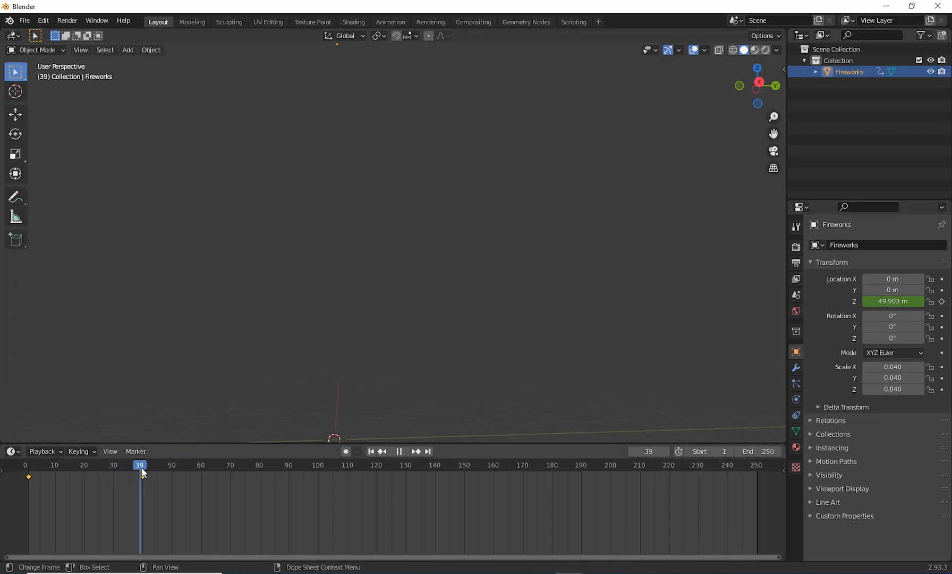
{"action": "left_click_drag", "start_coordinate": [134, 466], "coordinate": [30, 479]}
{"action": "key", "text": "space"}
{"action": "mouse_move", "coordinate": [377, 338]}
{"action": "middle_mouse_down", "text": "shift"}
{"action": "mouse_move", "coordinate": [367, 377]}
{"action": "mouse_move", "coordinate": [384, 353]}
{"action": "middle_mouse_up", "text": "shift"}
{"action": "middle_click_drag", "start_coordinate": [327, 413], "coordinate": [382, 348]}
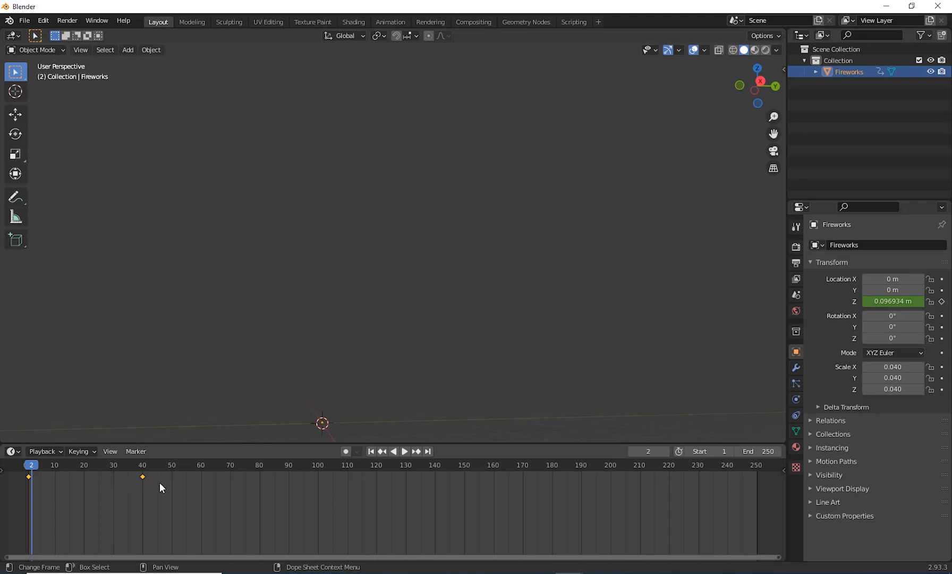
{"action": "left_click", "coordinate": [404, 451]}
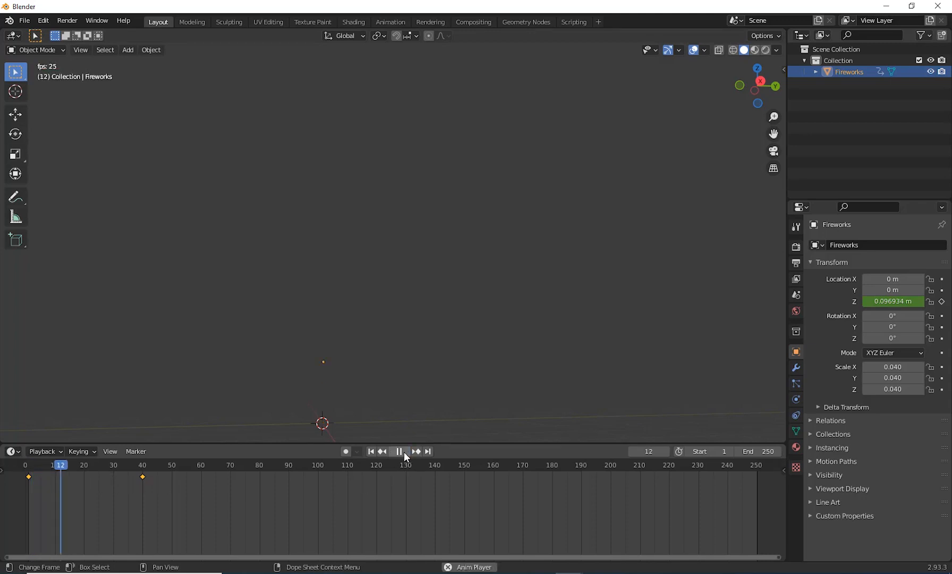
{"action": "left_click", "coordinate": [404, 452]}
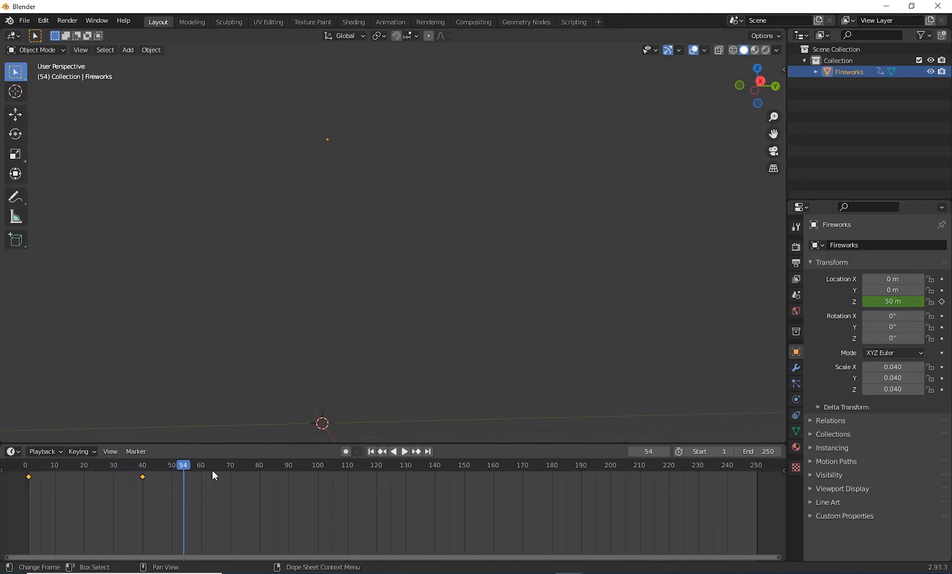
{"action": "mouse_move", "coordinate": [61, 489]}
{"action": "left_mouse_down"}
{"action": "mouse_move", "coordinate": [33, 490]}
{"action": "mouse_move", "coordinate": [112, 495]}
{"action": "mouse_move", "coordinate": [28, 494]}
{"action": "mouse_move", "coordinate": [52, 494]}
{"action": "left_mouse_up"}
{"action": "left_click_drag", "start_coordinate": [183, 493], "coordinate": [19, 473]}
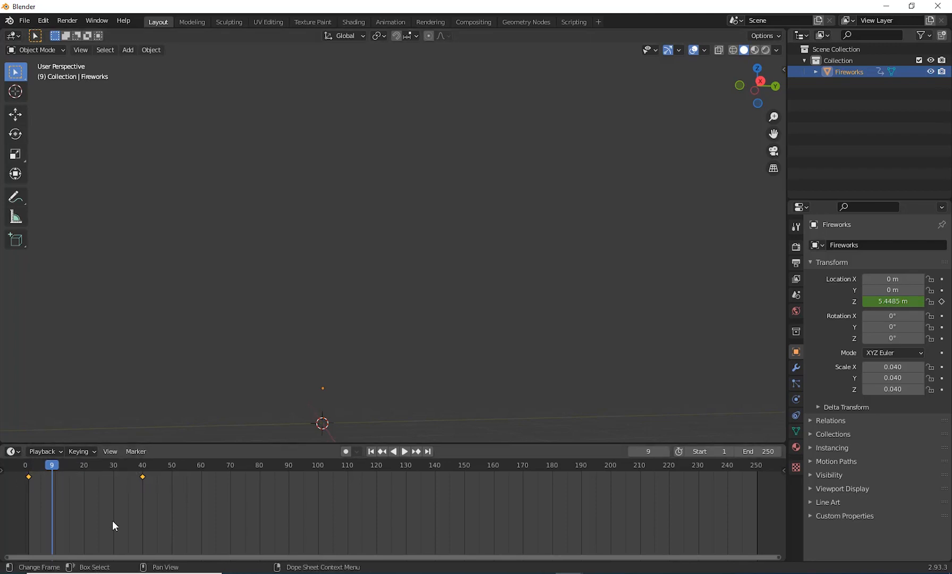
Step: Change the timeline area to the Graph Editor, enable Normalize and enlarge the area to show the Z location curve
{"action": "left_click", "coordinate": [18, 454]}
{"action": "left_click", "coordinate": [42, 451]}
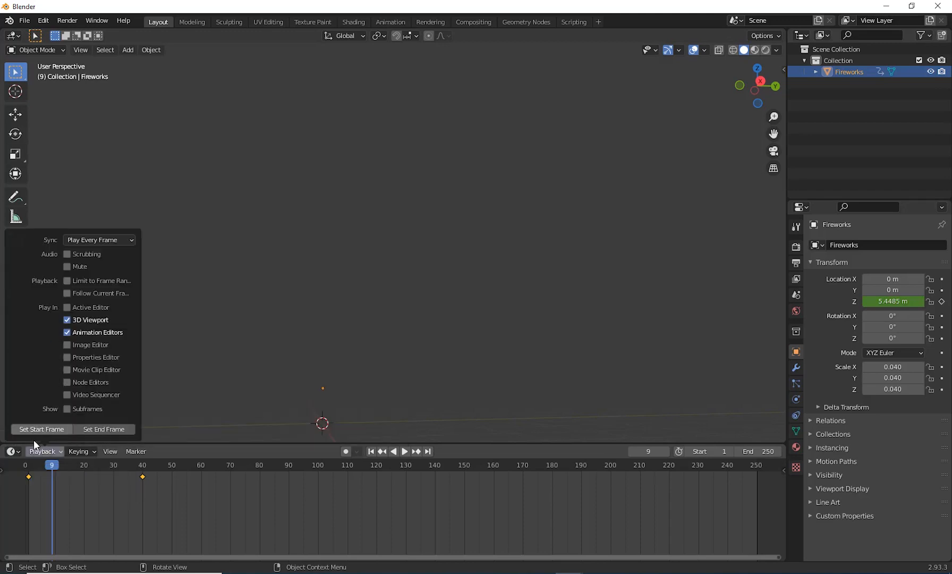
{"action": "left_click", "coordinate": [19, 453]}
{"action": "left_click", "coordinate": [18, 454]}
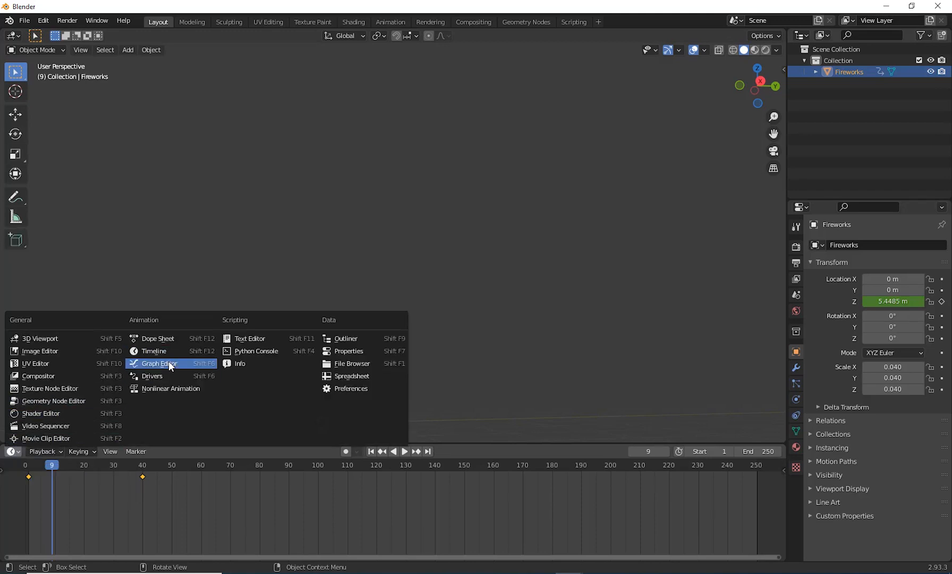
{"action": "left_click", "coordinate": [171, 366]}
{"action": "scroll", "coordinate": [217, 485], "scroll_direction": "down", "scroll_amount": 4}
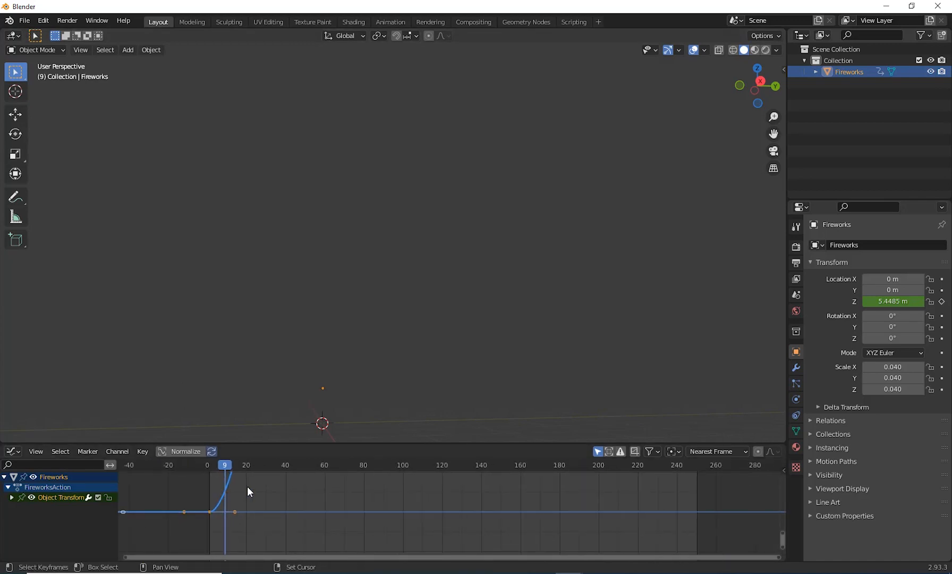
{"action": "left_click", "coordinate": [192, 450]}
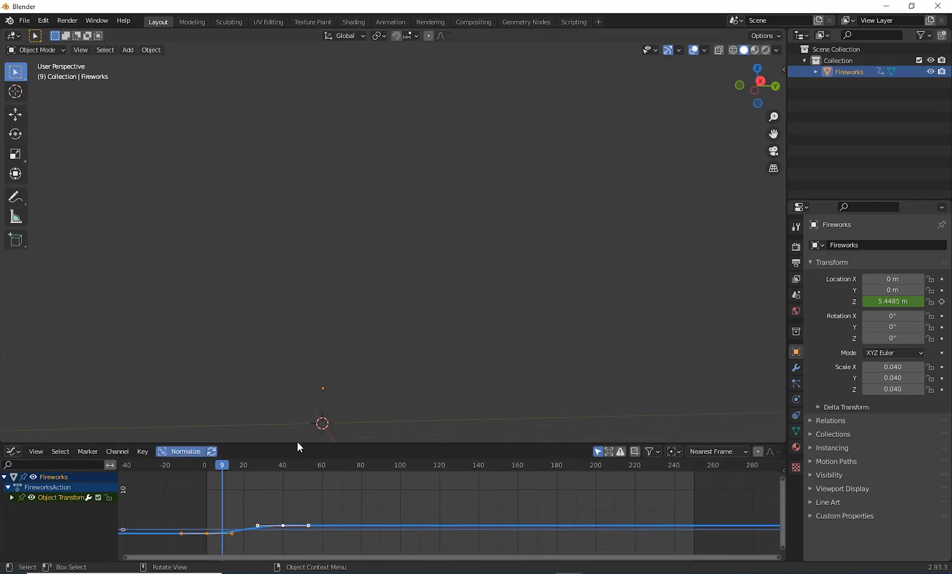
{"action": "left_click_drag", "start_coordinate": [298, 443], "coordinate": [307, 261]}
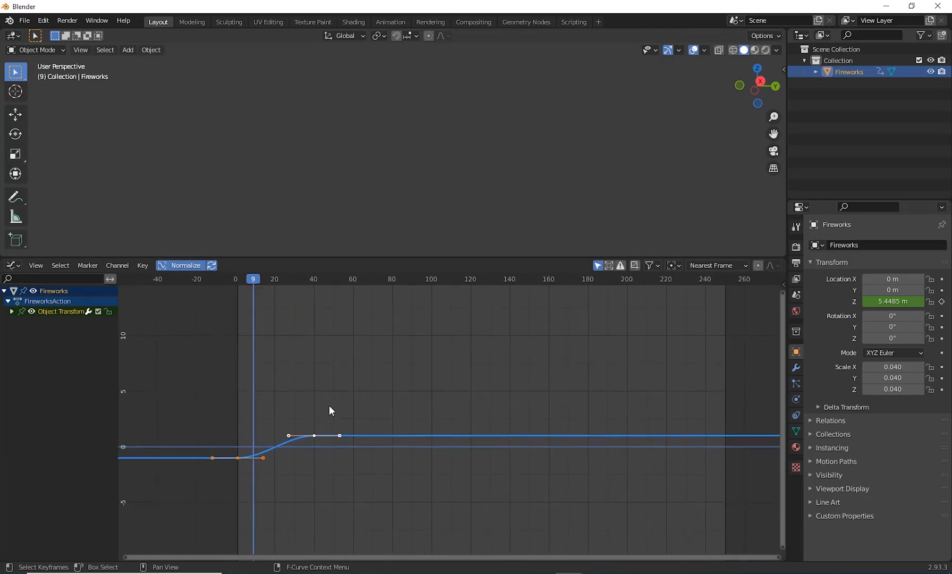
{"action": "scroll", "coordinate": [330, 410], "scroll_direction": "up", "scroll_amount": 3}
Step: Adjust the Z location curve by pulling the first keyframe's right handle onto the keyframe, removing the slow start of the rise
{"action": "mouse_move", "coordinate": [315, 431]}
{"action": "left_mouse_down"}
{"action": "mouse_move", "coordinate": [310, 438]}
{"action": "mouse_move", "coordinate": [315, 427]}
{"action": "left_mouse_up"}
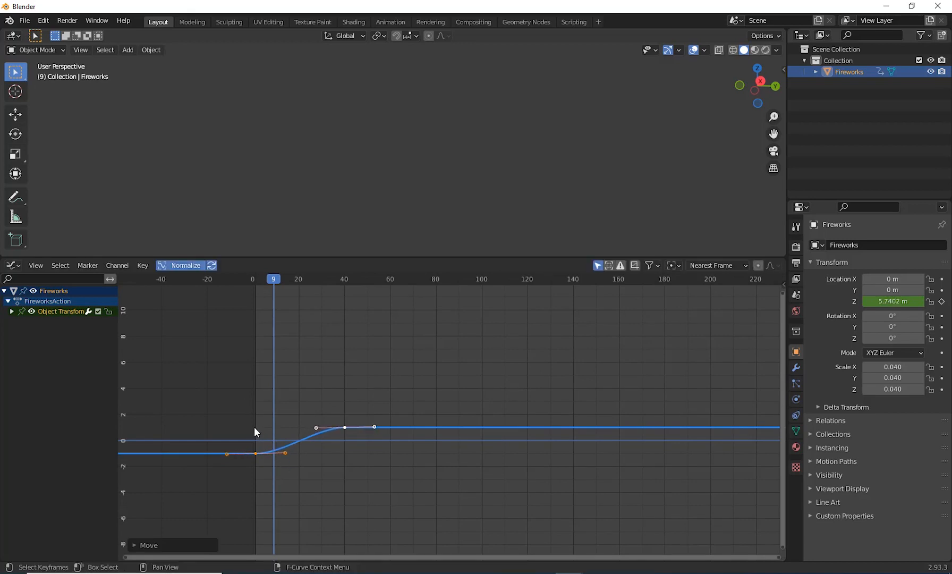
{"action": "left_click_drag", "start_coordinate": [256, 432], "coordinate": [259, 452]}
{"action": "left_click", "coordinate": [255, 453]}
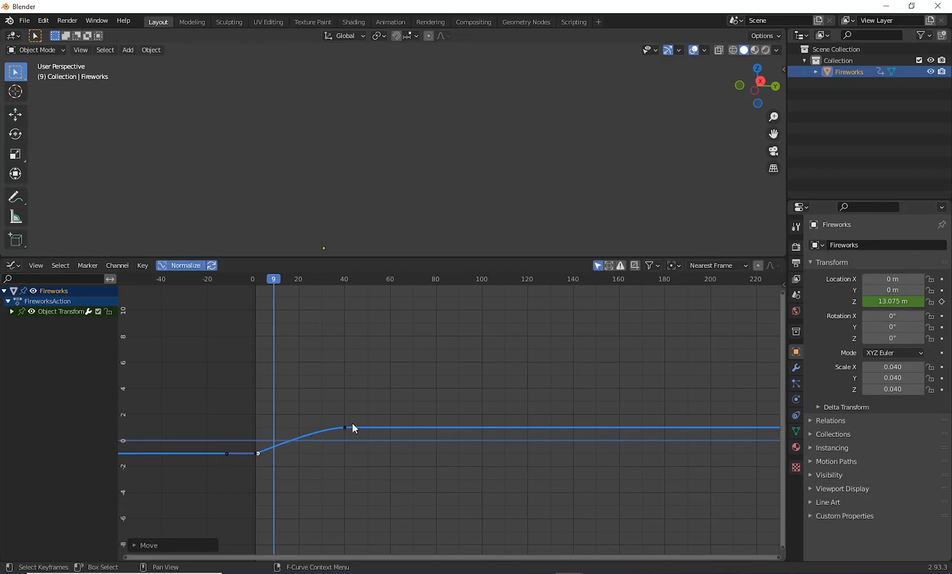
Step: Shrink the Graph Editor area and change it back to the Timeline
{"action": "left_click_drag", "start_coordinate": [323, 258], "coordinate": [321, 482]}
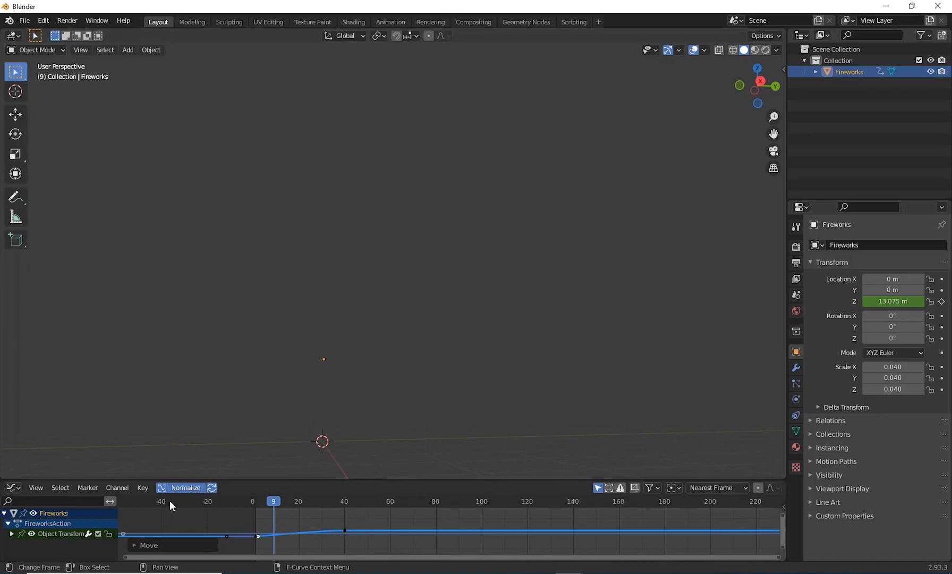
{"action": "left_click", "coordinate": [18, 488]}
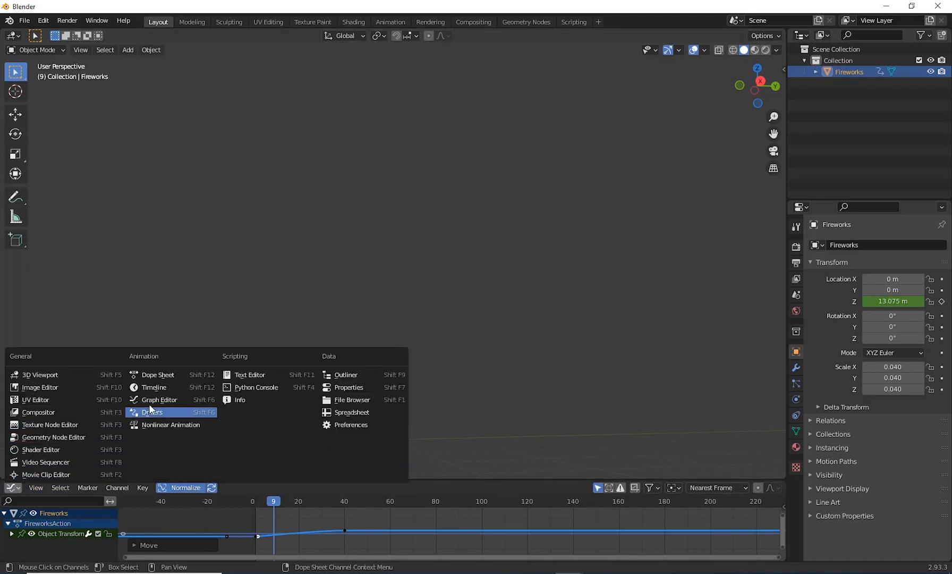
{"action": "left_click", "coordinate": [163, 385]}
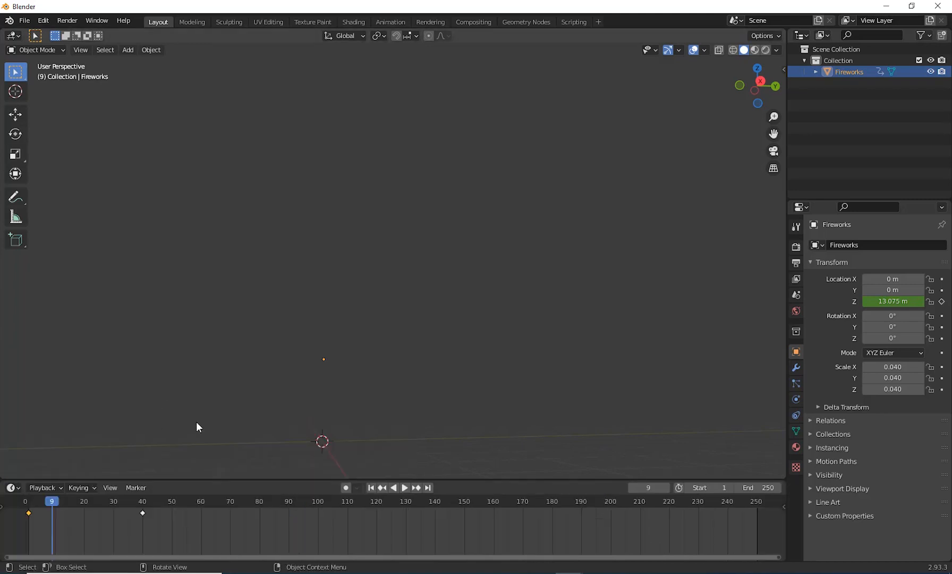
Step: Play the animation from the first frame to check the adjusted rise, and stop it
{"action": "left_click", "coordinate": [371, 488]}
{"action": "left_click", "coordinate": [405, 488]}
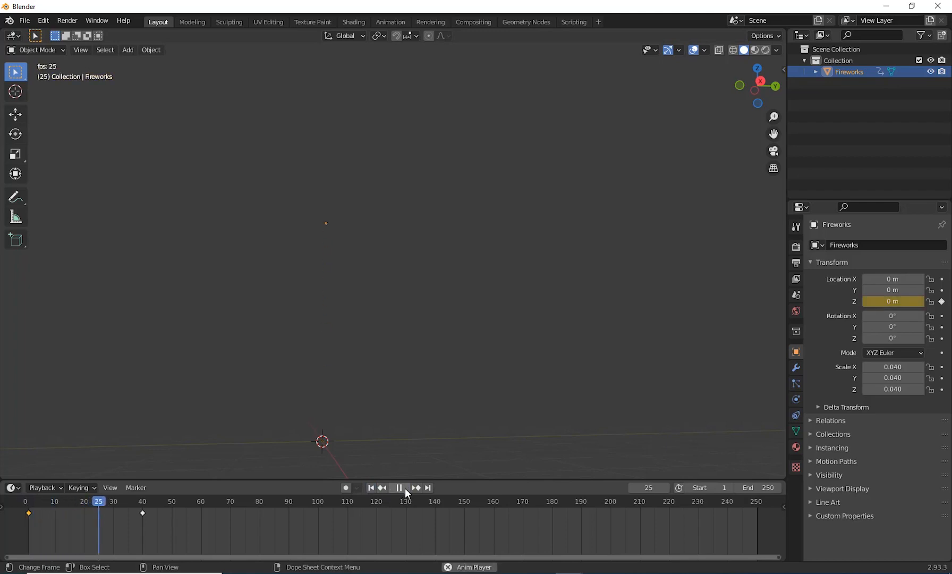
{"action": "left_click", "coordinate": [405, 488]}
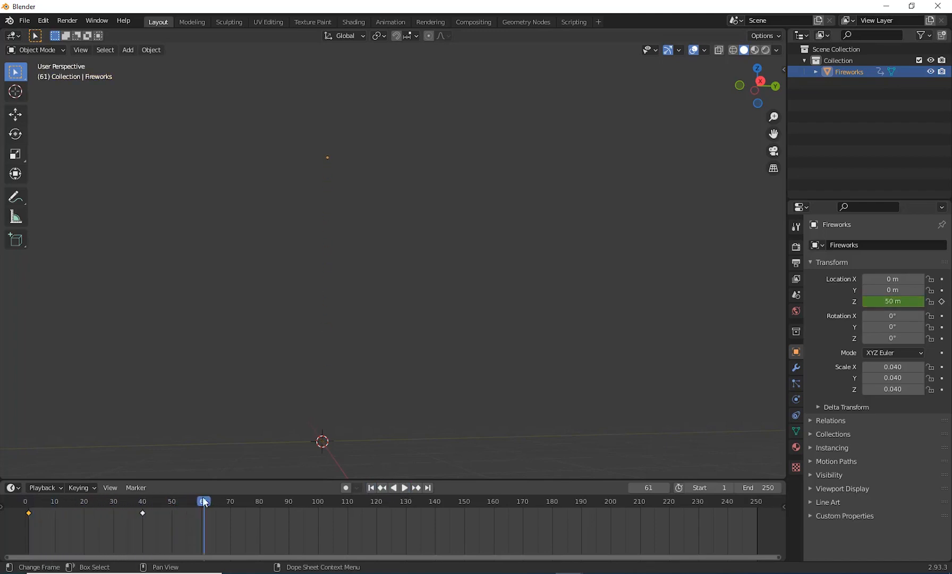
Step: Move the starting keyframe from frame 1 to frame 10 and place the playhead there
{"action": "left_click_drag", "start_coordinate": [204, 500], "coordinate": [53, 512]}
{"action": "key", "text": "space"}
{"action": "left_click", "coordinate": [11, 534]}
{"action": "mouse_move", "coordinate": [57, 529]}
{"action": "left_mouse_down"}
{"action": "mouse_move", "coordinate": [142, 528]}
{"action": "mouse_move", "coordinate": [30, 530]}
{"action": "mouse_move", "coordinate": [155, 534]}
{"action": "mouse_move", "coordinate": [55, 537]}
{"action": "left_mouse_up"}
{"action": "key", "text": "space"}
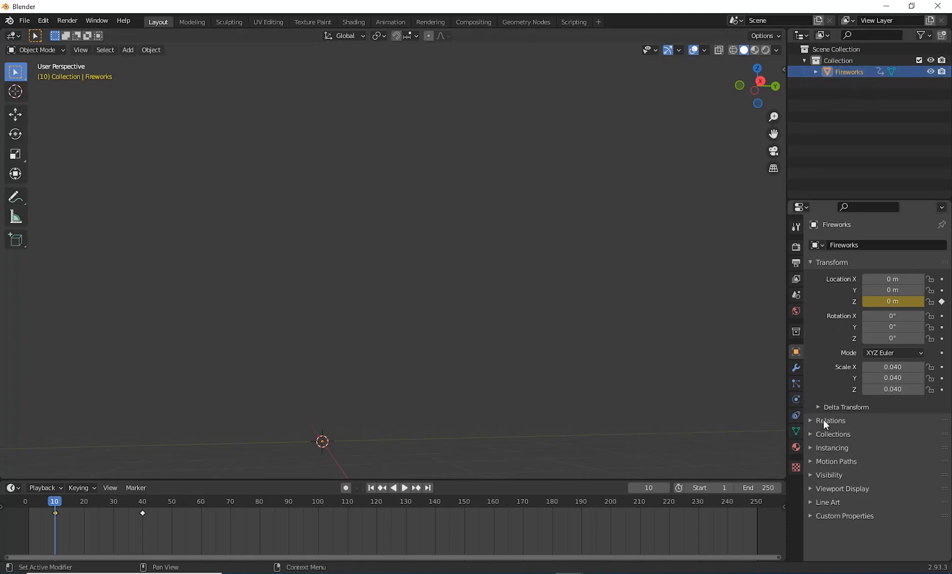
Step: Add a particle system to the Fireworks object, preview its emission and return to frame 11
{"action": "left_click", "coordinate": [796, 384]}
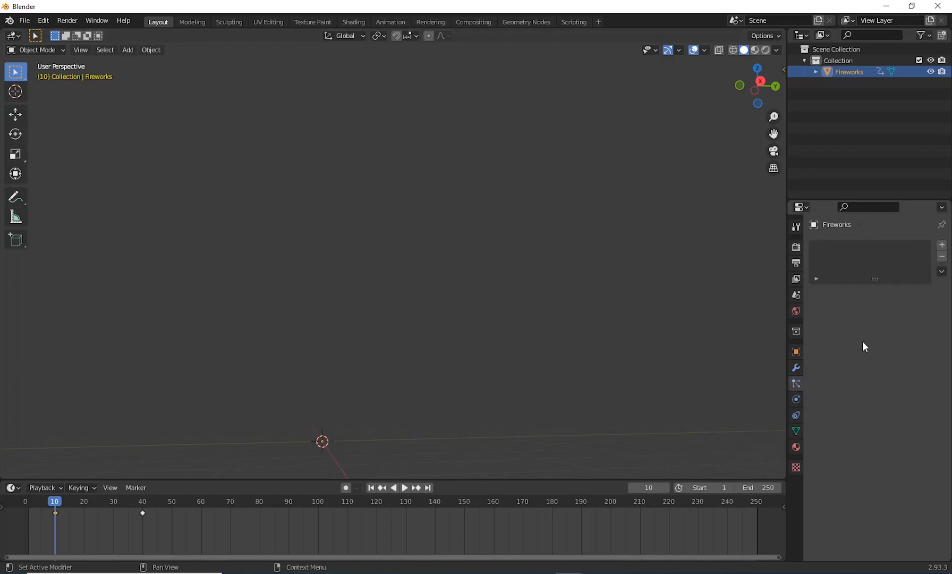
{"action": "left_click", "coordinate": [942, 245]}
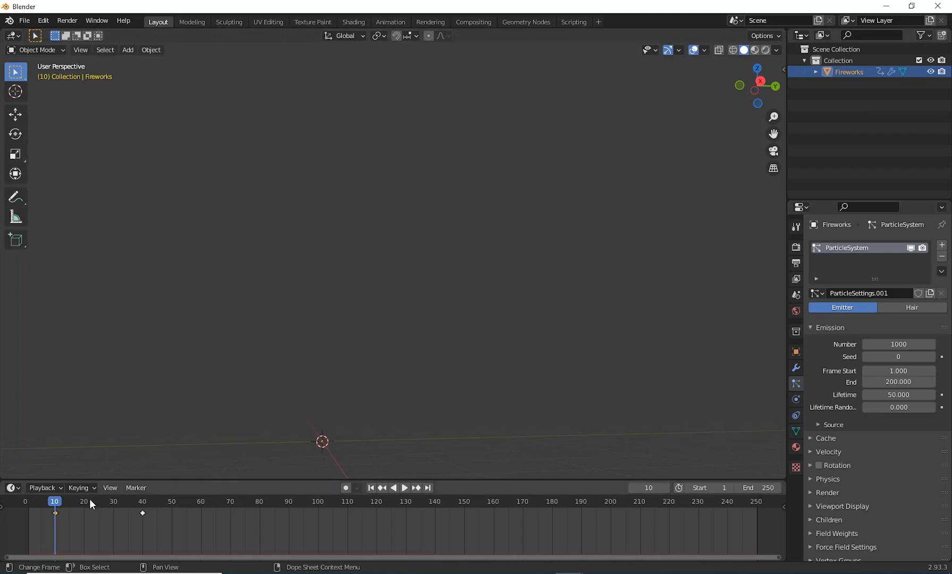
{"action": "key", "text": "space"}
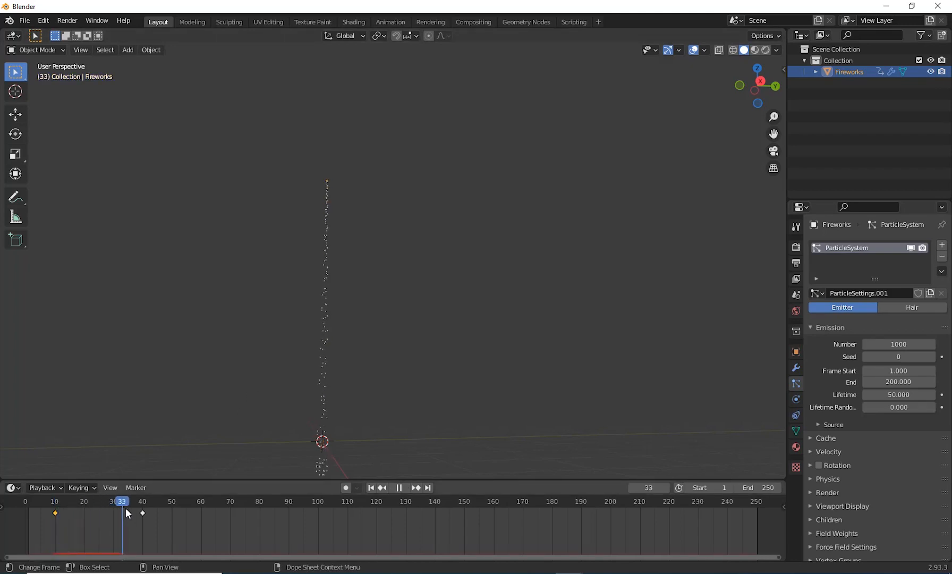
{"action": "left_click_drag", "start_coordinate": [130, 523], "coordinate": [57, 540]}
{"action": "key", "text": "space"}
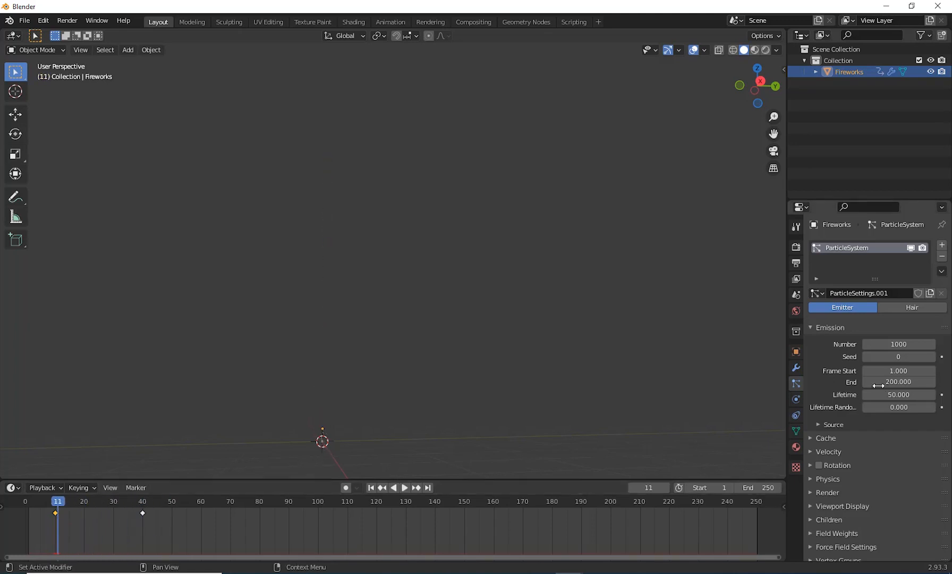
Step: Set the particle system's emission number to 15000
{"action": "double_click", "coordinate": [898, 345]}
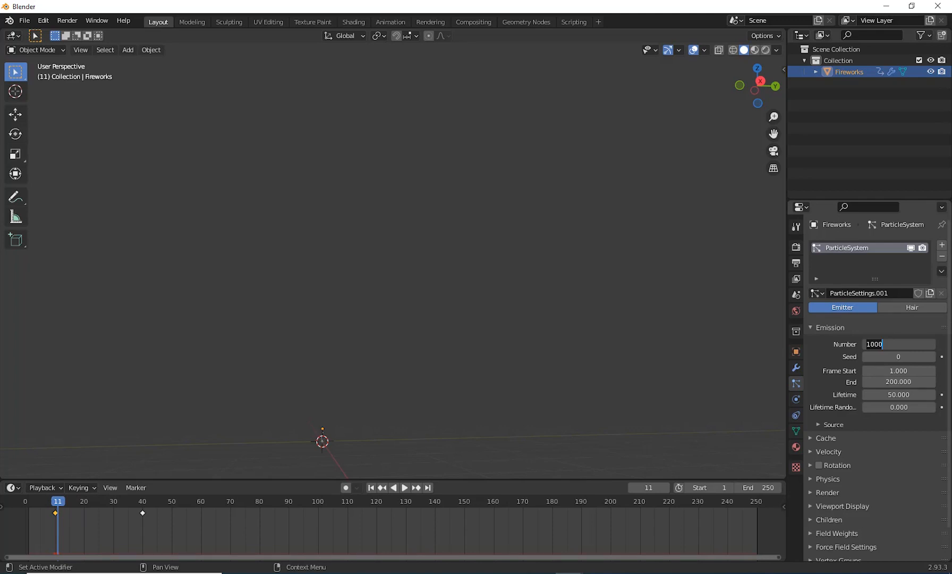
{"action": "type", "text": "15"}
{"action": "key", "text": "Return"}
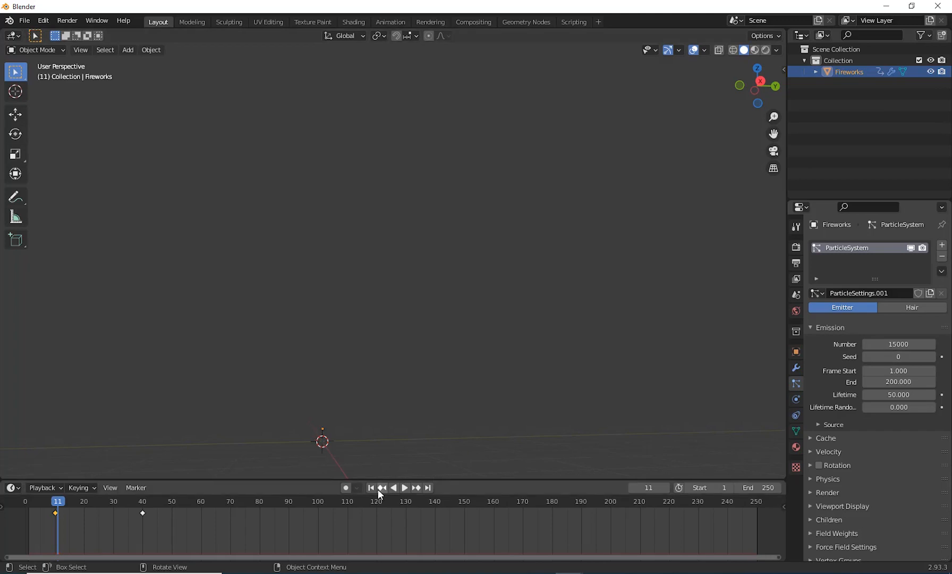
Step: Preview the particle emission, and set its Frame Start to 10 with the playhead back at frame 10
{"action": "left_click", "coordinate": [407, 490]}
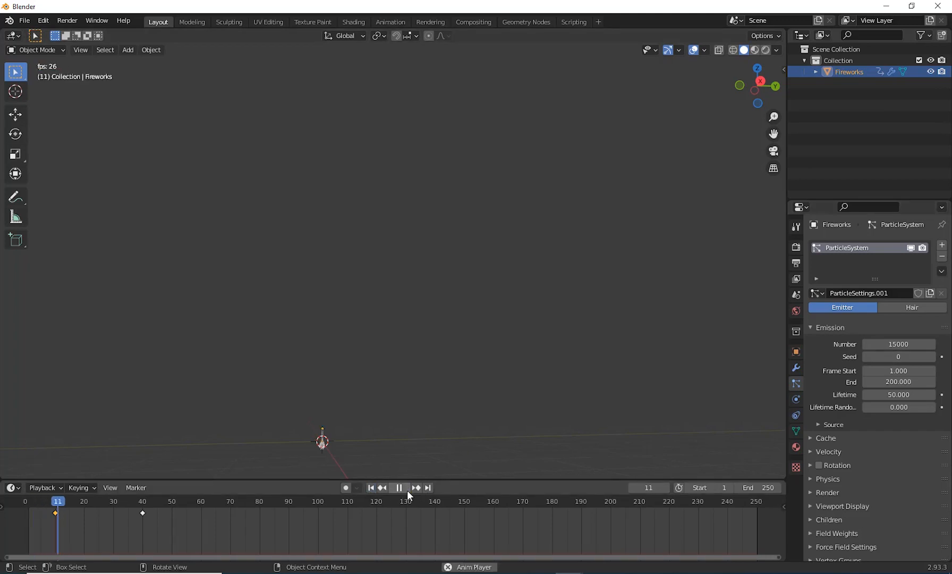
{"action": "left_click", "coordinate": [407, 490]}
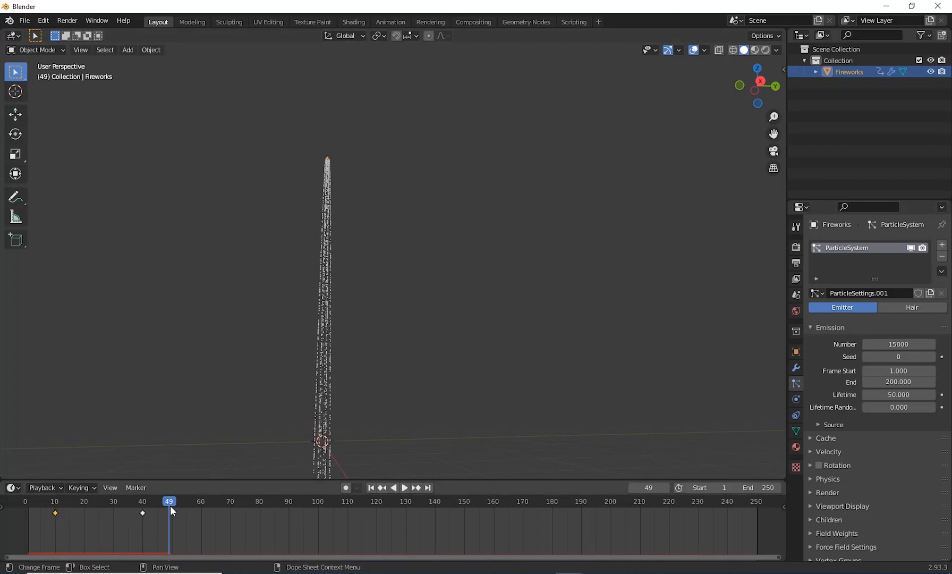
{"action": "left_click_drag", "start_coordinate": [170, 505], "coordinate": [56, 530]}
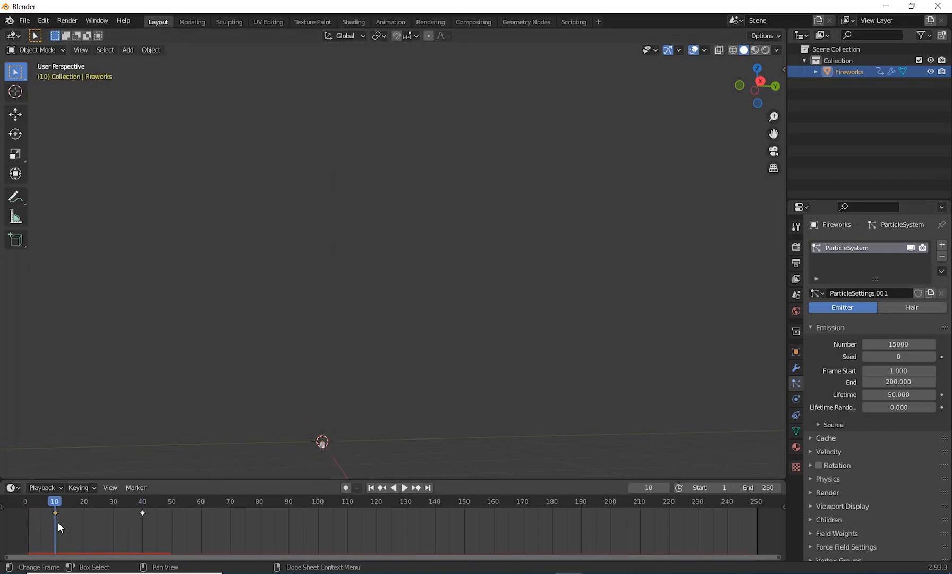
{"action": "left_click", "coordinate": [918, 370]}
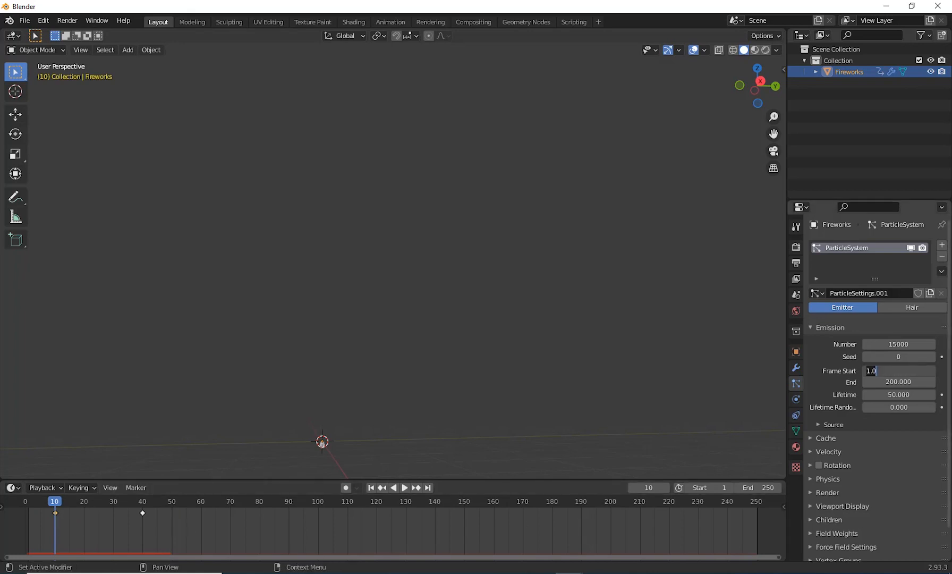
{"action": "type", "text": "10"}
{"action": "key", "text": "Return"}
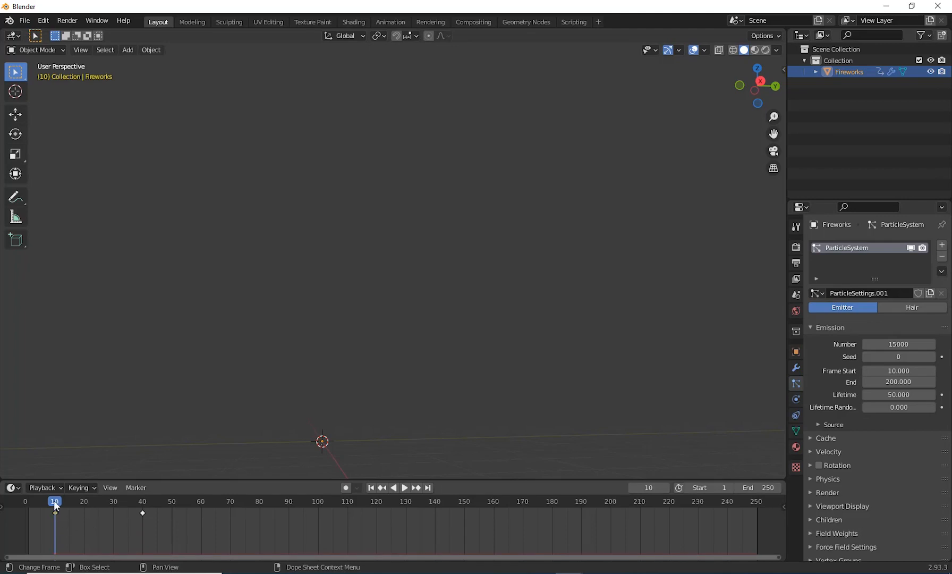
Step: Advance the animation to frame 40 and set the particle emission's End frame to 40
{"action": "key", "text": "space"}
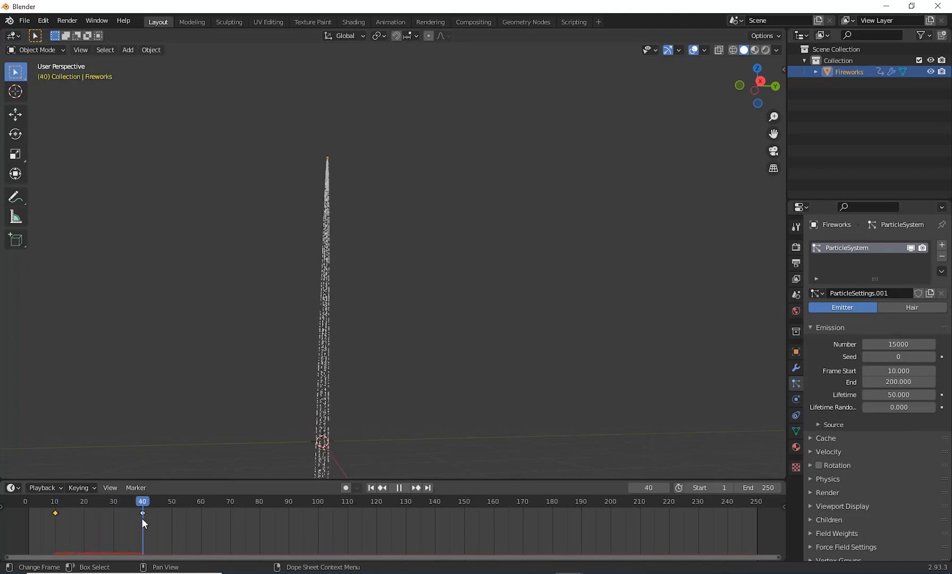
{"action": "key", "text": "space"}
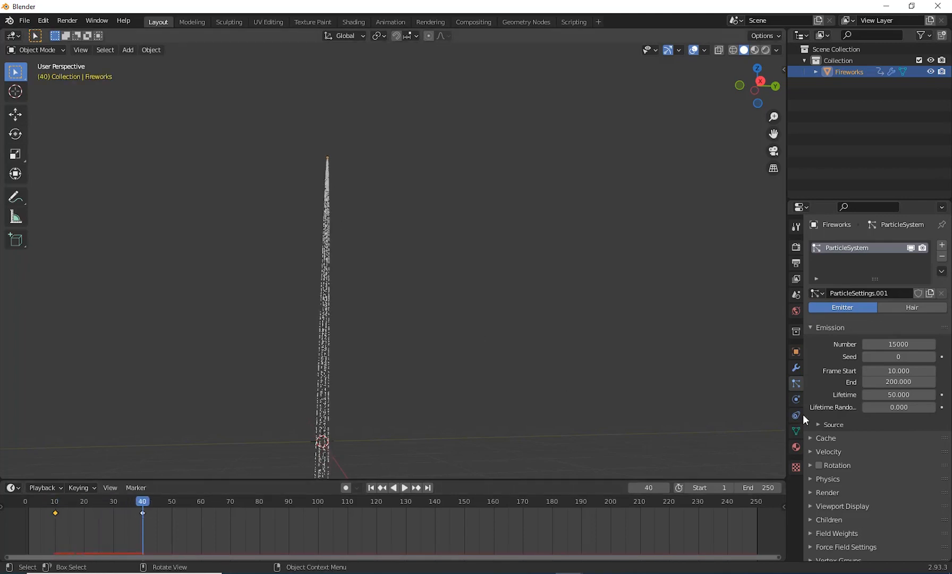
{"action": "left_click", "coordinate": [898, 381]}
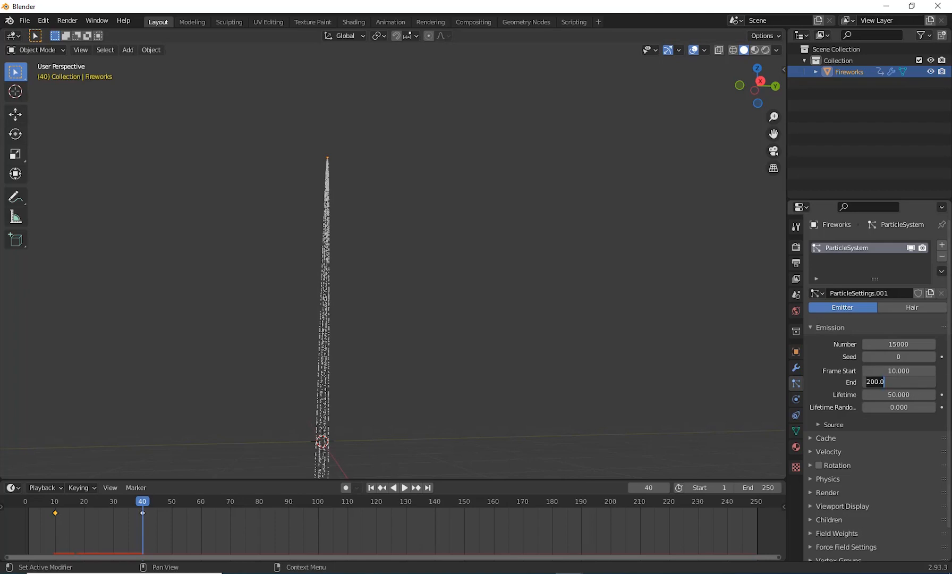
{"action": "type", "text": "40"}
{"action": "key", "text": "Return"}
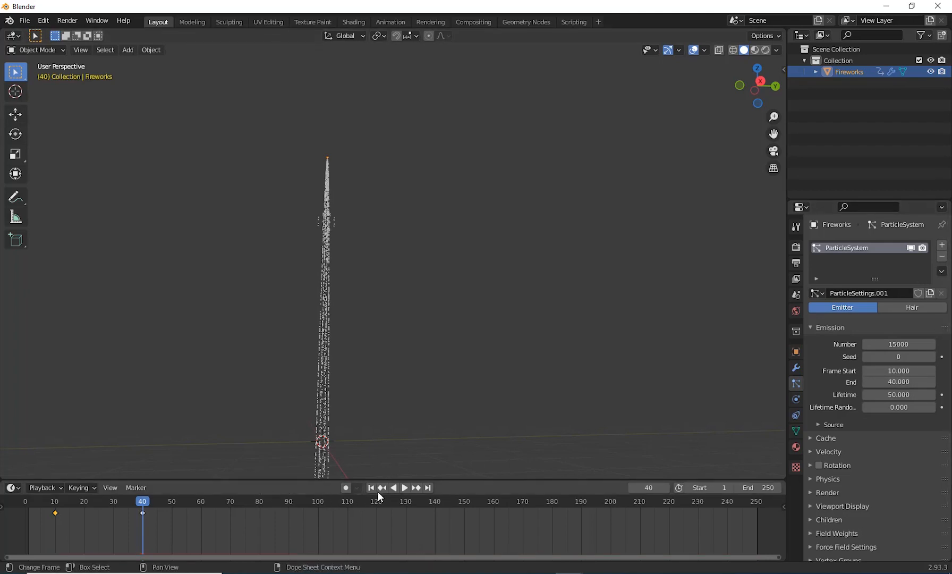
Step: Play the animation from the first frame to check the emission range, and move the playhead to frame 39
{"action": "key", "text": "shift+Left"}
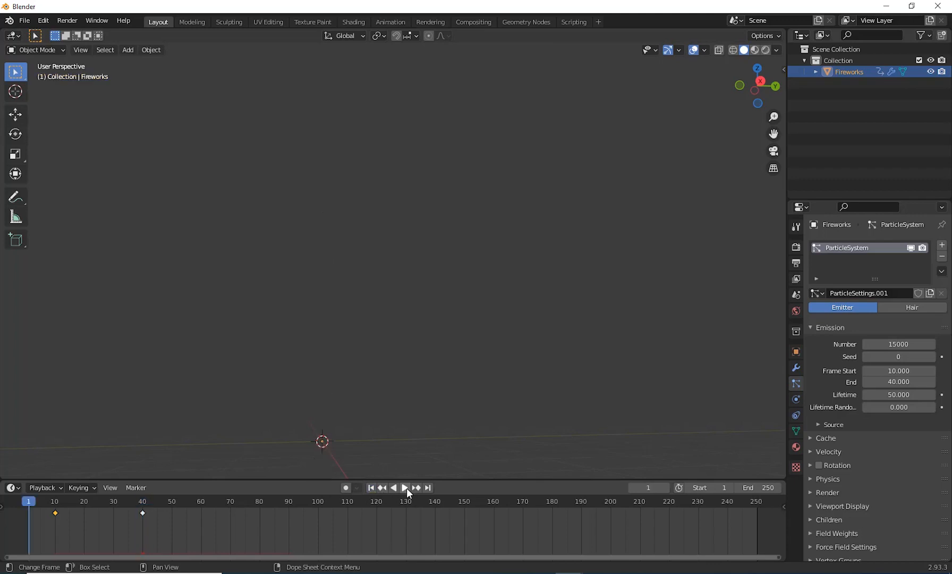
{"action": "left_click", "coordinate": [406, 488]}
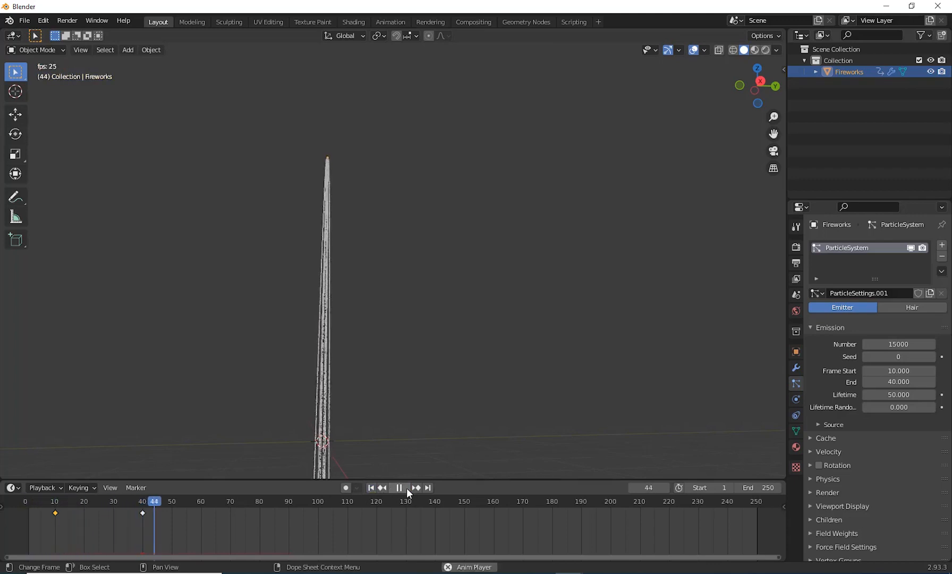
{"action": "left_click", "coordinate": [405, 488]}
{"action": "left_click_drag", "start_coordinate": [199, 509], "coordinate": [139, 524]}
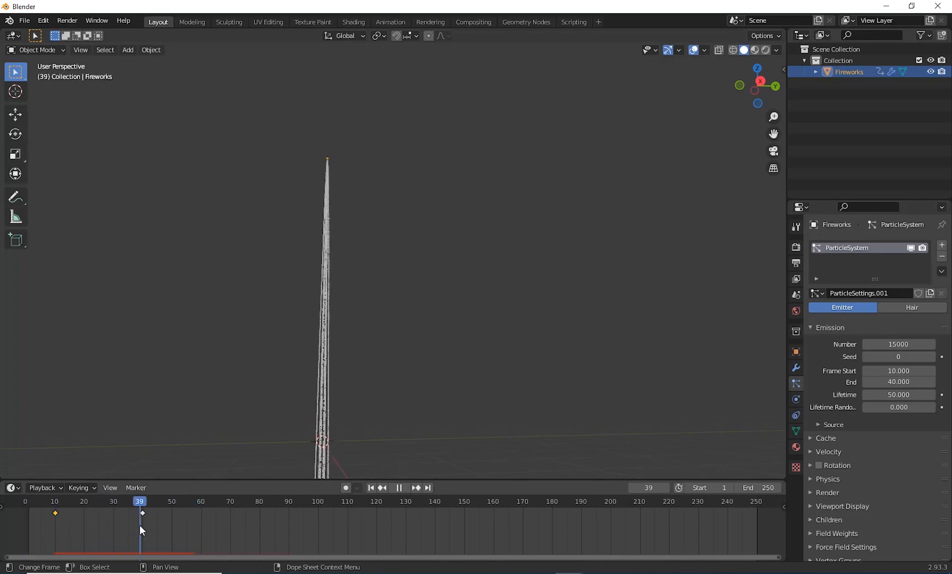
Step: Set the particle Lifetime to 10, preview the shorter trail from the first frame and move the playhead to frame 22
{"action": "left_click", "coordinate": [906, 394]}
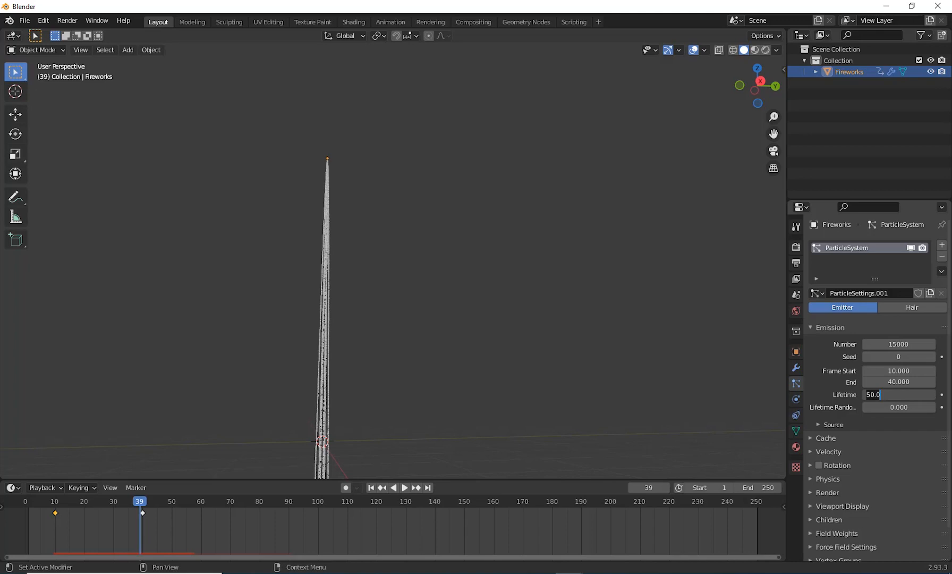
{"action": "type", "text": "10"}
{"action": "key", "text": "Return"}
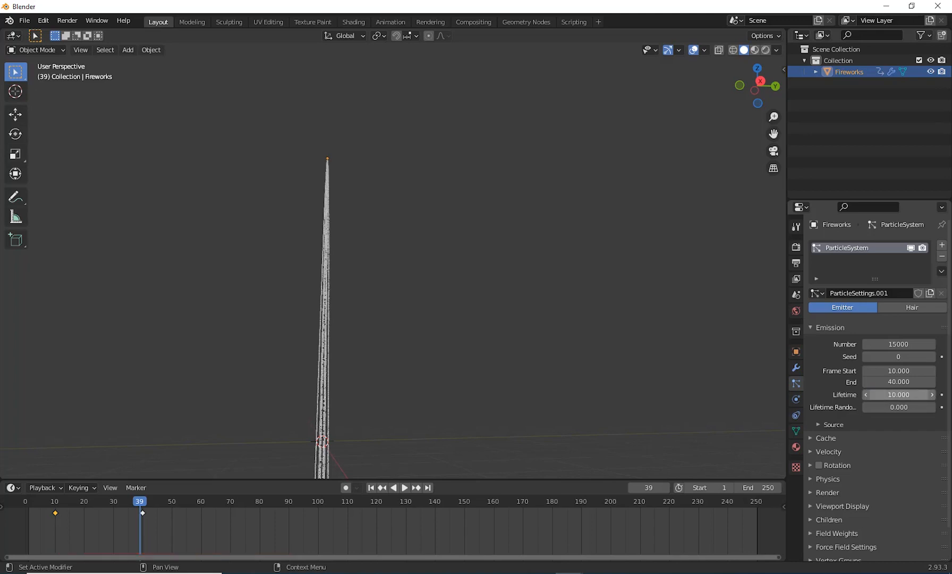
{"action": "left_click", "coordinate": [371, 488]}
{"action": "left_click", "coordinate": [407, 486]}
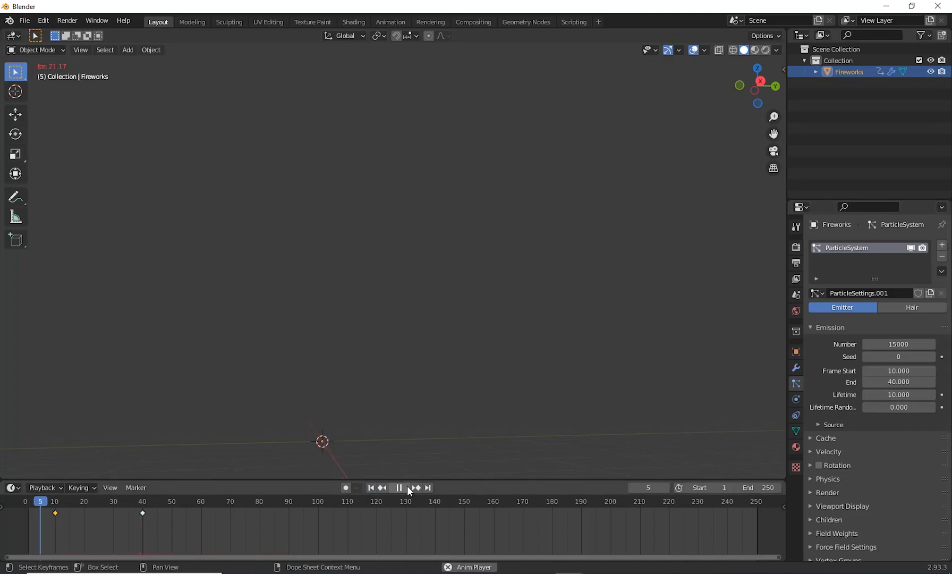
{"action": "left_click", "coordinate": [407, 487]}
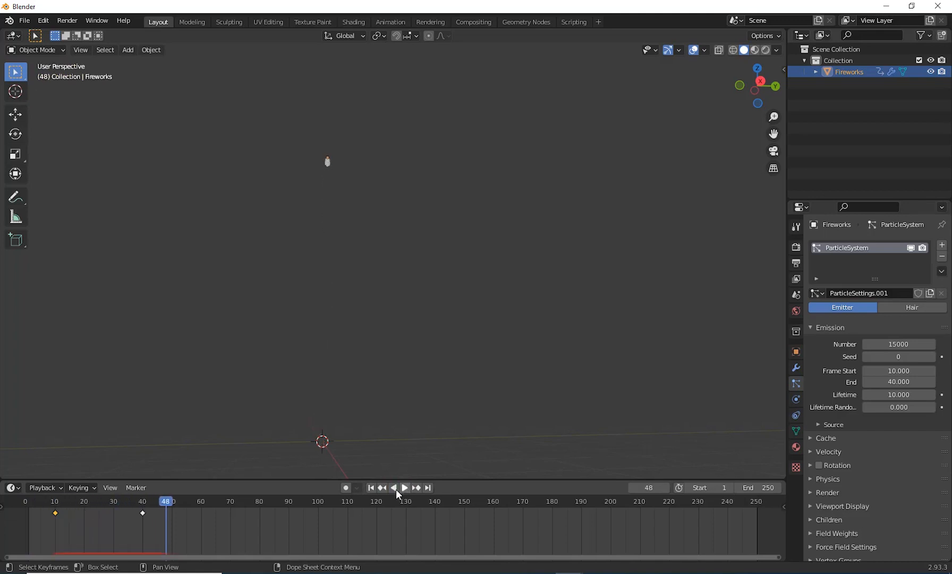
{"action": "mouse_move", "coordinate": [164, 498]}
{"action": "left_mouse_down"}
{"action": "mouse_move", "coordinate": [77, 518]}
{"action": "mouse_move", "coordinate": [89, 515]}
{"action": "left_mouse_up"}
Step: Set the particles' Lifetime Randomness to 0.5 and preview the trail from the first frame
{"action": "left_click", "coordinate": [916, 410]}
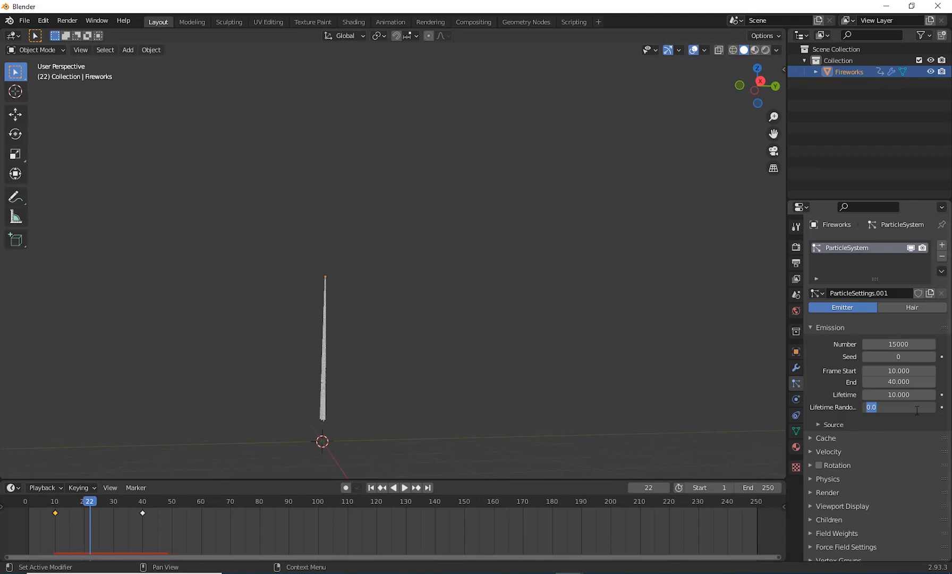
{"action": "type", "text": "0.5"}
{"action": "key", "text": "Return"}
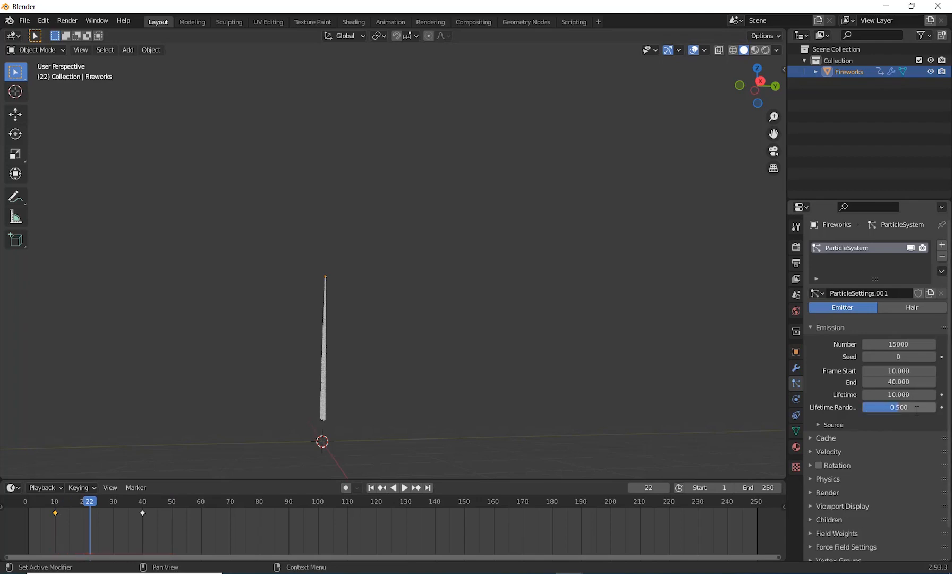
{"action": "left_click", "coordinate": [371, 488]}
{"action": "left_click", "coordinate": [405, 488]}
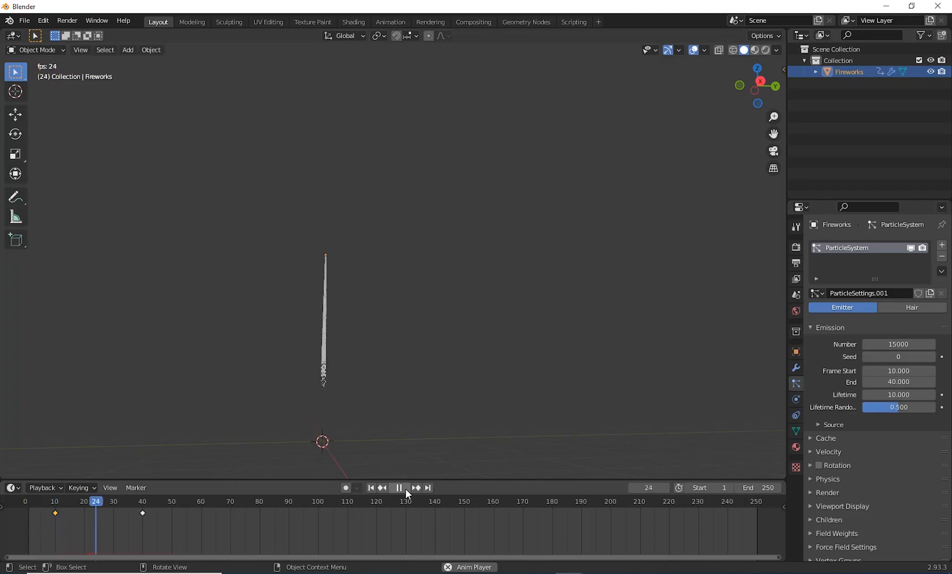
{"action": "key", "text": "space"}
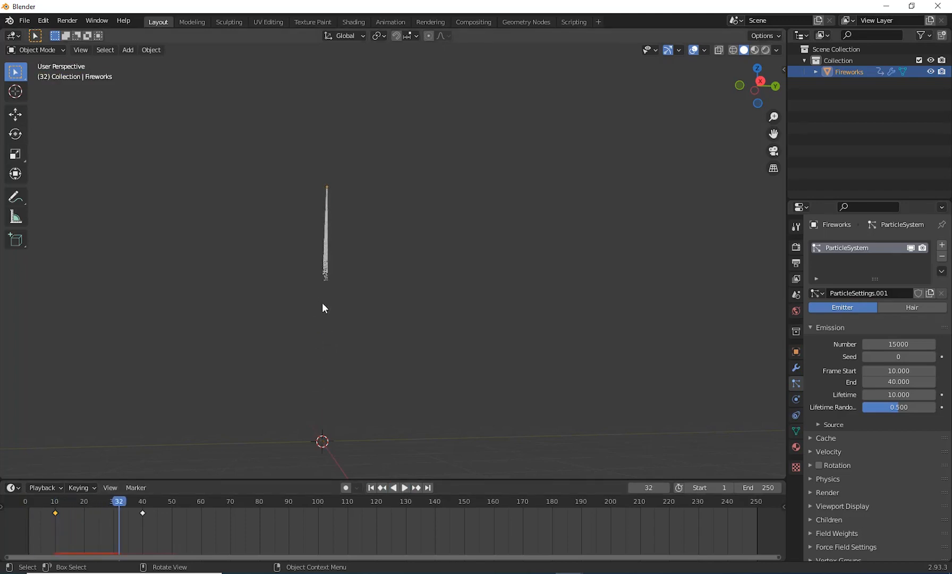
Step: Set the particles' Lifetime Randomness to 1 and play the animation from the first frame to inspect the trail
{"action": "left_click", "coordinate": [910, 407]}
{"action": "type", "text": "1"}
{"action": "key", "text": "Return"}
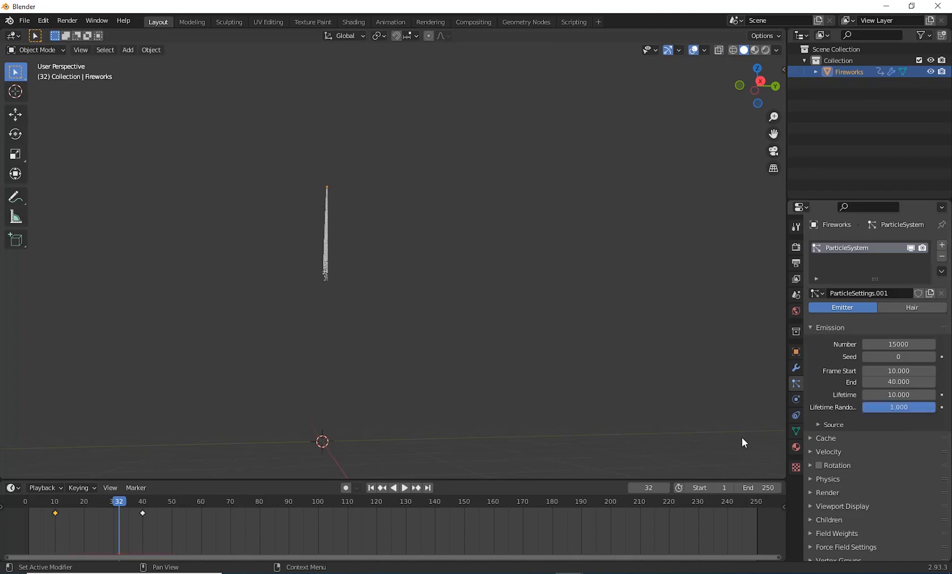
{"action": "left_click", "coordinate": [370, 489]}
{"action": "left_click", "coordinate": [406, 488]}
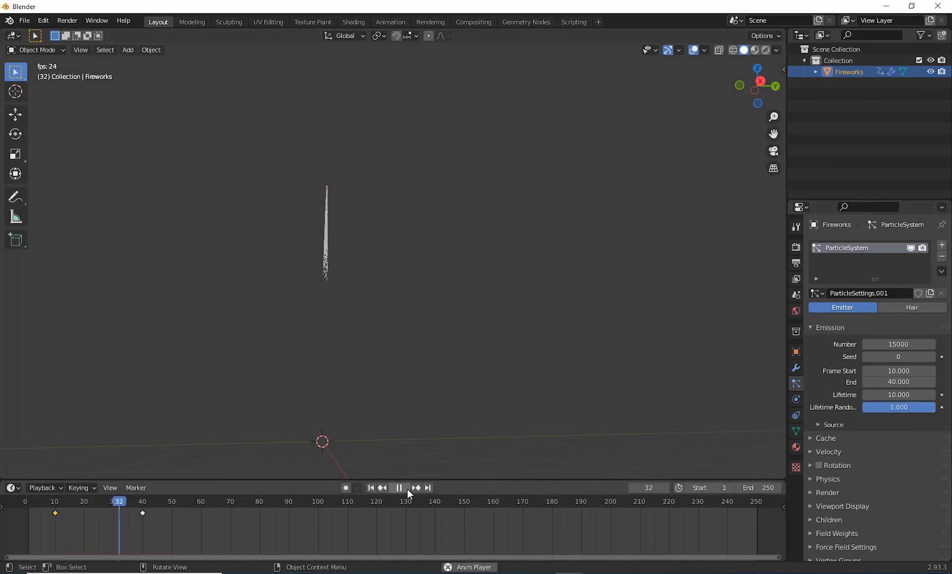
{"action": "left_click", "coordinate": [407, 488]}
{"action": "mouse_move", "coordinate": [365, 296]}
{"action": "middle_mouse_down"}
{"action": "mouse_move", "coordinate": [448, 329]}
{"action": "mouse_move", "coordinate": [448, 375]}
{"action": "mouse_move", "coordinate": [434, 357]}
{"action": "middle_mouse_up"}
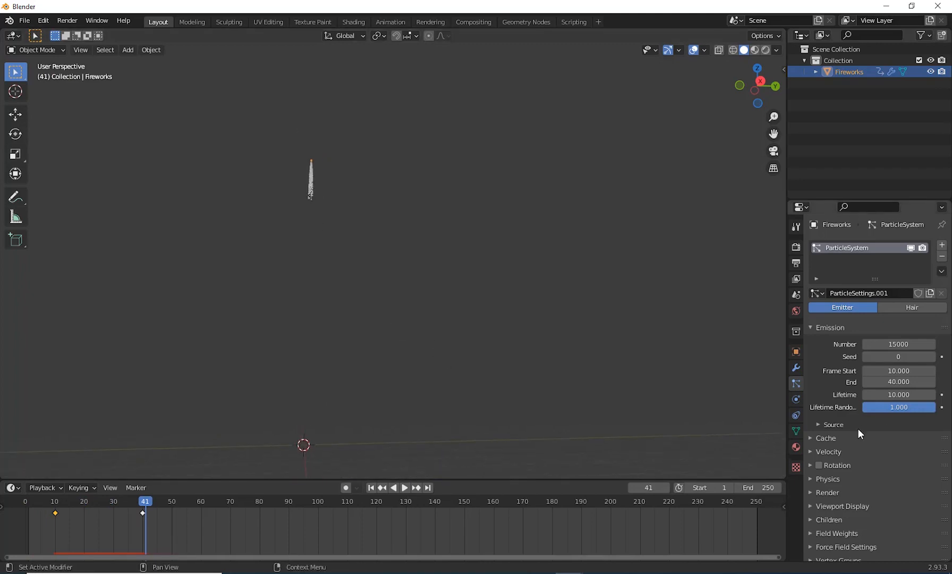
Step: Set the particles' Normal velocity to 0 m/s and preview the narrowed trail from the first frame
{"action": "left_click", "coordinate": [837, 454]}
{"action": "scroll", "coordinate": [862, 425], "scroll_direction": "down", "scroll_amount": 3}
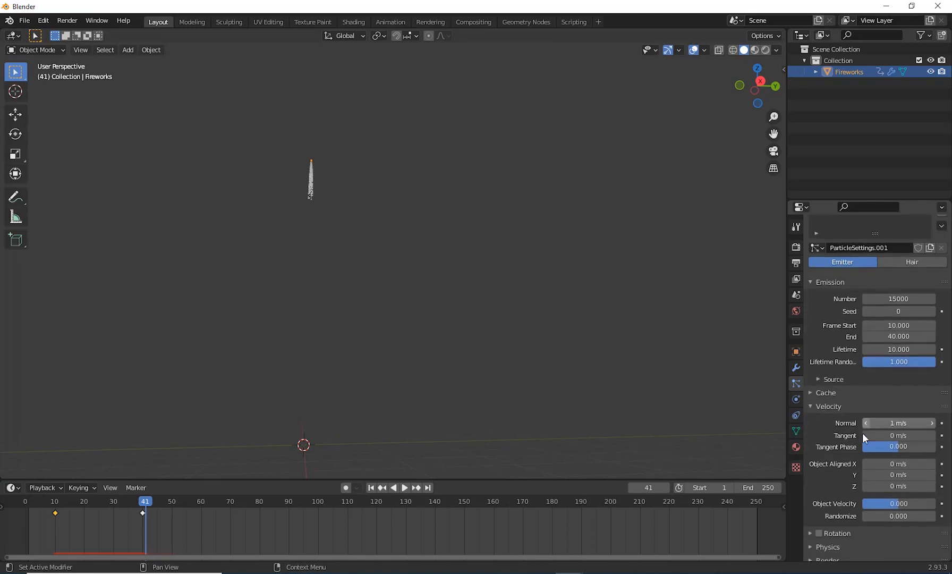
{"action": "left_click", "coordinate": [898, 400]}
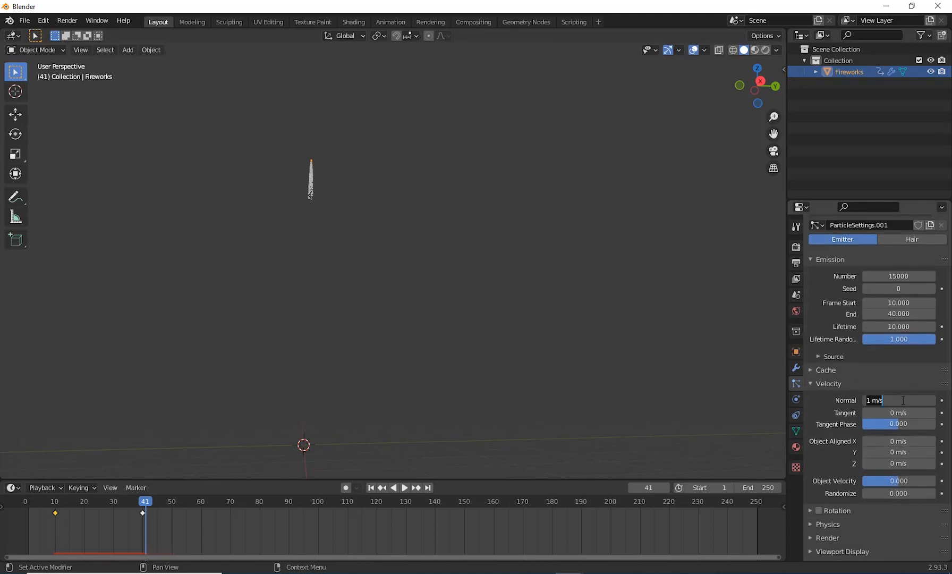
{"action": "type", "text": "0"}
{"action": "key", "text": "Return"}
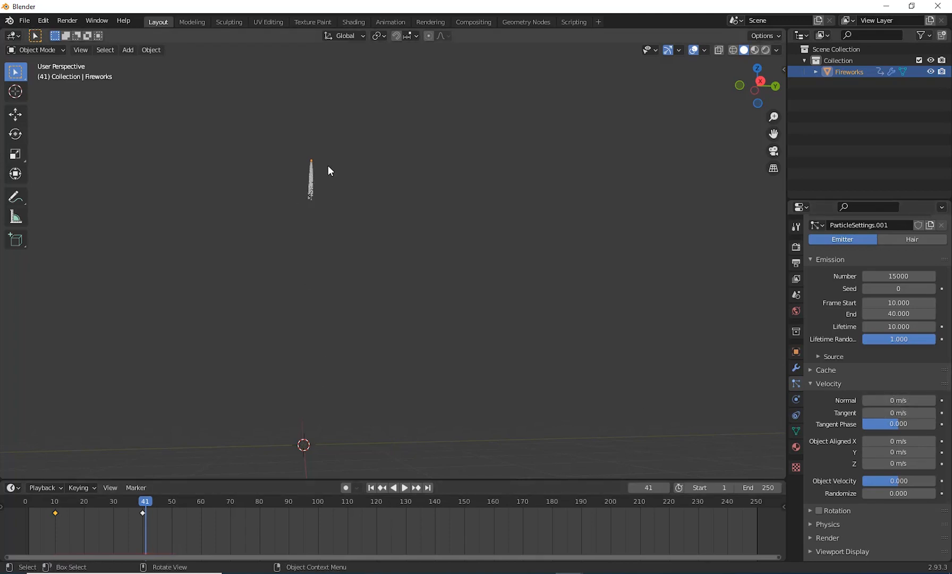
{"action": "left_click", "coordinate": [371, 487]}
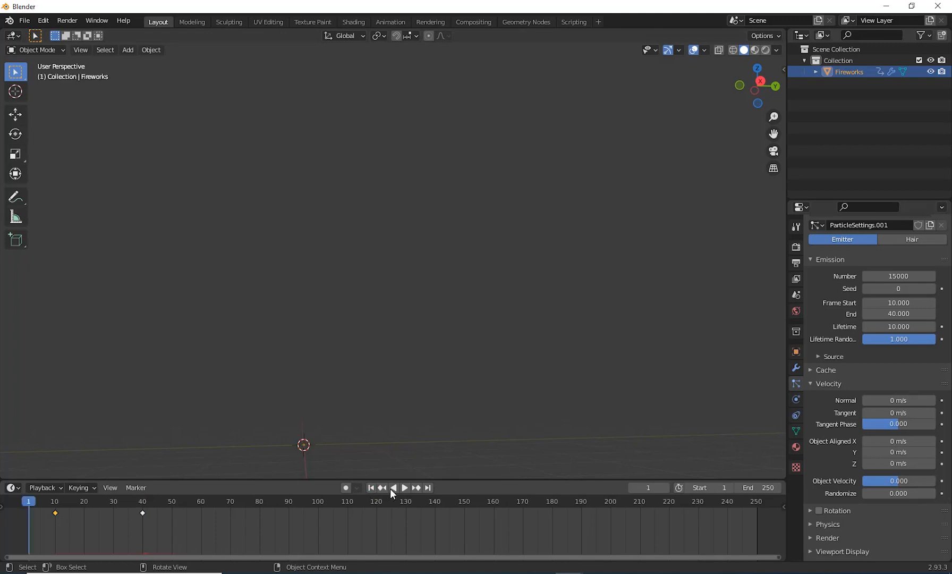
{"action": "left_click", "coordinate": [404, 487]}
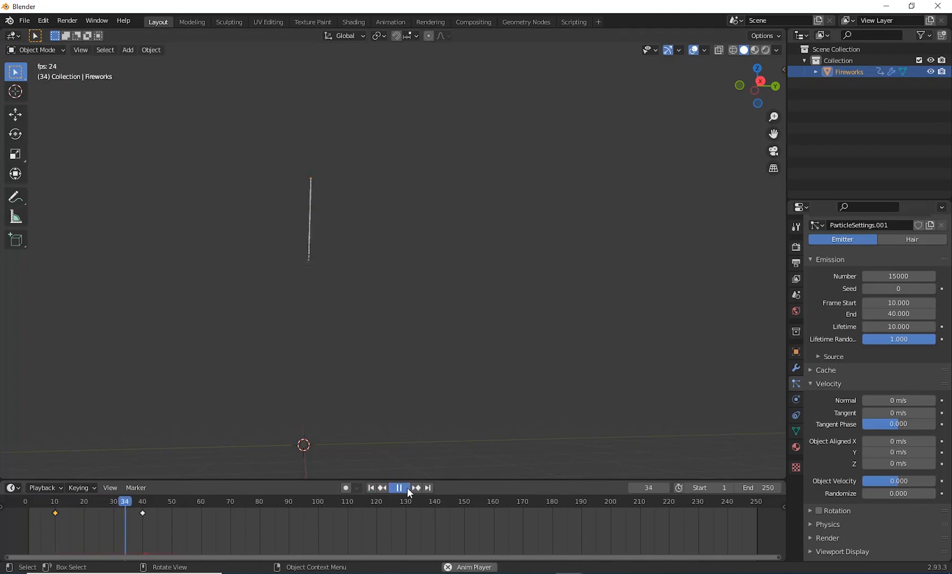
{"action": "left_click", "coordinate": [407, 487]}
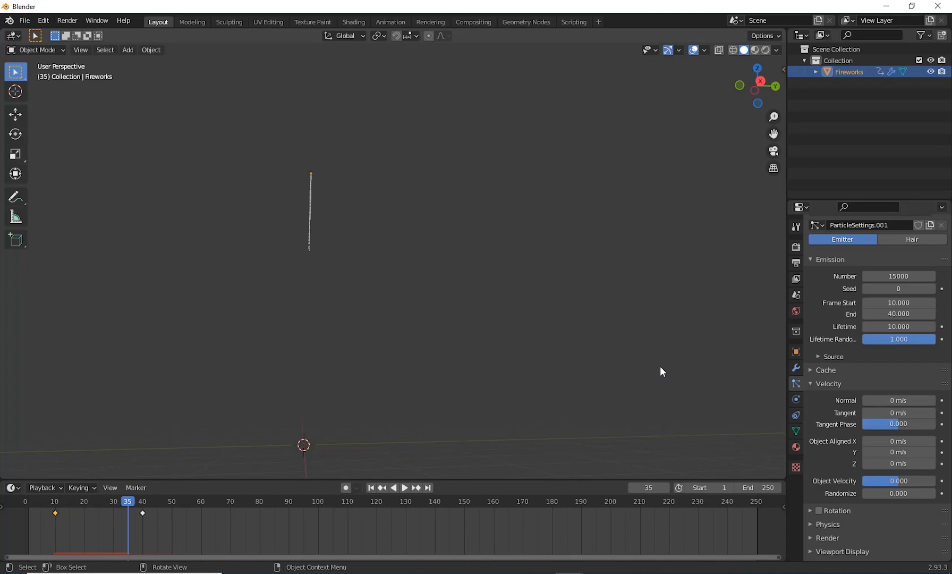
Step: Enable particle Rotation with Randomize 0.504, Phase 0.580 and Randomize Phase 0.855
{"action": "scroll", "coordinate": [850, 372], "scroll_direction": "down", "scroll_amount": 5}
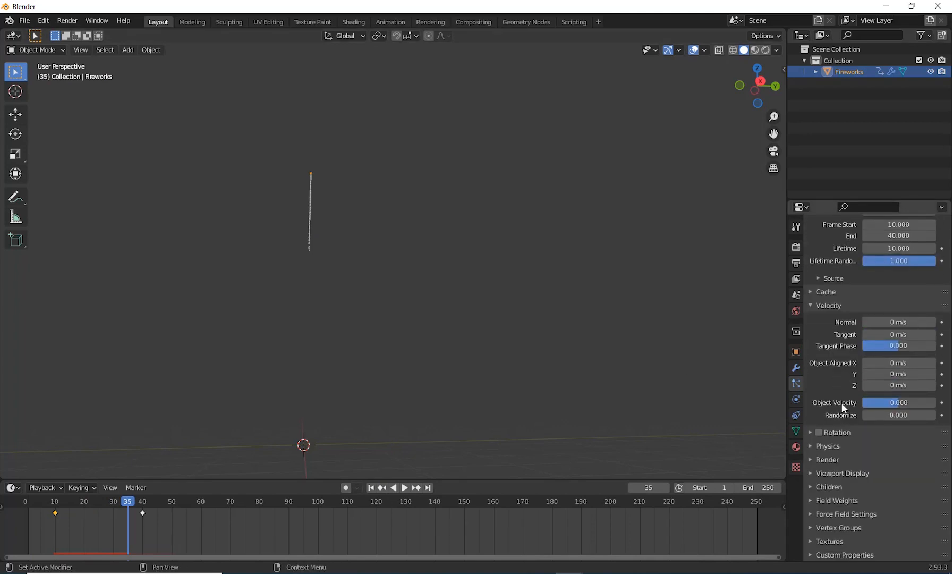
{"action": "left_click", "coordinate": [810, 433]}
{"action": "scroll", "coordinate": [840, 372], "scroll_direction": "down", "scroll_amount": 3}
{"action": "scroll", "coordinate": [844, 376], "scroll_direction": "up", "scroll_amount": 3}
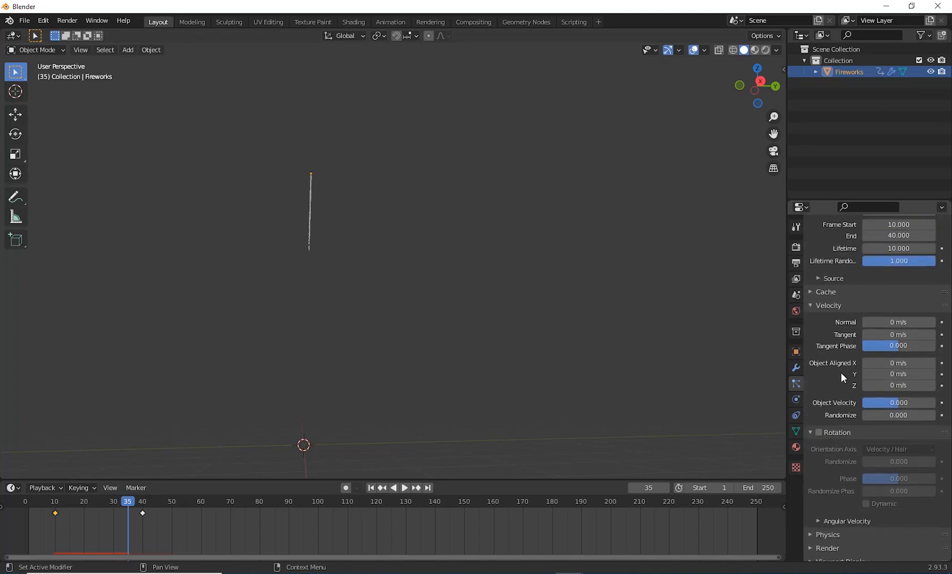
{"action": "left_click", "coordinate": [827, 278]}
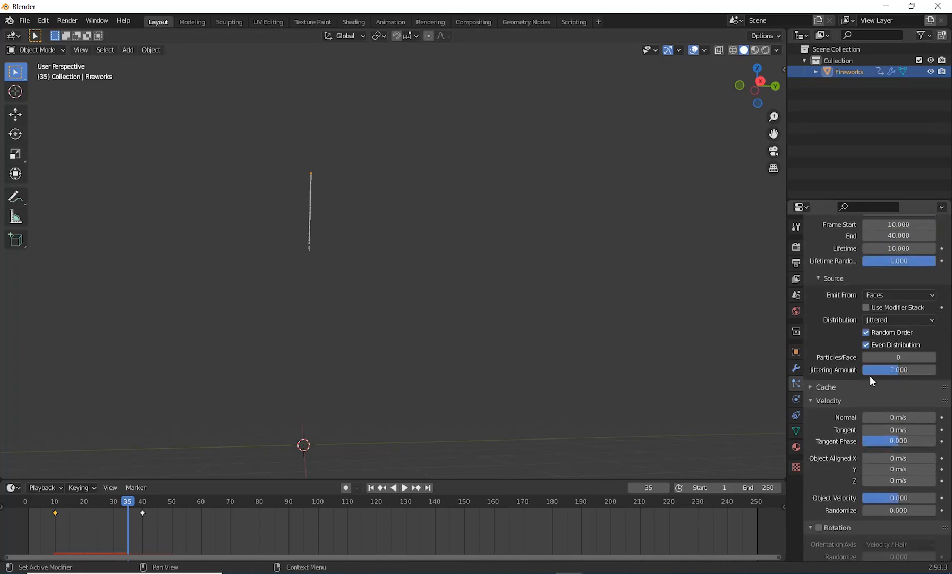
{"action": "scroll", "coordinate": [851, 387], "scroll_direction": "down", "scroll_amount": 4}
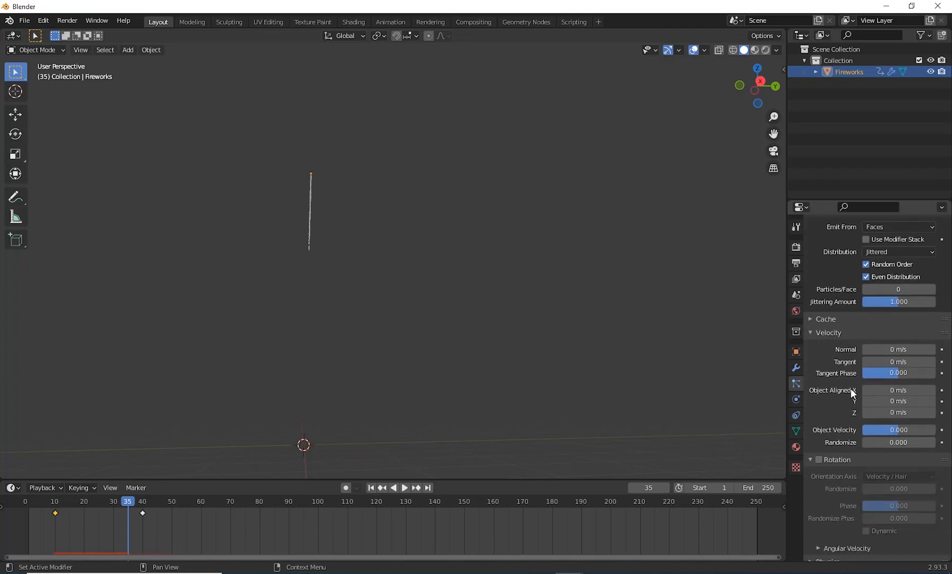
{"action": "scroll", "coordinate": [851, 387], "scroll_direction": "down", "scroll_amount": 7}
{"action": "left_click", "coordinate": [818, 344]}
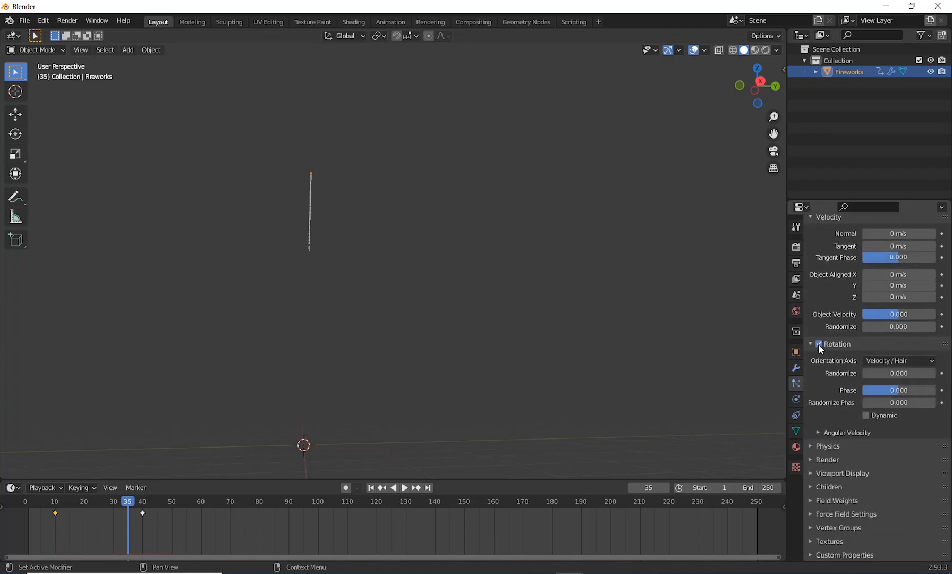
{"action": "left_click_drag", "start_coordinate": [873, 373], "coordinate": [916, 394]}
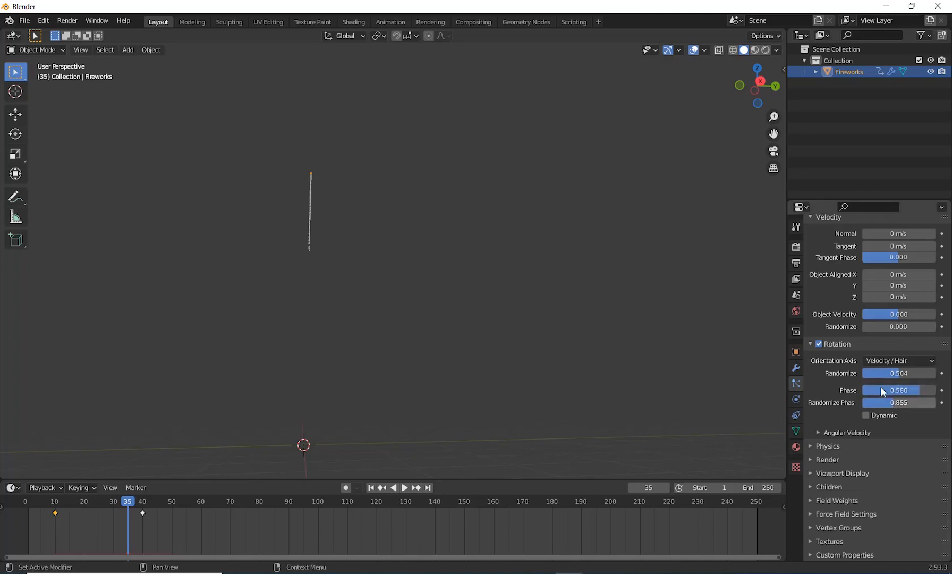
Step: Set the particles' Brownian force to 8 in the Physics settings and preview the trail from the first frame
{"action": "left_click", "coordinate": [835, 447]}
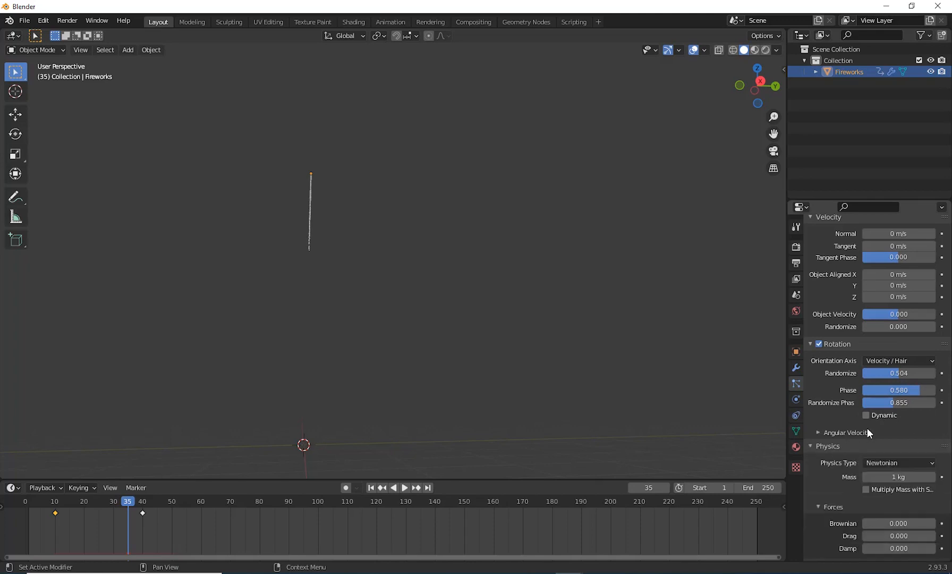
{"action": "scroll", "coordinate": [866, 428], "scroll_direction": "down", "scroll_amount": 3}
{"action": "scroll", "coordinate": [835, 410], "scroll_direction": "down", "scroll_amount": 3}
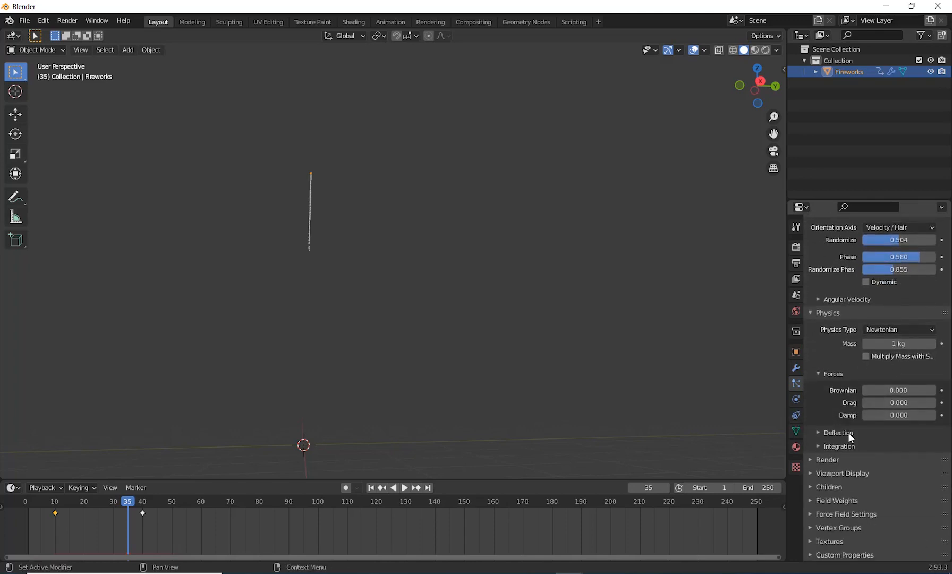
{"action": "left_click", "coordinate": [897, 389]}
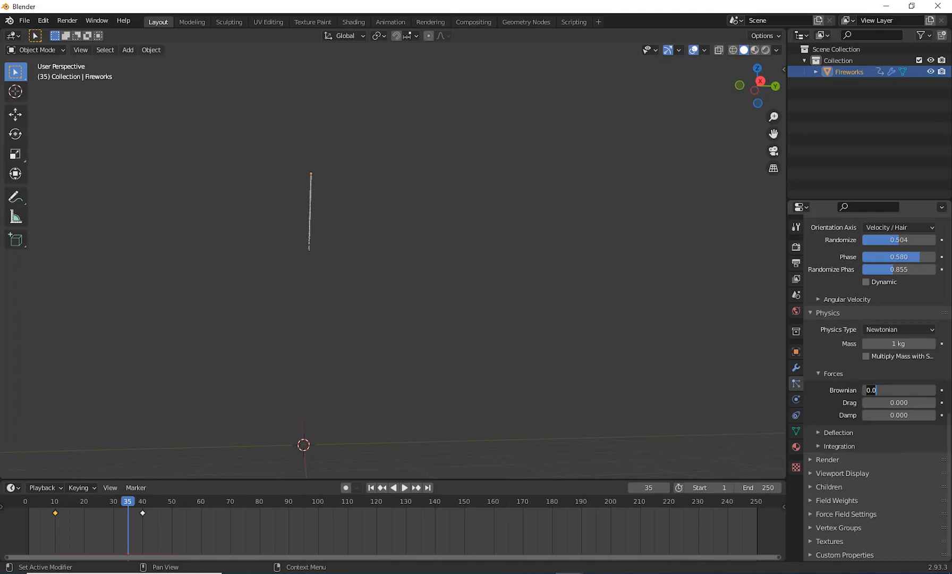
{"action": "type", "text": "8"}
{"action": "key", "text": "Return"}
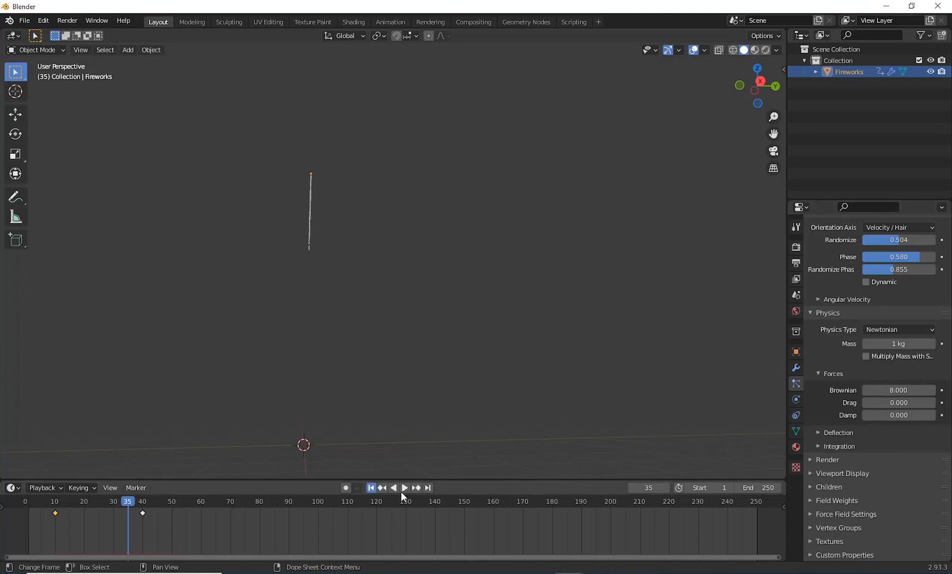
{"action": "key", "text": "shift+Left"}
{"action": "left_click", "coordinate": [405, 487]}
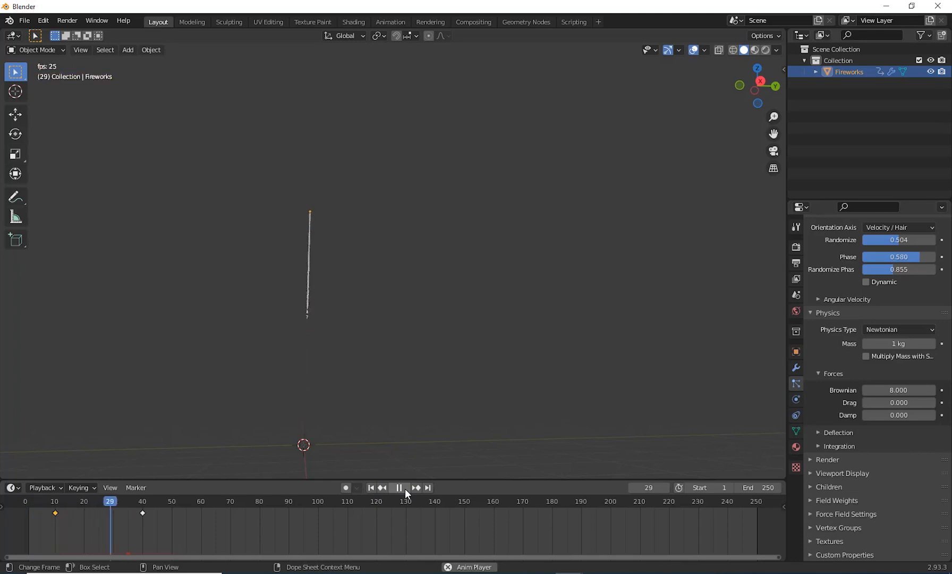
{"action": "left_click", "coordinate": [404, 487]}
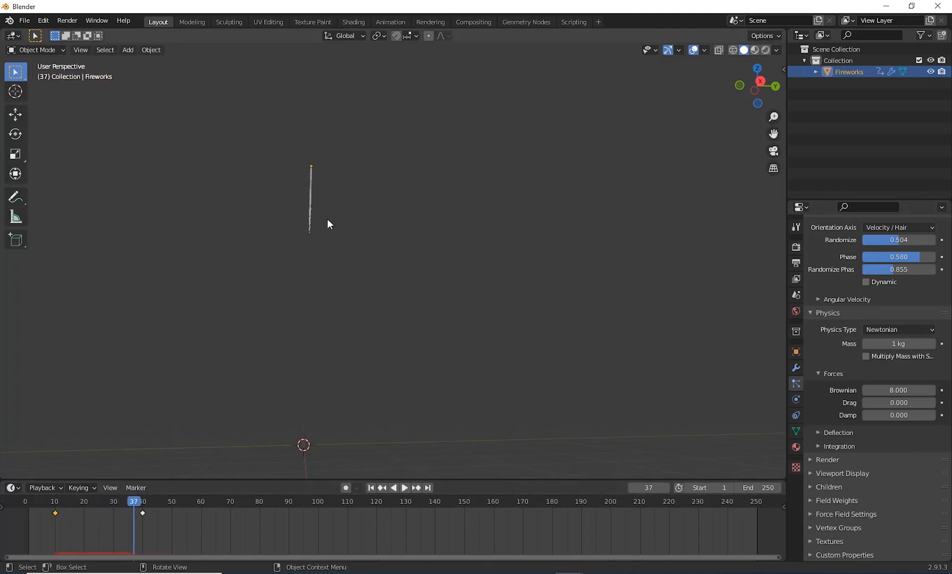
Step: Examine the trail from several angles, replay it from the first frame and move to frame 40
{"action": "middle_click_drag", "start_coordinate": [328, 219], "coordinate": [231, 216]}
{"action": "scroll", "coordinate": [267, 169], "scroll_direction": "up", "scroll_amount": 5}
{"action": "middle_click_drag", "start_coordinate": [247, 163], "coordinate": [456, 433], "text": "shift"}
{"action": "scroll", "coordinate": [335, 311], "scroll_direction": "up", "scroll_amount": 5}
{"action": "scroll", "coordinate": [396, 181], "scroll_direction": "down", "scroll_amount": 10}
{"action": "middle_click_drag", "start_coordinate": [420, 379], "coordinate": [389, 439], "text": "shift"}
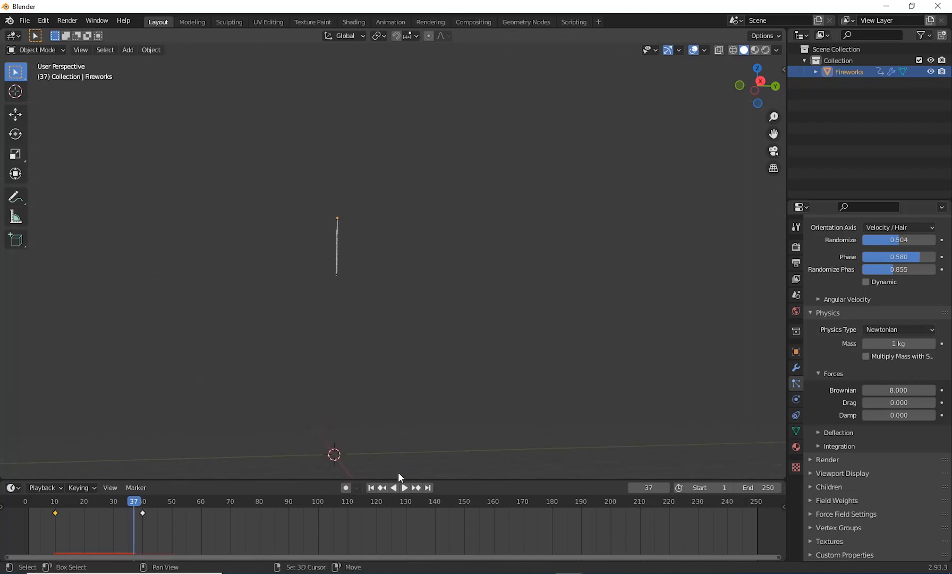
{"action": "left_click", "coordinate": [371, 488]}
{"action": "left_click", "coordinate": [409, 487]}
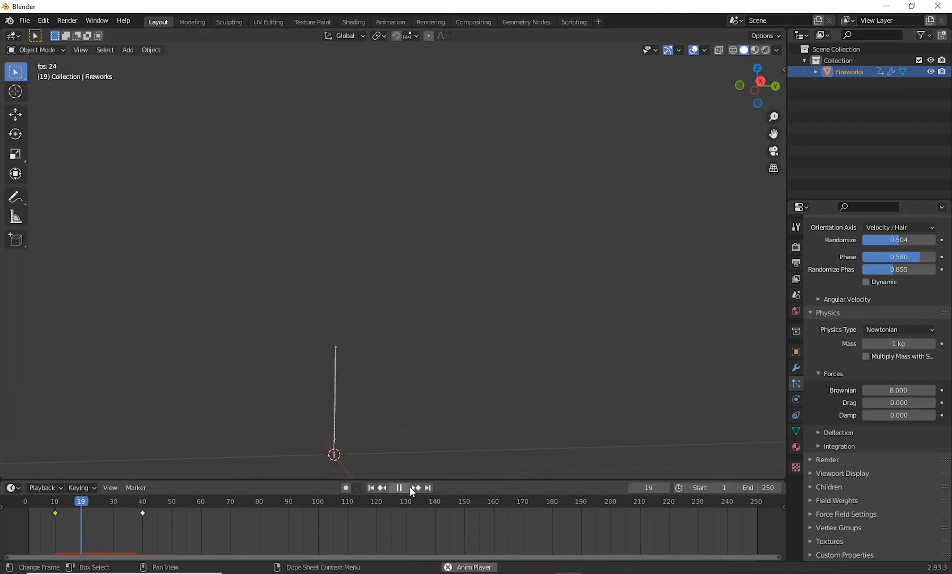
{"action": "left_click", "coordinate": [410, 487]}
{"action": "left_click_drag", "start_coordinate": [106, 501], "coordinate": [143, 506]}
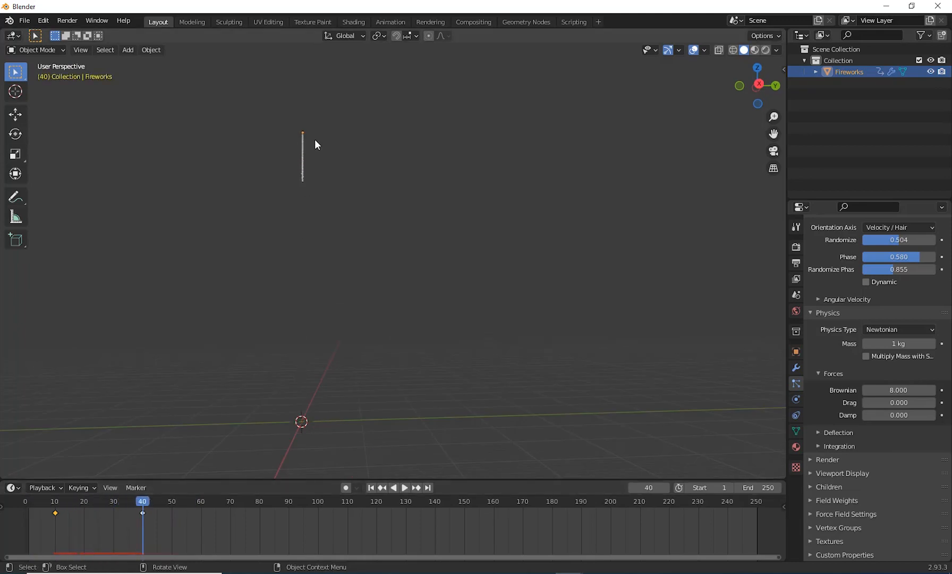
{"action": "mouse_move", "coordinate": [395, 270]}
{"action": "middle_mouse_down", "text": "shift"}
{"action": "mouse_move", "coordinate": [401, 346]}
{"action": "mouse_move", "coordinate": [425, 342]}
{"action": "middle_mouse_up", "text": "shift"}
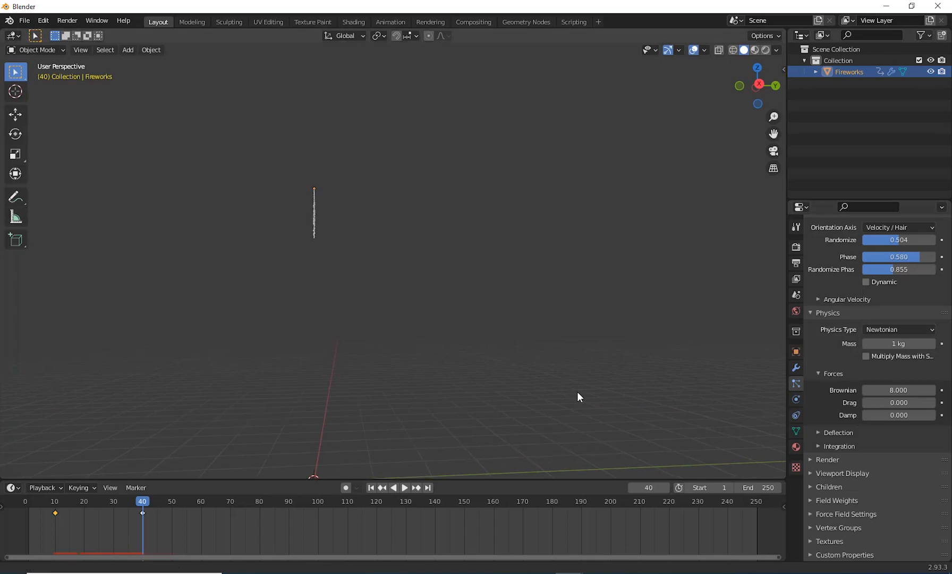
{"action": "middle_click_drag", "start_coordinate": [578, 395], "coordinate": [569, 391], "text": "shift"}
Step: Review the particle Render settings and the existing emission settings while checking the trail at frame 40
{"action": "left_click", "coordinate": [827, 459]}
{"action": "scroll", "coordinate": [872, 438], "scroll_direction": "down", "scroll_amount": 5}
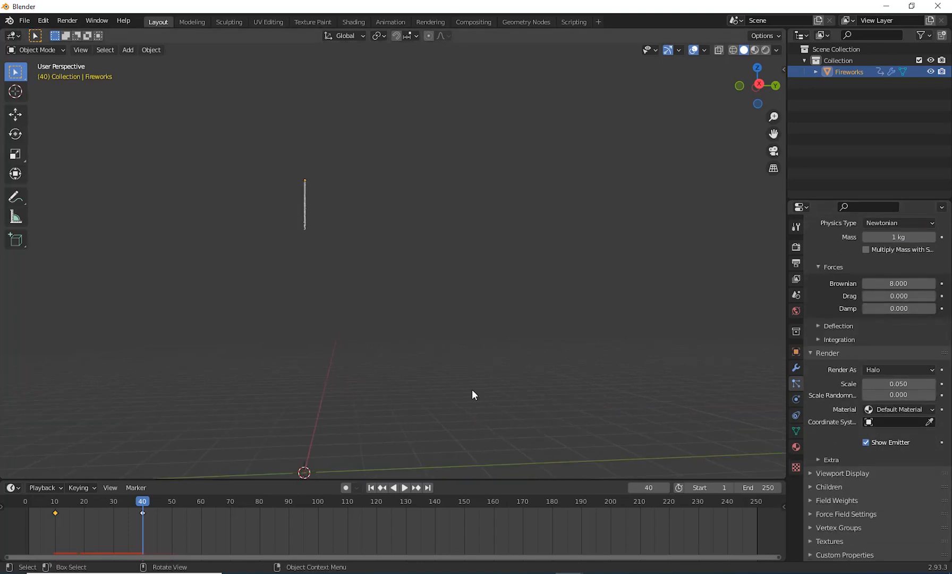
{"action": "mouse_move", "coordinate": [463, 426]}
{"action": "middle_mouse_down", "text": "shift"}
{"action": "mouse_move", "coordinate": [465, 392]}
{"action": "mouse_move", "coordinate": [483, 375]}
{"action": "middle_mouse_up", "text": "shift"}
{"action": "middle_click_drag", "start_coordinate": [538, 412], "coordinate": [527, 439], "text": "shift"}
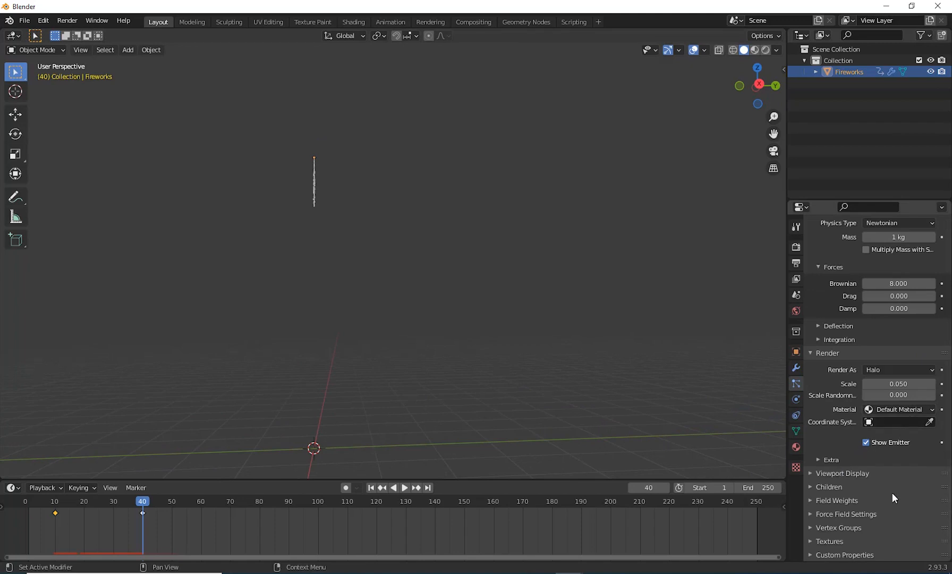
{"action": "middle_click_drag", "start_coordinate": [420, 357], "coordinate": [420, 380], "text": "shift"}
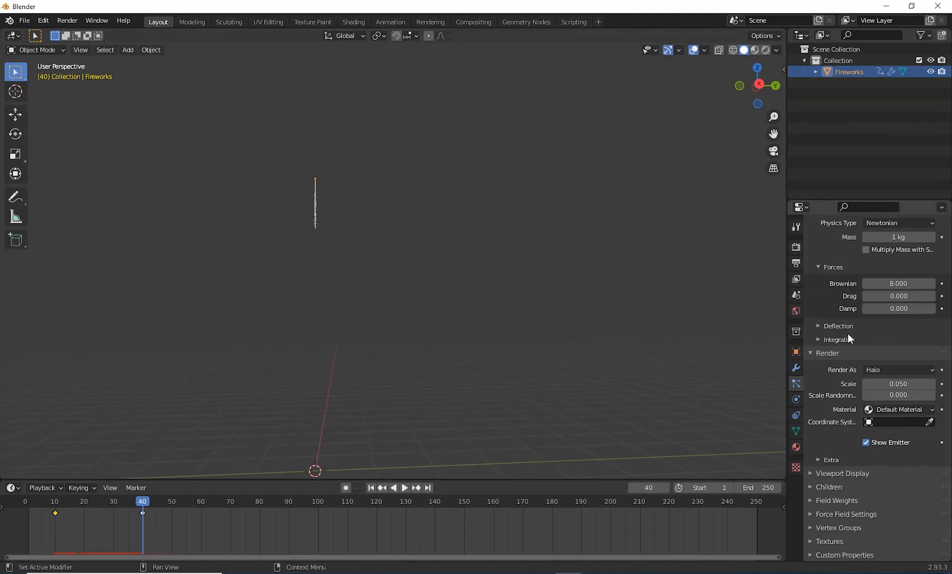
{"action": "scroll", "coordinate": [850, 339], "scroll_direction": "up", "scroll_amount": 15}
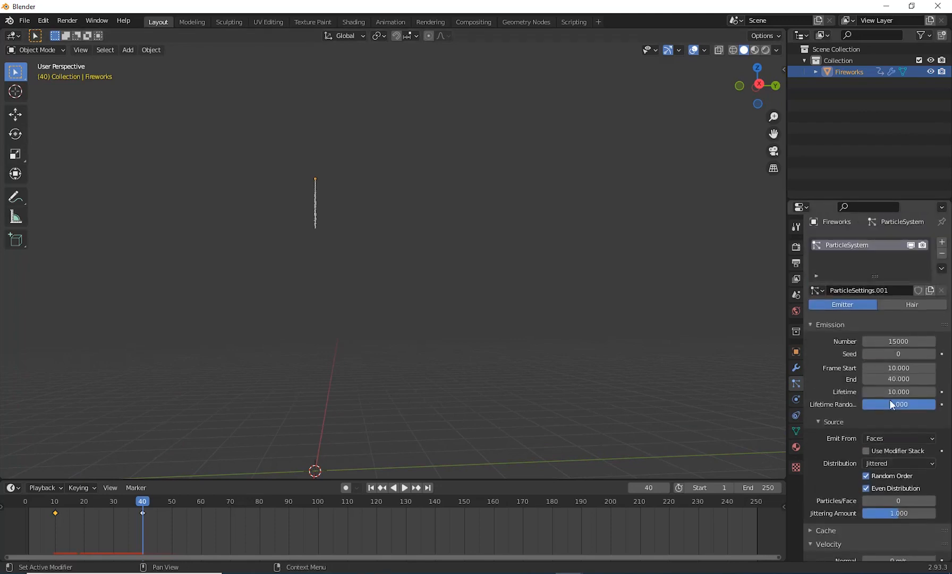
{"action": "scroll", "coordinate": [892, 405], "scroll_direction": "up", "scroll_amount": 1}
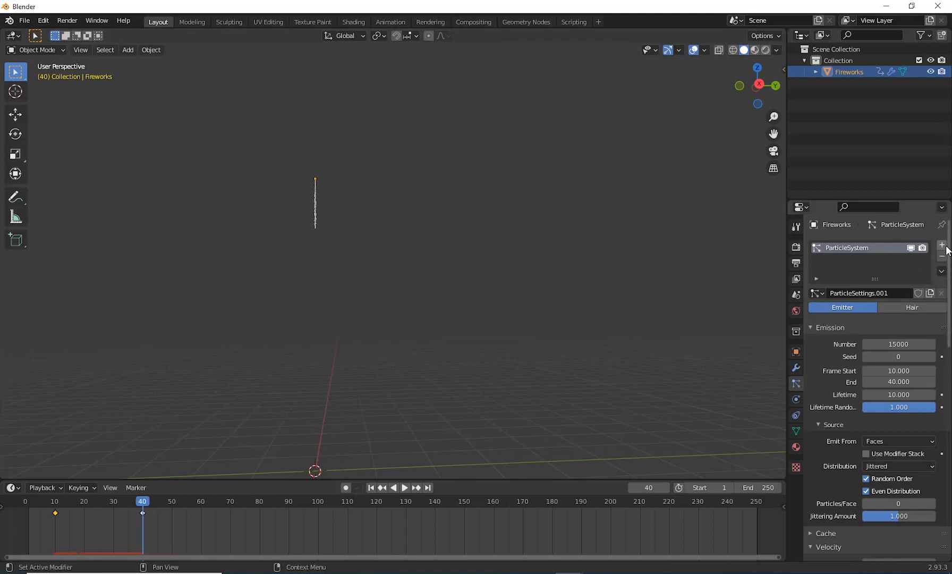
Step: Add a second particle system to the Fireworks object and preview the animation from the first frame
{"action": "mouse_move", "coordinate": [144, 500]}
{"action": "left_mouse_down"}
{"action": "mouse_move", "coordinate": [44, 505]}
{"action": "mouse_move", "coordinate": [142, 505]}
{"action": "left_mouse_up"}
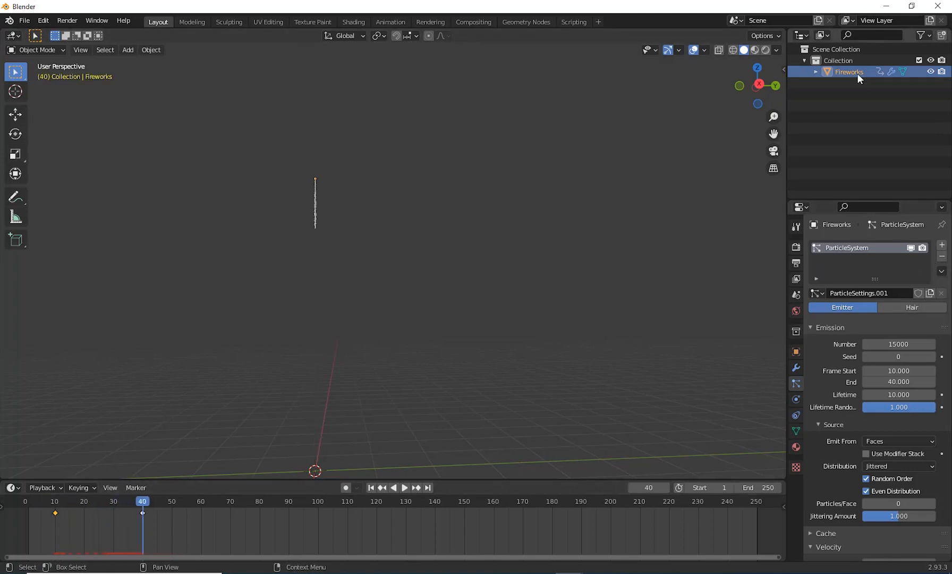
{"action": "left_click", "coordinate": [942, 247]}
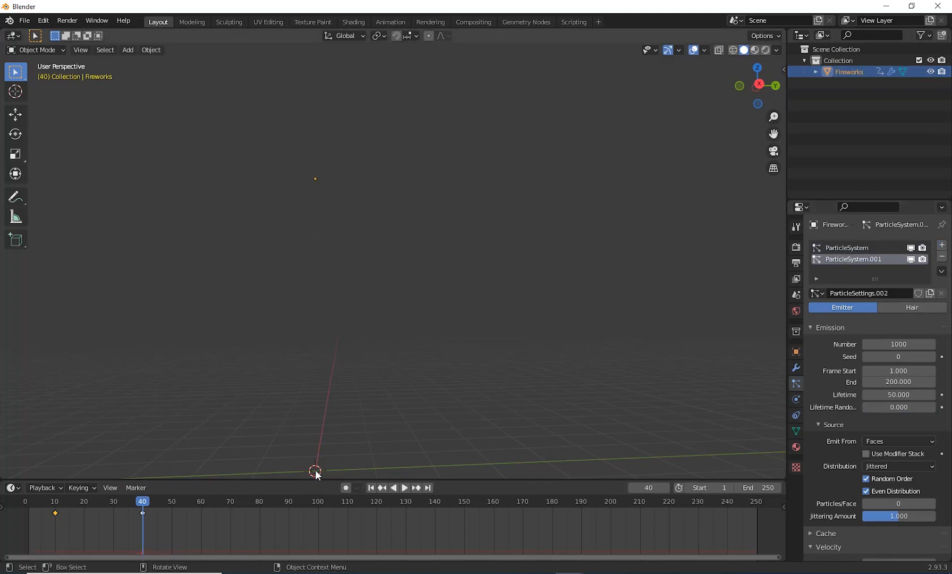
{"action": "left_click", "coordinate": [371, 487]}
{"action": "left_click", "coordinate": [404, 487]}
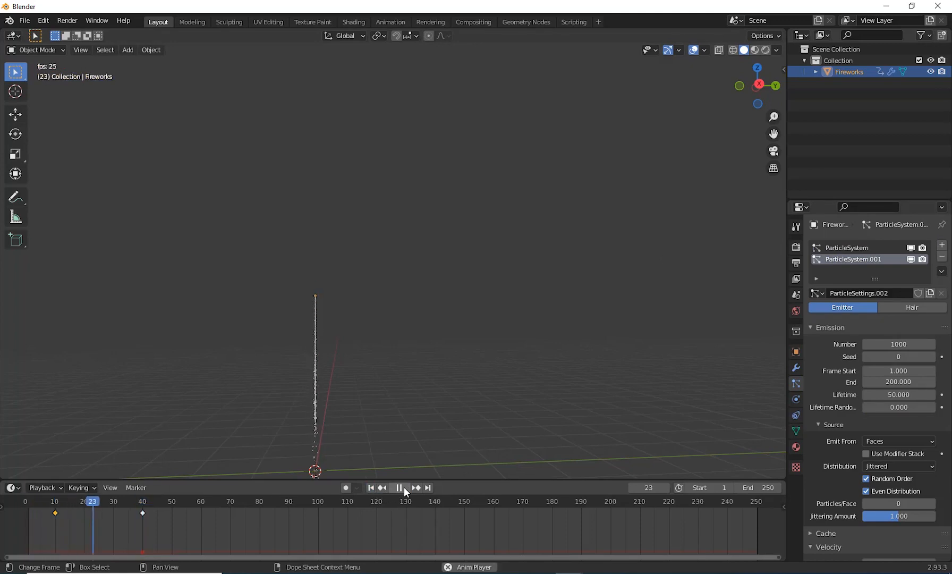
{"action": "left_click", "coordinate": [404, 487]}
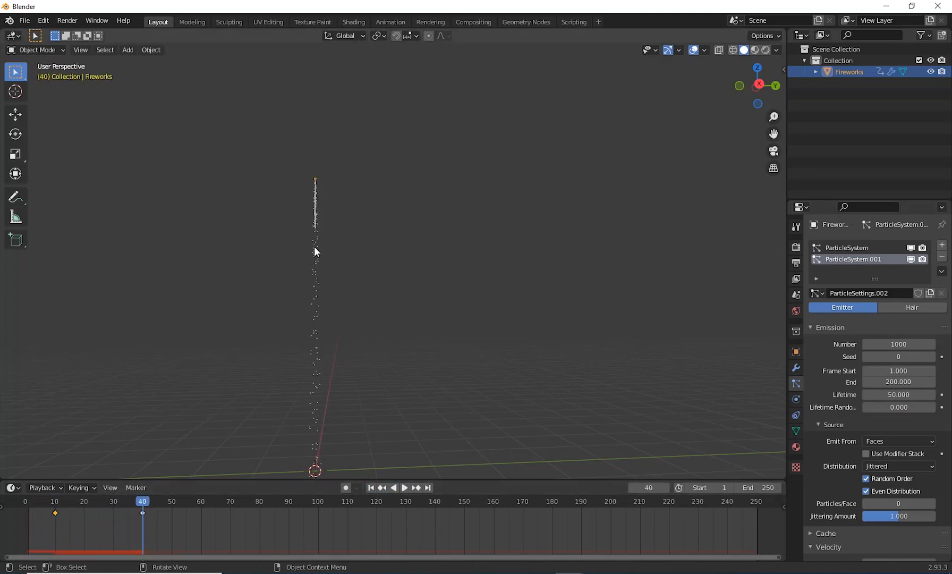
Step: Replay the rise from frame 10 to frame 40 and examine where the new system emits its particles
{"action": "key", "text": "space"}
{"action": "left_click", "coordinate": [55, 513]}
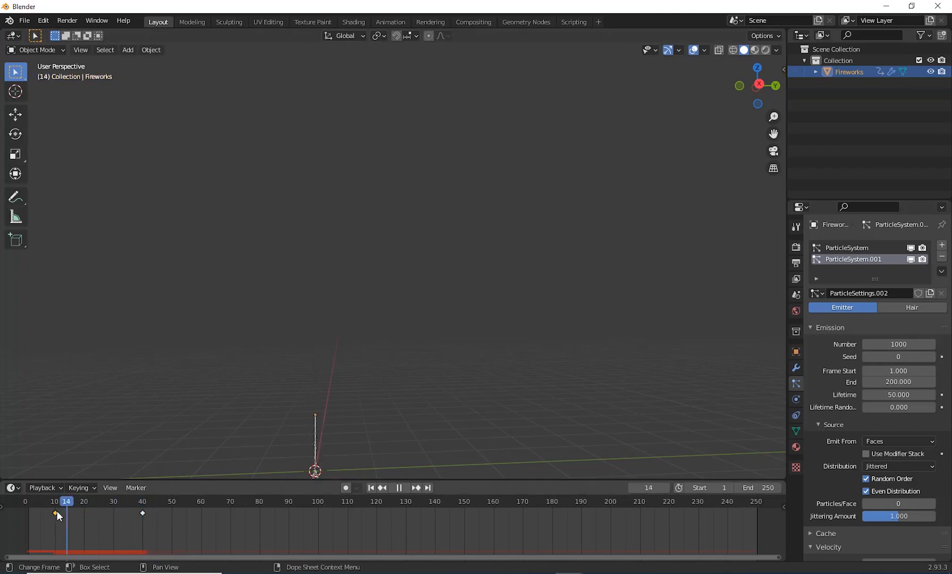
{"action": "key", "text": "space"}
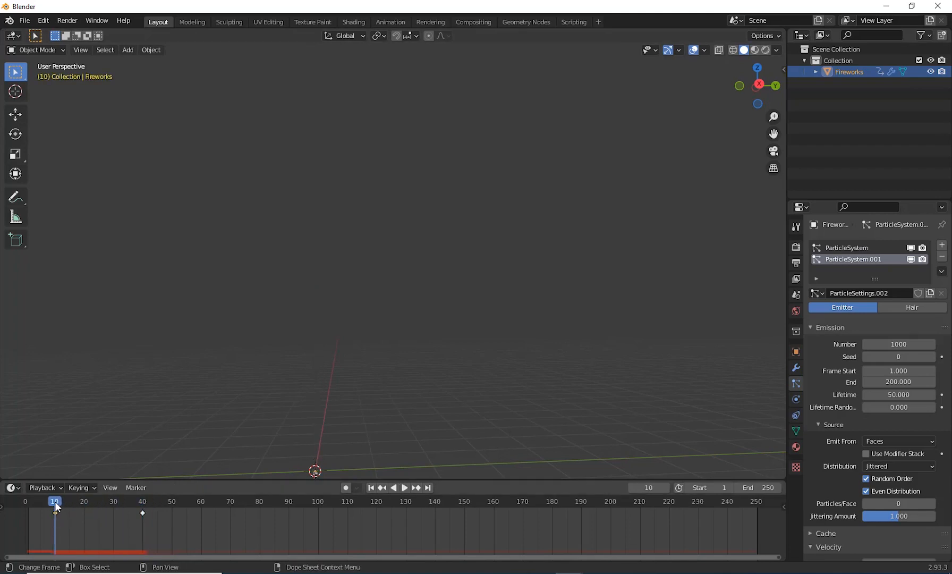
{"action": "key", "text": "space"}
{"action": "key", "text": "space"}
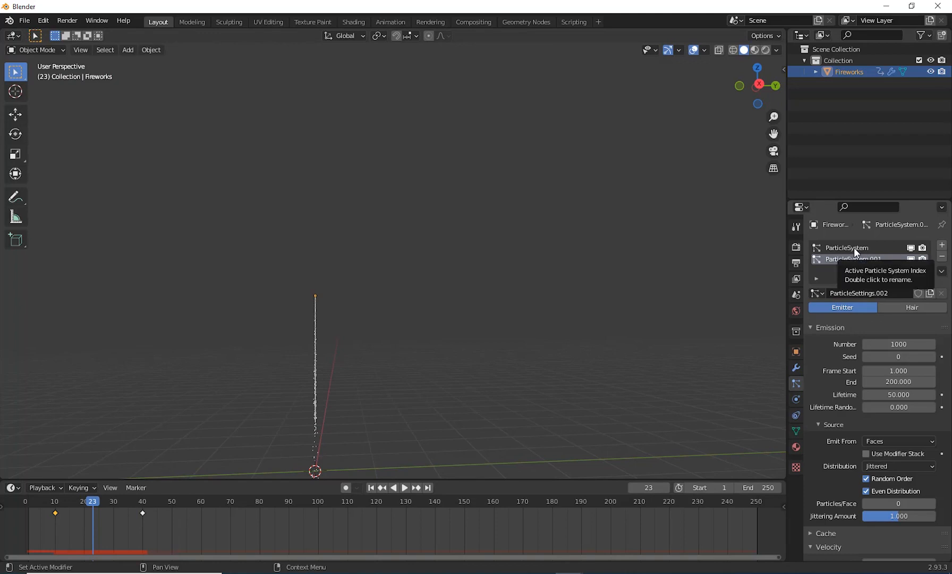
{"action": "left_click", "coordinate": [54, 508]}
{"action": "key", "text": "space"}
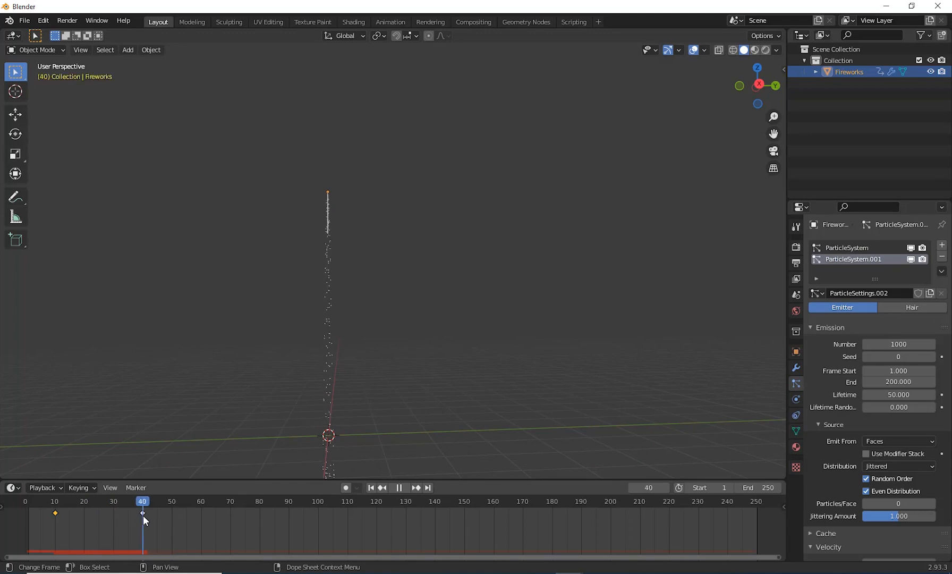
{"action": "key", "text": "space"}
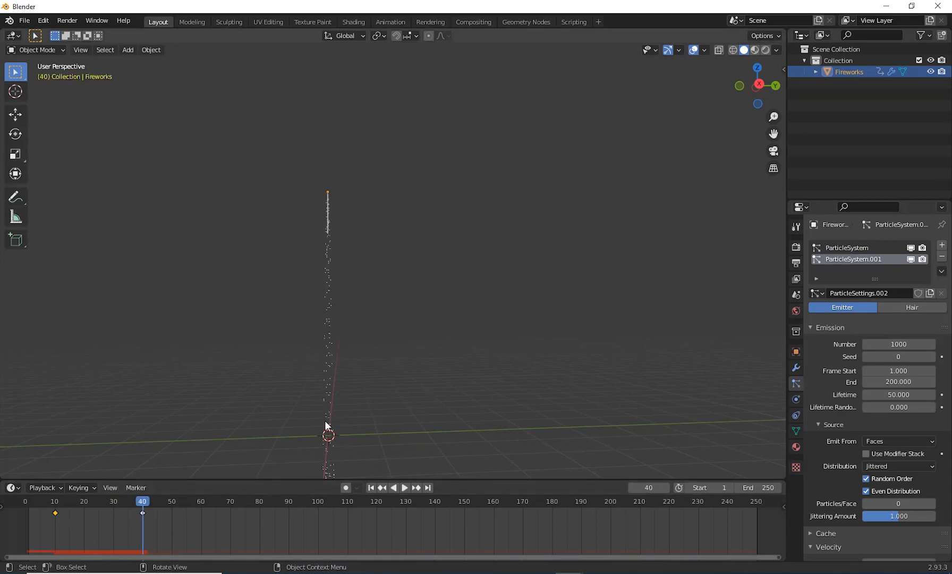
{"action": "scroll", "coordinate": [342, 341], "scroll_direction": "up", "scroll_amount": 4}
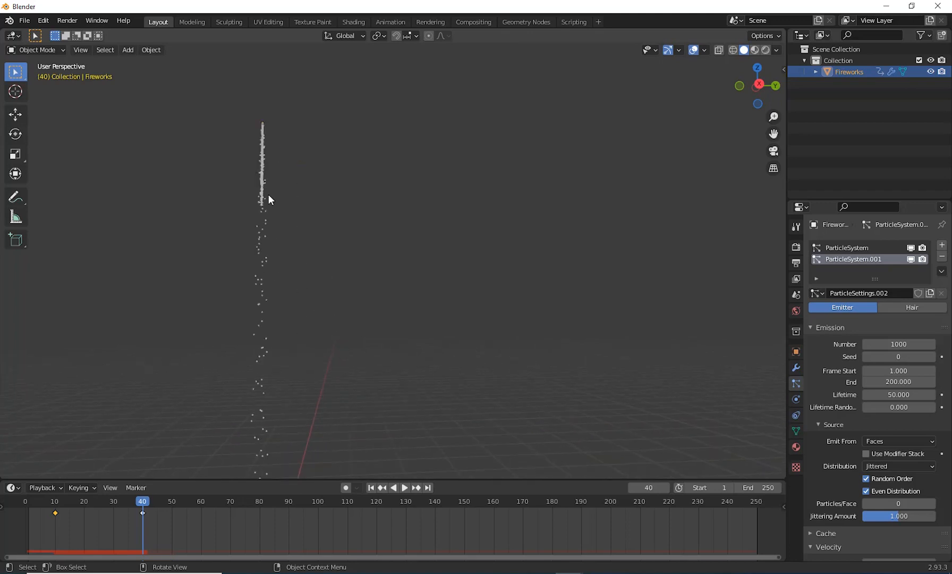
{"action": "scroll", "coordinate": [349, 413], "scroll_direction": "down", "scroll_amount": 1}
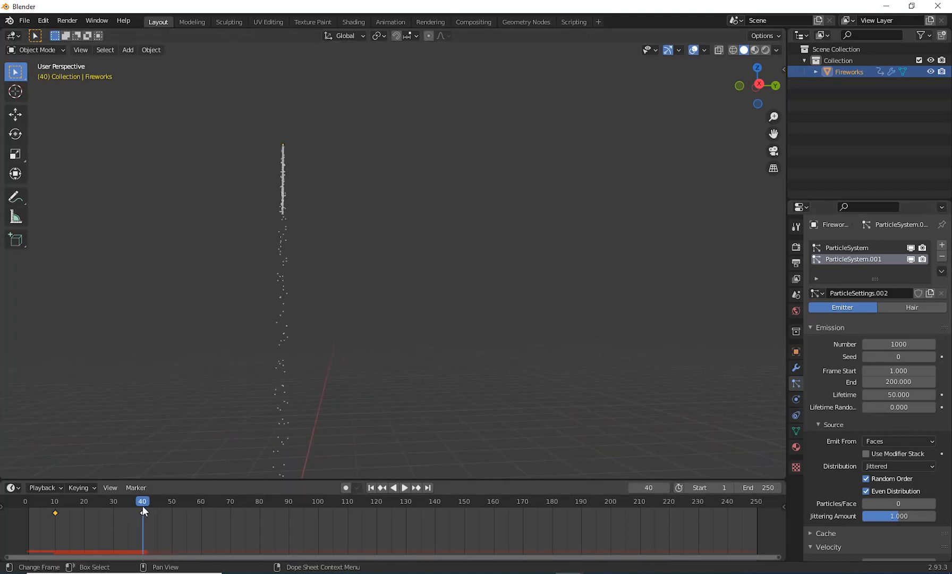
{"action": "mouse_move", "coordinate": [142, 505]}
{"action": "left_mouse_down"}
{"action": "mouse_move", "coordinate": [71, 514]}
{"action": "mouse_move", "coordinate": [141, 513]}
{"action": "left_mouse_up"}
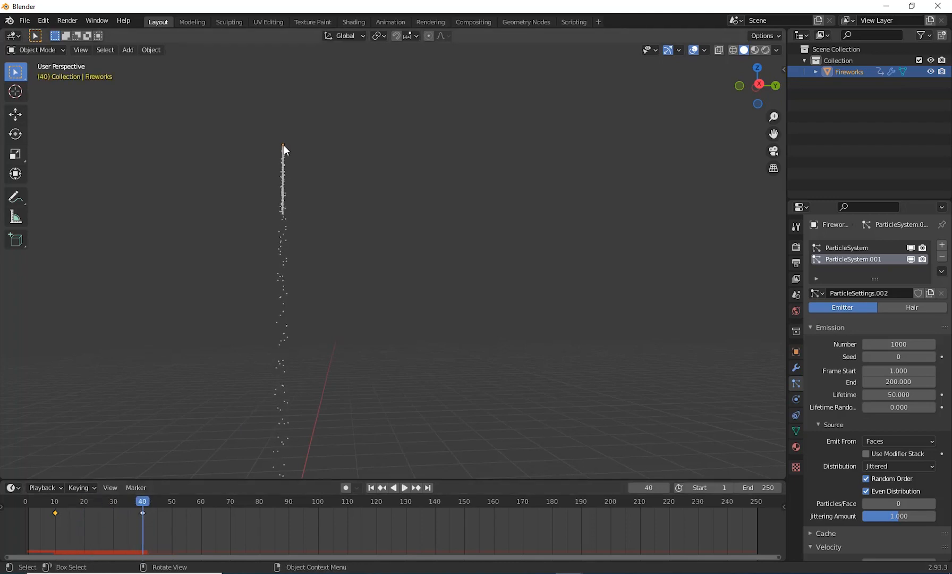
Step: Set the second particle system's Frame Start to 40 and briefly preview the emission
{"action": "left_click", "coordinate": [898, 370]}
{"action": "type", "text": "1.0"}
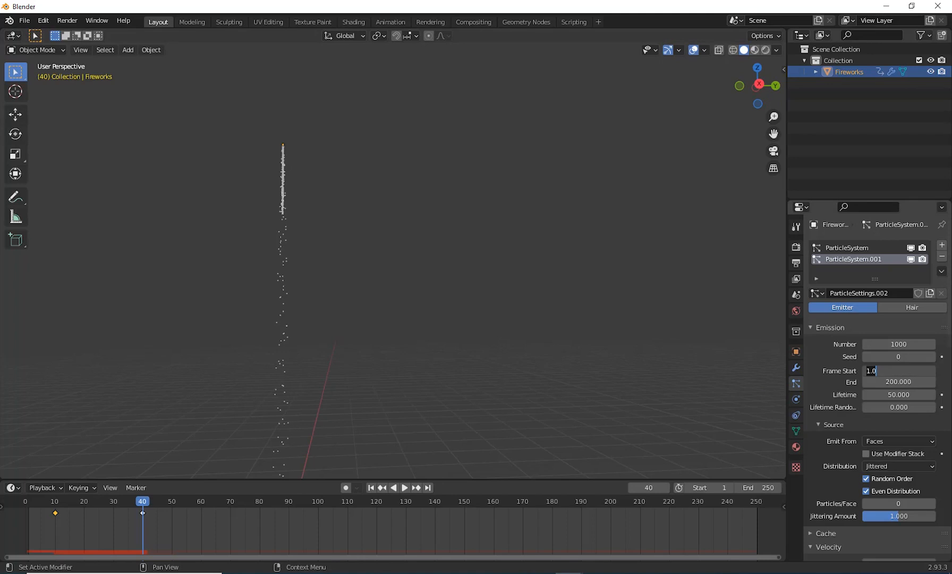
{"action": "key", "text": "BackSpace"}
{"action": "key", "text": "BackSpace"}
{"action": "key", "text": "BackSpace"}
{"action": "type", "text": "4"}
{"action": "key", "text": "Return"}
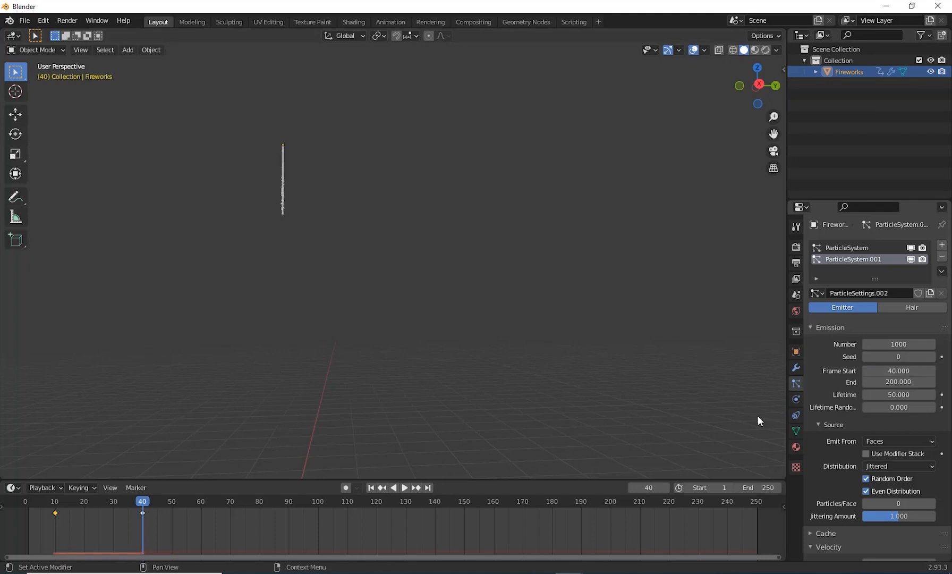
{"action": "key", "text": "space"}
{"action": "key", "text": "space"}
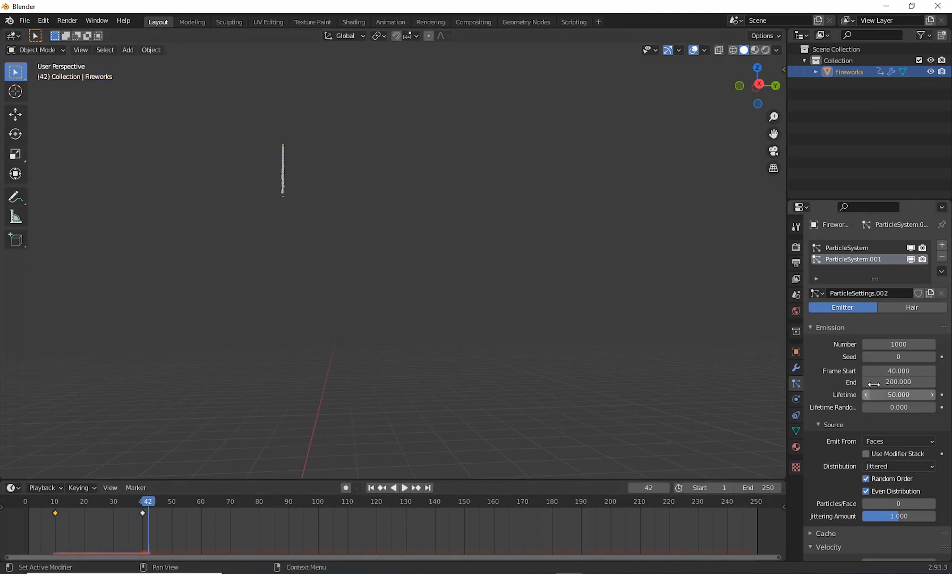
Step: Set the second particle system's emission End to frame 45
{"action": "left_click", "coordinate": [897, 381]}
{"action": "type", "text": "45"}
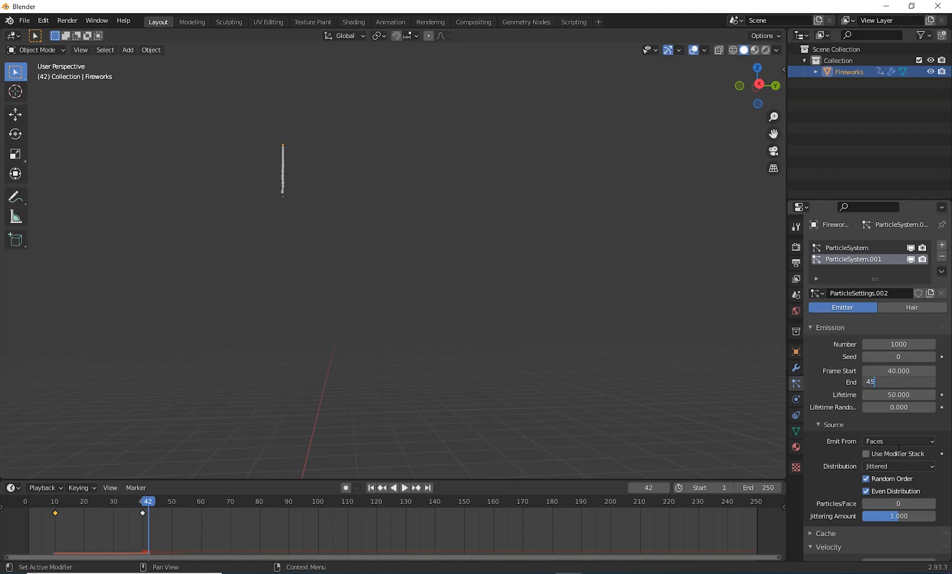
{"action": "key", "text": "Return"}
Step: Set the second particle system's Number to 20000 and play the animation from the first frame
{"action": "left_click", "coordinate": [883, 345]}
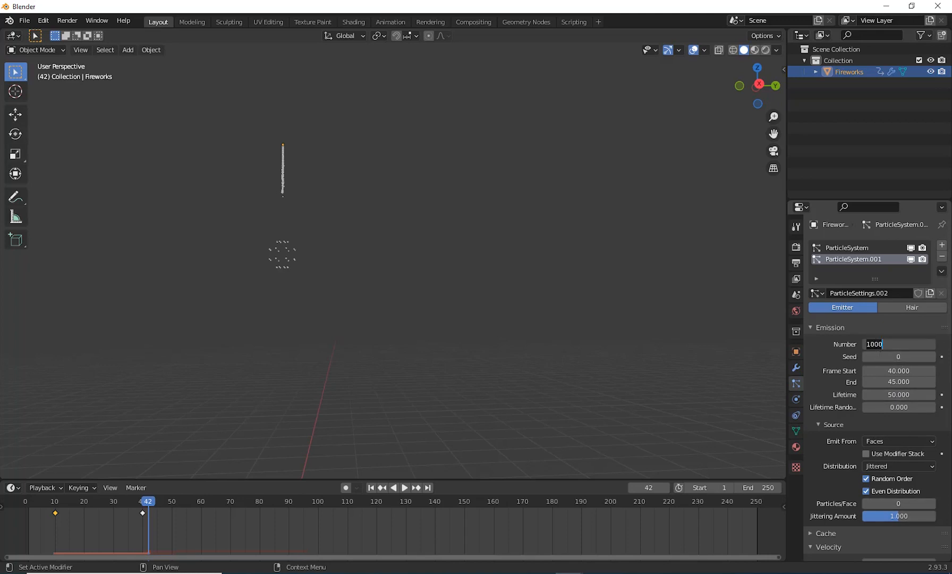
{"action": "left_click", "coordinate": [871, 344]}
{"action": "key", "text": "Return"}
{"action": "left_click", "coordinate": [370, 486]}
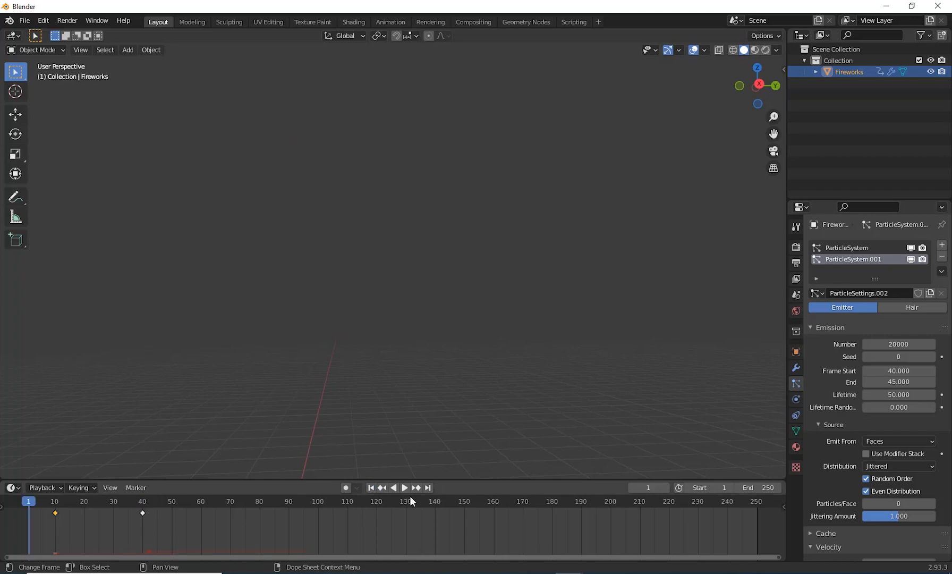
{"action": "left_click", "coordinate": [405, 487]}
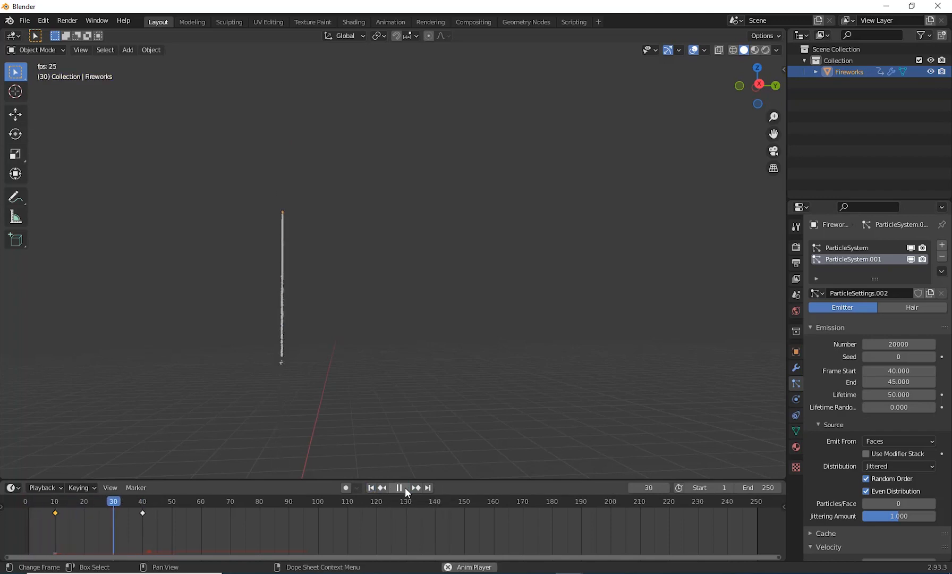
{"action": "left_click", "coordinate": [405, 487]}
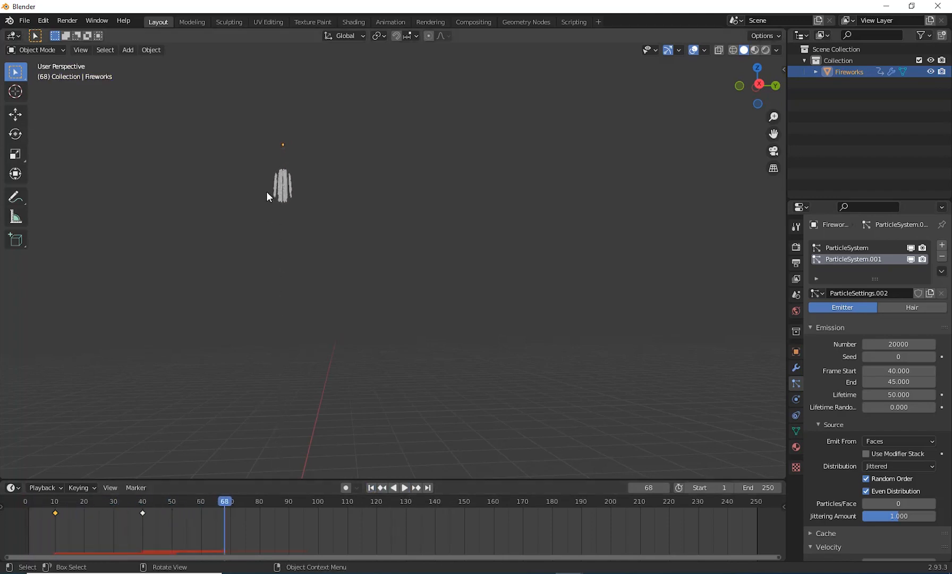
Step: Set the second particle system's Normal velocity to 20 m/s and play the animation from the first frame
{"action": "middle_click_drag", "start_coordinate": [349, 275], "coordinate": [480, 397]}
{"action": "scroll", "coordinate": [468, 412], "scroll_direction": "up", "scroll_amount": 3}
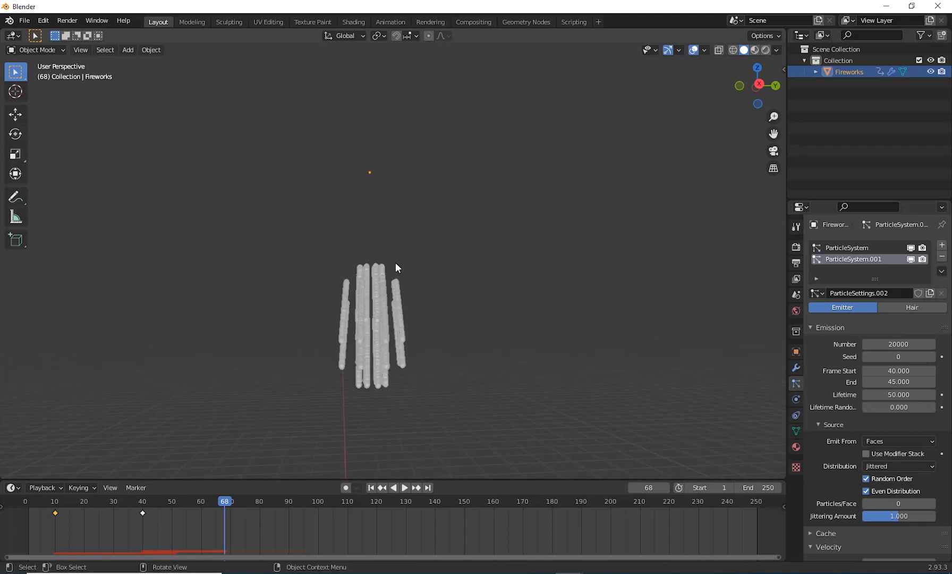
{"action": "scroll", "coordinate": [396, 262], "scroll_direction": "down", "scroll_amount": 6}
{"action": "middle_click_drag", "start_coordinate": [427, 347], "coordinate": [387, 334], "text": "shift"}
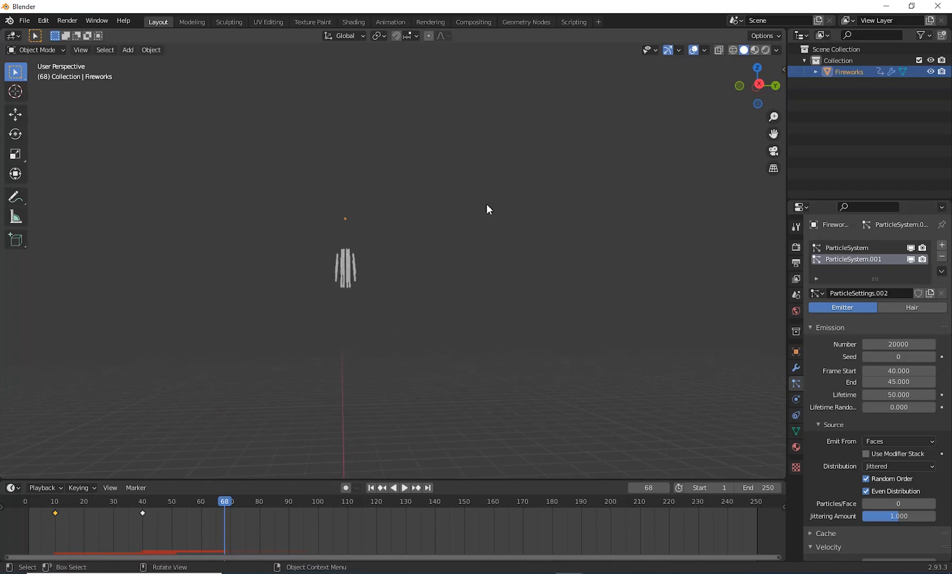
{"action": "middle_click_drag", "start_coordinate": [397, 231], "coordinate": [441, 354]}
{"action": "left_click", "coordinate": [853, 260]}
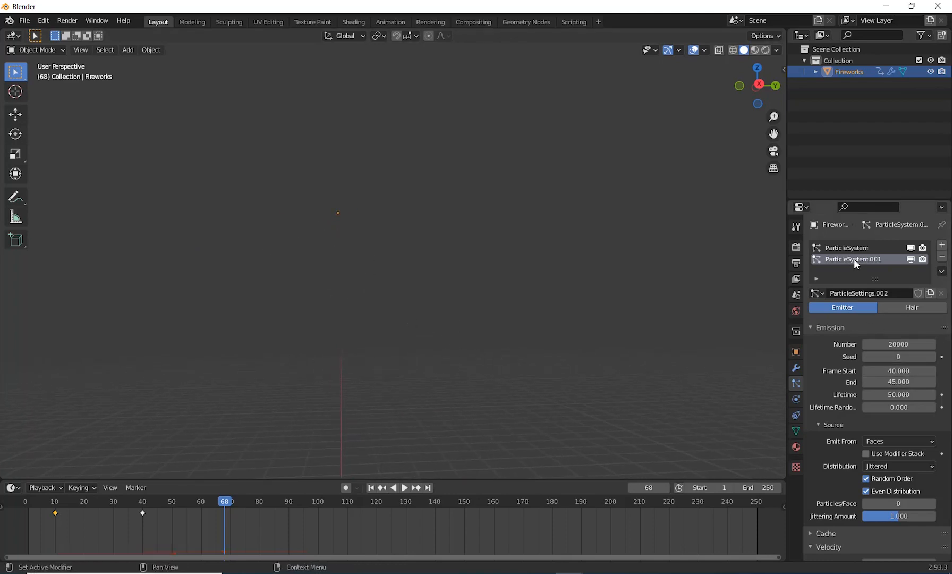
{"action": "scroll", "coordinate": [863, 412], "scroll_direction": "down", "scroll_amount": 8}
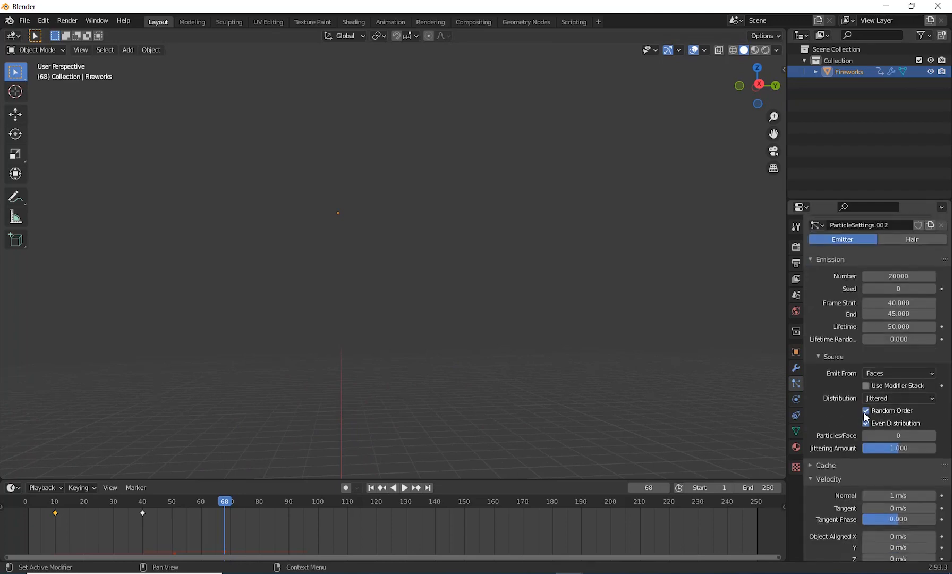
{"action": "left_click", "coordinate": [922, 360]}
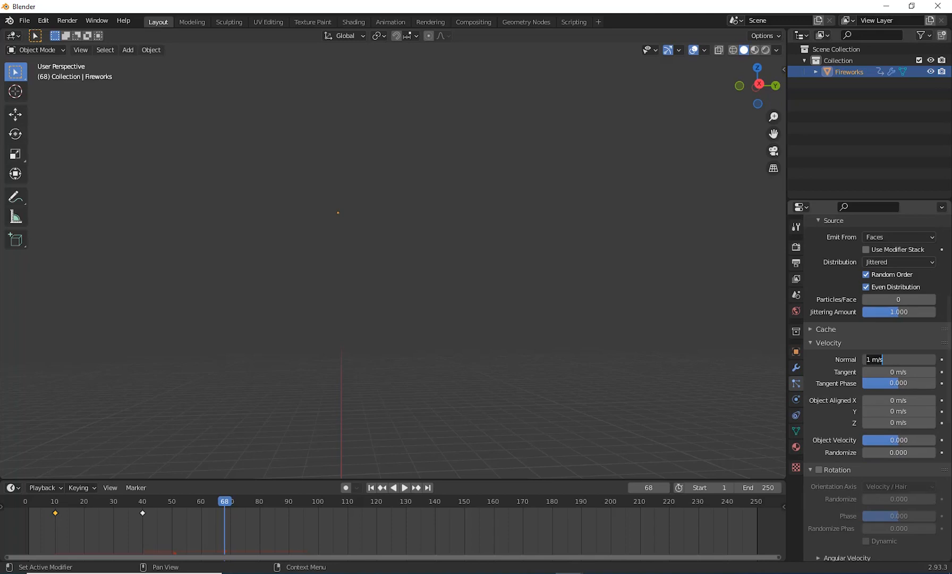
{"action": "type", "text": "20"}
{"action": "key", "text": "Return"}
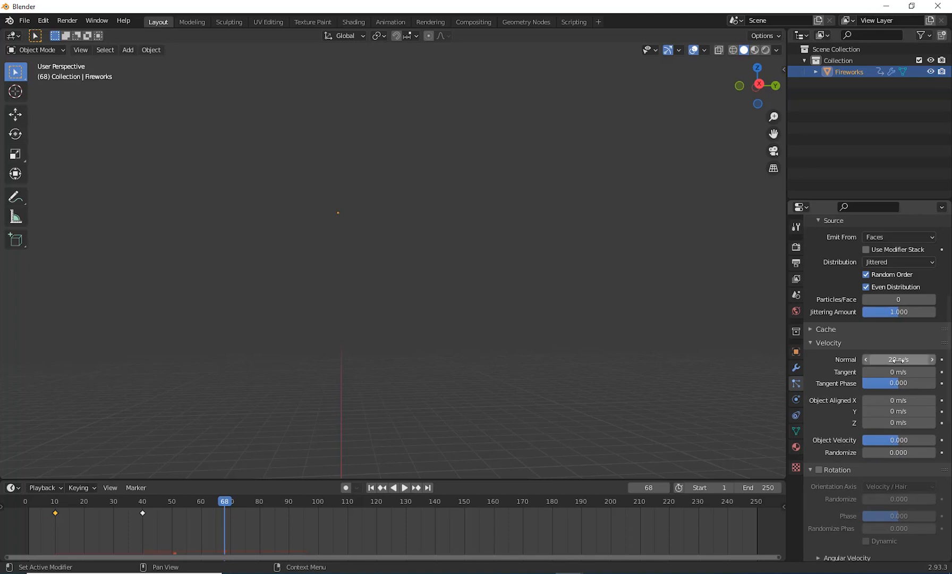
{"action": "left_click", "coordinate": [371, 487]}
{"action": "left_click", "coordinate": [405, 487]}
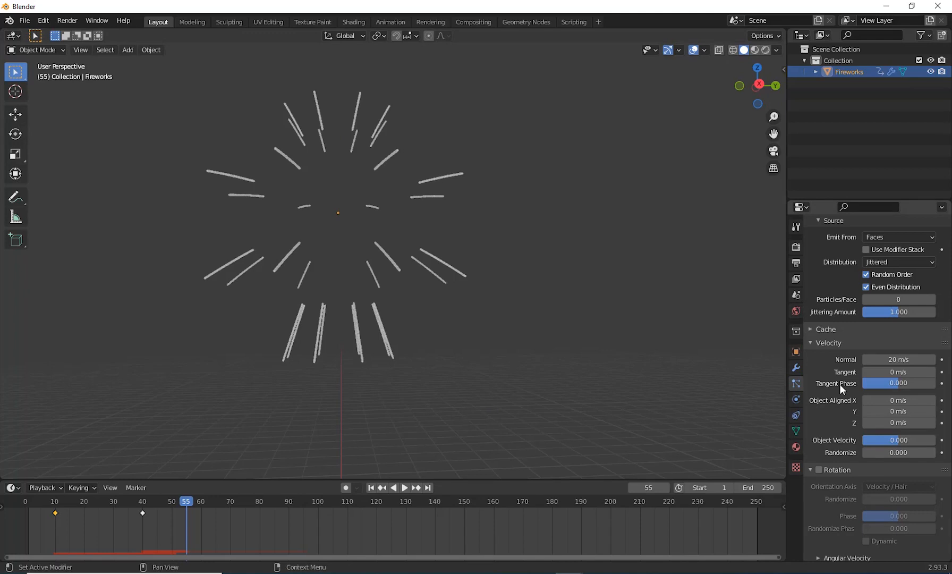
Step: Try a Brownian force of 10 on the second particle system and preview the burst from the first frame
{"action": "scroll", "coordinate": [840, 383], "scroll_direction": "down", "scroll_amount": 5}
{"action": "scroll", "coordinate": [840, 384], "scroll_direction": "down", "scroll_amount": 5}
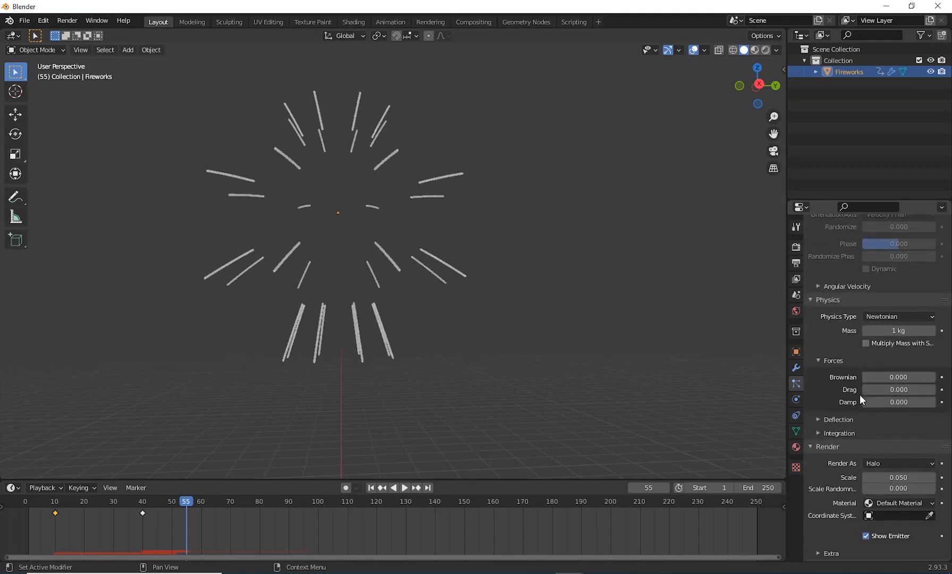
{"action": "left_click", "coordinate": [908, 377]}
{"action": "type", "text": "0.0"}
{"action": "type", "text": "10"}
{"action": "key", "text": "Return"}
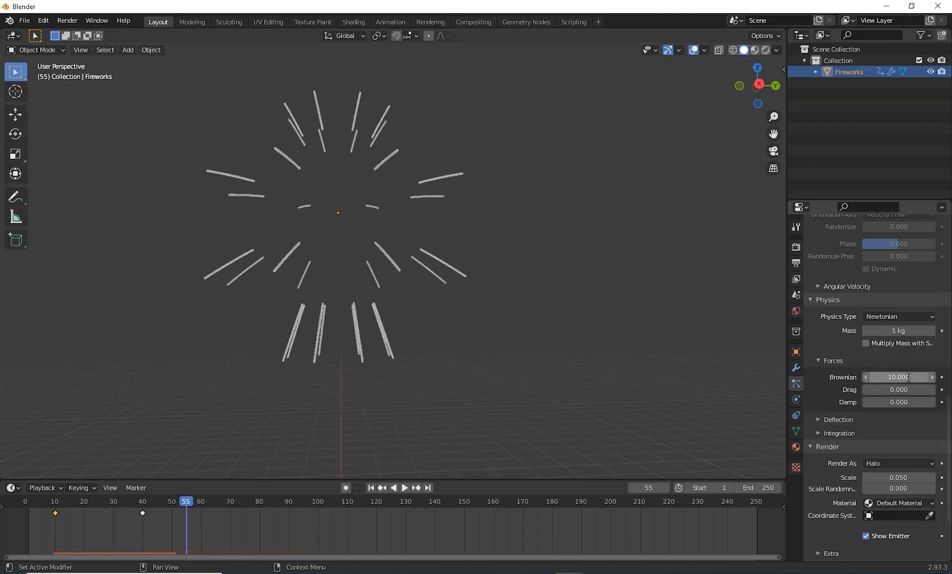
{"action": "key", "text": "shift+Left"}
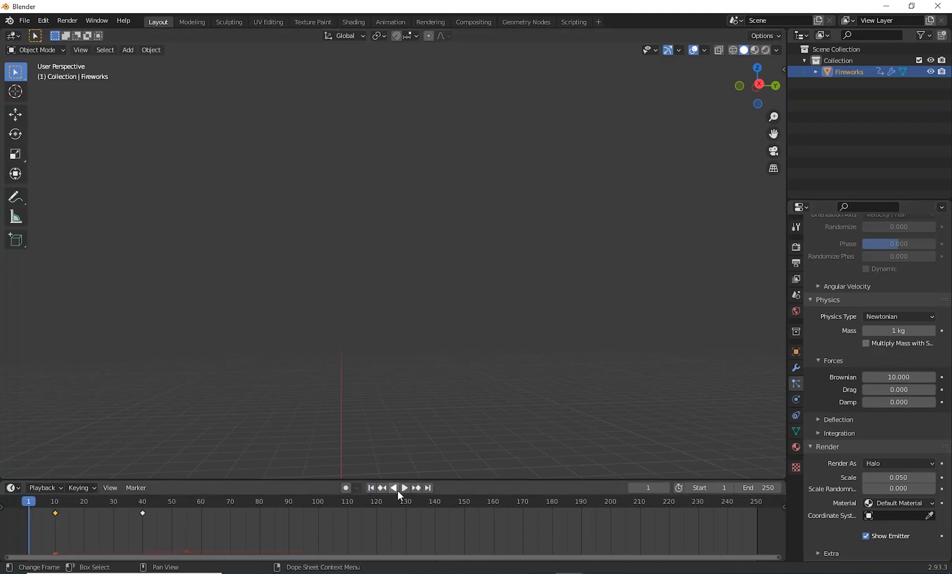
{"action": "left_click", "coordinate": [404, 487]}
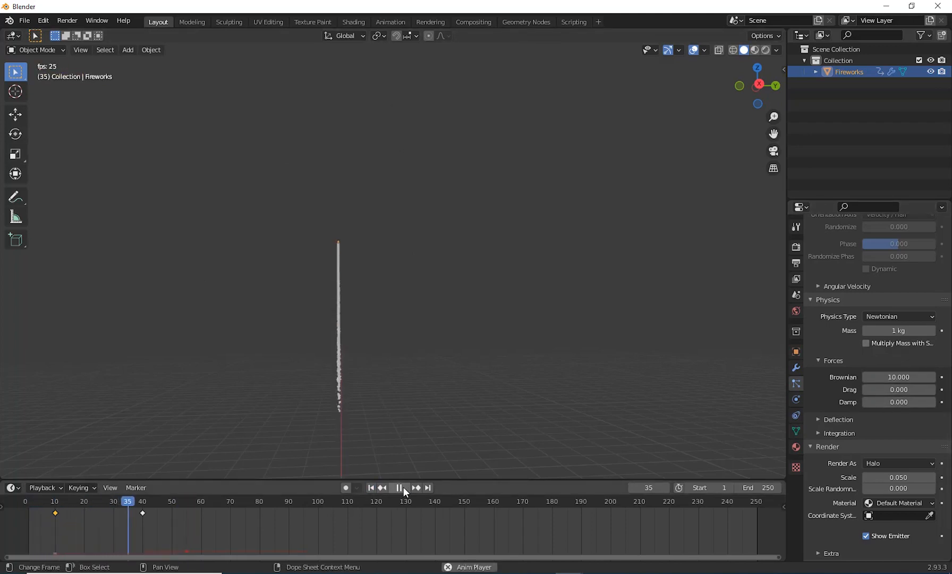
{"action": "left_click", "coordinate": [403, 487]}
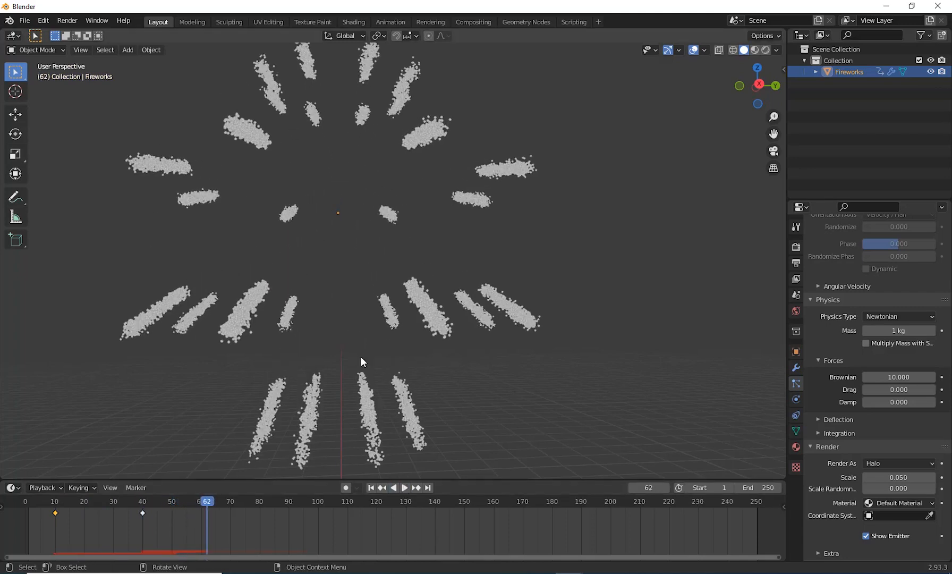
Step: Set the second particle system's Brownian force to 5 and replay the animation from the first frame
{"action": "left_click", "coordinate": [898, 377]}
{"action": "type", "text": "10.0"}
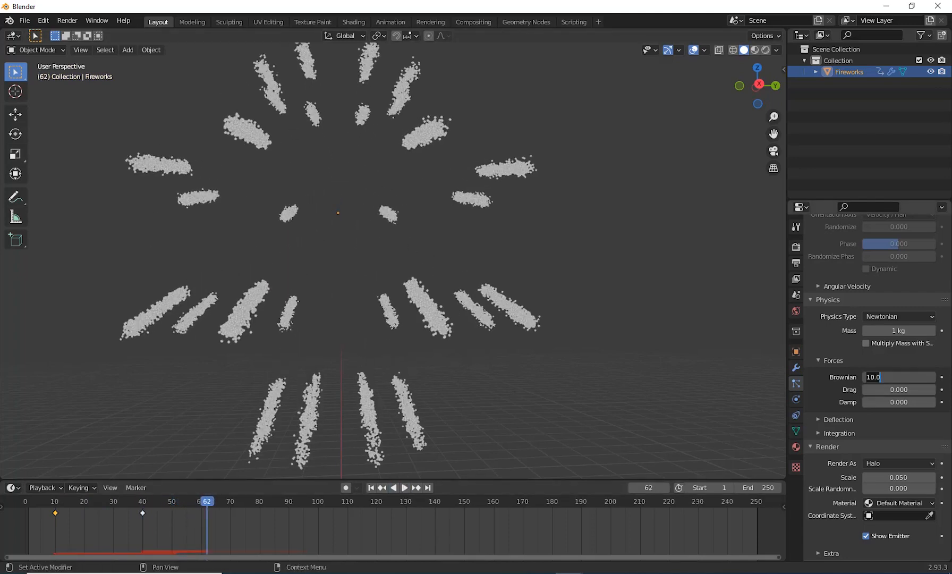
{"action": "key", "text": "BackSpace"}
{"action": "key", "text": "BackSpace"}
{"action": "key", "text": "BackSpace"}
{"action": "key", "text": "BackSpace"}
{"action": "type", "text": "5"}
{"action": "key", "text": "Return"}
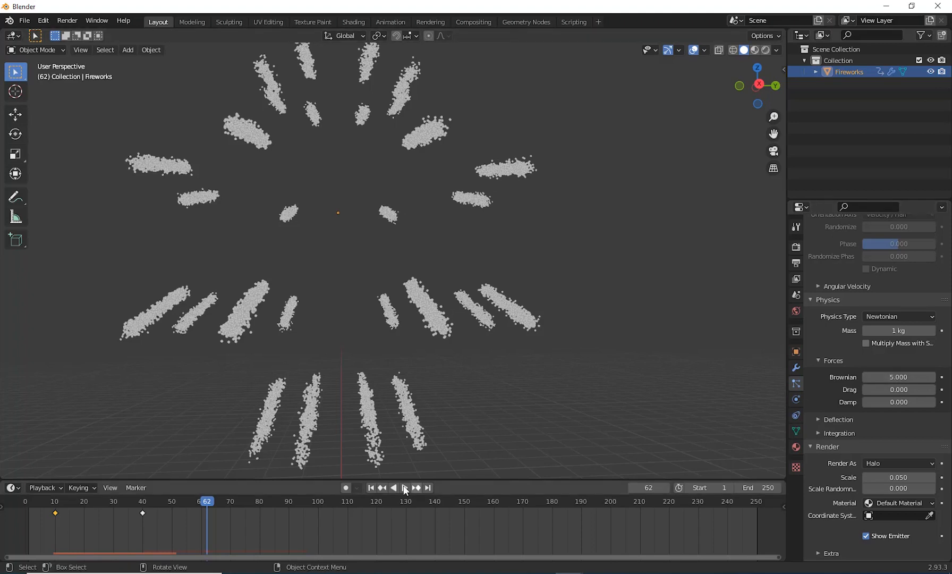
{"action": "left_click", "coordinate": [371, 487]}
{"action": "left_click", "coordinate": [405, 489]}
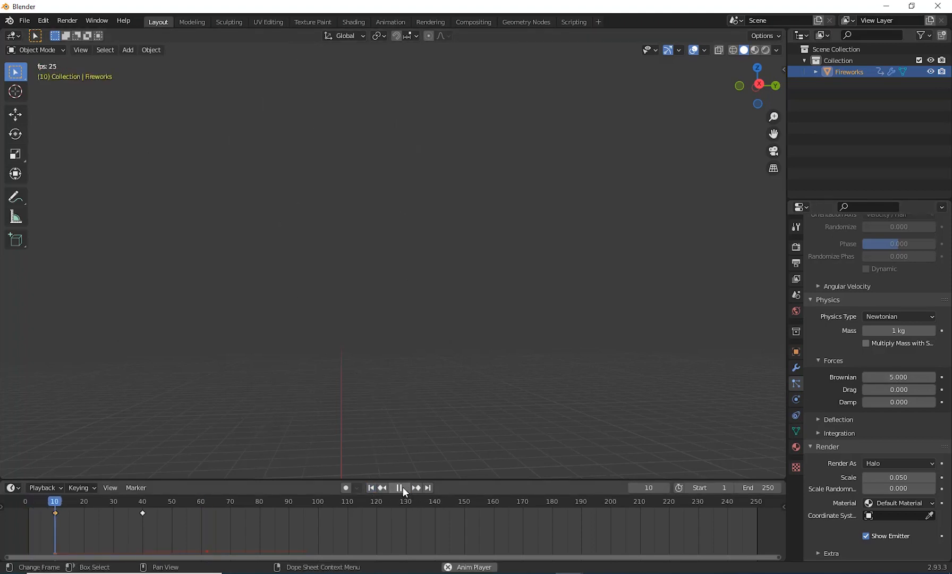
{"action": "left_click", "coordinate": [402, 488]}
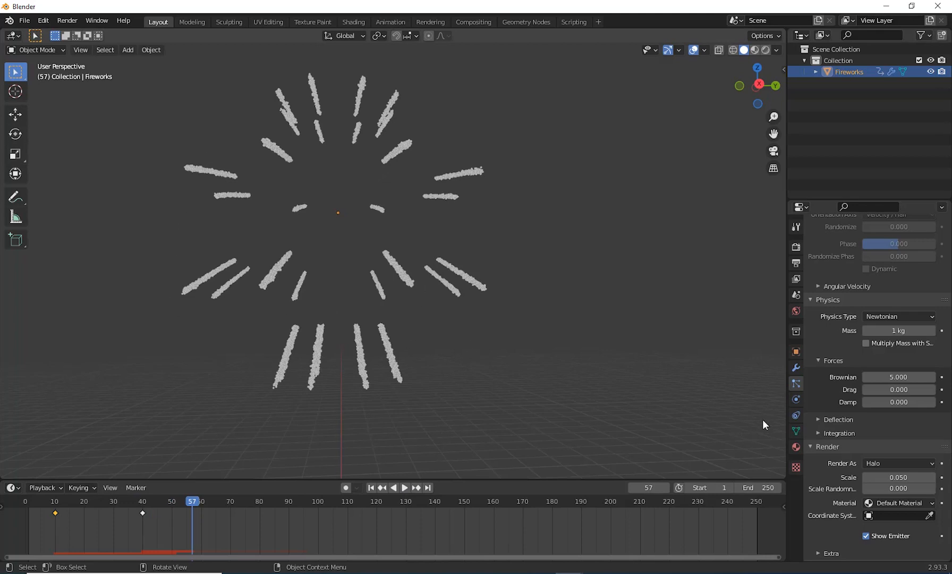
Step: Replay the animation from the first frame and examine the shape of the burst at frame 56
{"action": "scroll", "coordinate": [864, 413], "scroll_direction": "down", "scroll_amount": 5}
{"action": "scroll", "coordinate": [858, 391], "scroll_direction": "up", "scroll_amount": 7}
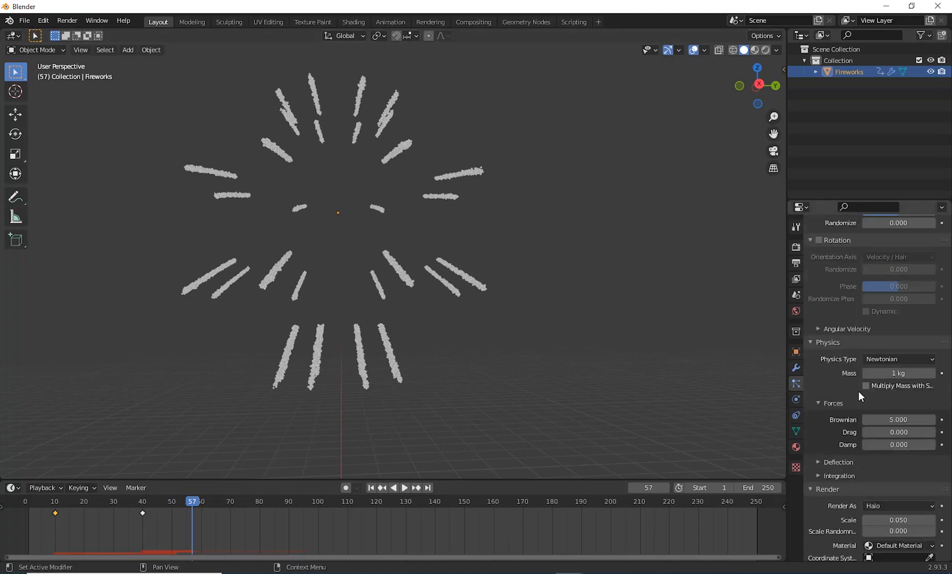
{"action": "left_click", "coordinate": [370, 489]}
{"action": "left_click", "coordinate": [403, 487]}
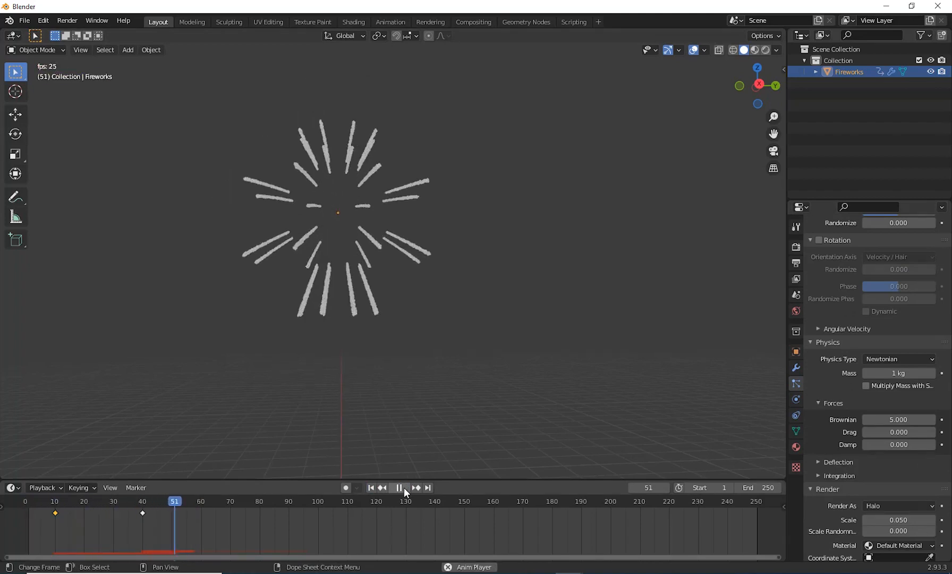
{"action": "left_click", "coordinate": [403, 487]}
{"action": "scroll", "coordinate": [442, 321], "scroll_direction": "down", "scroll_amount": 5}
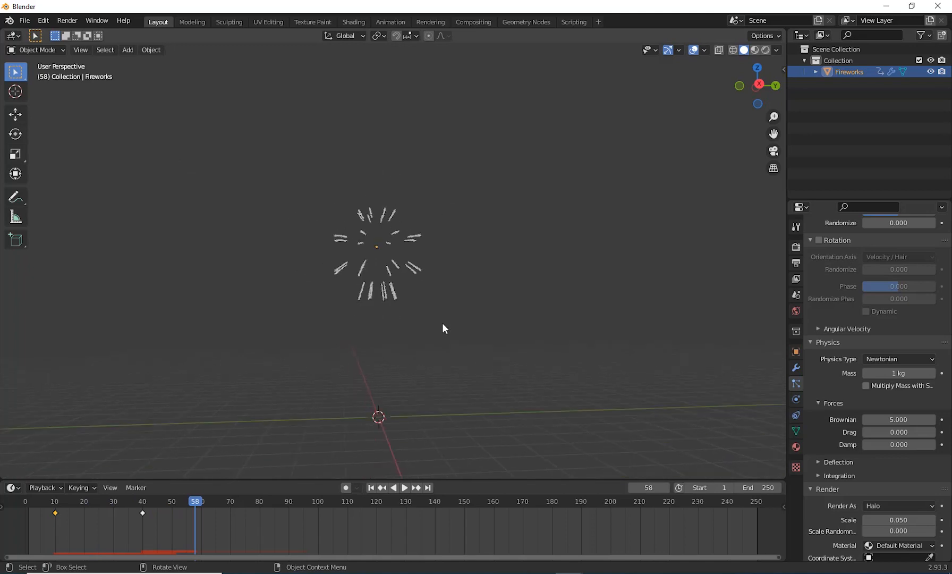
{"action": "left_click_drag", "start_coordinate": [195, 503], "coordinate": [189, 523]}
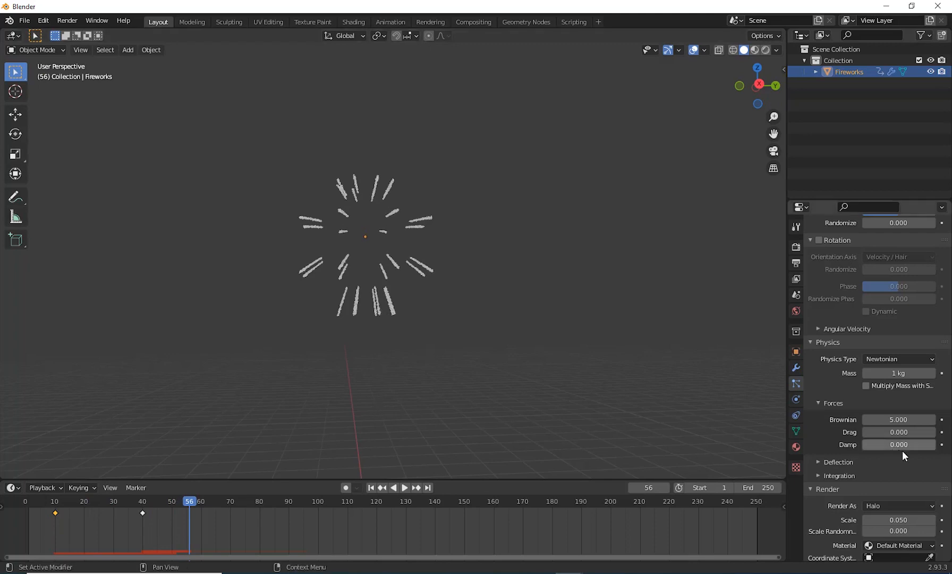
Step: Try a Gravity field weight of 0.25 on the second particle system
{"action": "scroll", "coordinate": [903, 451], "scroll_direction": "down", "scroll_amount": 3}
{"action": "scroll", "coordinate": [921, 395], "scroll_direction": "down", "scroll_amount": 3}
{"action": "scroll", "coordinate": [923, 446], "scroll_direction": "up", "scroll_amount": 1}
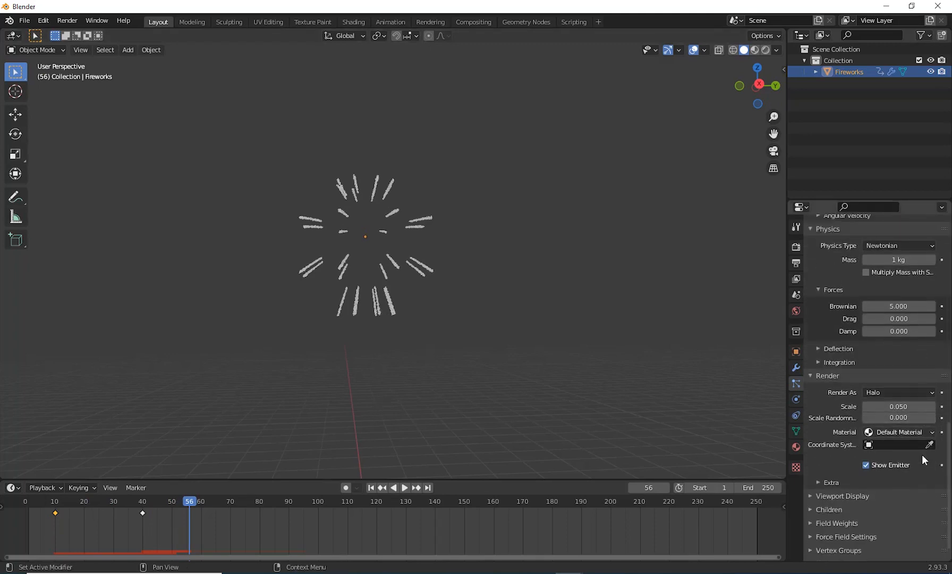
{"action": "scroll", "coordinate": [924, 455], "scroll_direction": "down", "scroll_amount": 1}
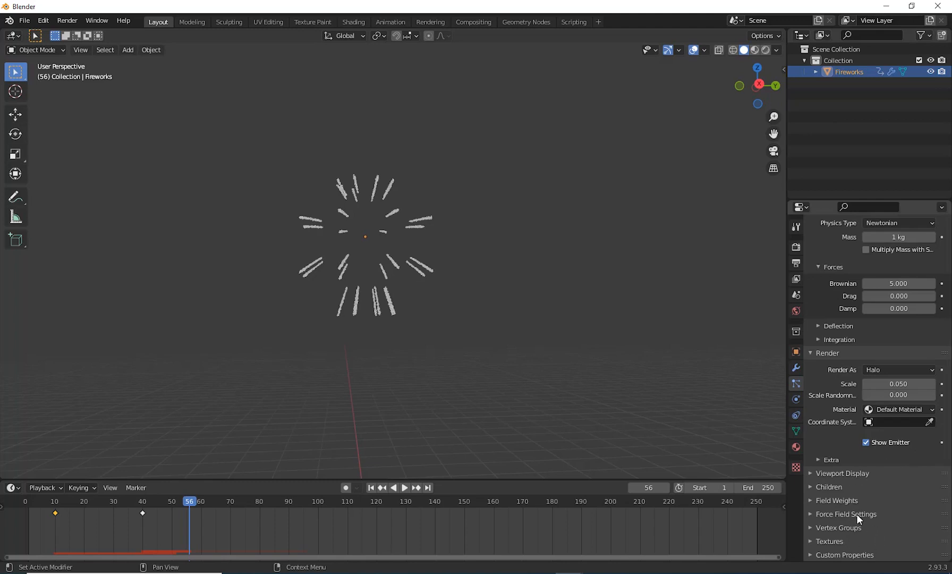
{"action": "left_click", "coordinate": [841, 502]}
{"action": "scroll", "coordinate": [891, 480], "scroll_direction": "down", "scroll_amount": 7}
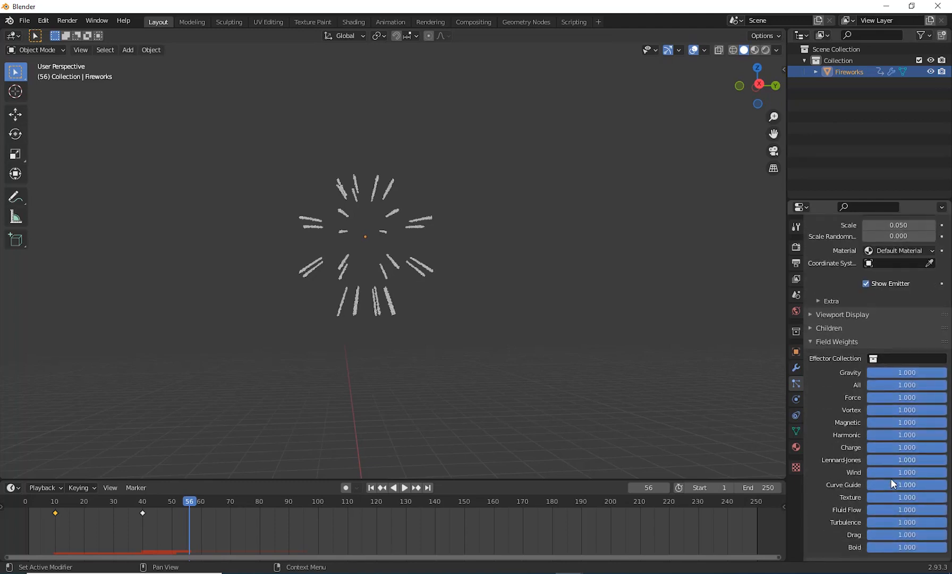
{"action": "scroll", "coordinate": [890, 478], "scroll_direction": "down", "scroll_amount": 2}
{"action": "double_click", "coordinate": [911, 328]}
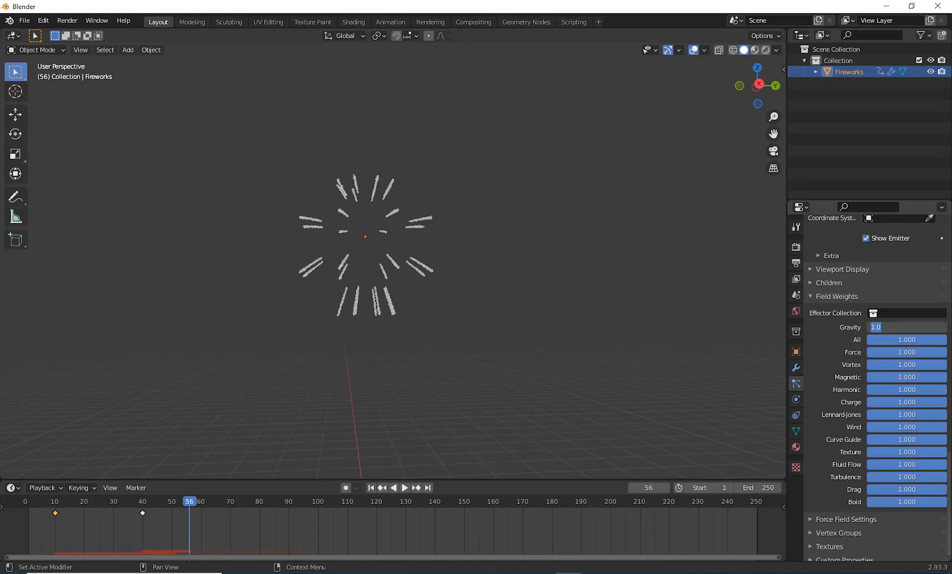
{"action": "key", "text": "BackSpace"}
{"action": "type", "text": ".25"}
{"action": "key", "text": "Return"}
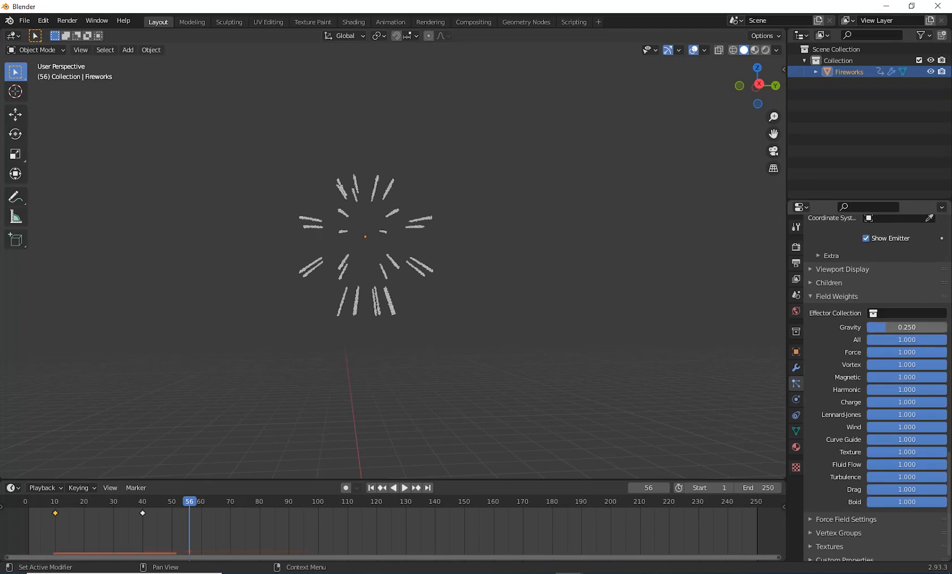
Step: Preview the reduced-gravity burst from the first frame, and reset the Gravity field weight to 1
{"action": "left_click", "coordinate": [371, 487]}
{"action": "left_click", "coordinate": [405, 487]}
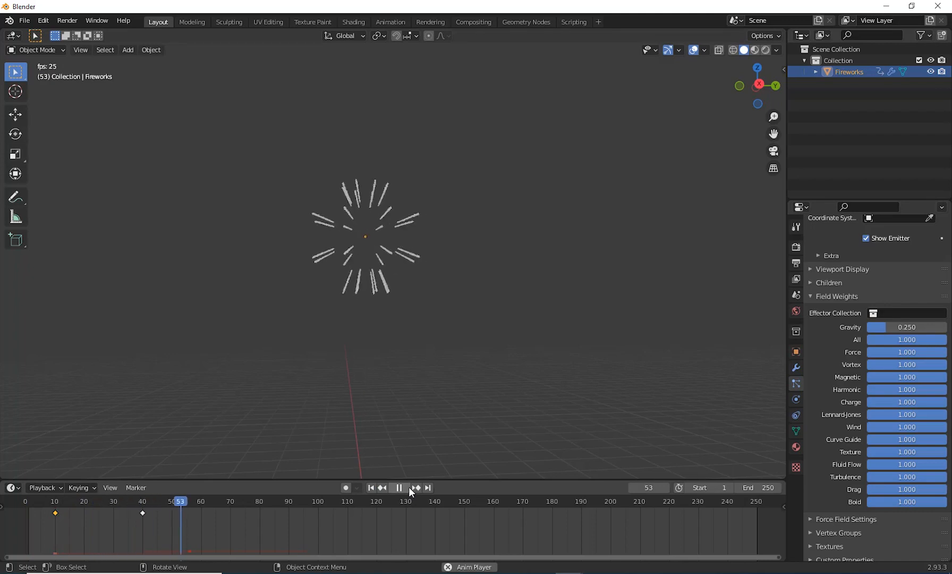
{"action": "key", "text": "space"}
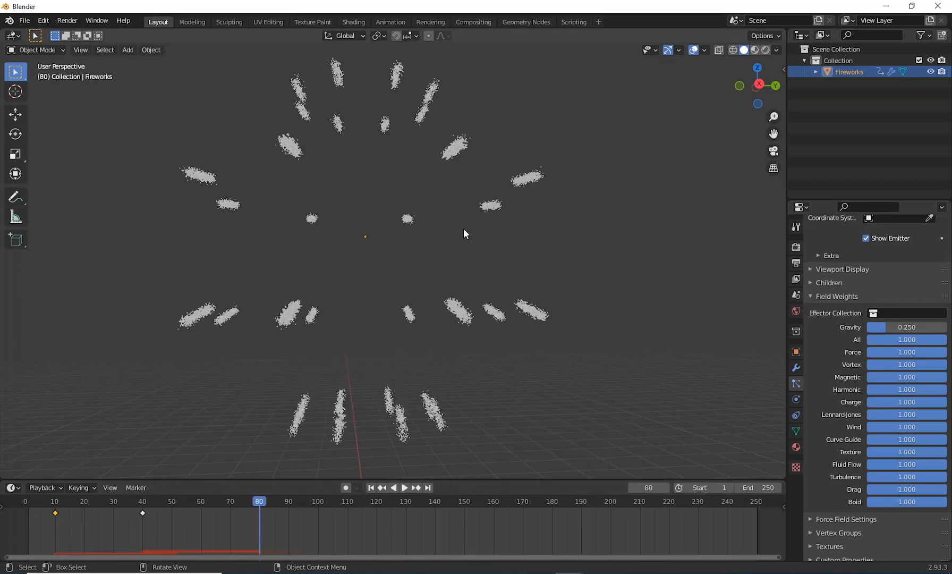
{"action": "left_click_drag", "start_coordinate": [885, 327], "coordinate": [946, 326]}
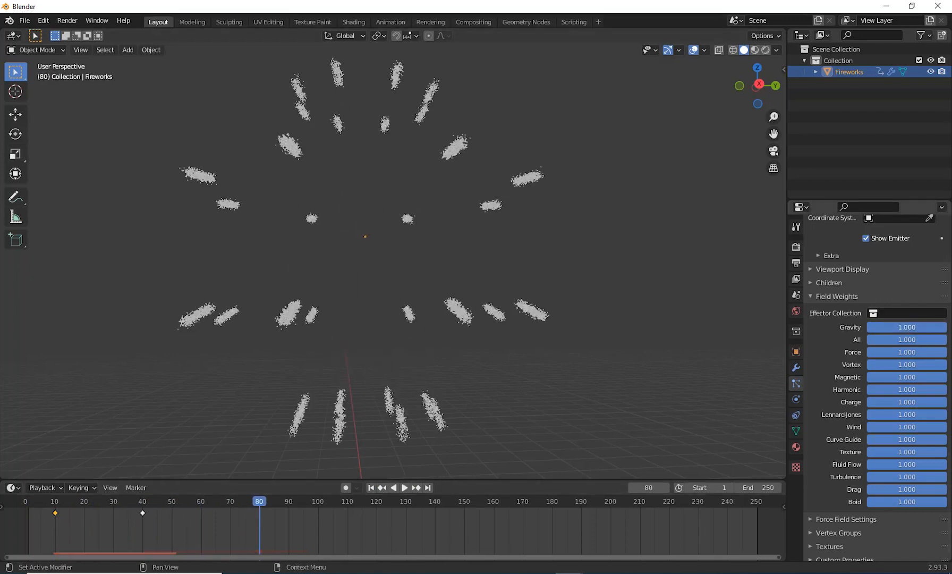
{"action": "left_click", "coordinate": [371, 488]}
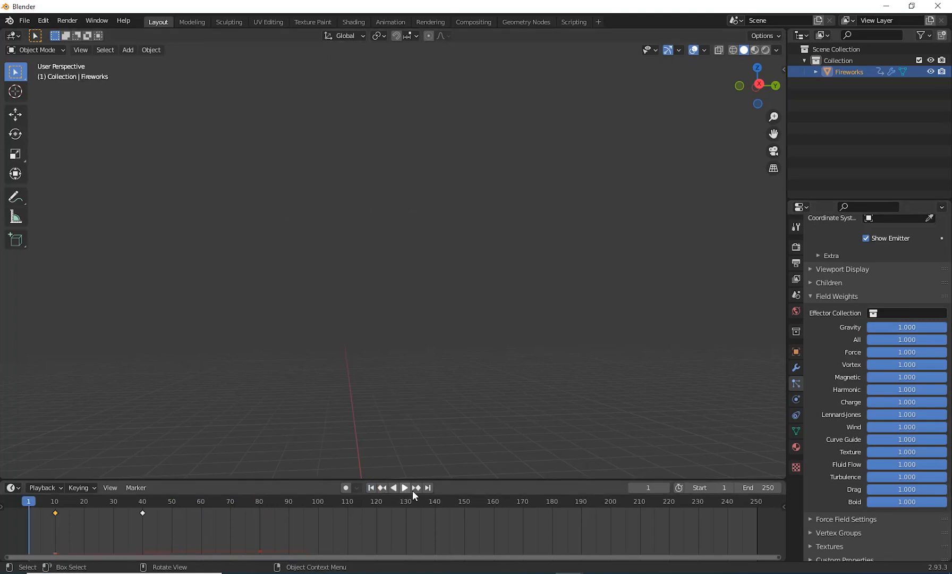
Step: Set the second particle system's particle Mass to 0.5 kg and play the animation from the first frame
{"action": "scroll", "coordinate": [871, 419], "scroll_direction": "up", "scroll_amount": 10}
{"action": "scroll", "coordinate": [888, 443], "scroll_direction": "up", "scroll_amount": 8}
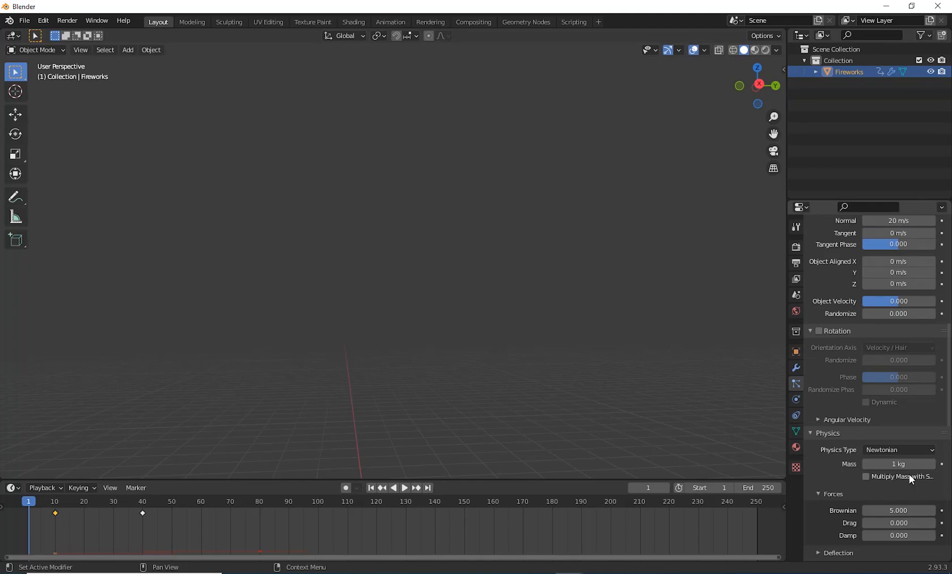
{"action": "left_click", "coordinate": [913, 464]}
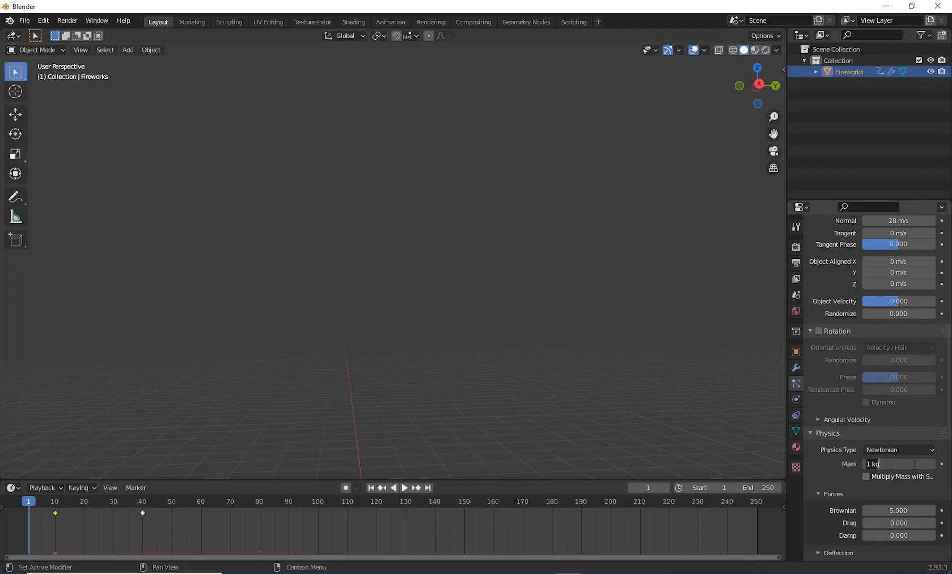
{"action": "type", "text": "0.5"}
{"action": "key", "text": "Return"}
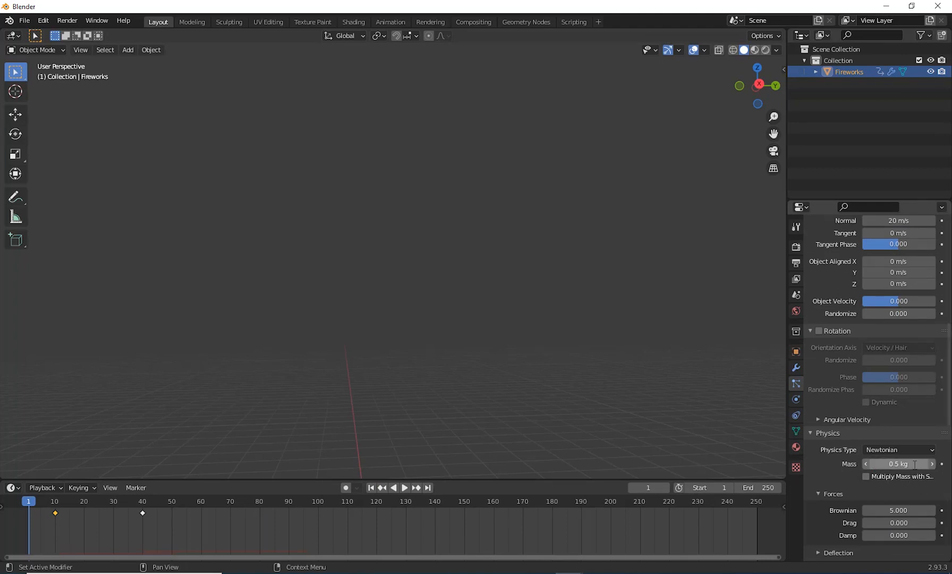
{"action": "left_click", "coordinate": [406, 487]}
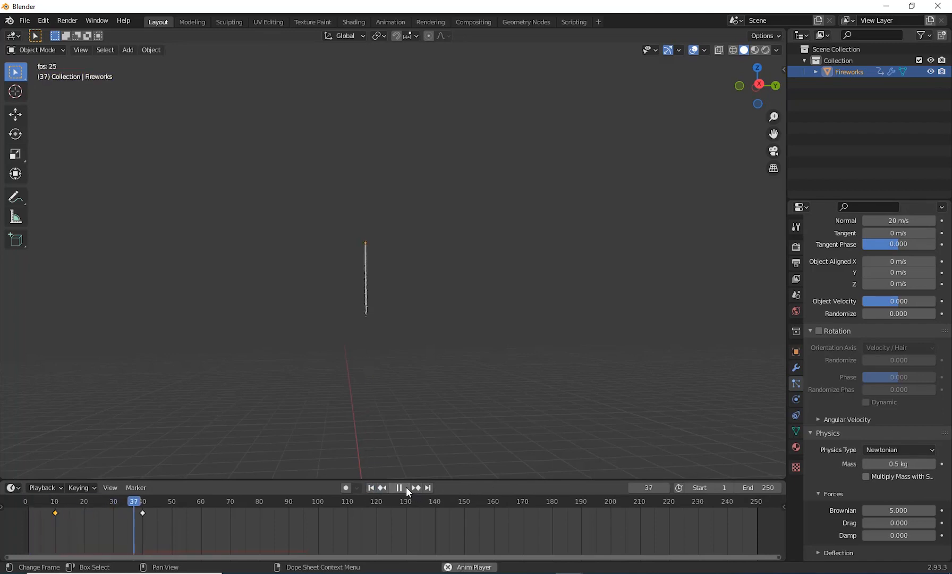
{"action": "left_click", "coordinate": [405, 486]}
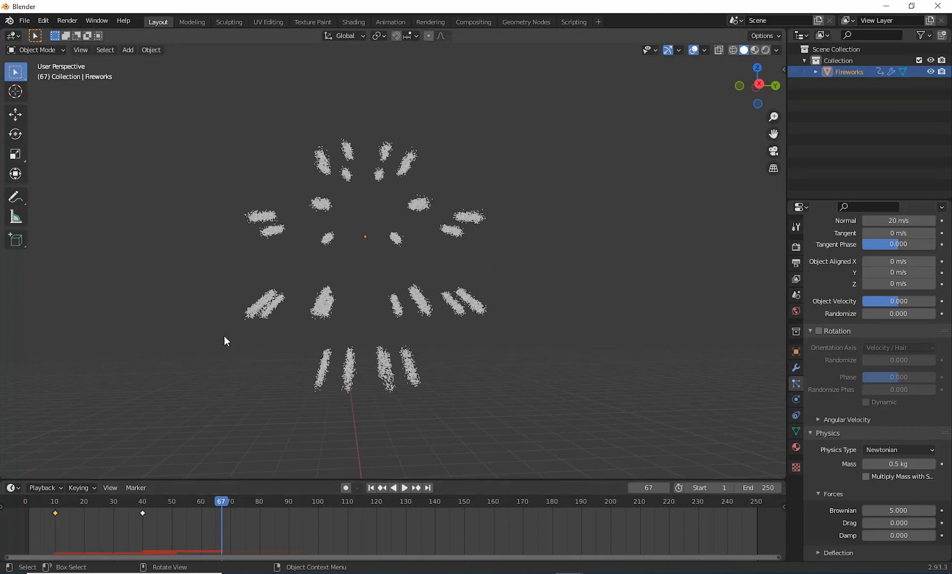
{"action": "scroll", "coordinate": [850, 443], "scroll_direction": "down", "scroll_amount": 3}
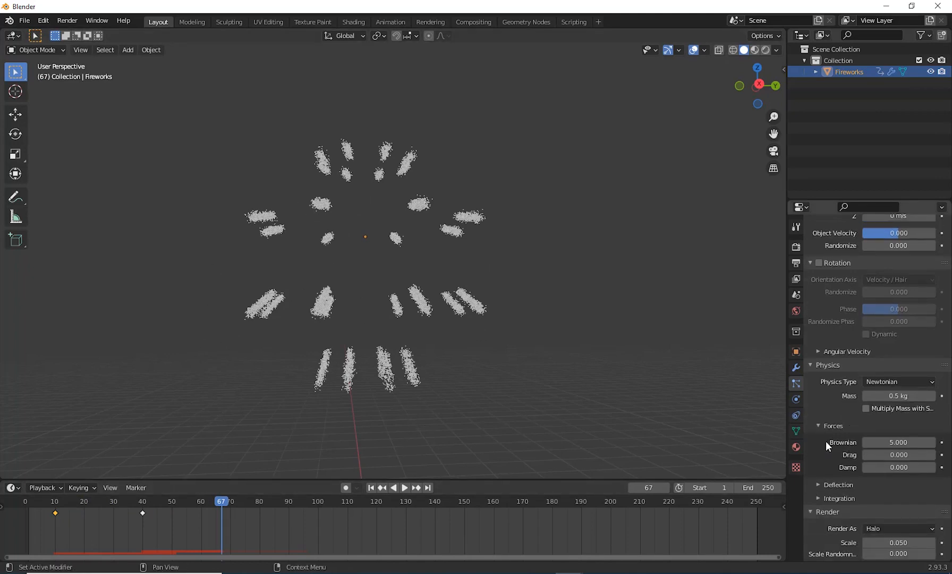
Step: Set the Gravity field weight of the second particle system to 0.5
{"action": "scroll", "coordinate": [829, 445], "scroll_direction": "down", "scroll_amount": 2}
{"action": "scroll", "coordinate": [893, 387], "scroll_direction": "down", "scroll_amount": 3}
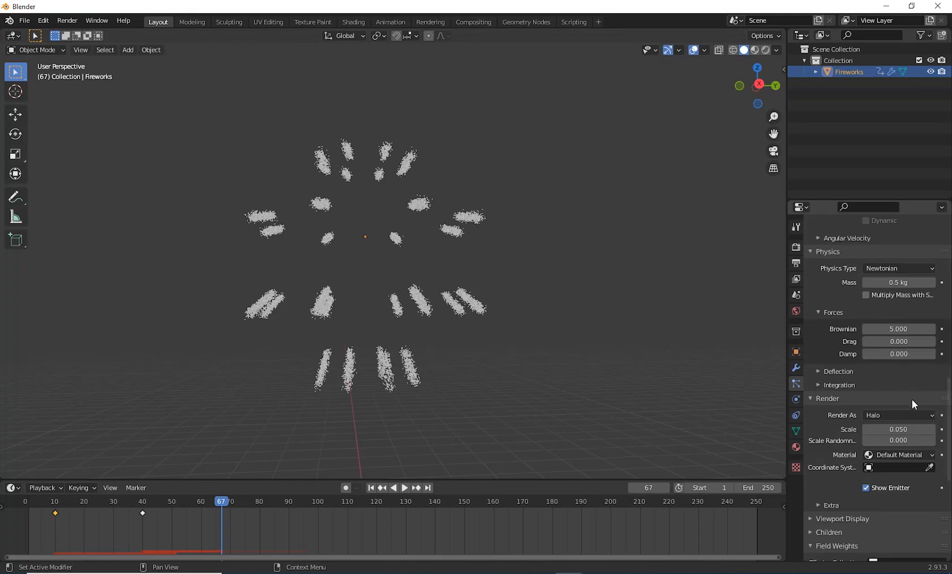
{"action": "scroll", "coordinate": [909, 435], "scroll_direction": "down", "scroll_amount": 5}
{"action": "scroll", "coordinate": [927, 430], "scroll_direction": "down", "scroll_amount": 3}
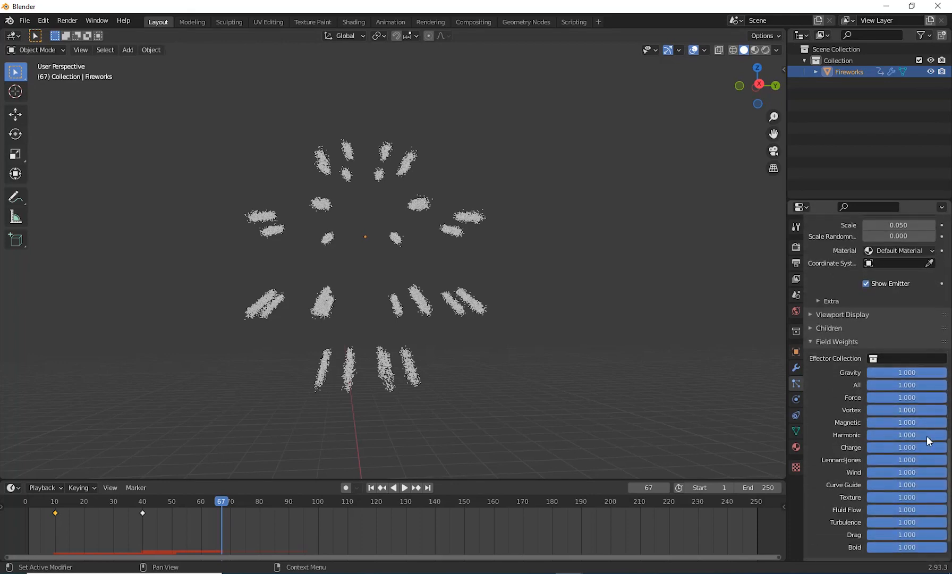
{"action": "left_click", "coordinate": [904, 373]}
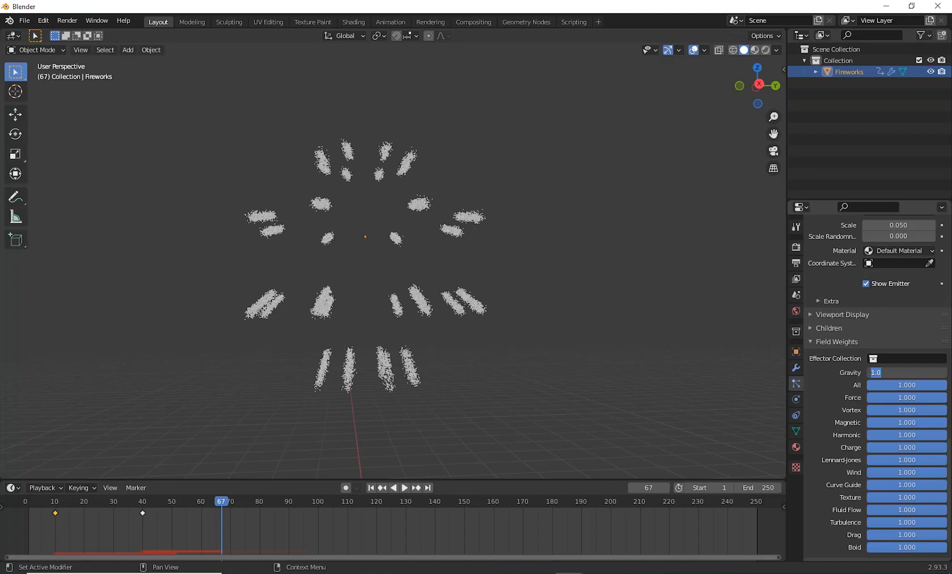
{"action": "key", "text": "BackSpace"}
{"action": "type", "text": ".5"}
{"action": "key", "text": "Return"}
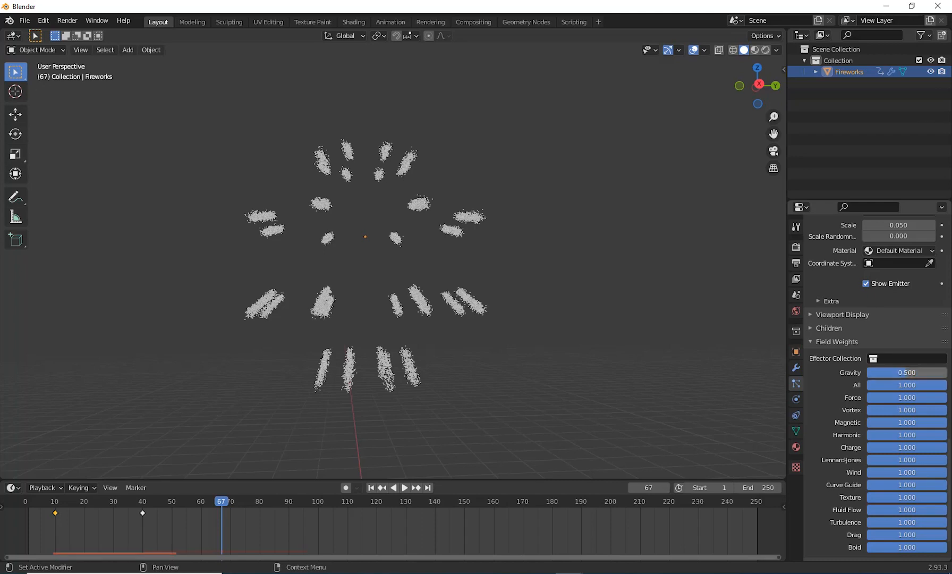
Step: Play the animation from the first frame and examine how the burst spreads and falls with the reduced gravity
{"action": "left_click", "coordinate": [370, 487]}
{"action": "left_click", "coordinate": [394, 487]}
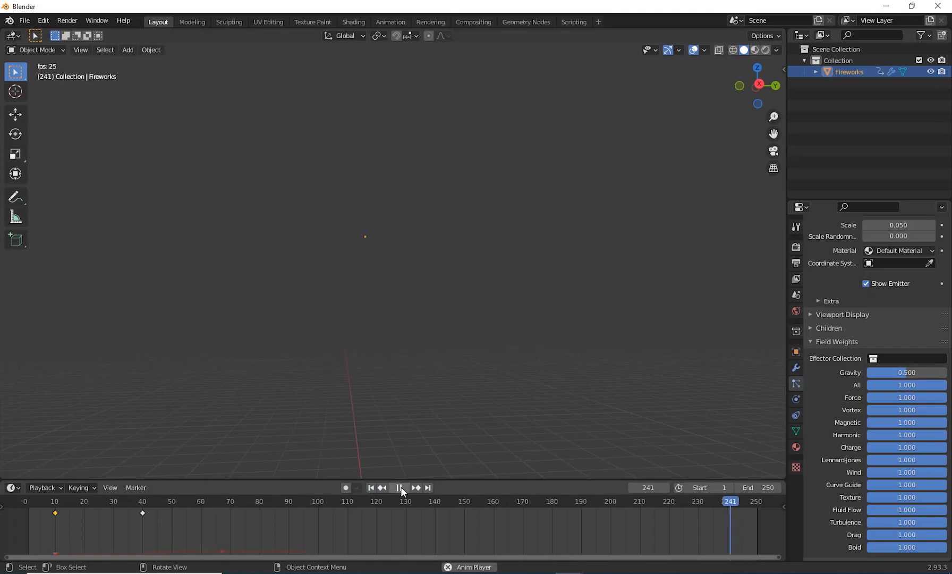
{"action": "left_click", "coordinate": [395, 487]}
{"action": "left_click", "coordinate": [371, 487]}
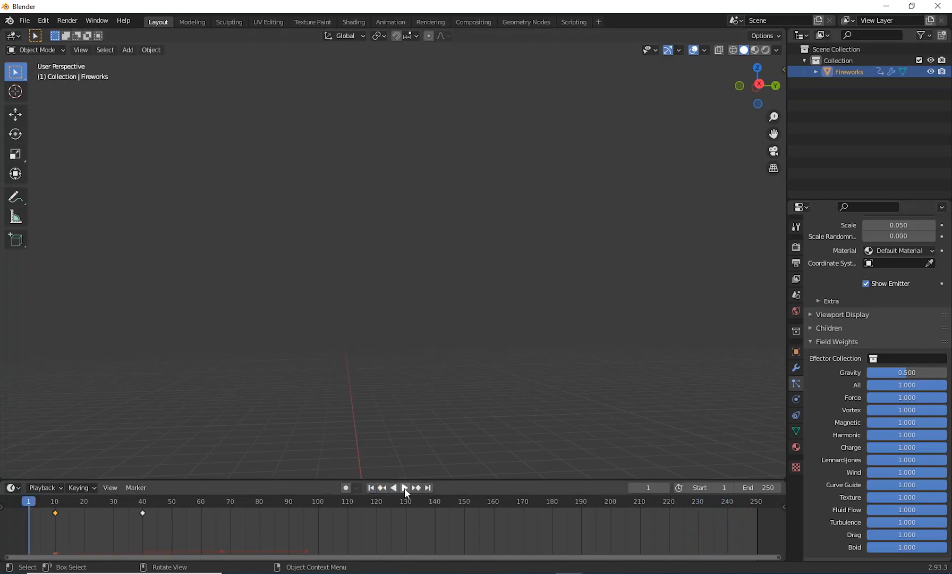
{"action": "left_click", "coordinate": [404, 487]}
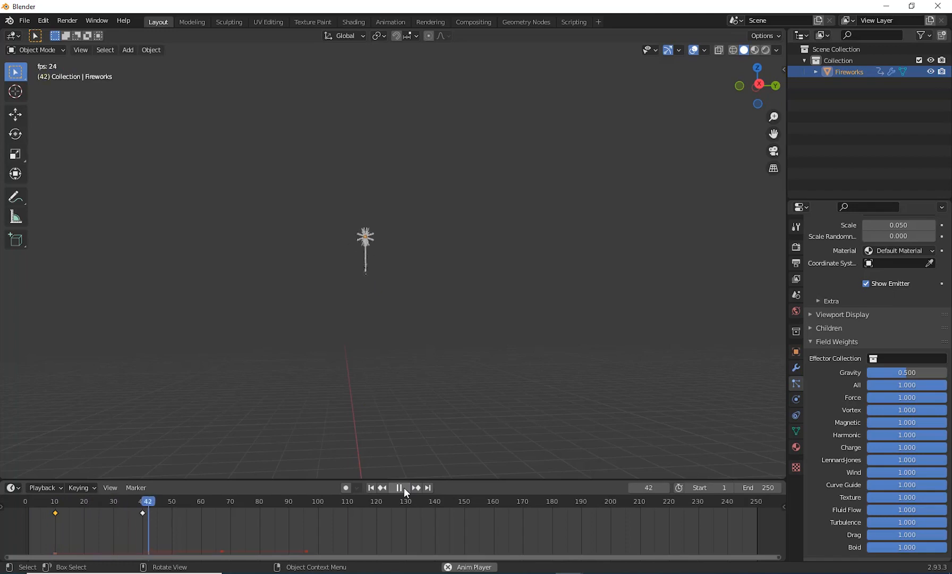
{"action": "left_click", "coordinate": [403, 487]}
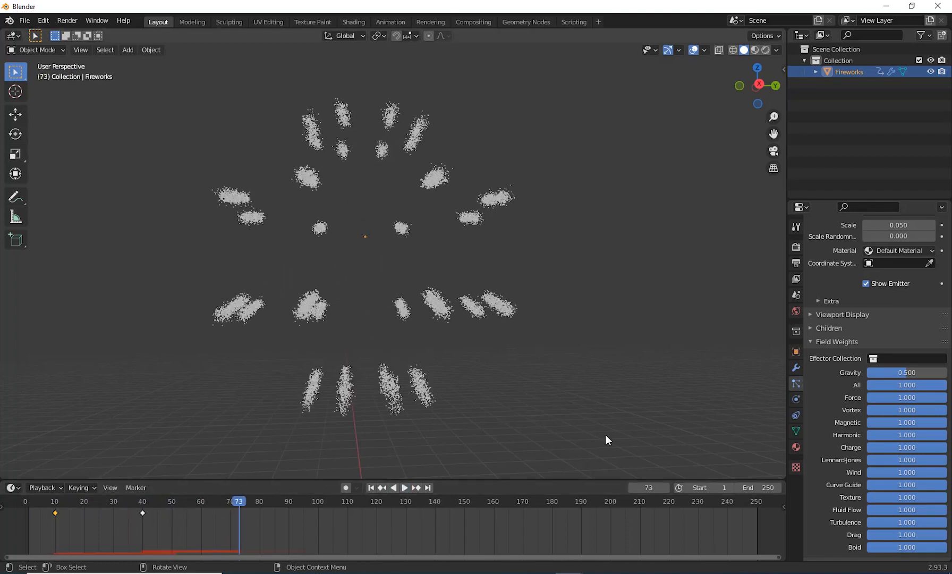
Step: Try a particle Lifetime of 20 on the second particle system and preview the burst from the first frame
{"action": "scroll", "coordinate": [846, 375], "scroll_direction": "up", "scroll_amount": 20}
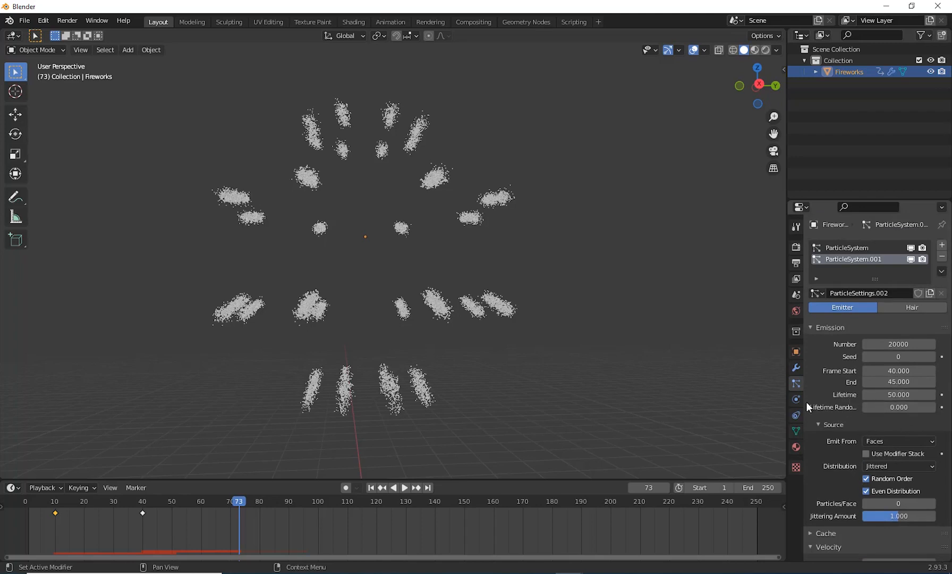
{"action": "left_click", "coordinate": [897, 394]}
{"action": "key", "text": "BackSpace"}
{"action": "key", "text": "BackSpace"}
{"action": "key", "text": "BackSpace"}
{"action": "key", "text": "BackSpace"}
{"action": "type", "text": "20"}
{"action": "key", "text": "Return"}
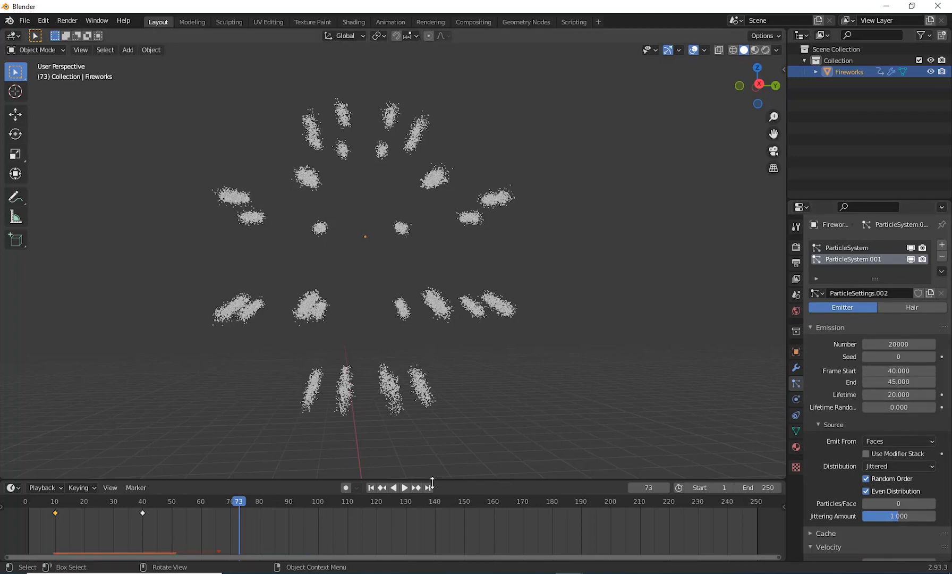
{"action": "left_click", "coordinate": [373, 487]}
{"action": "left_click", "coordinate": [406, 489]}
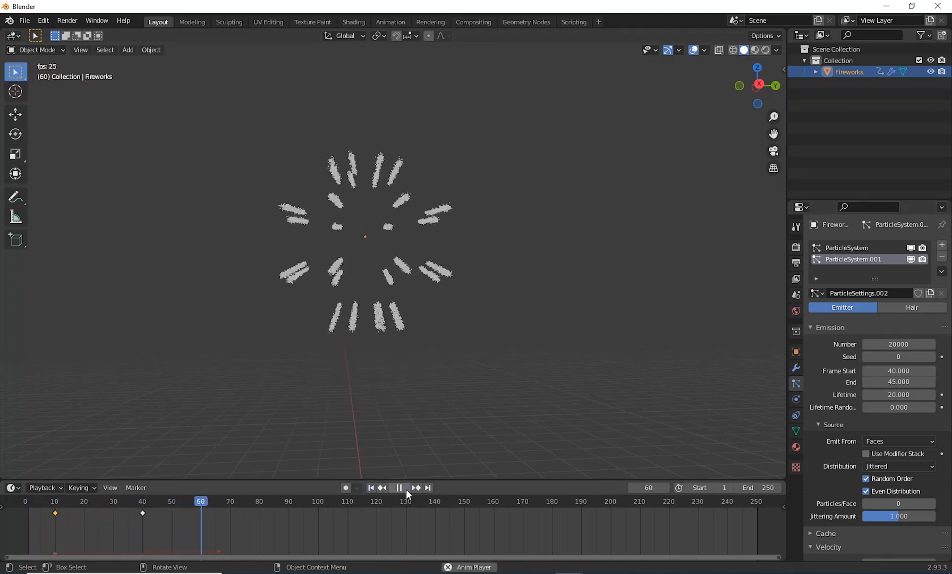
{"action": "left_click", "coordinate": [405, 489]}
{"action": "left_click", "coordinate": [370, 487]}
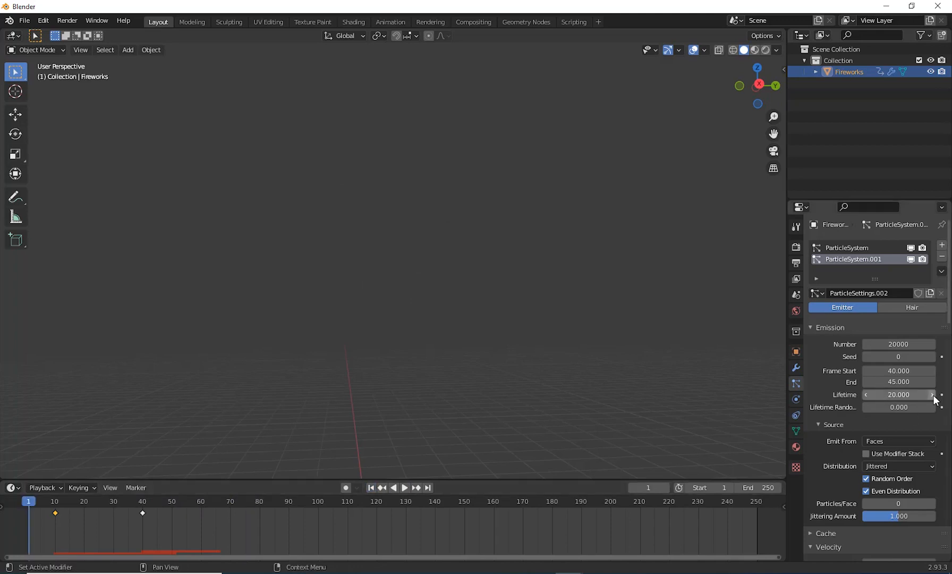
Step: Set the second particle system's particle Lifetime to 30
{"action": "left_click", "coordinate": [899, 394]}
{"action": "type", "text": "30"}
{"action": "key", "text": "Return"}
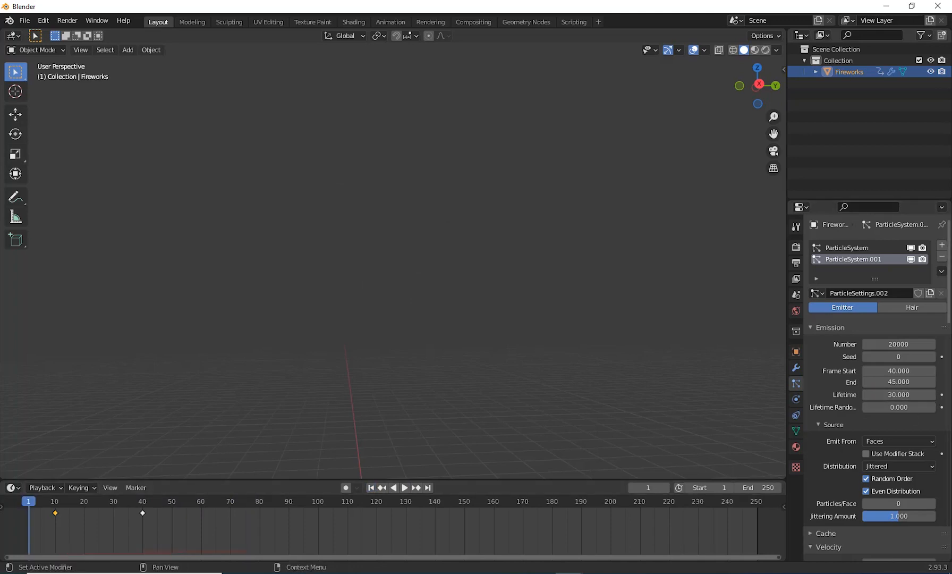
{"action": "key", "text": "alt+Tab"}
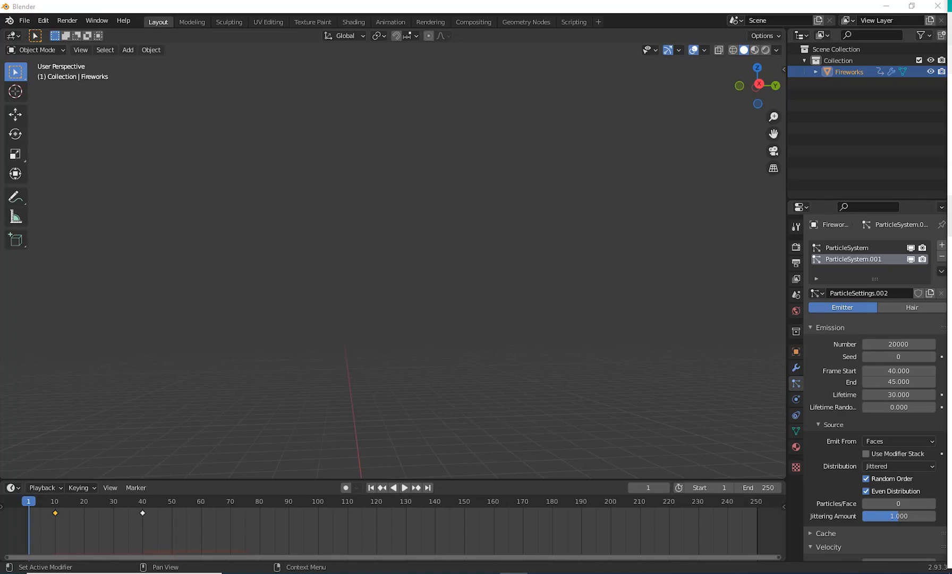
{"action": "key", "text": "alt+Tab"}
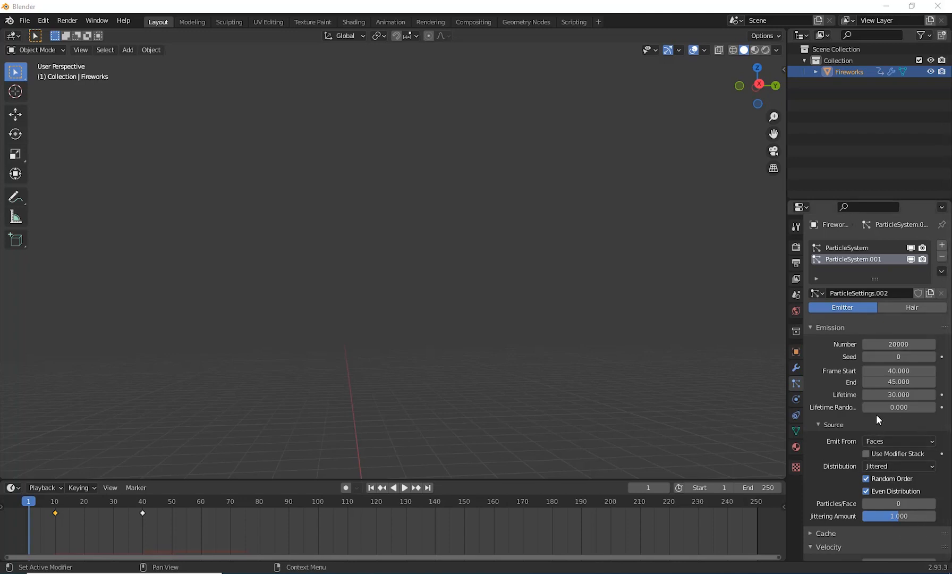
{"action": "left_click", "coordinate": [905, 382]}
{"action": "type", "text": "2"}
{"action": "key", "text": "Return"}
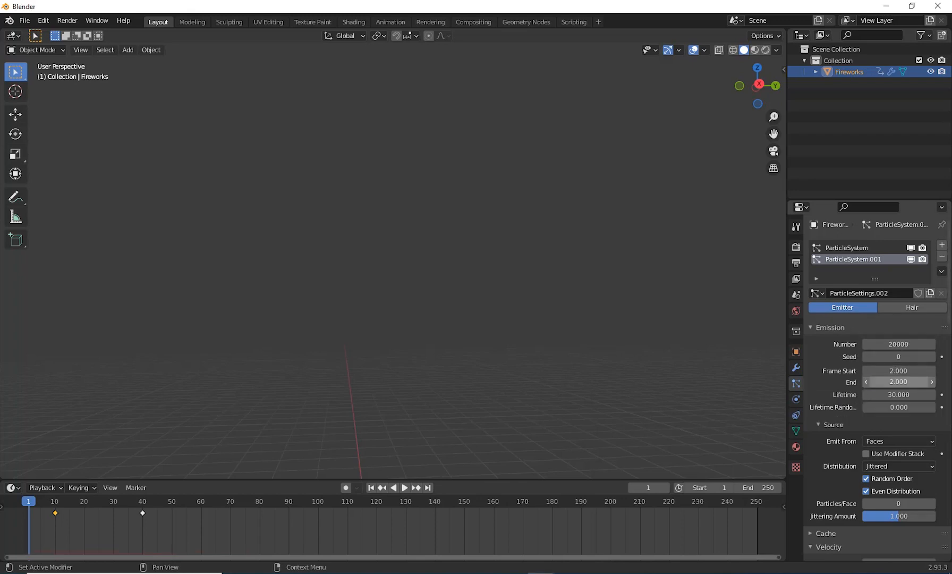
{"action": "key", "text": "ctrl+z"}
Step: Try an emission End frame of 42 on the second particle system and preview the shorter burst
{"action": "left_click", "coordinate": [883, 382]}
{"action": "left_click_drag", "start_coordinate": [884, 383], "coordinate": [861, 386]}
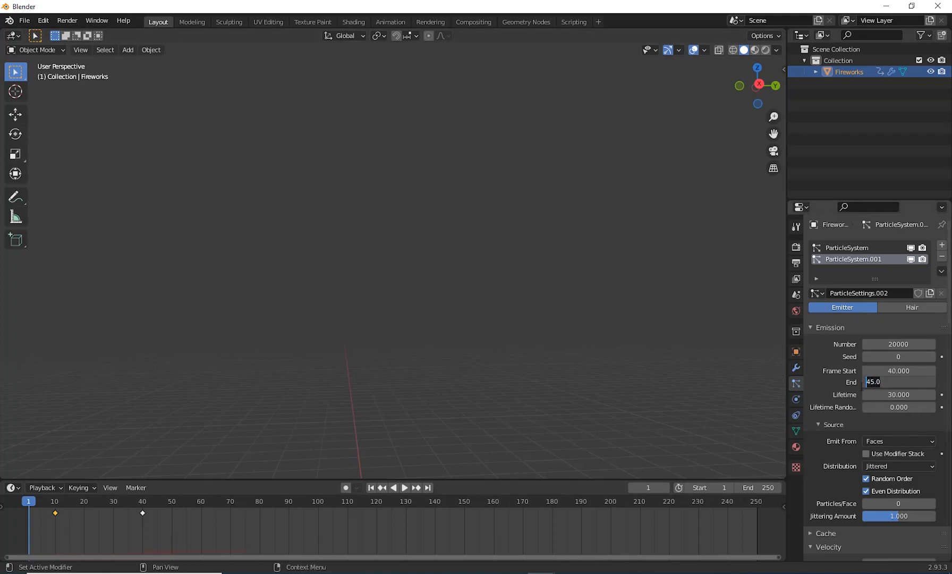
{"action": "type", "text": "42"}
{"action": "key", "text": "Return"}
{"action": "left_click", "coordinate": [405, 488]}
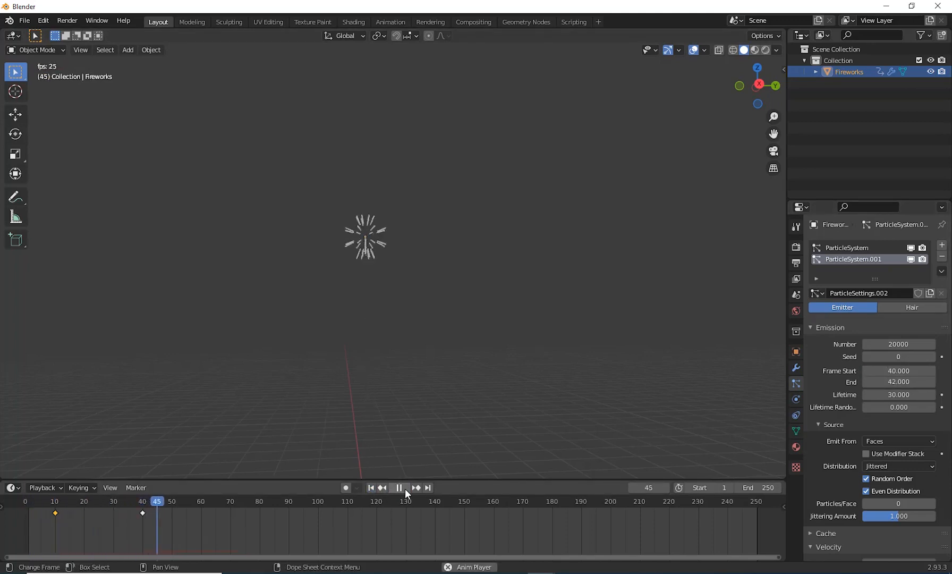
{"action": "left_click", "coordinate": [404, 488]}
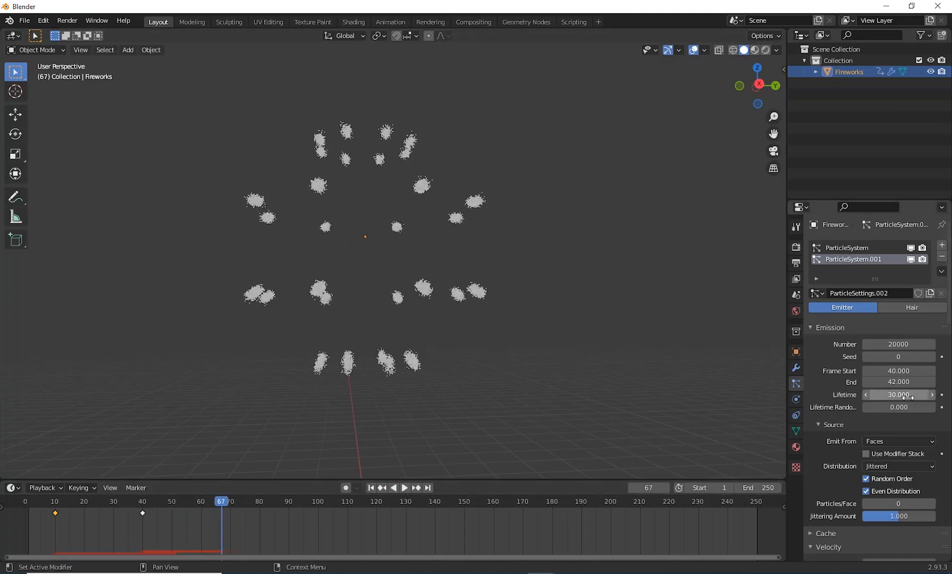
Step: Set the second particle system's emission End frame to 41 and play the animation from the first frame
{"action": "left_click", "coordinate": [898, 382]}
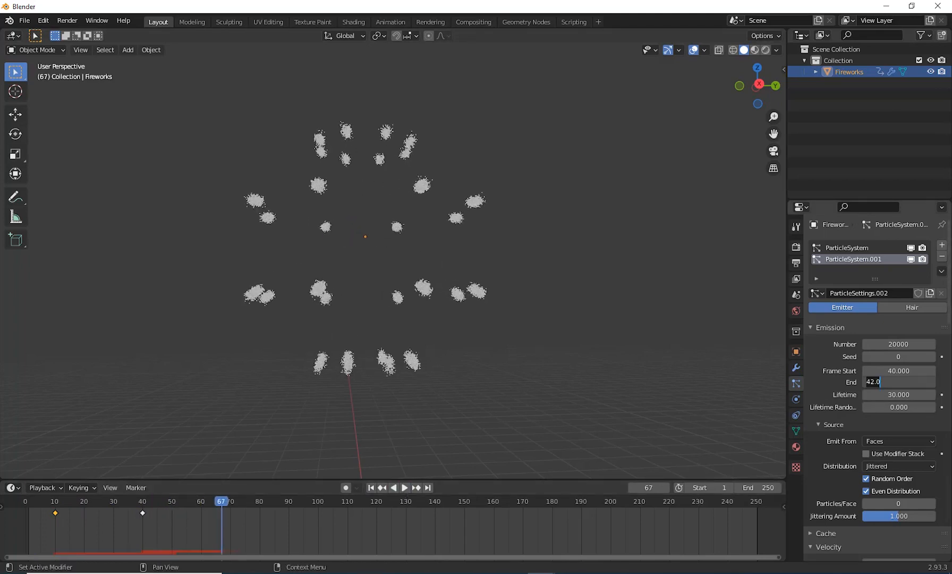
{"action": "type", "text": "1"}
{"action": "key", "text": "Return"}
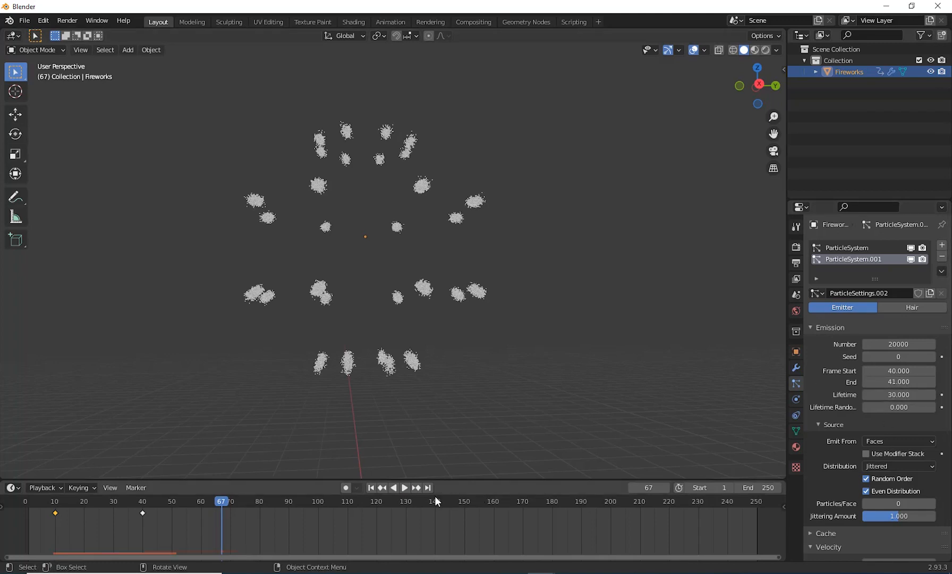
{"action": "left_click", "coordinate": [370, 487]}
{"action": "left_click", "coordinate": [405, 487]}
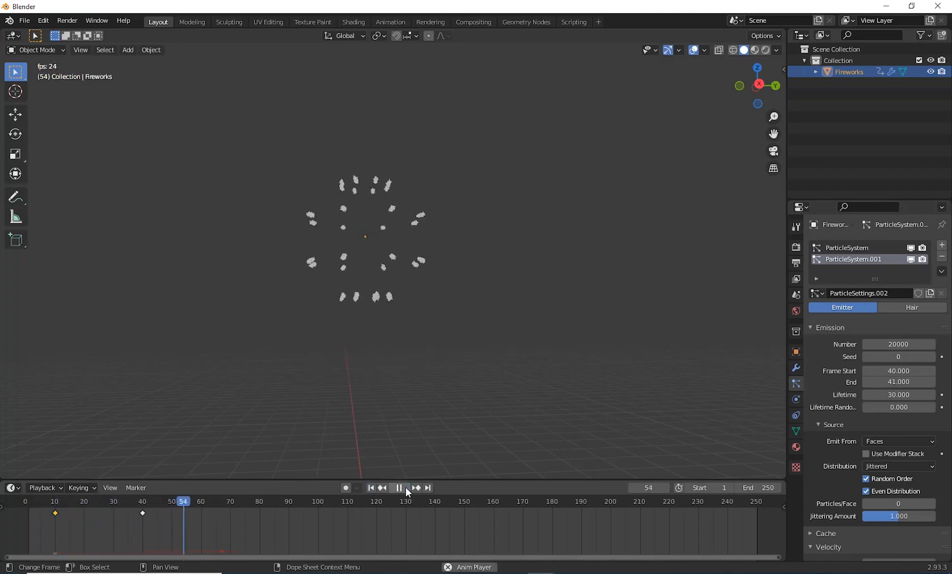
{"action": "left_click", "coordinate": [405, 487]}
Step: Set the second particle system's Lifetime Randomness to 1 and preview the burst from the first frame
{"action": "mouse_move", "coordinate": [899, 406]}
{"action": "left_mouse_down"}
{"action": "mouse_move", "coordinate": [924, 407]}
{"action": "mouse_move", "coordinate": [908, 406]}
{"action": "left_mouse_up"}
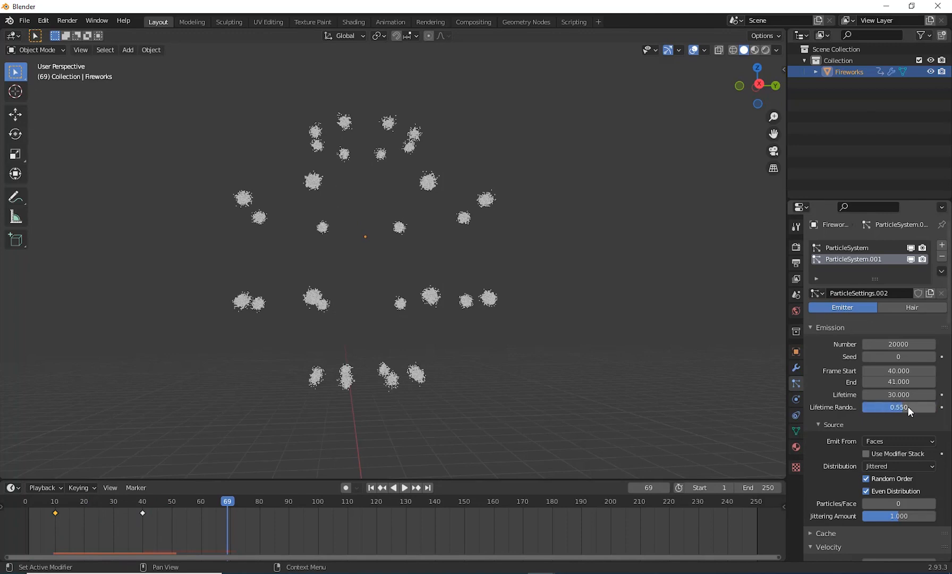
{"action": "left_click", "coordinate": [907, 406]}
{"action": "type", "text": "1"}
{"action": "key", "text": "Return"}
{"action": "left_click", "coordinate": [372, 487]}
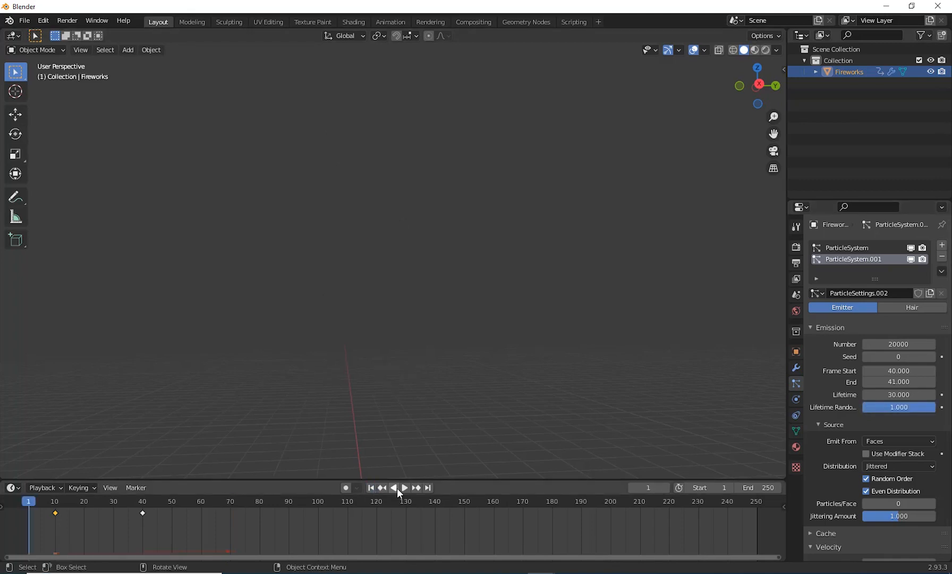
{"action": "left_click", "coordinate": [405, 488]}
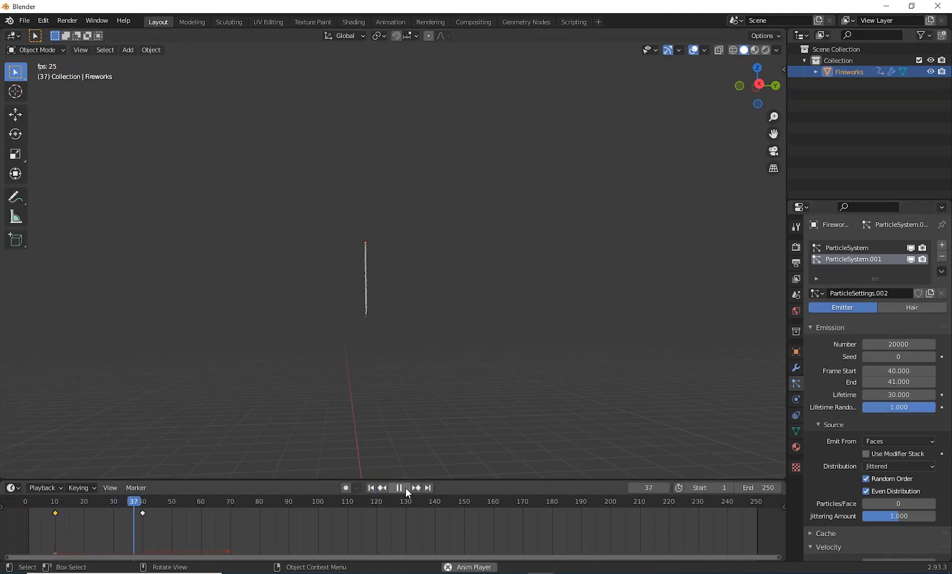
{"action": "left_click", "coordinate": [405, 487]}
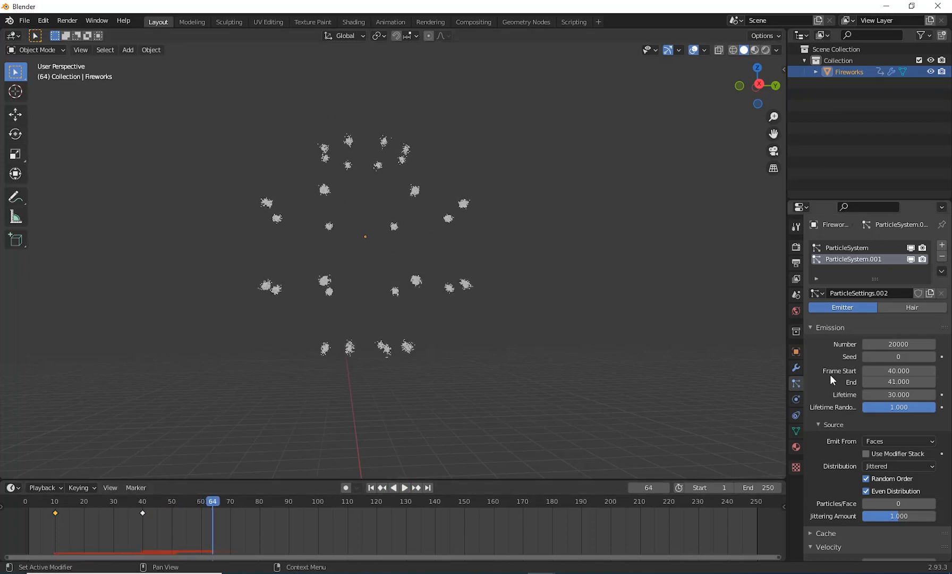
Step: Set the Normal velocity of the second particle system to 12 m/s
{"action": "scroll", "coordinate": [824, 412], "scroll_direction": "down", "scroll_amount": 2}
{"action": "scroll", "coordinate": [825, 413], "scroll_direction": "down", "scroll_amount": 2}
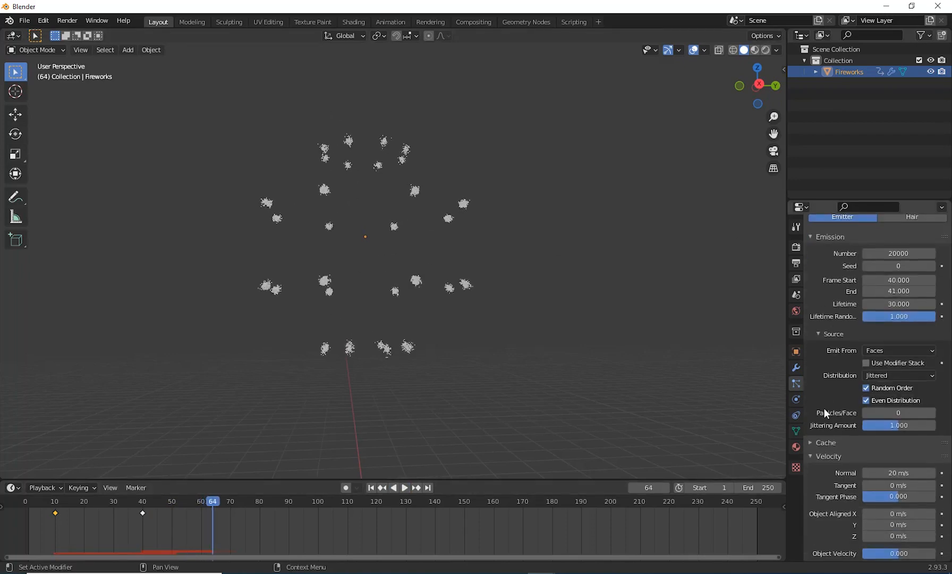
{"action": "scroll", "coordinate": [836, 442], "scroll_direction": "down", "scroll_amount": 1}
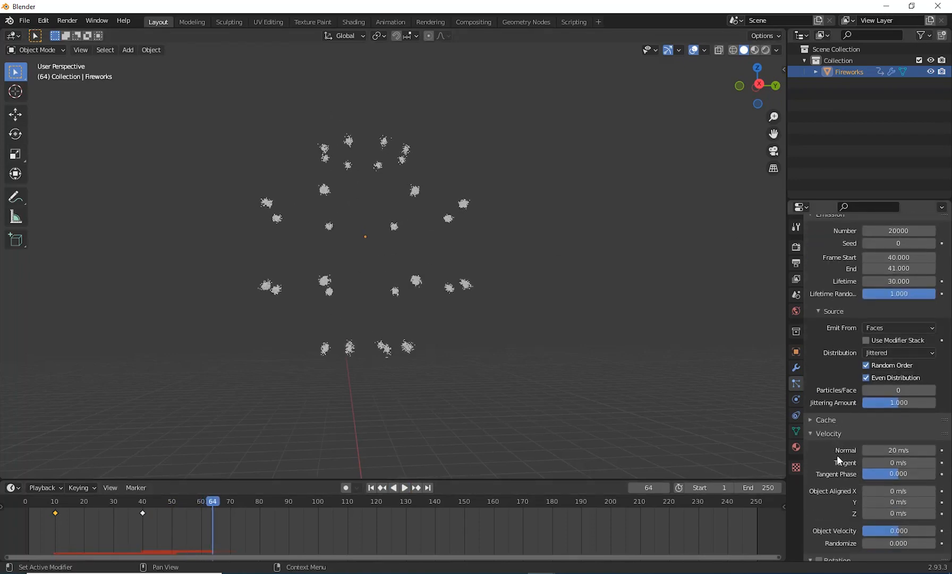
{"action": "scroll", "coordinate": [905, 391], "scroll_direction": "down", "scroll_amount": 2}
{"action": "left_click", "coordinate": [892, 405]}
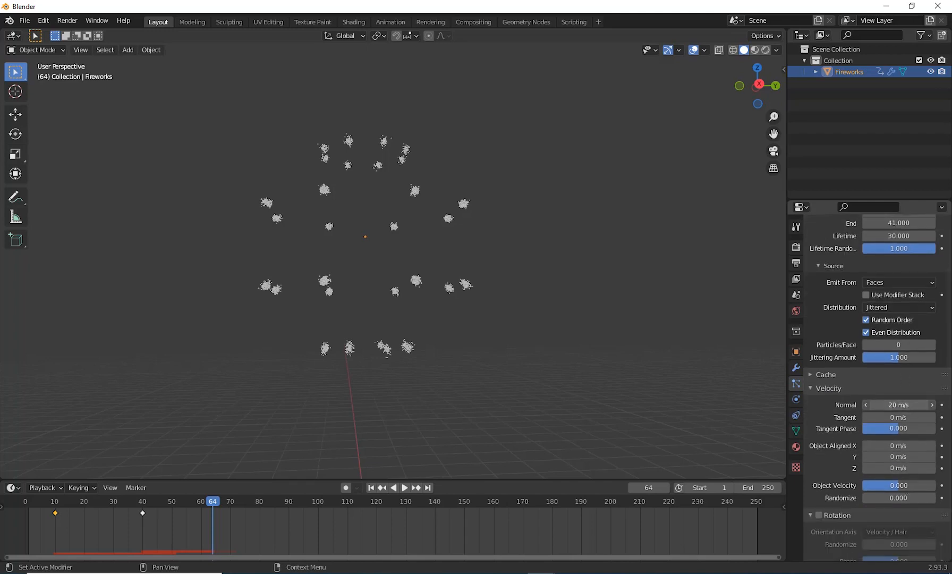
{"action": "type", "text": "12"}
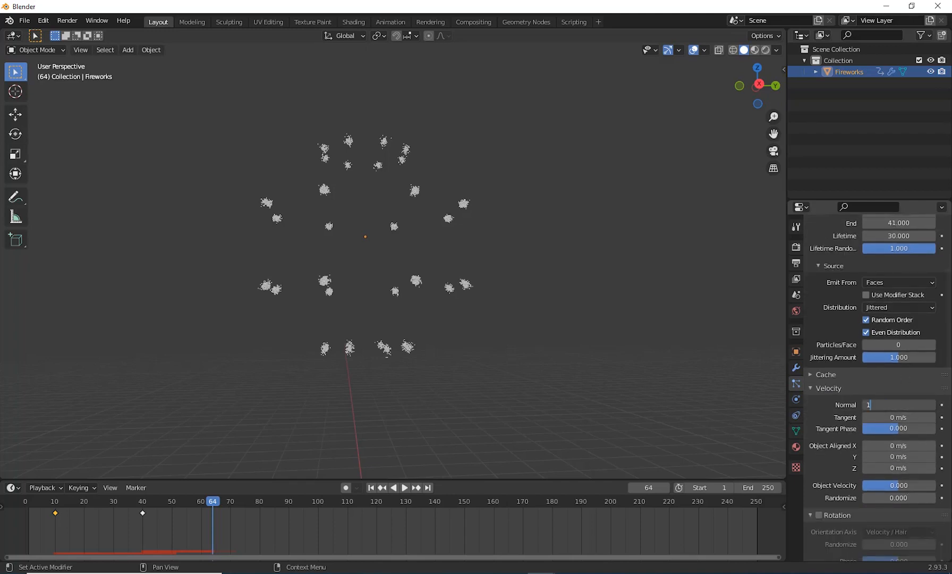
{"action": "key", "text": "Return"}
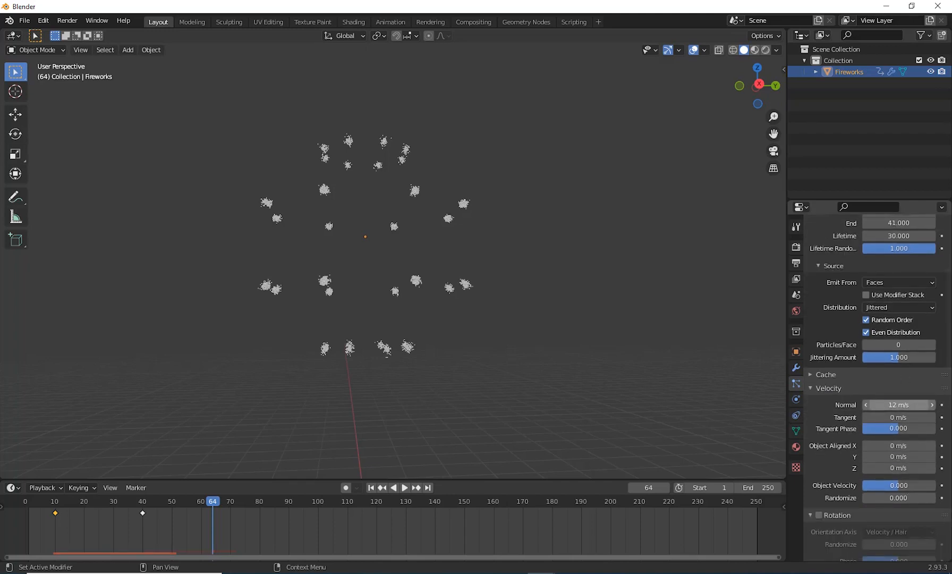
Step: Replay the animation from the first frame and stop at frame 43 to examine the start of the slower burst
{"action": "left_click", "coordinate": [371, 488]}
{"action": "left_click", "coordinate": [406, 488]}
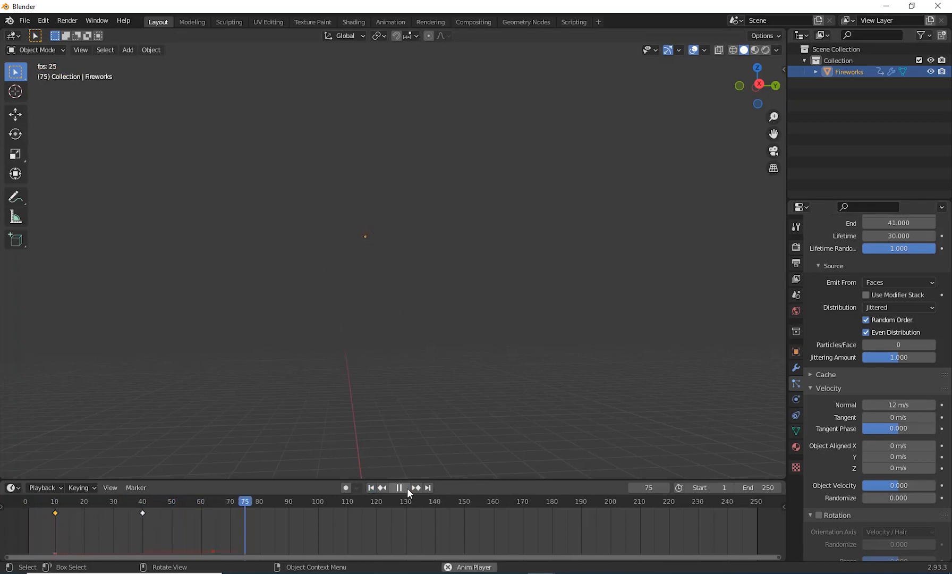
{"action": "left_click", "coordinate": [407, 488]}
{"action": "key", "text": "shift+Left"}
{"action": "left_click", "coordinate": [404, 487]}
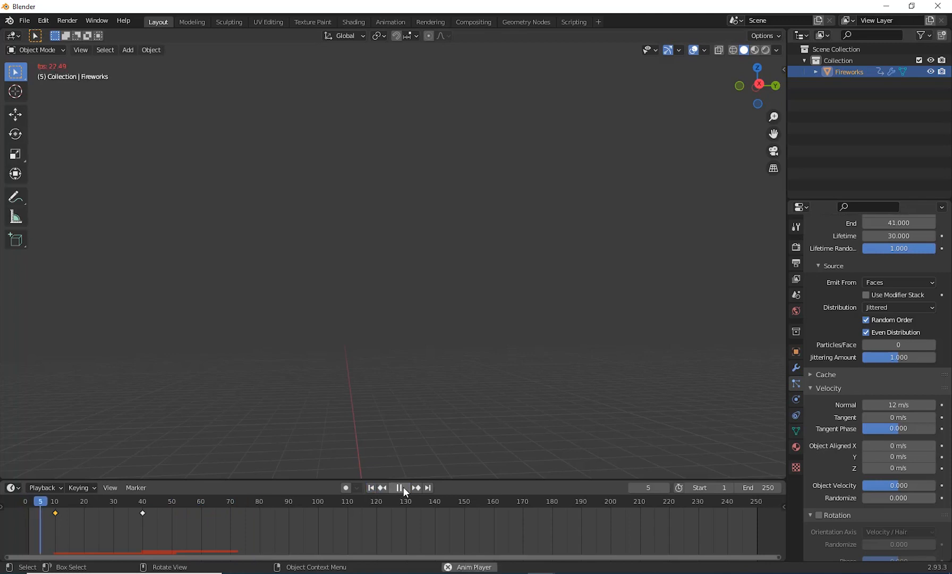
{"action": "left_click", "coordinate": [403, 488]}
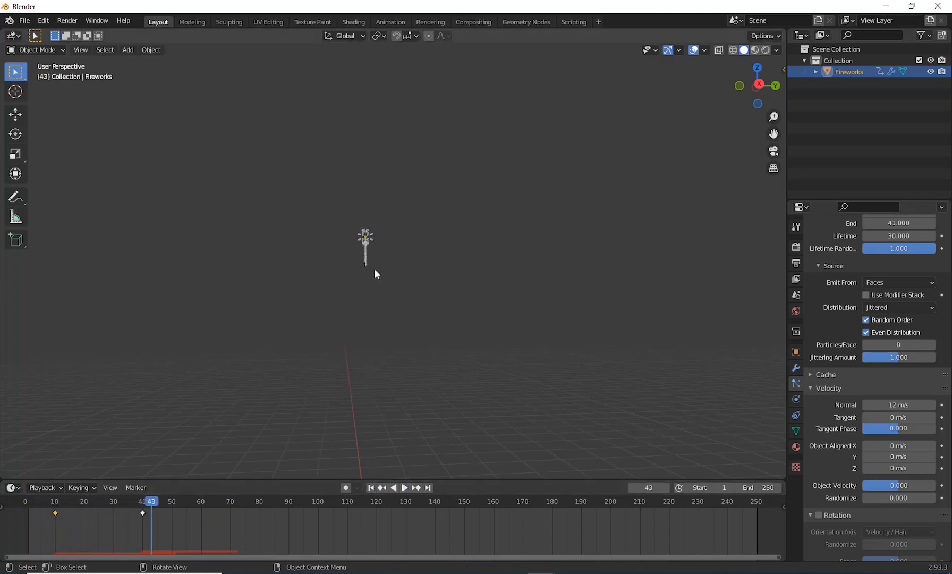
Step: Enable Rotation for the second particle system with Randomize 0.580, Phase 0.382 and Randomize Phase 0.519
{"action": "scroll", "coordinate": [867, 411], "scroll_direction": "down", "scroll_amount": 5}
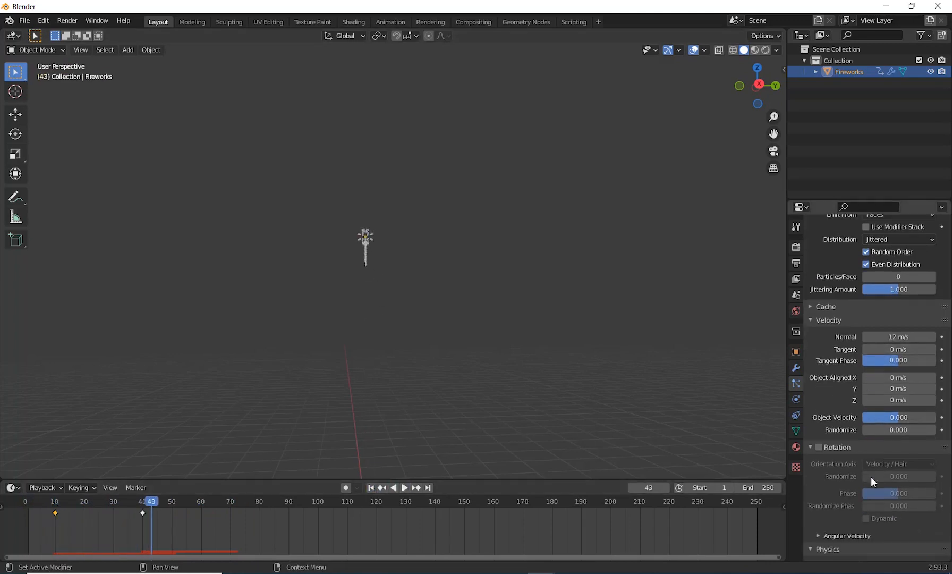
{"action": "left_click", "coordinate": [819, 402]}
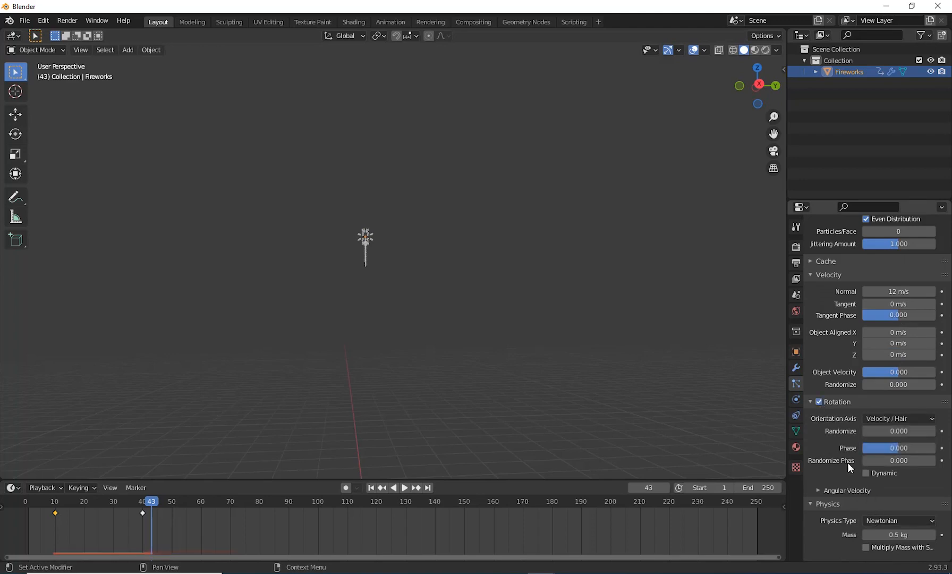
{"action": "left_click_drag", "start_coordinate": [889, 430], "coordinate": [921, 430]}
{"action": "left_click_drag", "start_coordinate": [887, 457], "coordinate": [855, 466]}
Step: Set the particle Mass of the second particle system to 1 kg
{"action": "scroll", "coordinate": [855, 466], "scroll_direction": "down", "scroll_amount": 8}
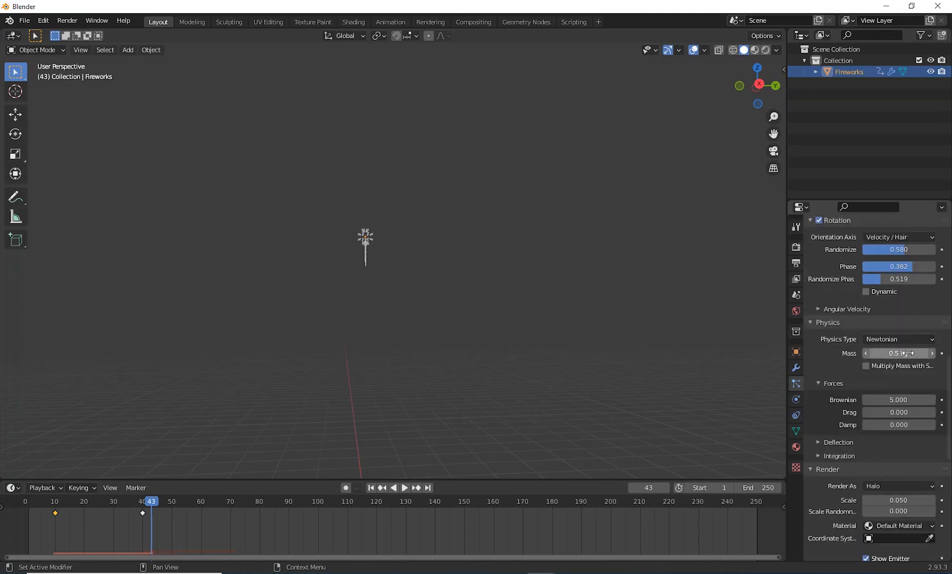
{"action": "left_click", "coordinate": [909, 353]}
{"action": "type", "text": "1"}
{"action": "key", "text": "Return"}
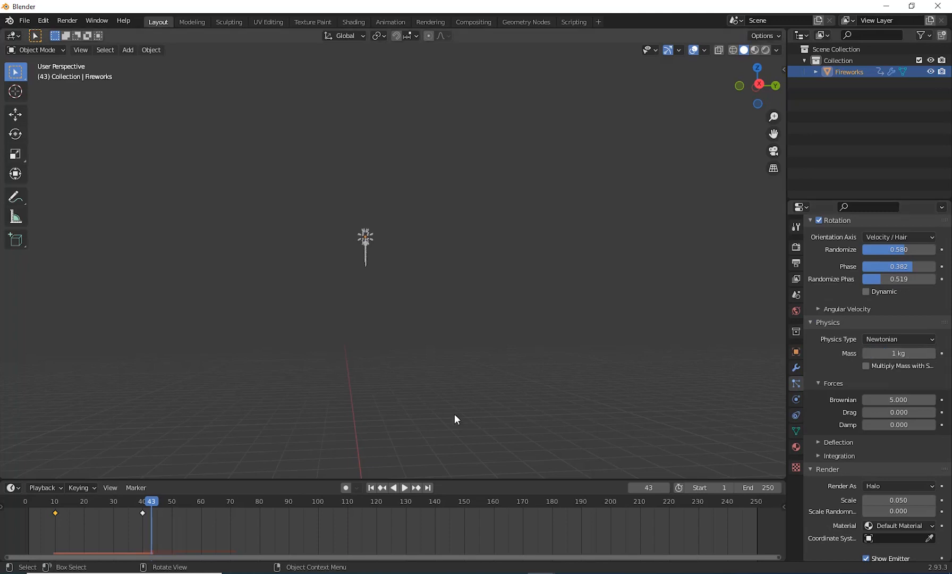
Step: Preview the burst with the heavier particles, return to the first frame and scrub to frame 46
{"action": "left_click", "coordinate": [404, 487]}
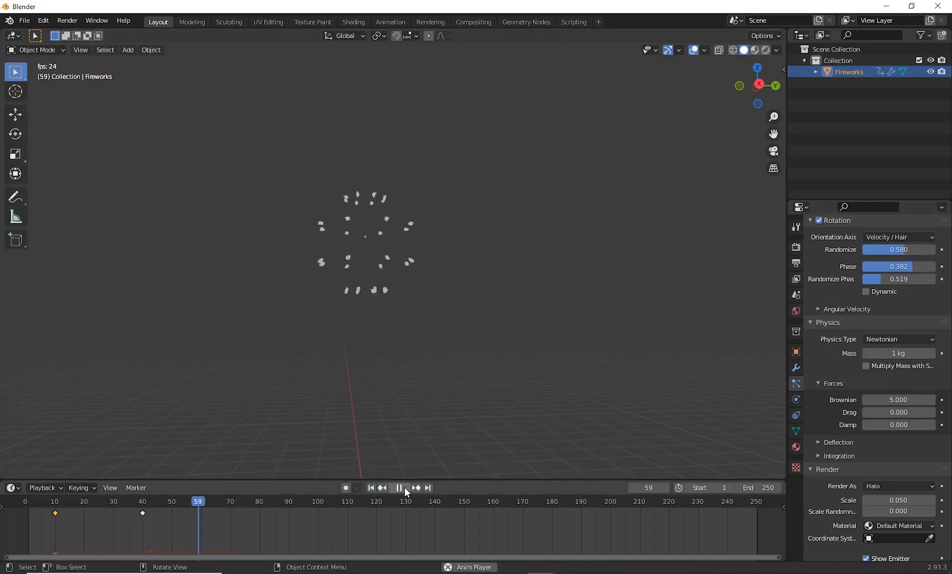
{"action": "left_click", "coordinate": [405, 488]}
{"action": "left_click", "coordinate": [372, 488]}
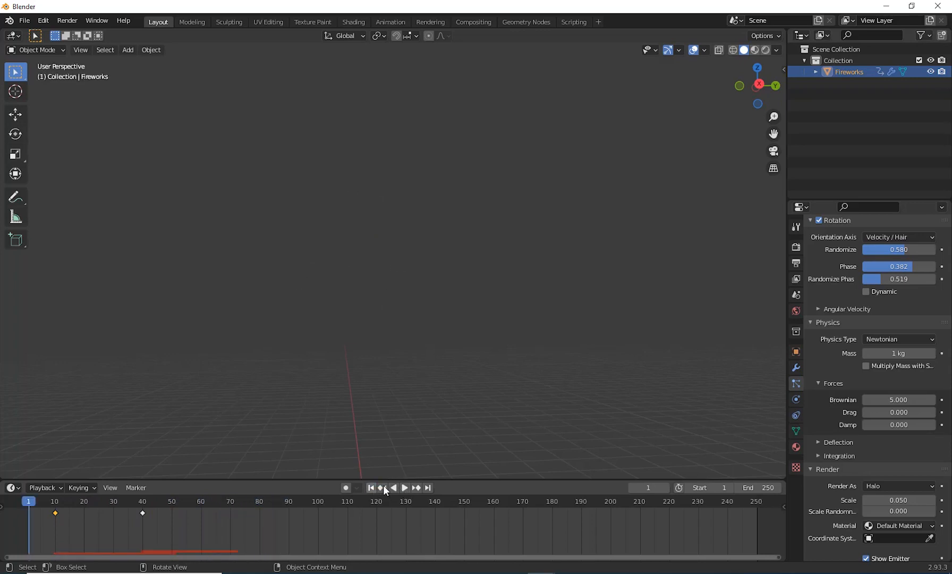
{"action": "left_click_drag", "start_coordinate": [43, 501], "coordinate": [162, 502]}
Step: Set the second particle system's Lifetime to 40 and its Lifetime Randomness to 0.5
{"action": "left_click", "coordinate": [840, 69]}
{"action": "scroll", "coordinate": [865, 339], "scroll_direction": "up", "scroll_amount": 20}
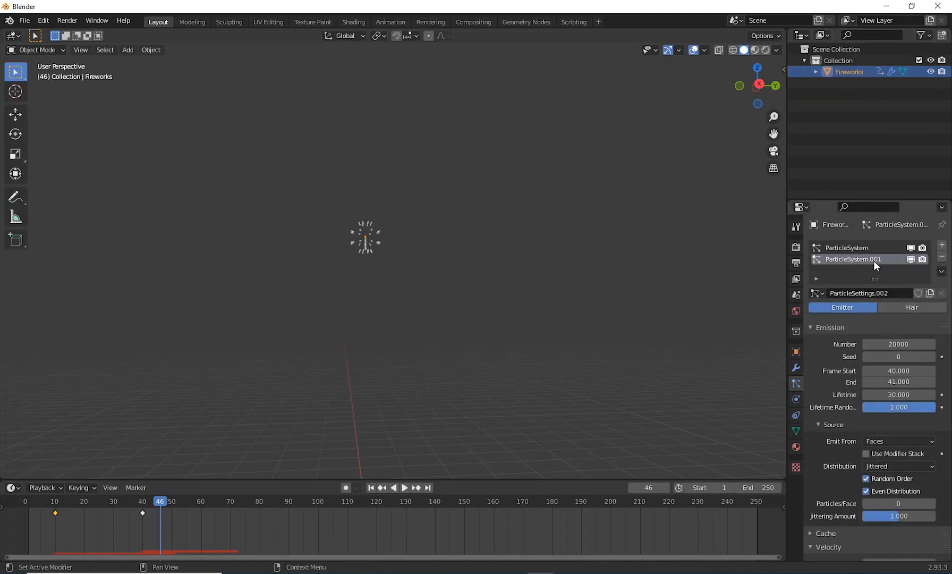
{"action": "left_click", "coordinate": [883, 395]}
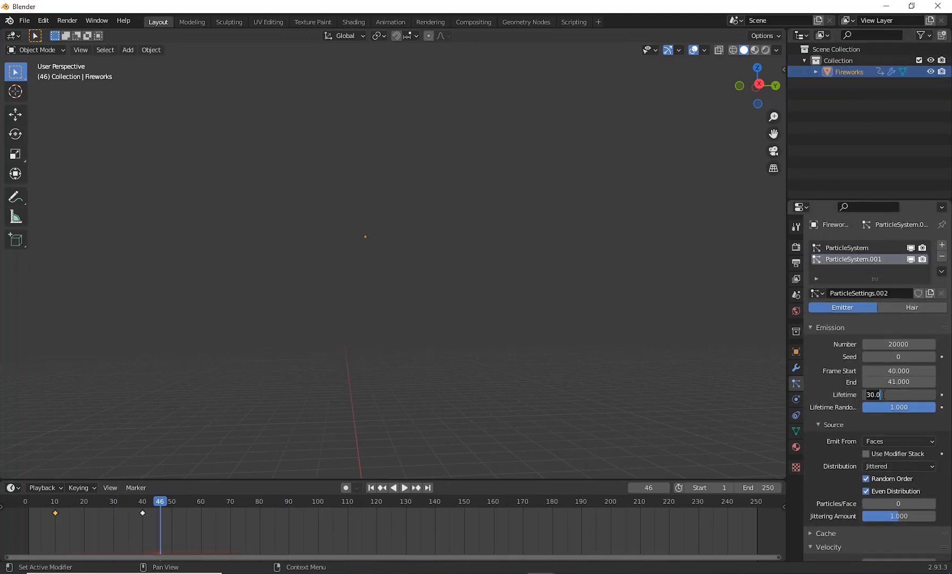
{"action": "type", "text": "40"}
{"action": "key", "text": "Return"}
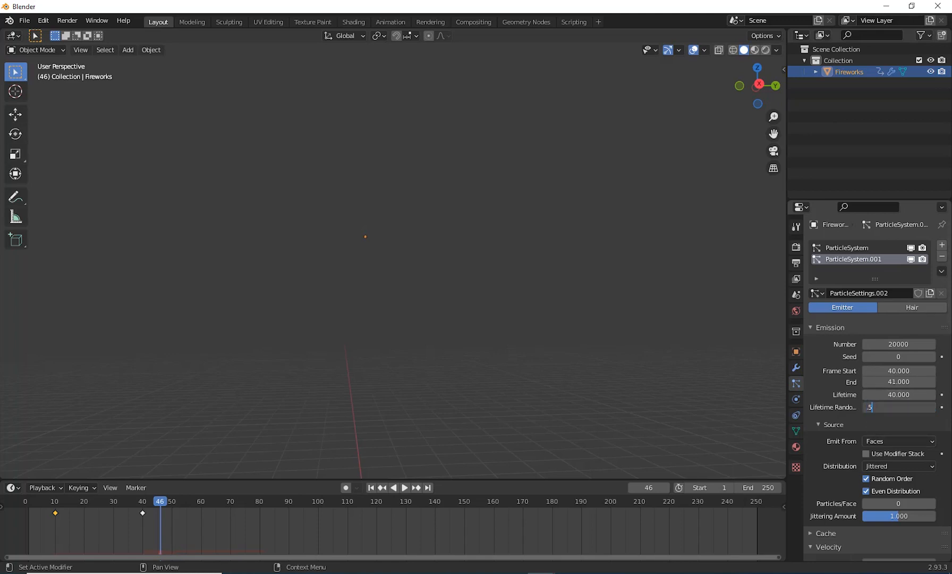
{"action": "key", "text": "Return"}
Step: Switch the viewport to Rendered shading with the whole firework path and the ground in view
{"action": "scroll", "coordinate": [889, 423], "scroll_direction": "down", "scroll_amount": 12}
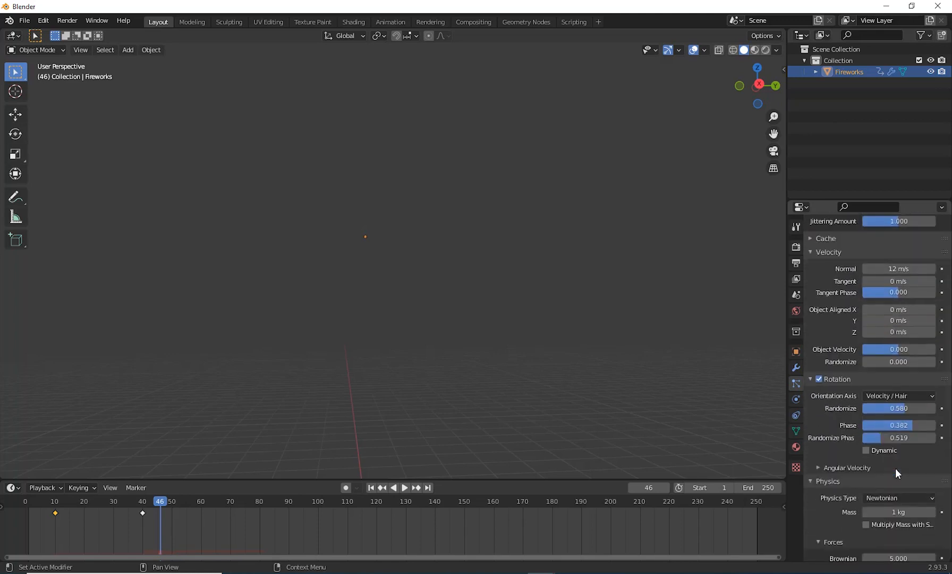
{"action": "scroll", "coordinate": [896, 467], "scroll_direction": "down", "scroll_amount": 7}
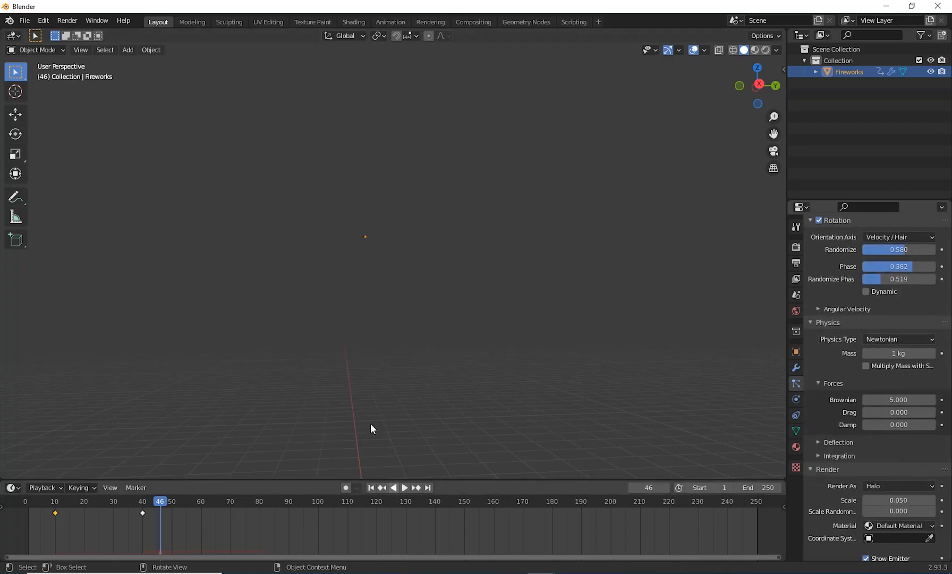
{"action": "scroll", "coordinate": [474, 336], "scroll_direction": "down", "scroll_amount": 1}
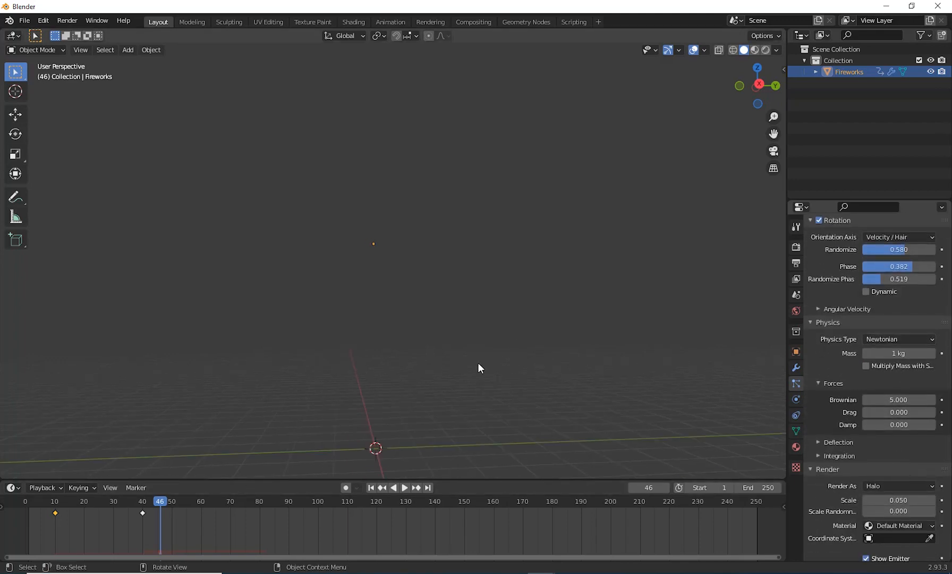
{"action": "scroll", "coordinate": [478, 360], "scroll_direction": "up", "scroll_amount": 2}
{"action": "middle_click_drag", "start_coordinate": [478, 359], "coordinate": [512, 163], "text": "shift"}
{"action": "scroll", "coordinate": [464, 345], "scroll_direction": "down", "scroll_amount": 2}
{"action": "middle_click_drag", "start_coordinate": [463, 345], "coordinate": [492, 397]}
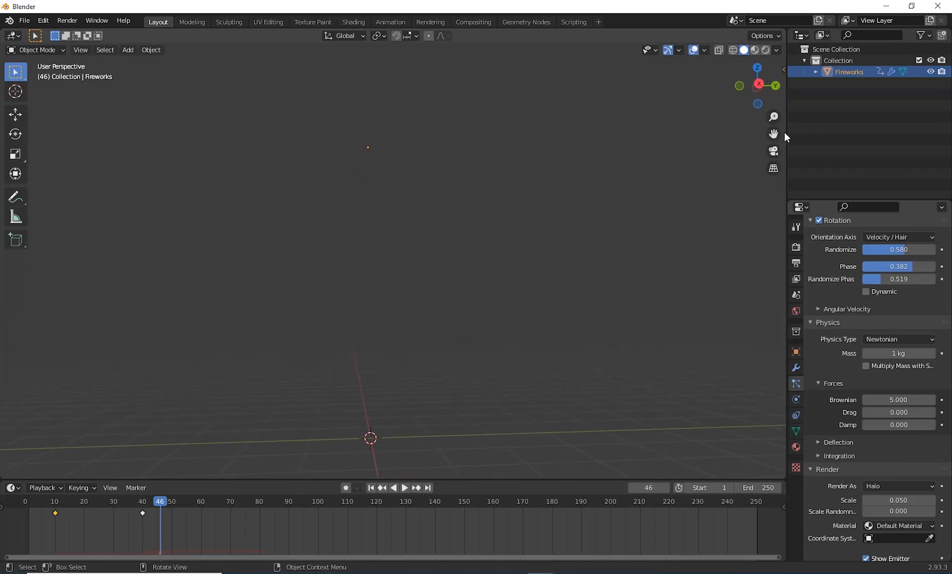
{"action": "left_click", "coordinate": [765, 50]}
{"action": "middle_click_drag", "start_coordinate": [572, 327], "coordinate": [527, 420]}
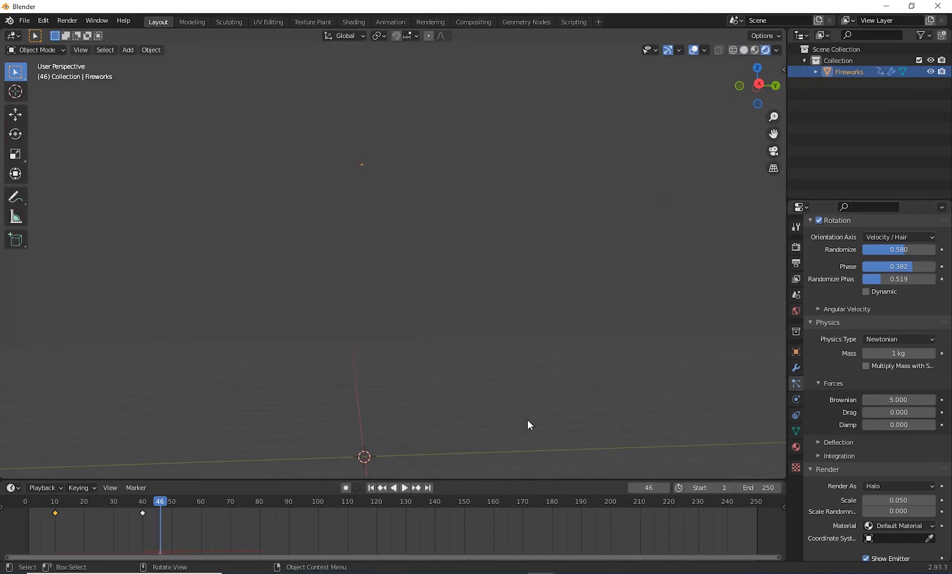
Step: Play the animation from the first frame, pause it at frame 63 and examine the burst particles up close
{"action": "left_click", "coordinate": [372, 489]}
{"action": "left_click", "coordinate": [401, 490]}
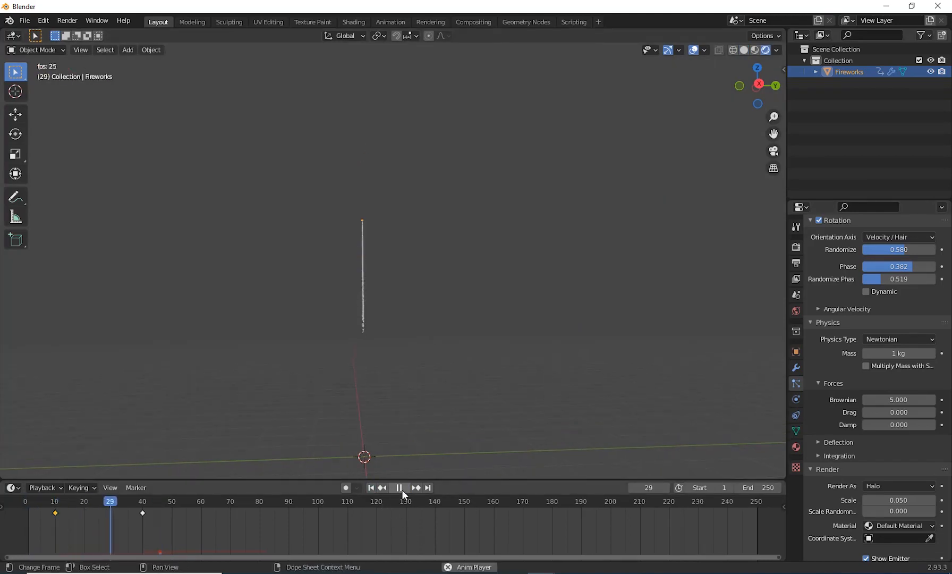
{"action": "left_click", "coordinate": [400, 488]}
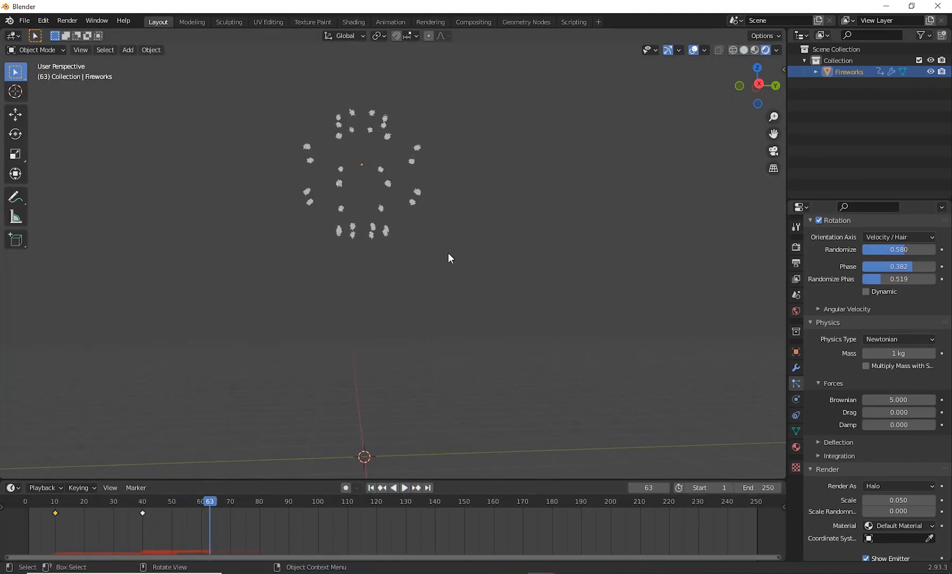
{"action": "scroll", "coordinate": [450, 302], "scroll_direction": "up", "scroll_amount": 7}
{"action": "middle_click_drag", "start_coordinate": [417, 204], "coordinate": [456, 54], "text": "shift"}
{"action": "scroll", "coordinate": [446, 357], "scroll_direction": "down", "scroll_amount": 4}
{"action": "scroll", "coordinate": [463, 356], "scroll_direction": "up", "scroll_amount": 3}
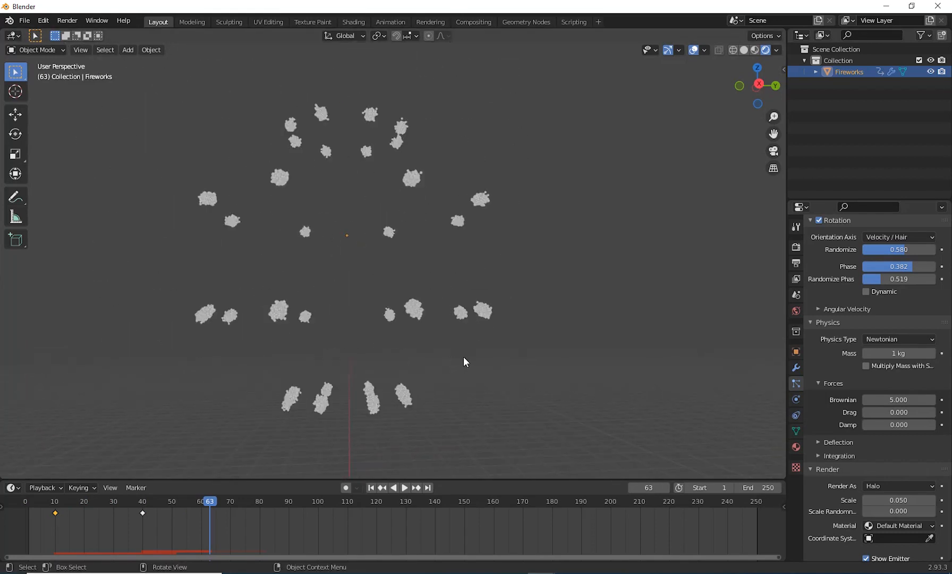
{"action": "middle_click_drag", "start_coordinate": [463, 356], "coordinate": [451, 337], "text": "shift"}
{"action": "scroll", "coordinate": [473, 295], "scroll_direction": "down", "scroll_amount": 1}
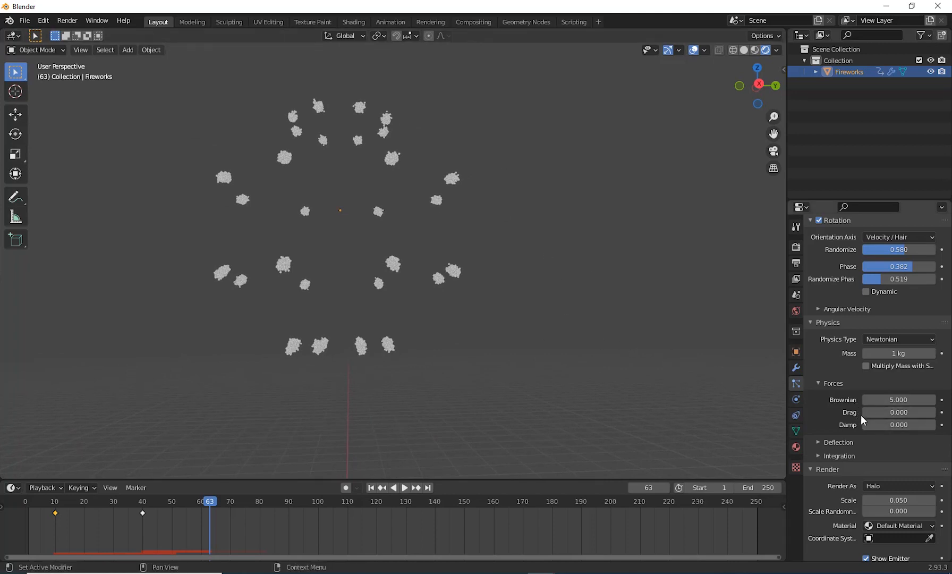
Step: Set the Normal velocity of the second particle system to 10 m/s
{"action": "scroll", "coordinate": [860, 417], "scroll_direction": "down", "scroll_amount": 4}
{"action": "scroll", "coordinate": [868, 441], "scroll_direction": "down", "scroll_amount": 10}
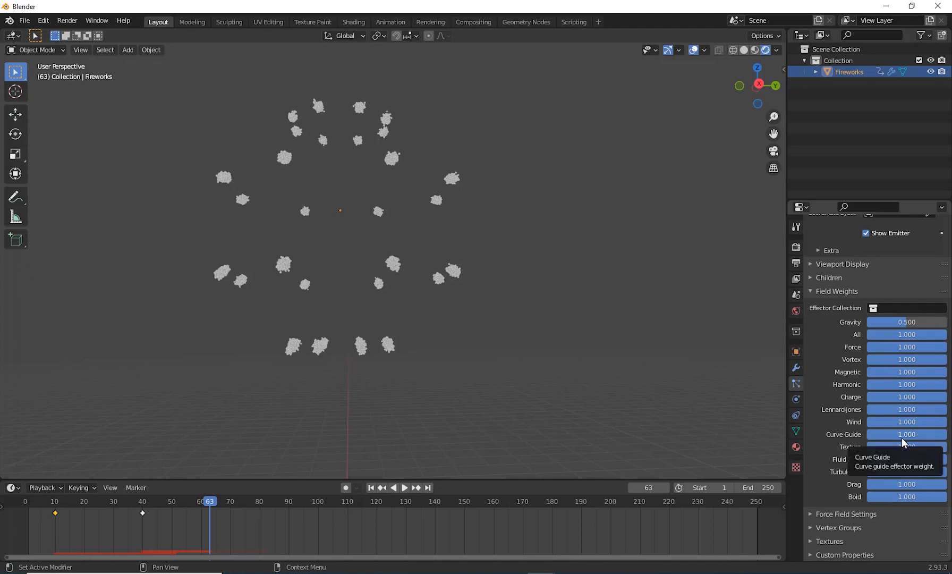
{"action": "scroll", "coordinate": [901, 437], "scroll_direction": "up", "scroll_amount": 14}
{"action": "scroll", "coordinate": [902, 431], "scroll_direction": "up", "scroll_amount": 12}
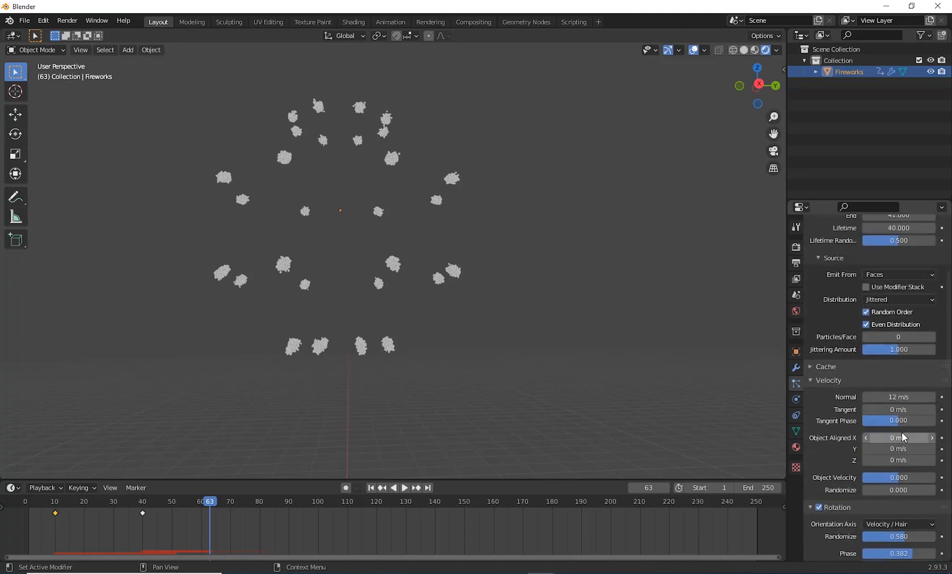
{"action": "scroll", "coordinate": [917, 420], "scroll_direction": "up", "scroll_amount": 3}
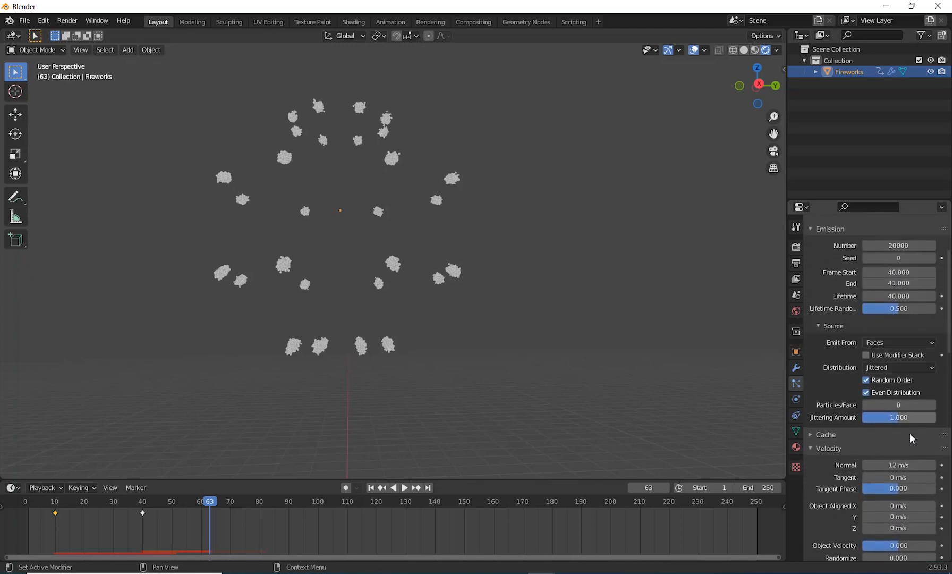
{"action": "left_click", "coordinate": [892, 466]}
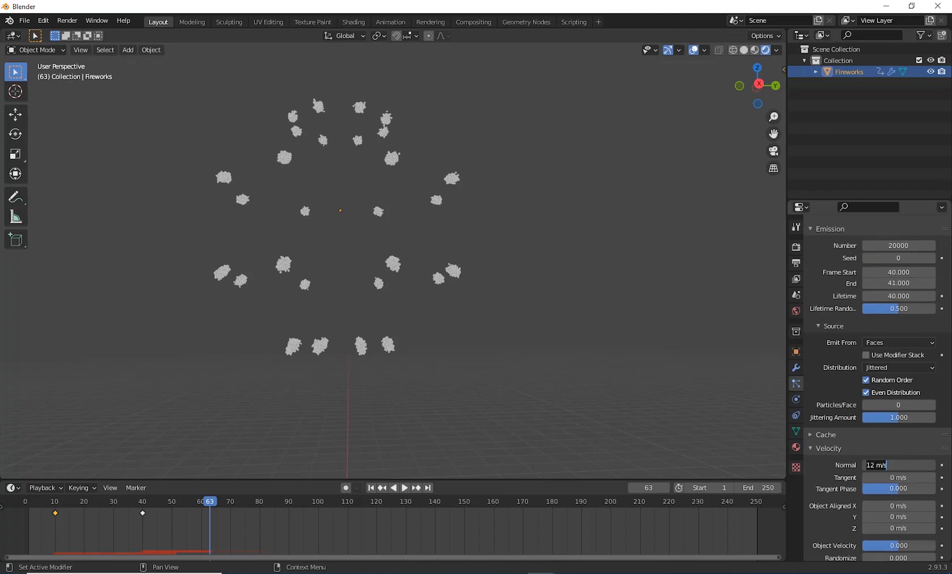
{"action": "type", "text": "10"}
{"action": "key", "text": "Return"}
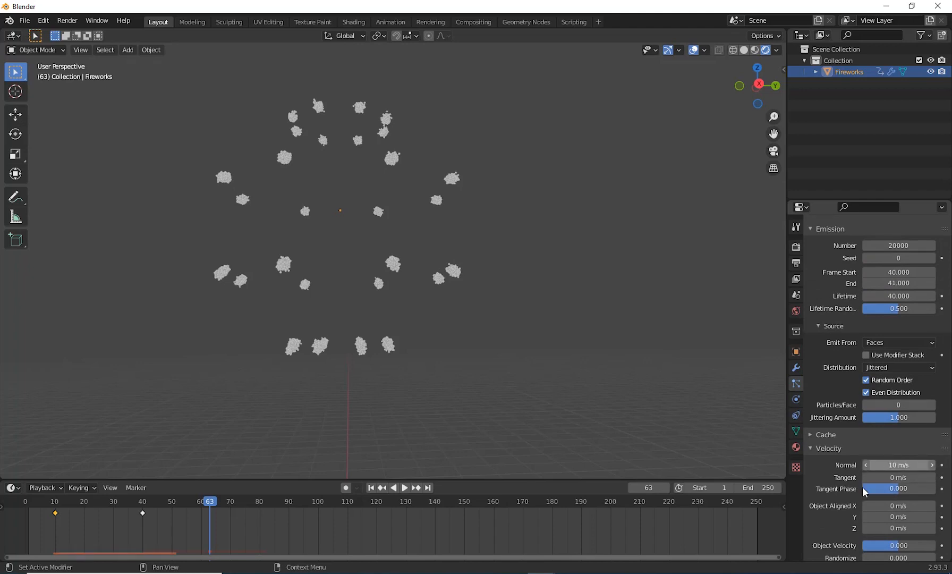
Step: Replay the burst from the first frame at the reduced velocity, then scrub from the start to frame 40
{"action": "key", "text": "shift+Left"}
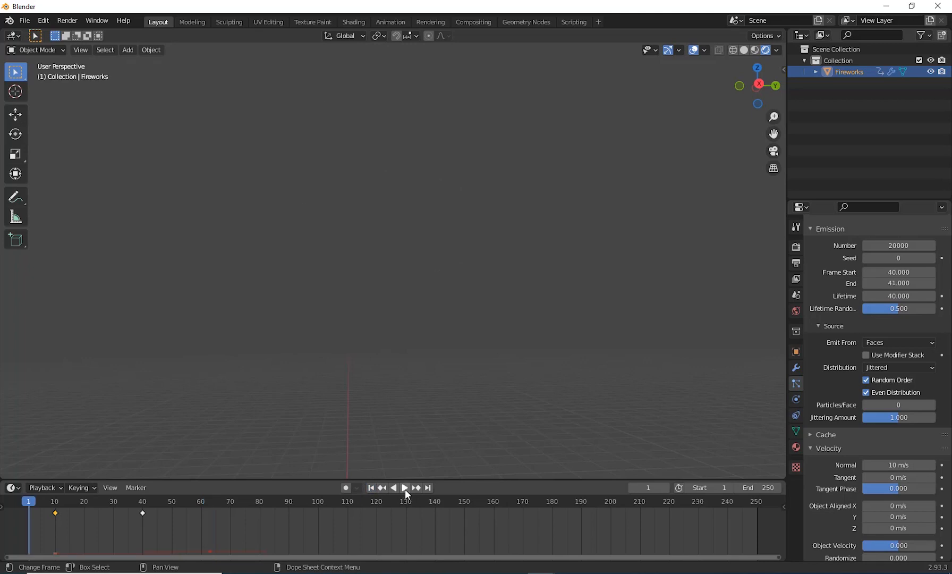
{"action": "left_click", "coordinate": [405, 488]}
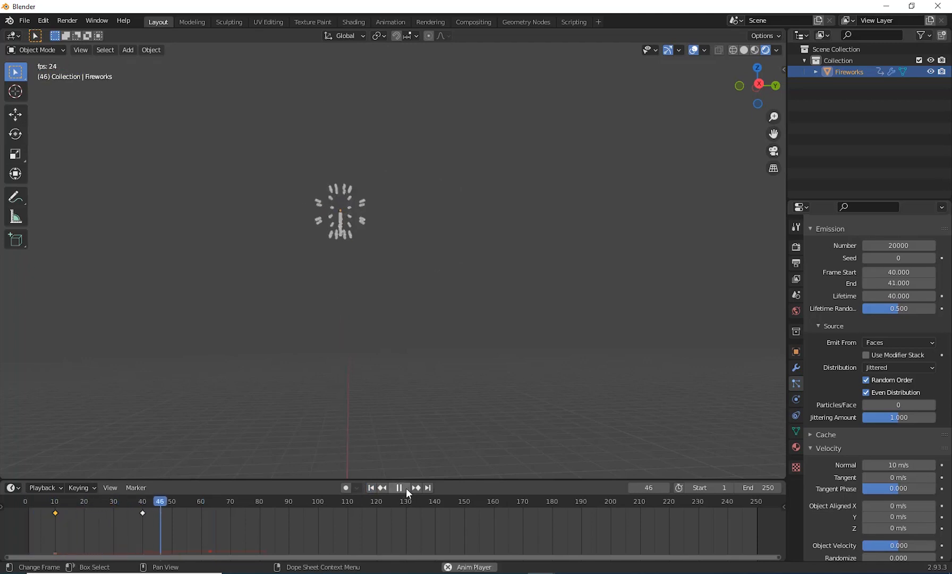
{"action": "left_click", "coordinate": [406, 488]}
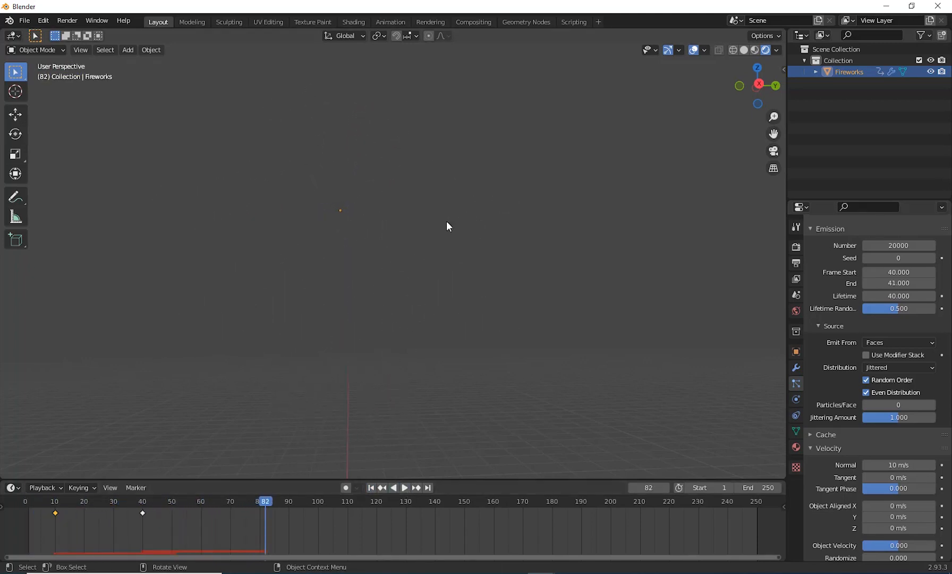
{"action": "key", "text": "shift+Left"}
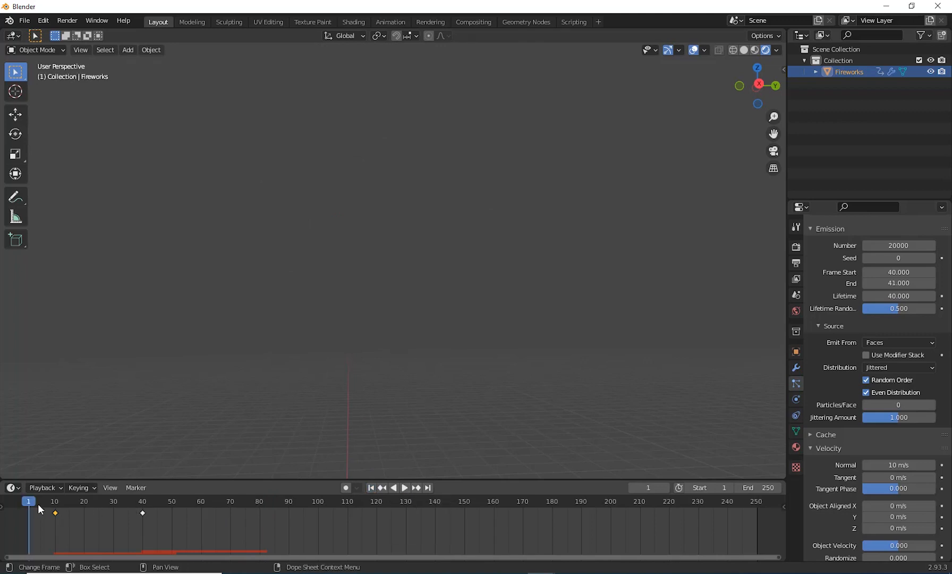
{"action": "left_click_drag", "start_coordinate": [53, 505], "coordinate": [144, 517]}
Step: Set the second particle system's emission End frame to 50
{"action": "scroll", "coordinate": [898, 383], "scroll_direction": "up", "scroll_amount": 4}
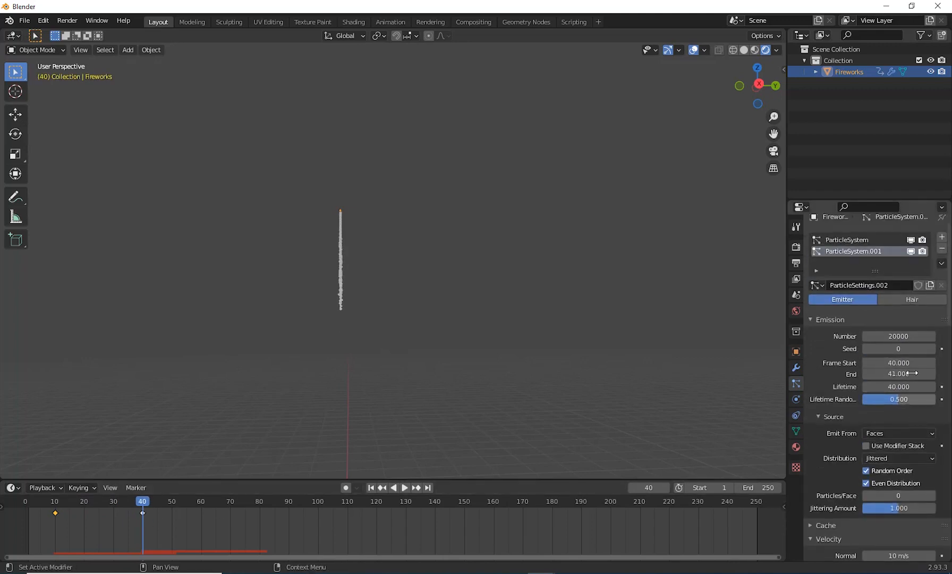
{"action": "left_click", "coordinate": [898, 374]}
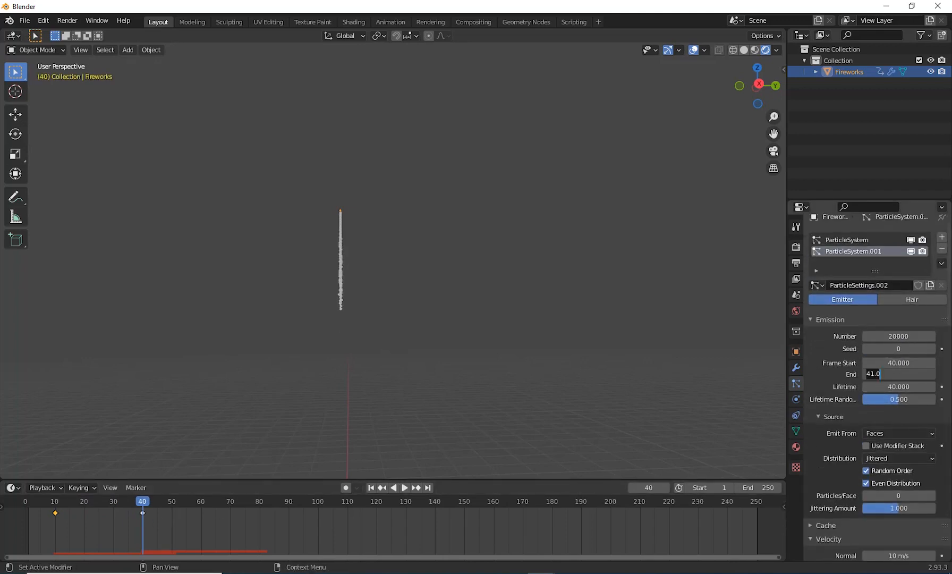
{"action": "type", "text": "50"}
{"action": "key", "text": "Return"}
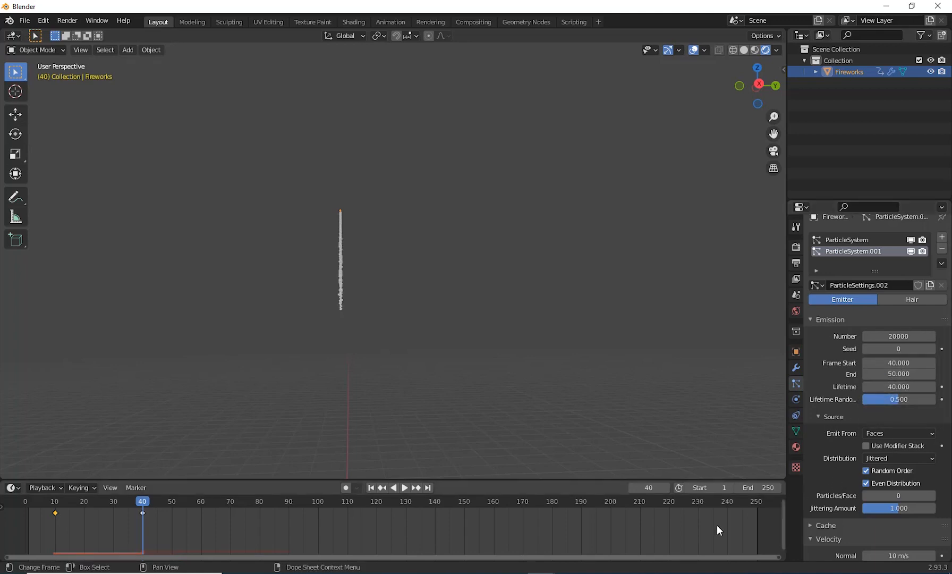
Step: Play the animation from the first frame, pause at frame 76 and examine the shape of the longer burst
{"action": "left_click", "coordinate": [371, 487]}
{"action": "left_click", "coordinate": [405, 488]}
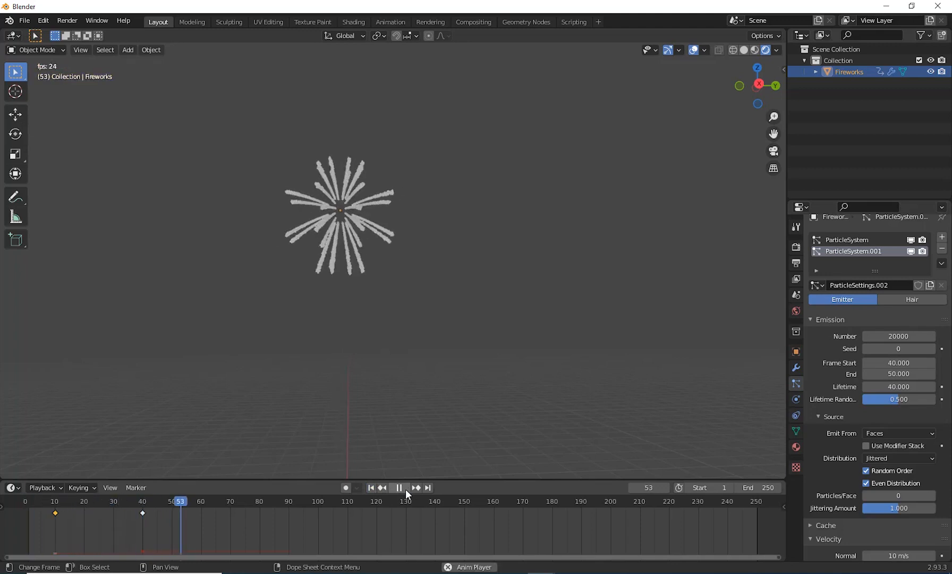
{"action": "left_click", "coordinate": [405, 488]}
{"action": "scroll", "coordinate": [436, 317], "scroll_direction": "down", "scroll_amount": 3}
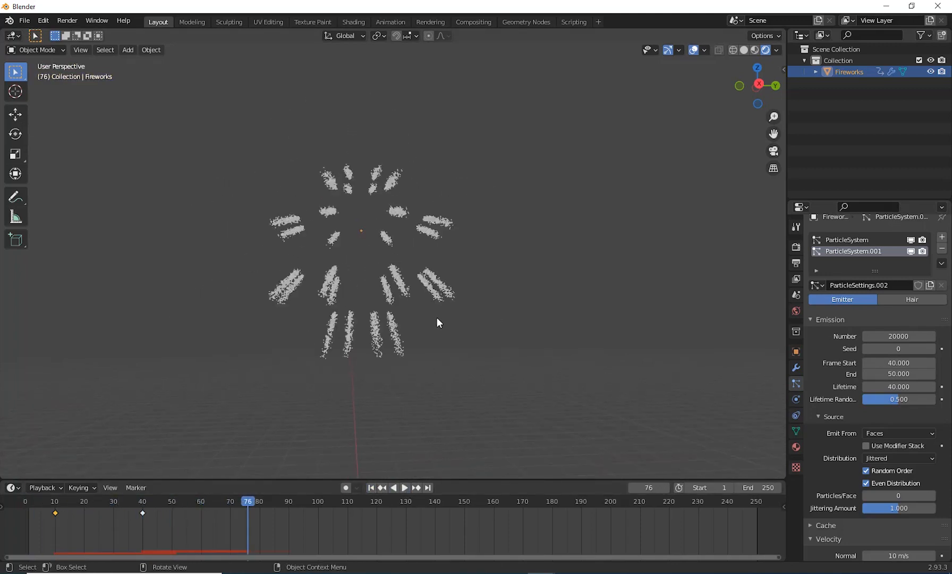
{"action": "middle_click_drag", "start_coordinate": [474, 325], "coordinate": [469, 279]}
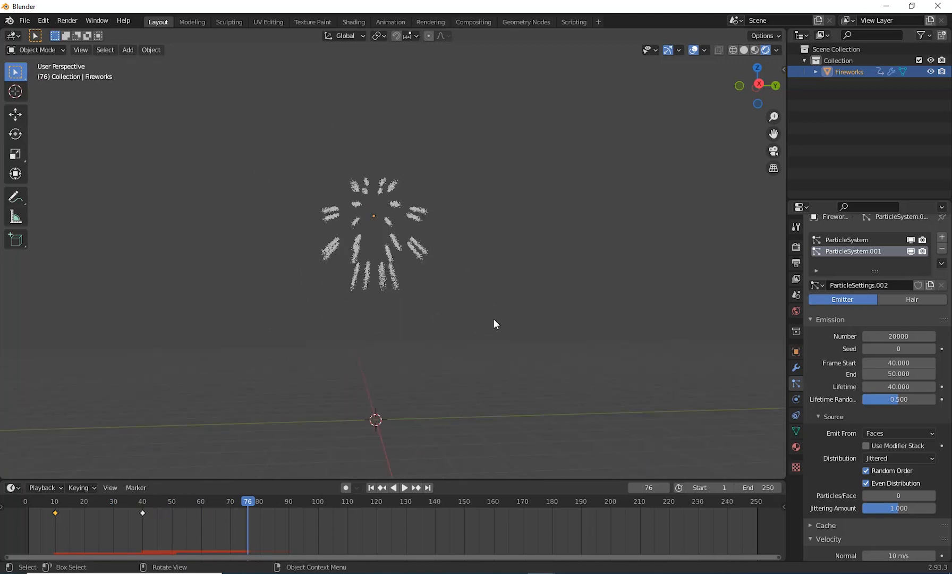
{"action": "middle_click_drag", "start_coordinate": [493, 320], "coordinate": [517, 351], "text": "shift"}
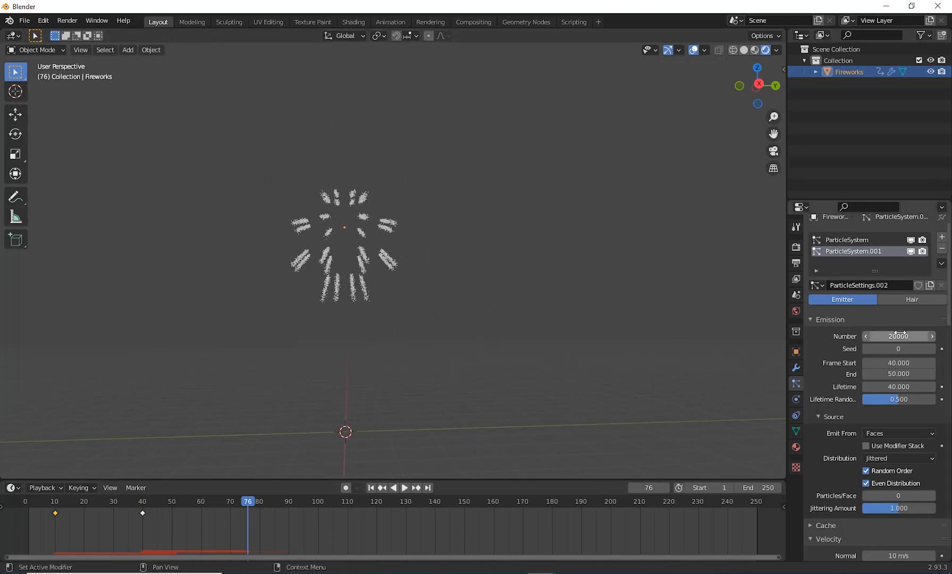
Step: Set the second particle system's Number to 30000, then play the animation from the first frame and pause at frame 69
{"action": "left_click", "coordinate": [871, 337]}
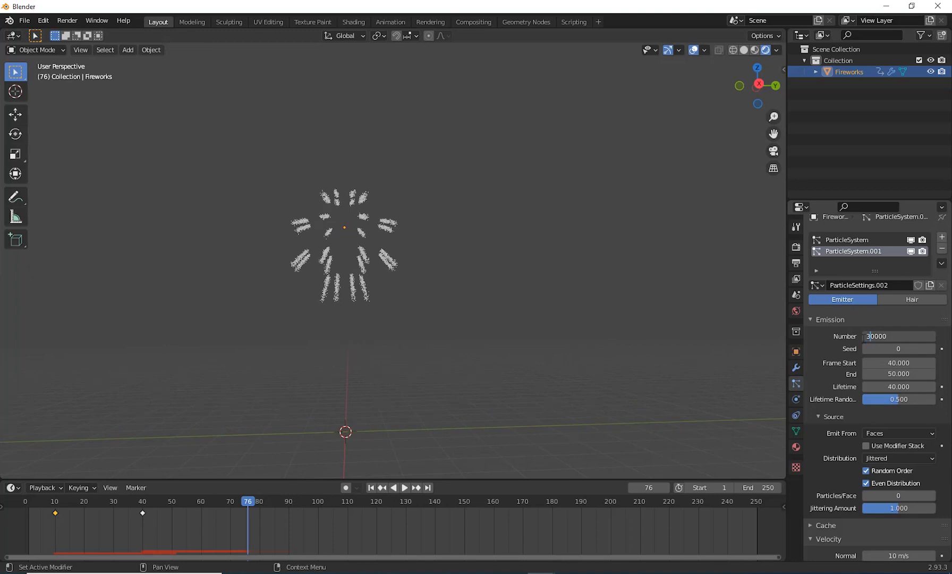
{"action": "key", "text": "Return"}
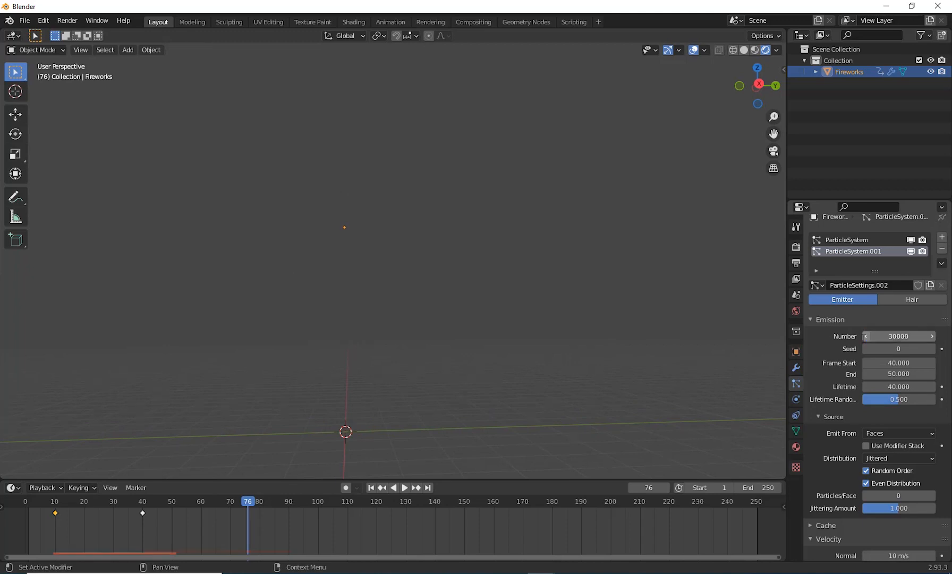
{"action": "left_click", "coordinate": [370, 488]}
{"action": "left_click", "coordinate": [404, 487]}
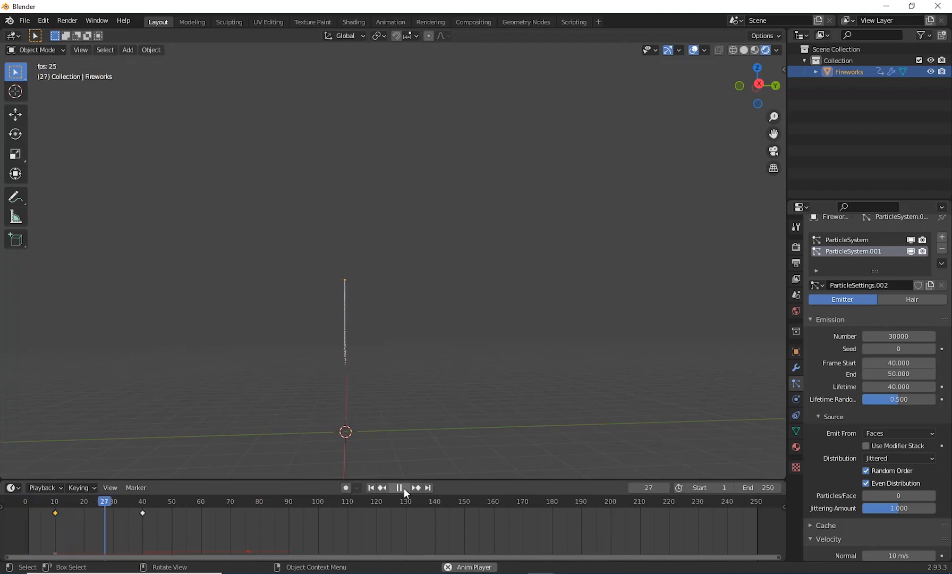
{"action": "left_click", "coordinate": [404, 488]}
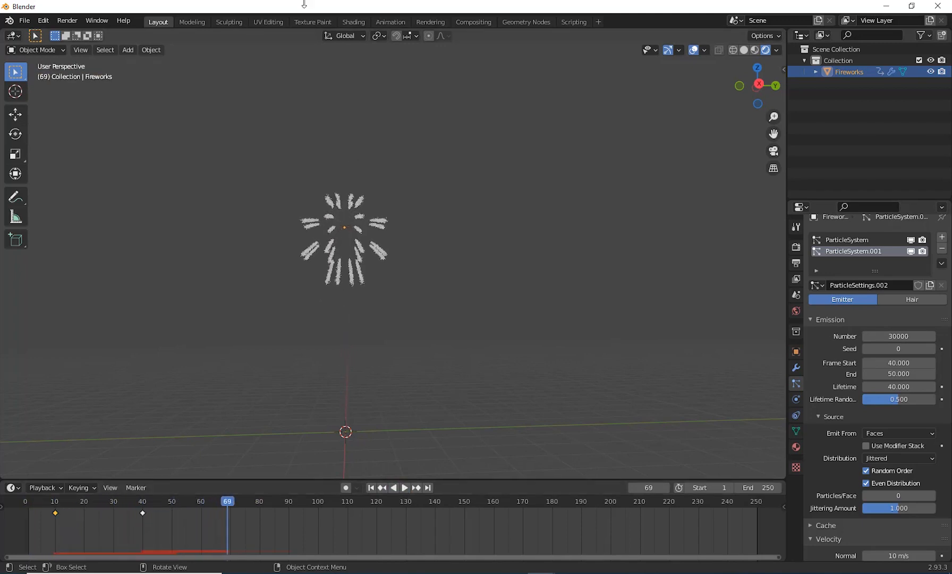
{"action": "middle_click_drag", "start_coordinate": [454, 344], "coordinate": [429, 266]}
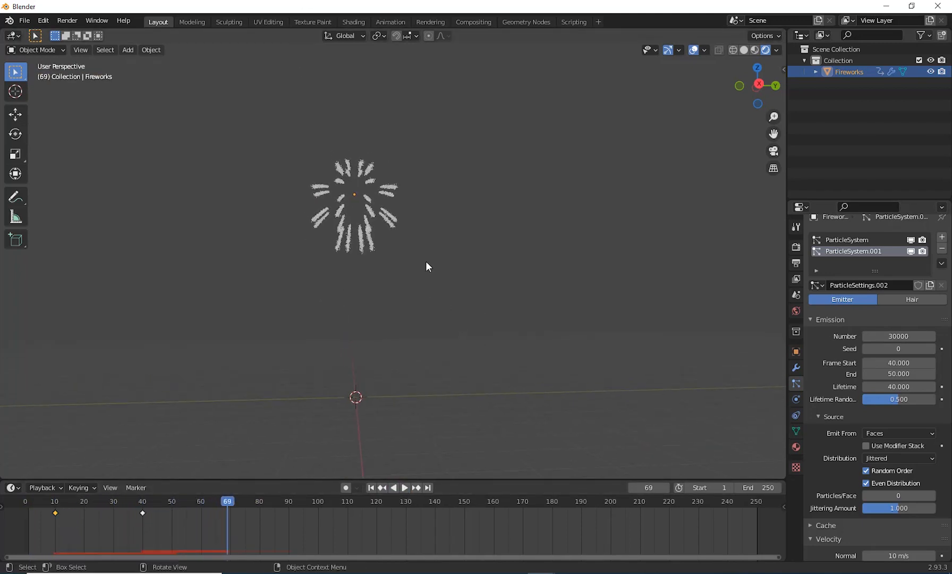
Step: Switch the viewport to solid shading and add an ico sphere mesh at the world origin
{"action": "left_click", "coordinate": [752, 50]}
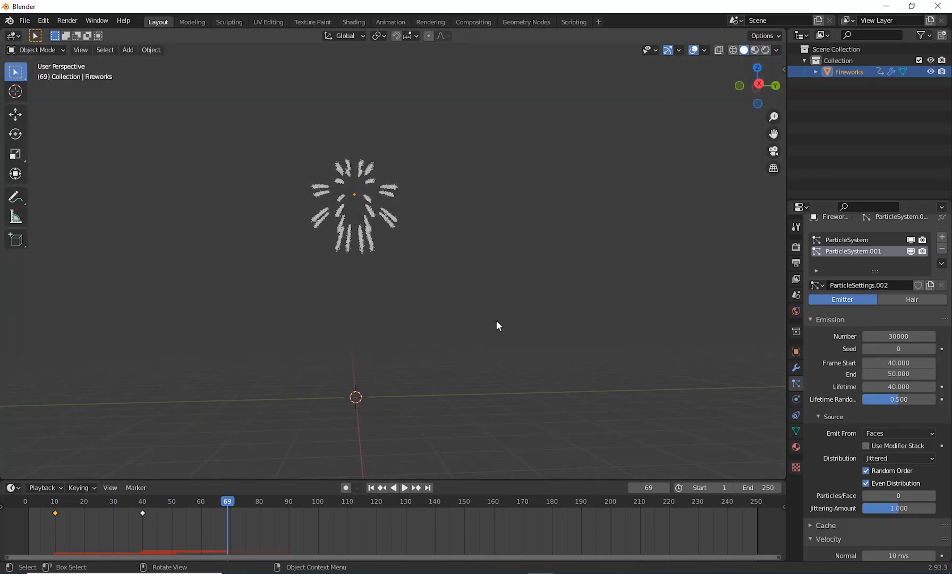
{"action": "mouse_move", "coordinate": [498, 325]}
{"action": "middle_mouse_down"}
{"action": "mouse_move", "coordinate": [476, 315]}
{"action": "mouse_move", "coordinate": [484, 346]}
{"action": "mouse_move", "coordinate": [514, 301]}
{"action": "mouse_move", "coordinate": [472, 328]}
{"action": "mouse_move", "coordinate": [485, 336]}
{"action": "middle_mouse_up"}
{"action": "key", "text": "shift+a"}
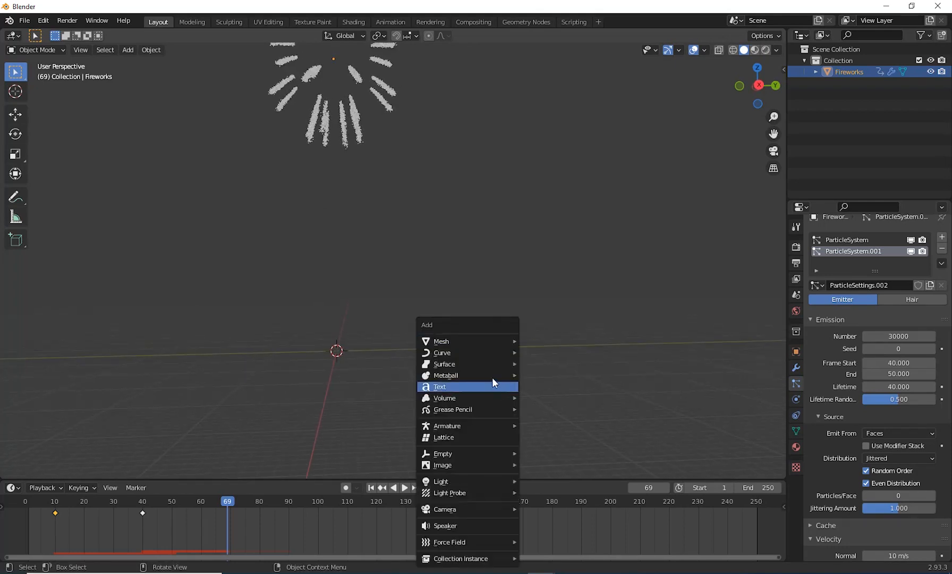
{"action": "mouse_move", "coordinate": [482, 342]}
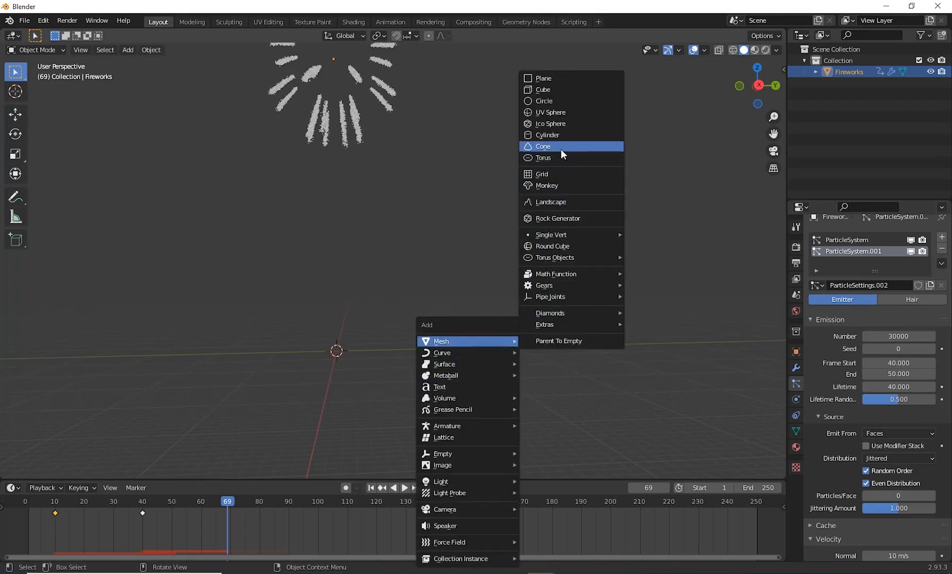
{"action": "left_click", "coordinate": [575, 124]}
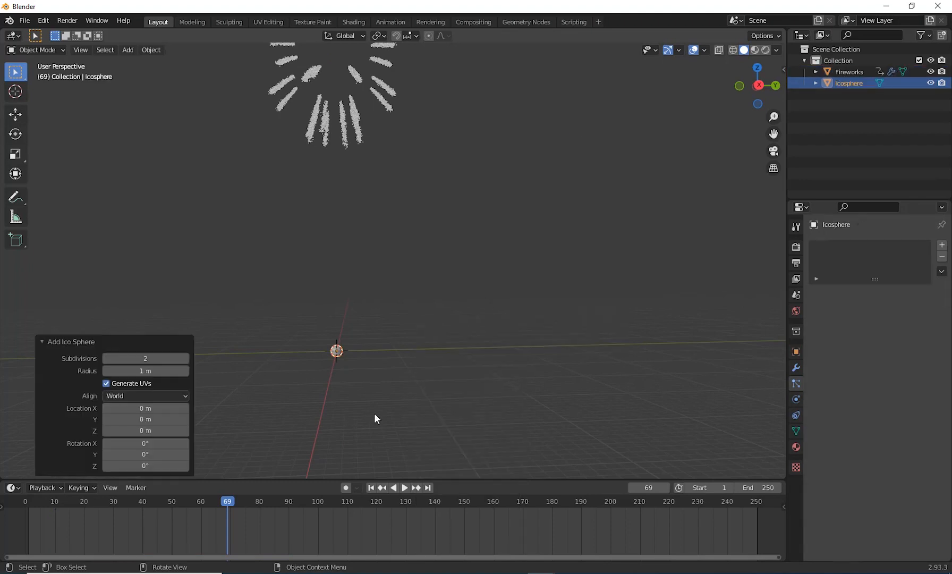
Step: Set the new ico sphere's Subdivisions to 1
{"action": "scroll", "coordinate": [425, 368], "scroll_direction": "up", "scroll_amount": 5}
{"action": "middle_click_drag", "start_coordinate": [373, 434], "coordinate": [529, 414], "text": "shift"}
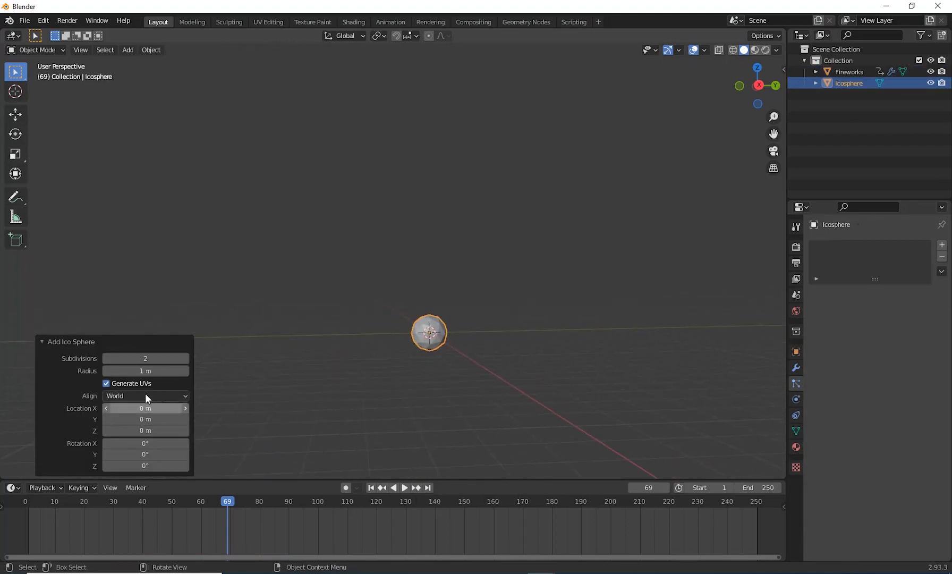
{"action": "left_click", "coordinate": [107, 359]}
Step: Move the ico sphere well below the grid floor, about 57 m down in Z, away from the fireworks
{"action": "scroll", "coordinate": [451, 402], "scroll_direction": "down", "scroll_amount": 5}
{"action": "middle_click_drag", "start_coordinate": [477, 394], "coordinate": [440, 433]}
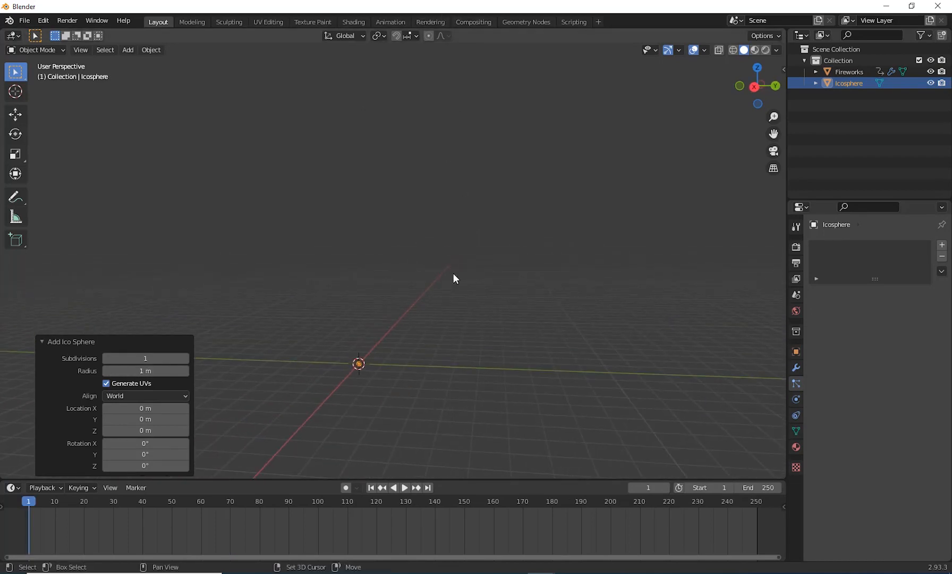
{"action": "middle_click_drag", "start_coordinate": [455, 277], "coordinate": [505, 238], "text": "shift"}
{"action": "key", "text": "g"}
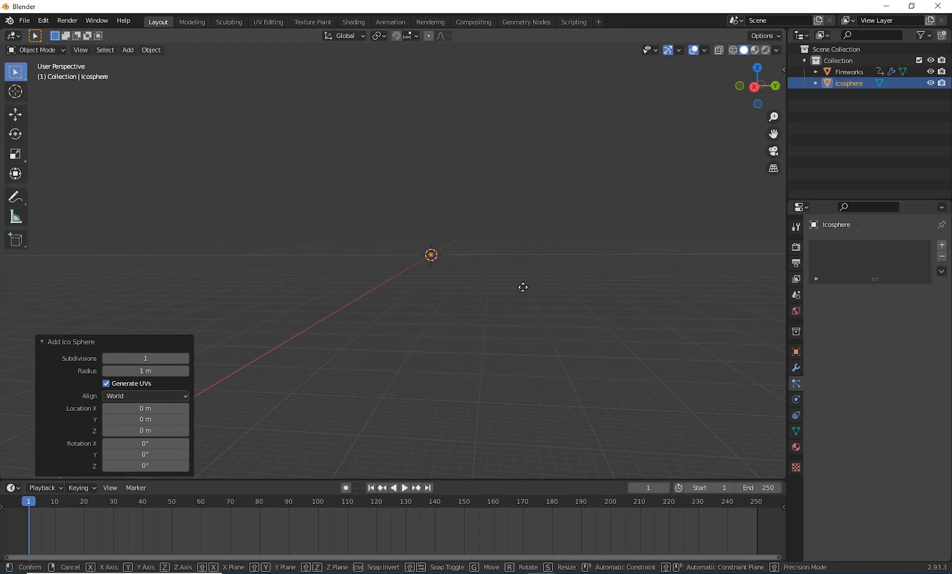
{"action": "left_click", "coordinate": [521, 391]}
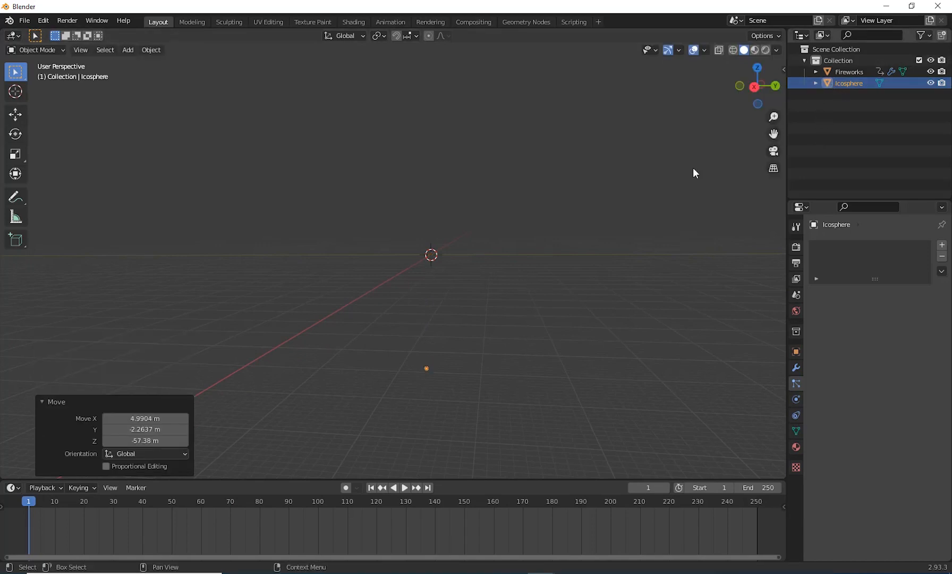
{"action": "middle_click_drag", "start_coordinate": [692, 168], "coordinate": [482, 327]}
Step: Create a new collection in the scene and open its name for editing
{"action": "right_click", "coordinate": [808, 130]}
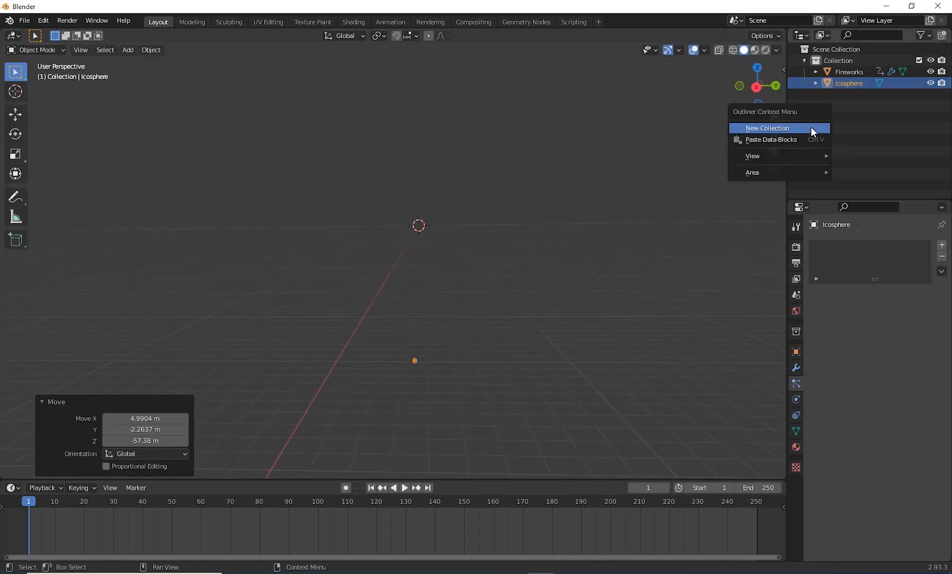
{"action": "left_click", "coordinate": [787, 129]}
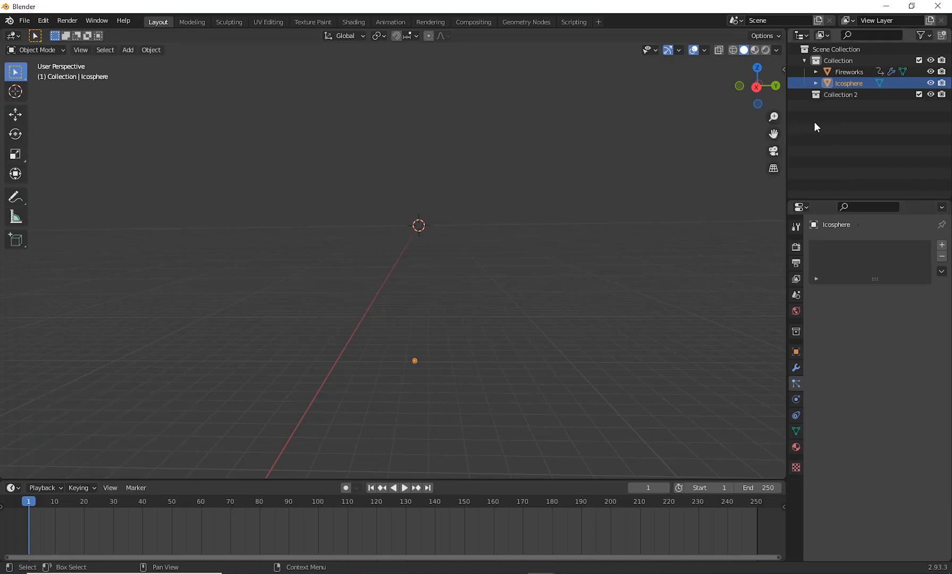
{"action": "double_click", "coordinate": [844, 96]}
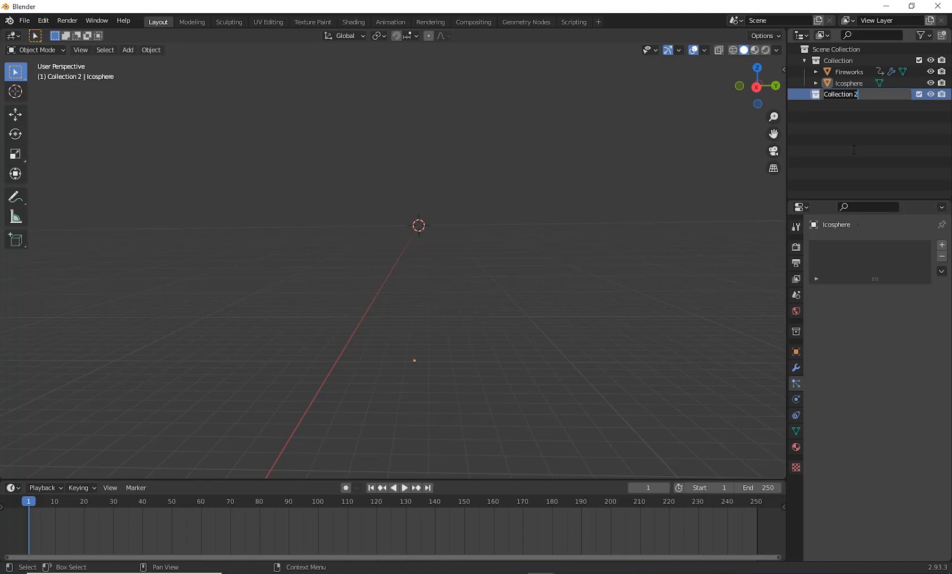
Step: Name the new collection Green Particle and move the ico sphere into it
{"action": "type", "text": "Green Particle"}
{"action": "key", "text": "Return"}
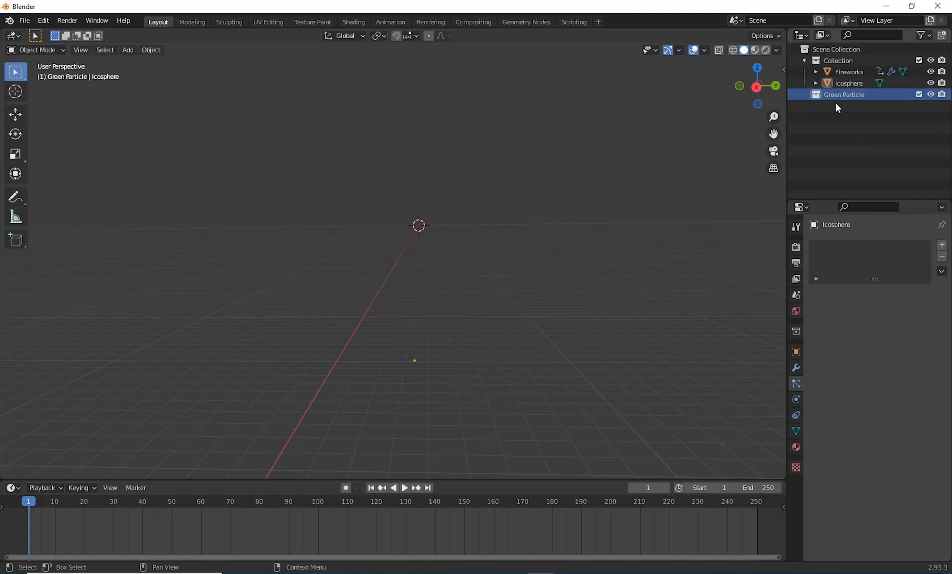
{"action": "left_click", "coordinate": [845, 84]}
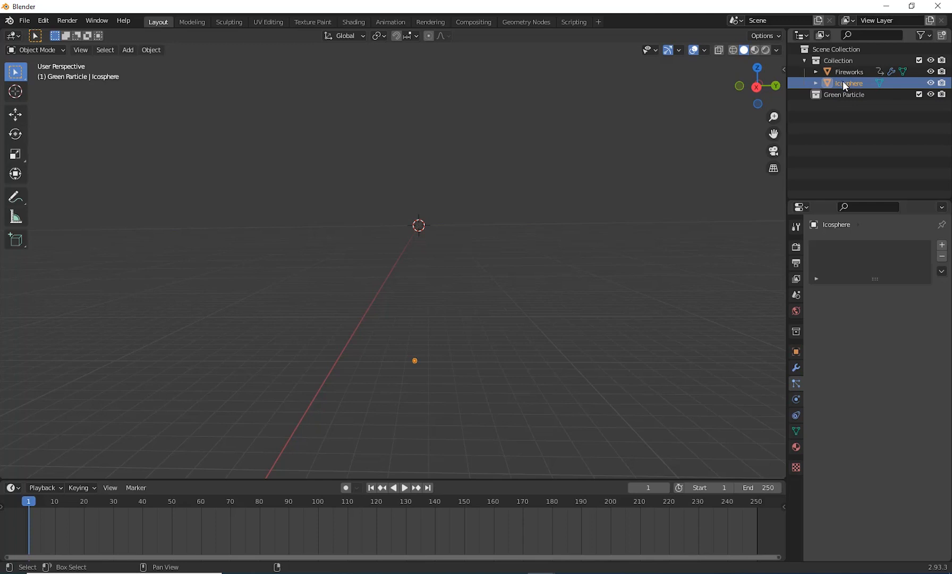
{"action": "left_click_drag", "start_coordinate": [843, 81], "coordinate": [844, 100]}
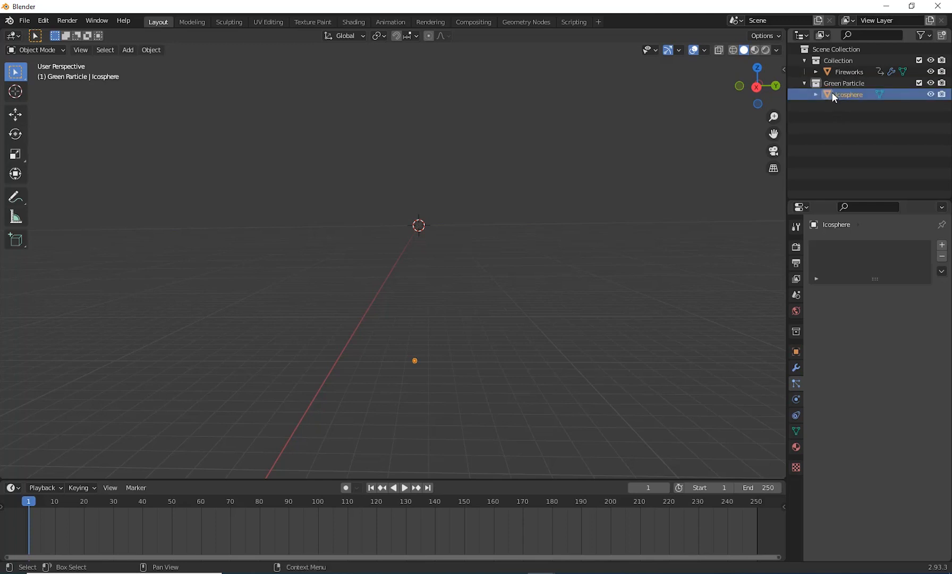
{"action": "left_click", "coordinate": [830, 94]}
{"action": "middle_click_drag", "start_coordinate": [412, 345], "coordinate": [664, 366]}
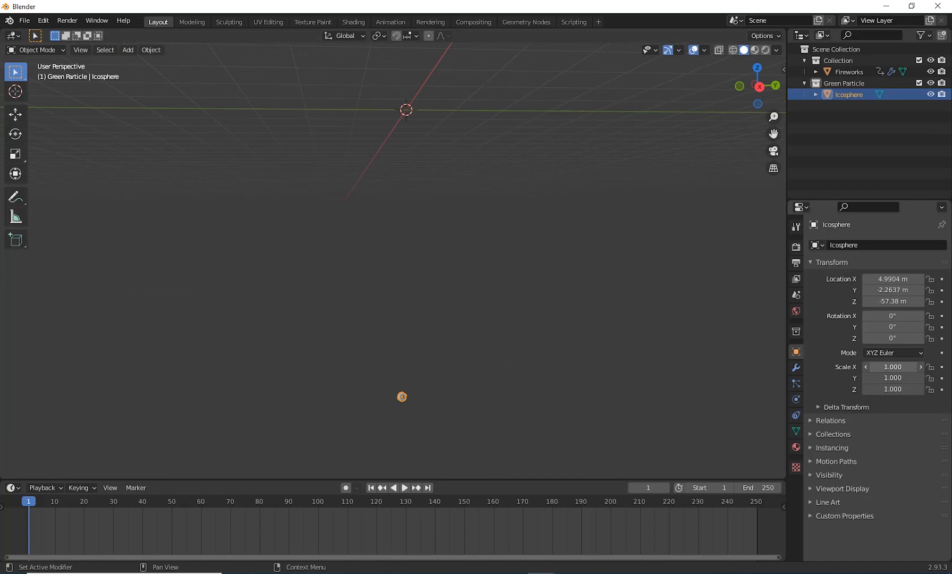
{"action": "left_click_drag", "start_coordinate": [892, 366], "coordinate": [892, 389]}
{"action": "type", "text": "g"}
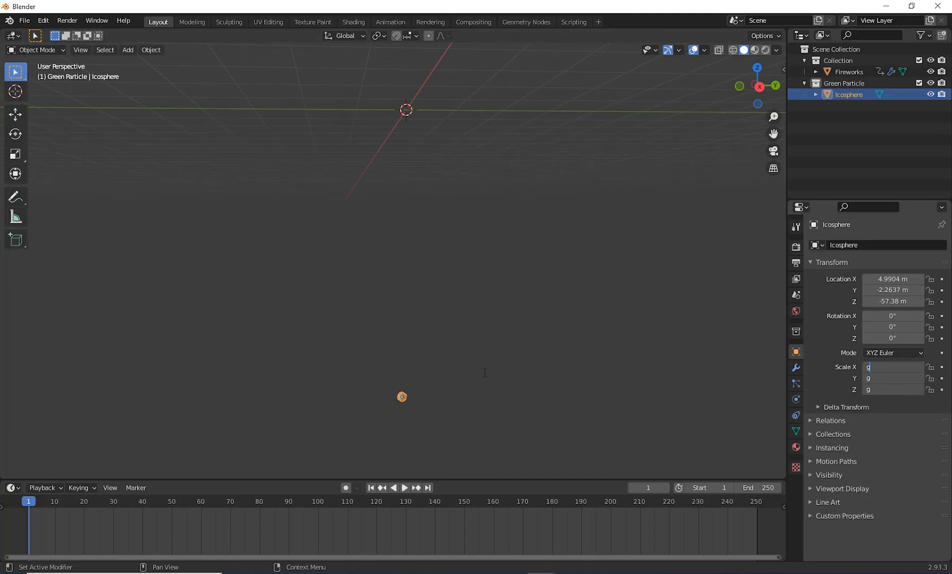
{"action": "key", "text": "Return"}
Step: Move the ico sphere up closer to the grid floor, to about -14.2 m in Z
{"action": "key", "text": "g"}
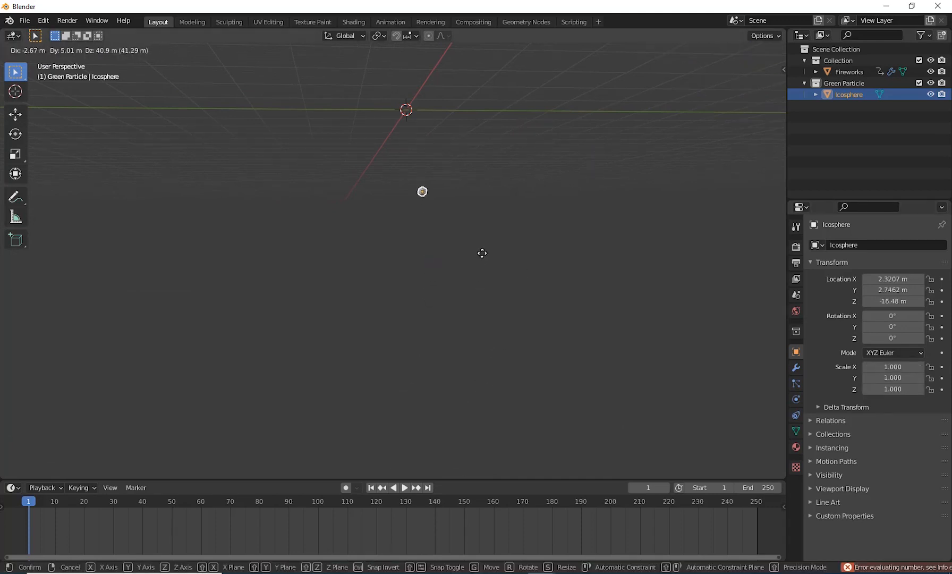
{"action": "left_click", "coordinate": [494, 272]}
{"action": "middle_click_drag", "start_coordinate": [496, 275], "coordinate": [526, 410]}
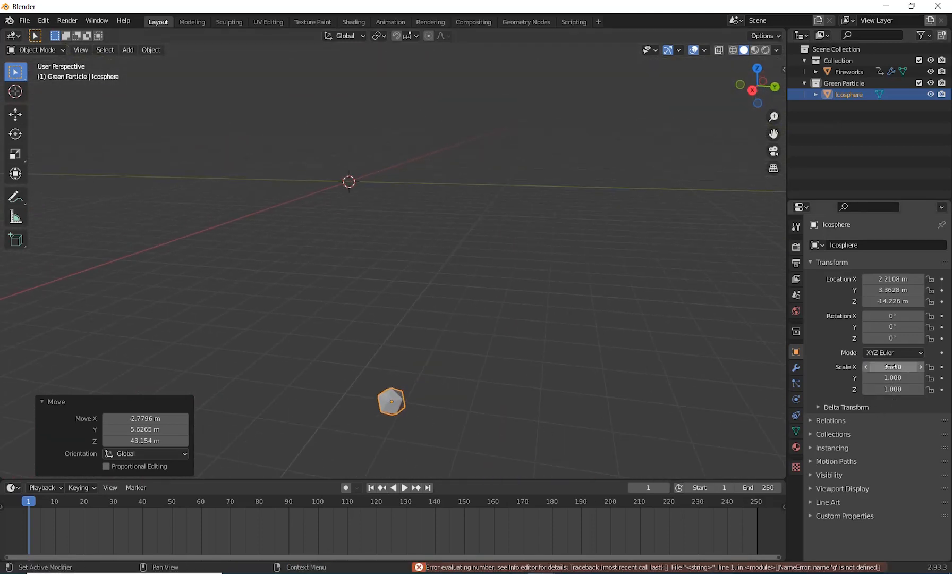
Step: Set the ico sphere's scale to 0.2 on all three axes
{"action": "left_click_drag", "start_coordinate": [890, 367], "coordinate": [892, 389]}
{"action": "type", "text": ".2"}
{"action": "key", "text": "Return"}
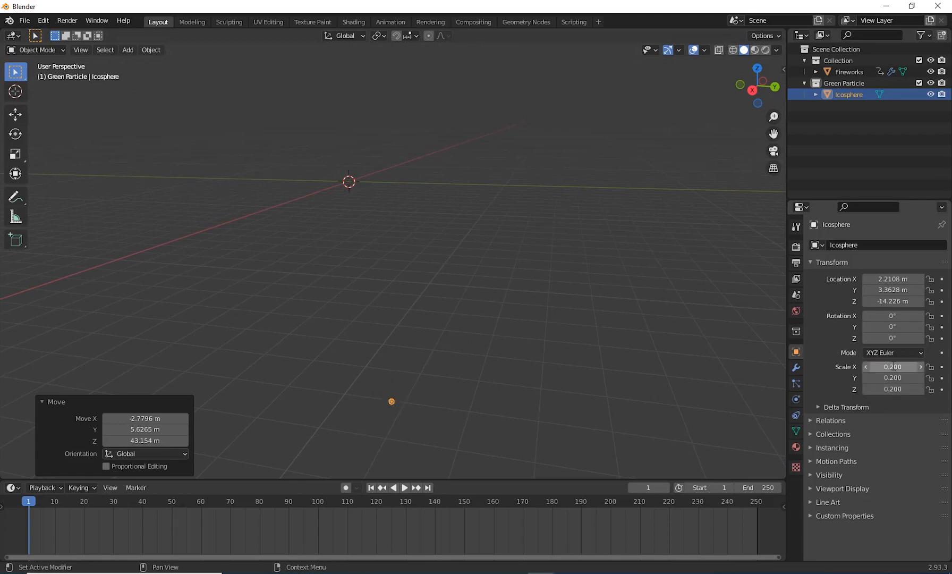
Step: Duplicate the ico sphere twice, placing the copies side by side in a row about 1 m apart
{"action": "mouse_move", "coordinate": [336, 318]}
{"action": "middle_mouse_down"}
{"action": "mouse_move", "coordinate": [498, 260]}
{"action": "mouse_move", "coordinate": [510, 322]}
{"action": "mouse_move", "coordinate": [524, 275]}
{"action": "mouse_move", "coordinate": [492, 305]}
{"action": "mouse_move", "coordinate": [351, 315]}
{"action": "middle_mouse_up"}
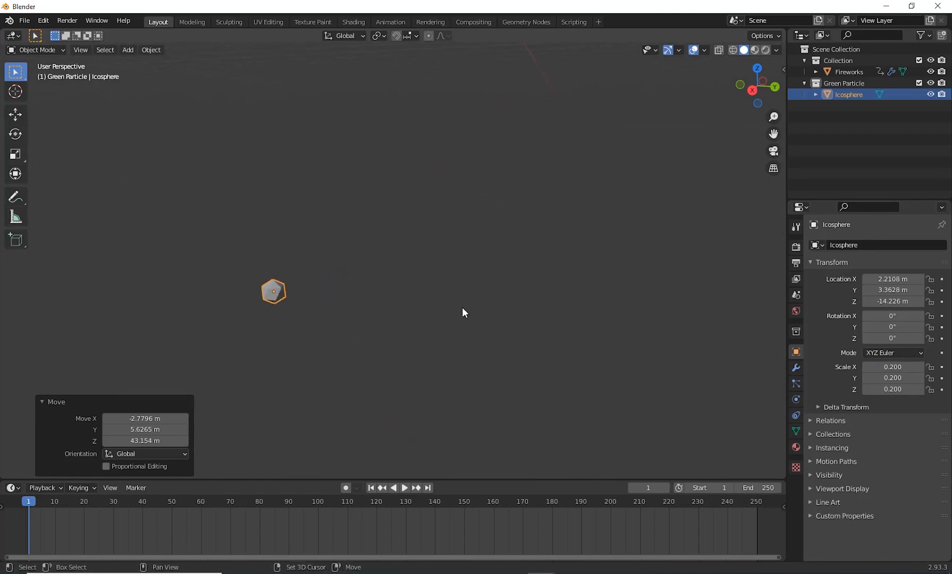
{"action": "middle_click_drag", "start_coordinate": [462, 307], "coordinate": [675, 278], "text": "shift"}
{"action": "middle_click_drag", "start_coordinate": [548, 239], "coordinate": [469, 302], "text": "shift"}
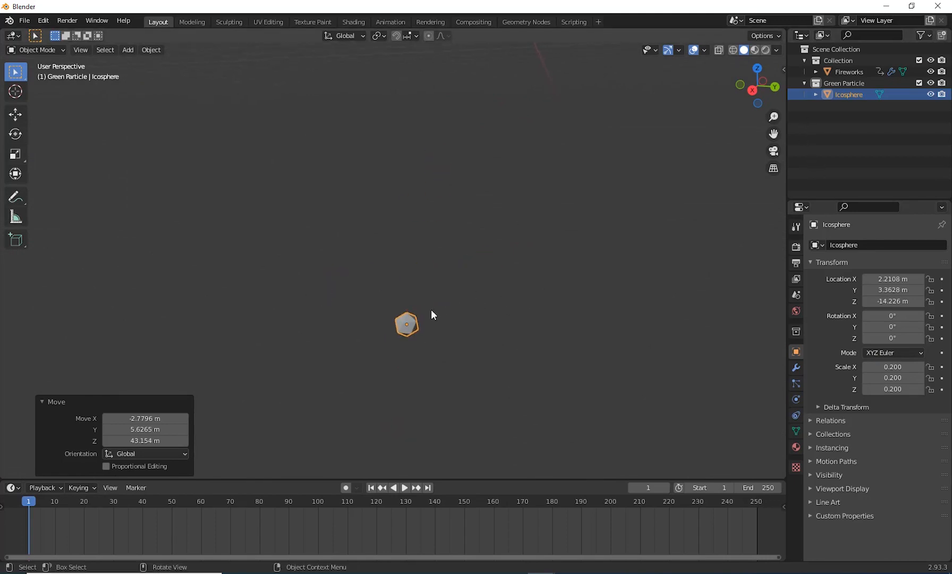
{"action": "left_click", "coordinate": [402, 331]}
{"action": "key", "text": "shift+d"}
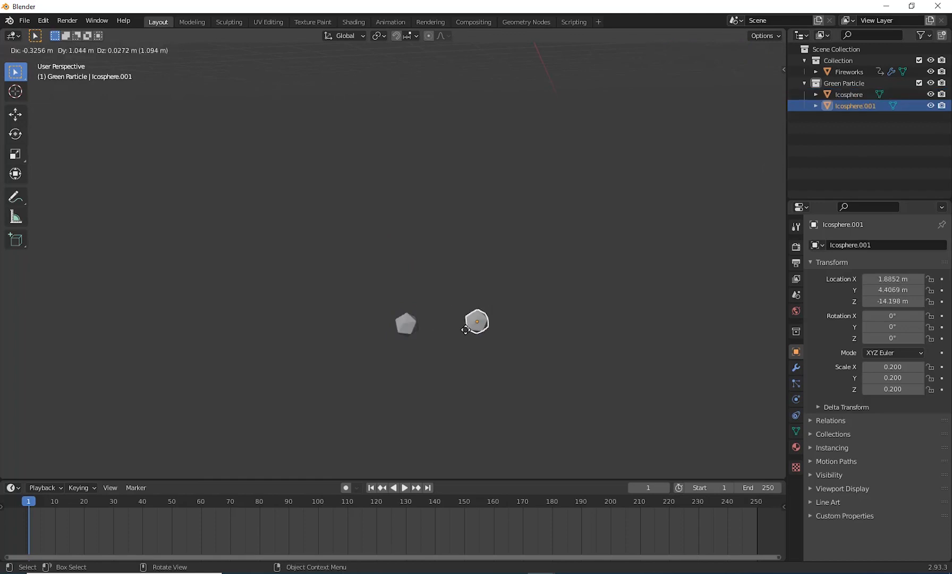
{"action": "left_click", "coordinate": [465, 329]}
{"action": "key", "text": "shift+d"}
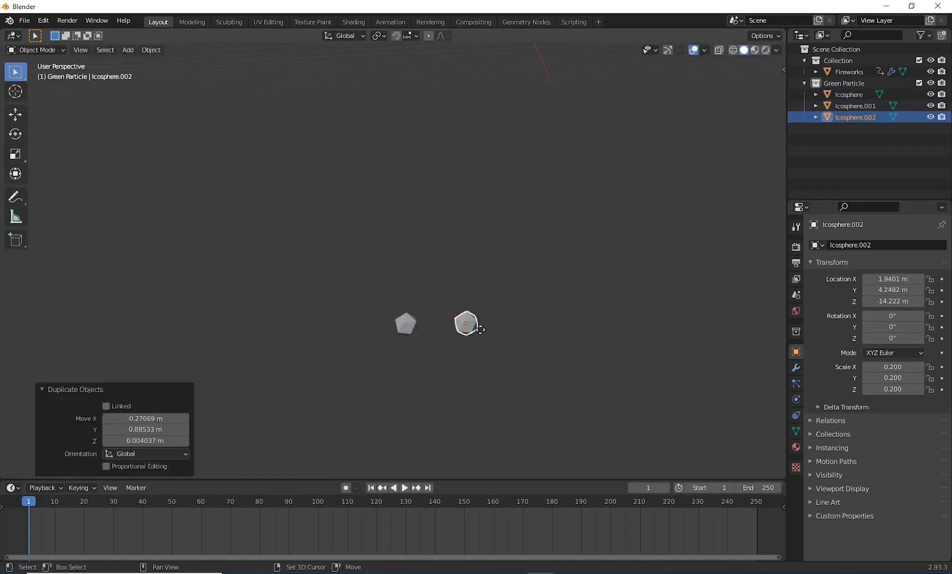
{"action": "left_click", "coordinate": [537, 325]}
{"action": "middle_click_drag", "start_coordinate": [580, 359], "coordinate": [520, 354], "text": "shift"}
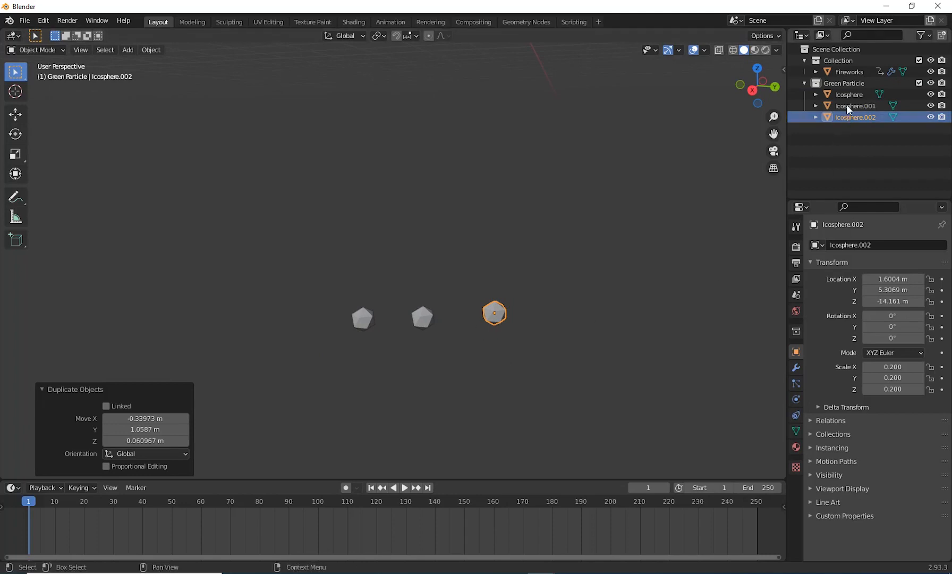
Step: Select the original ico sphere, show its material settings and switch the viewport to rendered shading
{"action": "left_click", "coordinate": [360, 323]}
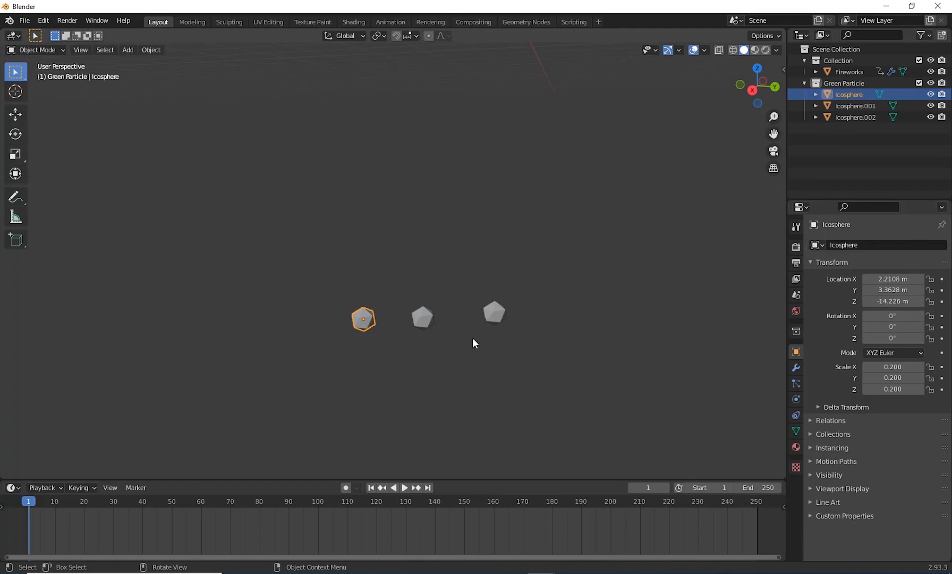
{"action": "middle_click_drag", "start_coordinate": [477, 339], "coordinate": [477, 343]}
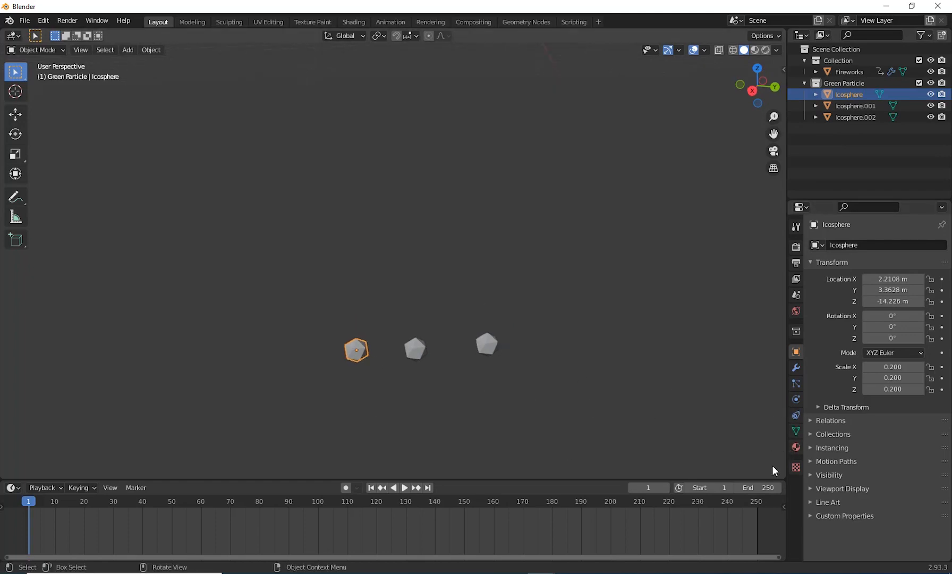
{"action": "left_click", "coordinate": [795, 447]}
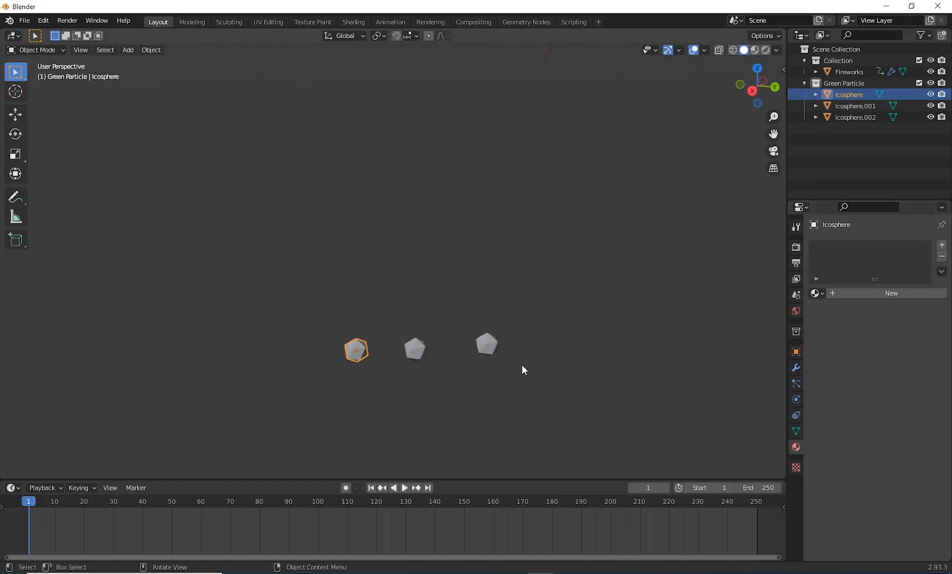
{"action": "middle_click_drag", "start_coordinate": [525, 354], "coordinate": [530, 349]}
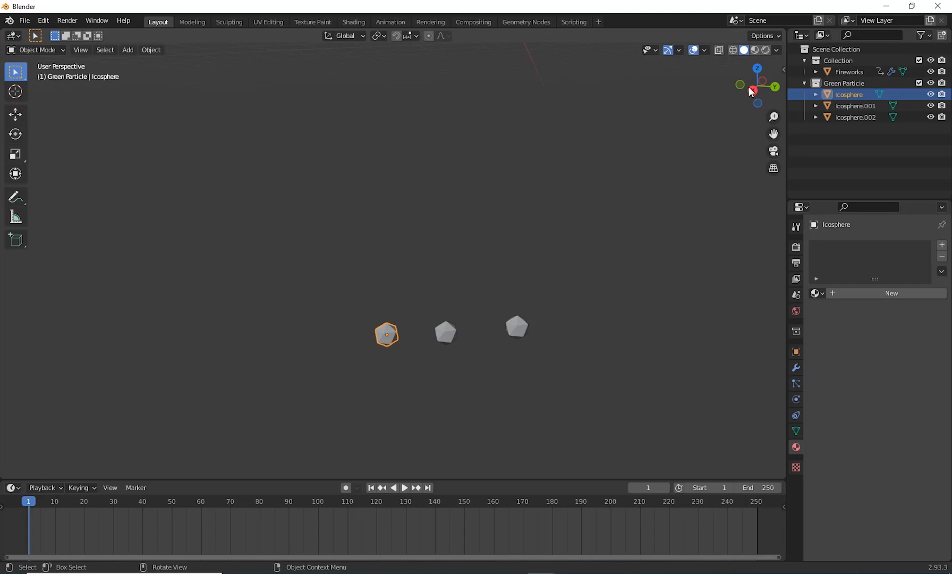
{"action": "left_click", "coordinate": [765, 50]}
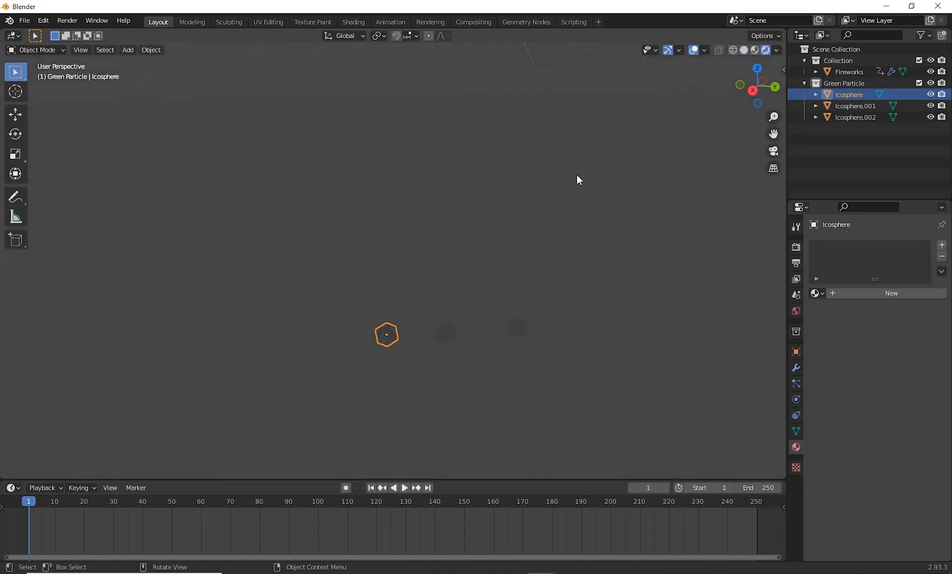
Step: Give the original ico sphere a new material with an Emission surface at strength 200
{"action": "left_click", "coordinate": [942, 246]}
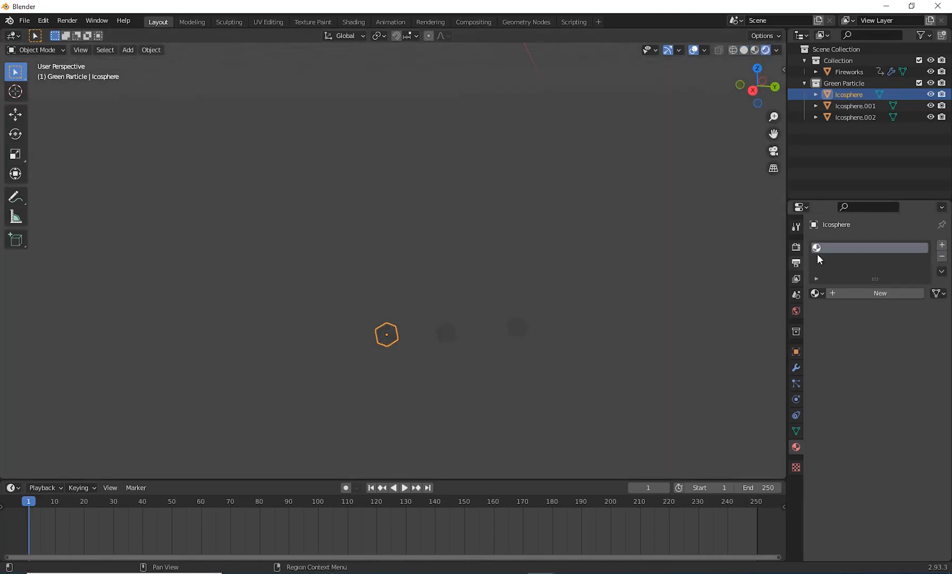
{"action": "left_click", "coordinate": [861, 295]}
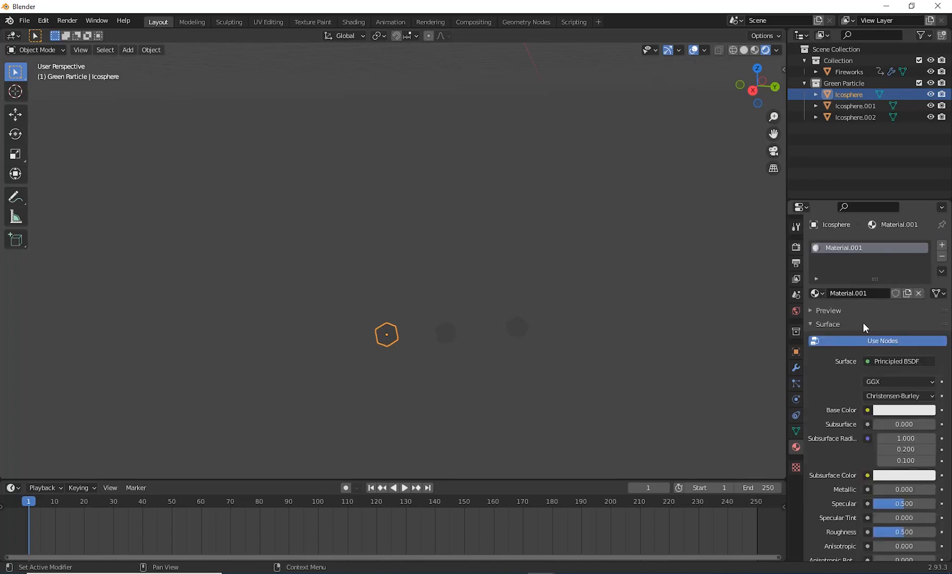
{"action": "left_click", "coordinate": [883, 361]}
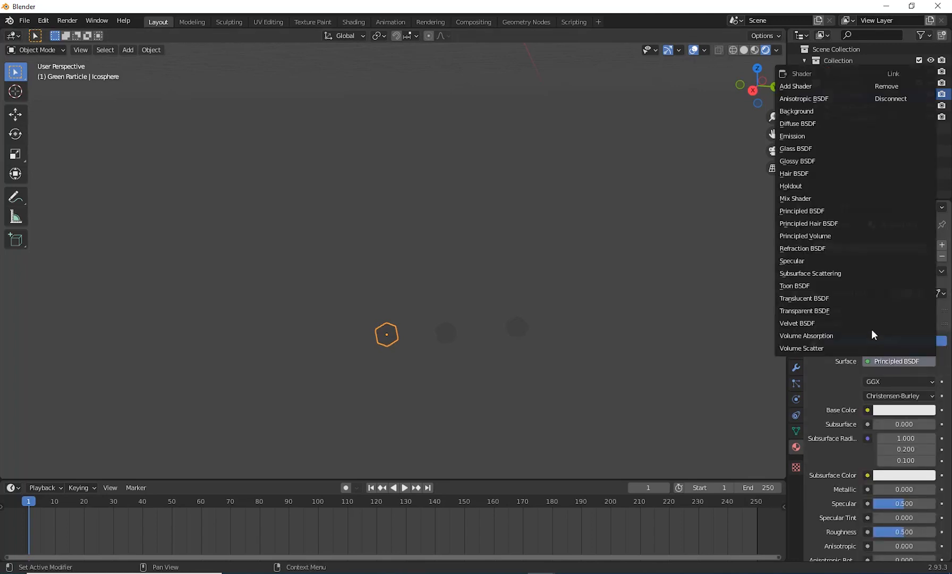
{"action": "left_click", "coordinate": [808, 137]}
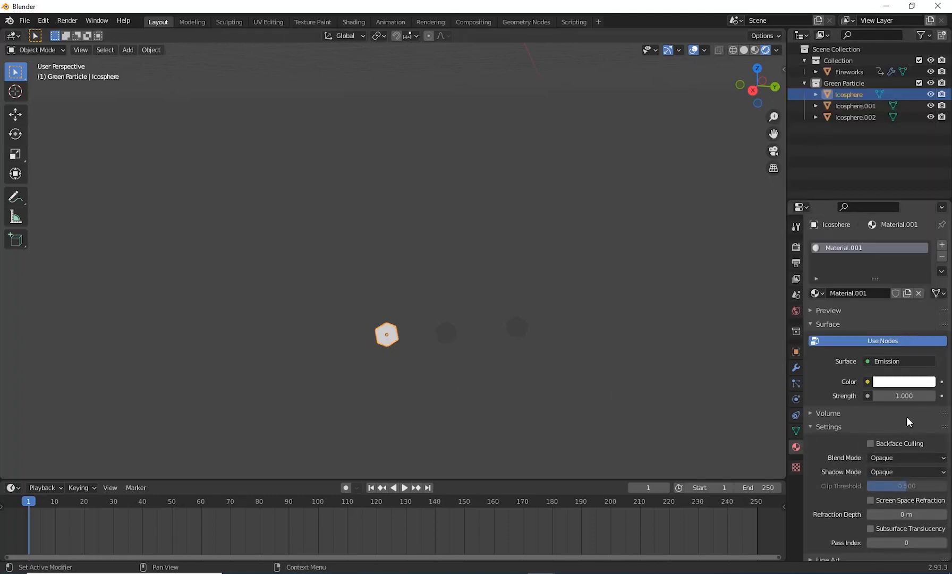
{"action": "left_click", "coordinate": [904, 396]}
{"action": "type", "text": "1.0"}
{"action": "key", "text": "Return"}
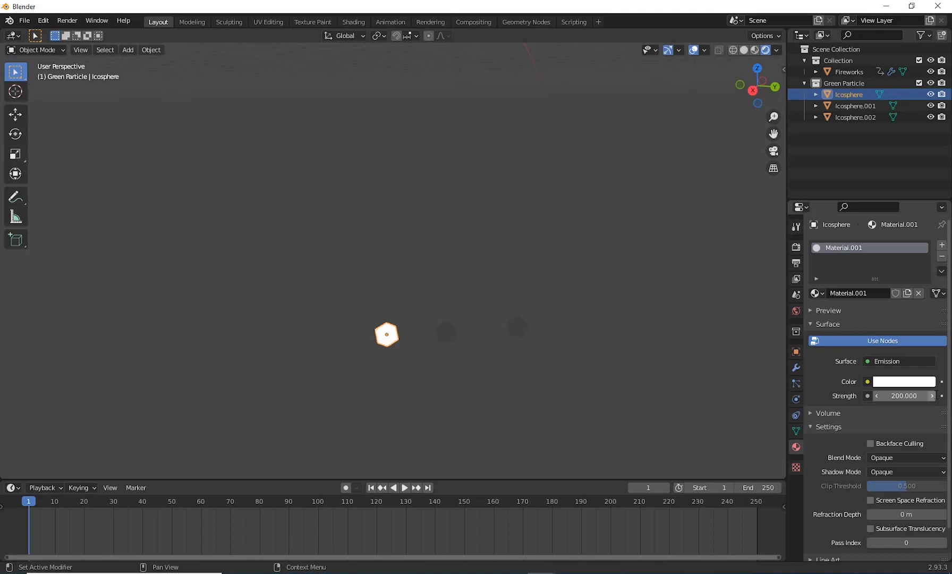
Step: Enable Ambient Occlusion and Bloom in the Eevee render settings and check the glow around the emissive sphere
{"action": "left_click", "coordinate": [795, 247]}
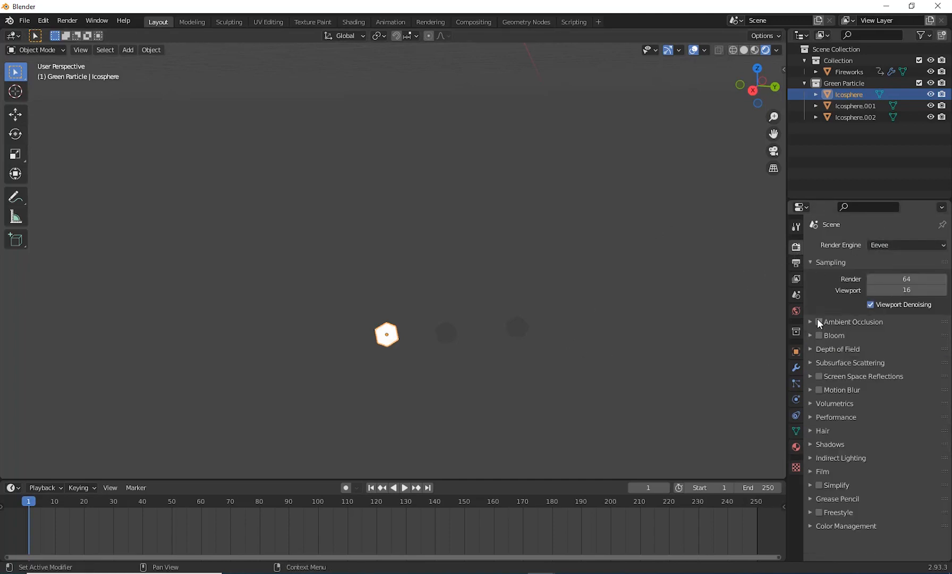
{"action": "left_click", "coordinate": [818, 335]}
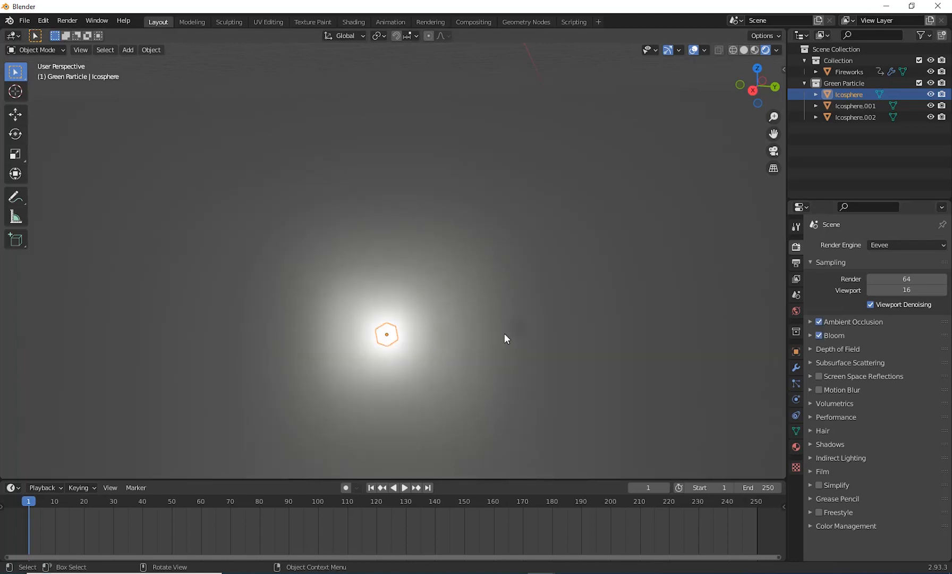
{"action": "scroll", "coordinate": [544, 353], "scroll_direction": "down", "scroll_amount": 4}
{"action": "scroll", "coordinate": [544, 353], "scroll_direction": "up", "scroll_amount": 5}
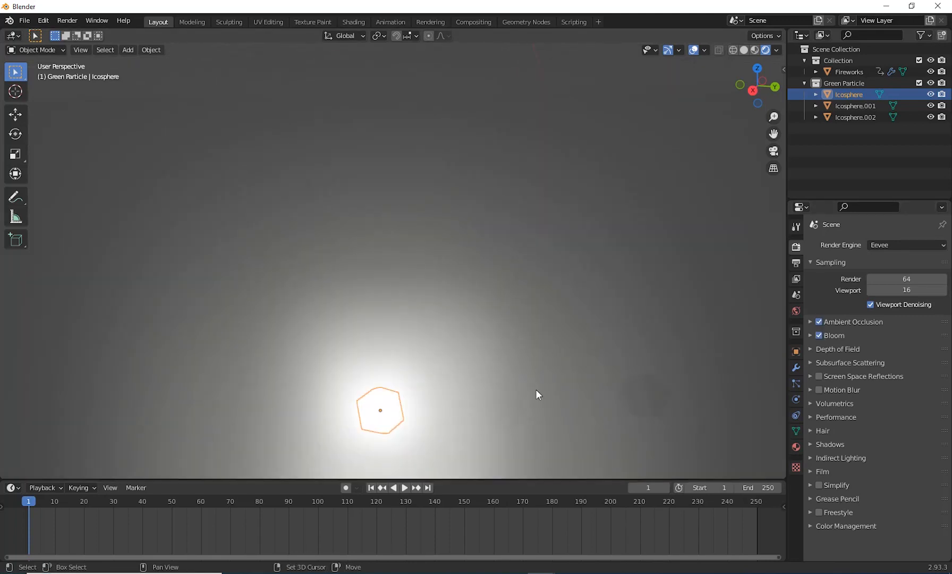
{"action": "middle_click_drag", "start_coordinate": [536, 389], "coordinate": [596, 394], "text": "shift"}
{"action": "scroll", "coordinate": [527, 360], "scroll_direction": "down", "scroll_amount": 7}
{"action": "scroll", "coordinate": [534, 374], "scroll_direction": "up", "scroll_amount": 3}
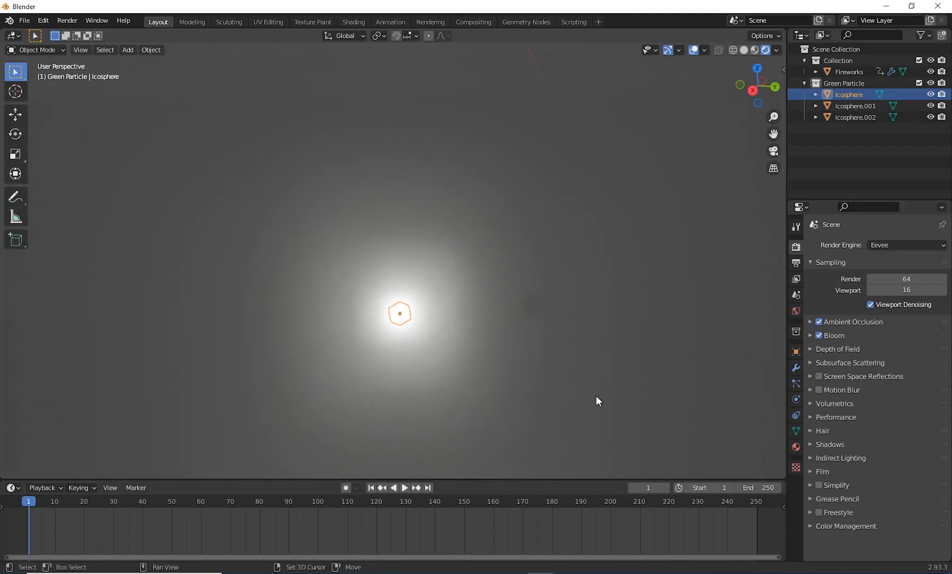
Step: Set the original sphere's emission color to a darkened, fully saturated green with hue 0.334
{"action": "left_click", "coordinate": [795, 447]}
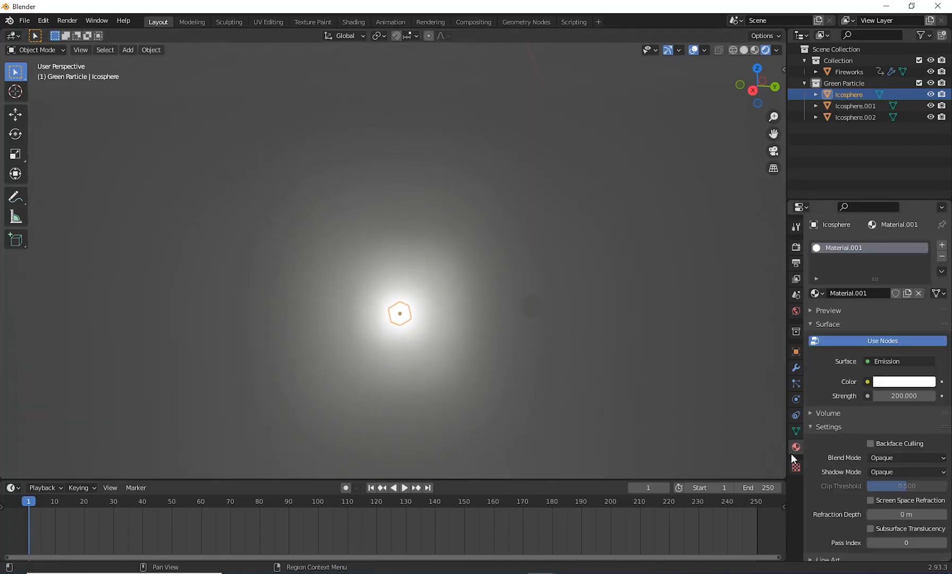
{"action": "left_click", "coordinate": [898, 385]}
{"action": "left_click_drag", "start_coordinate": [871, 269], "coordinate": [839, 239]}
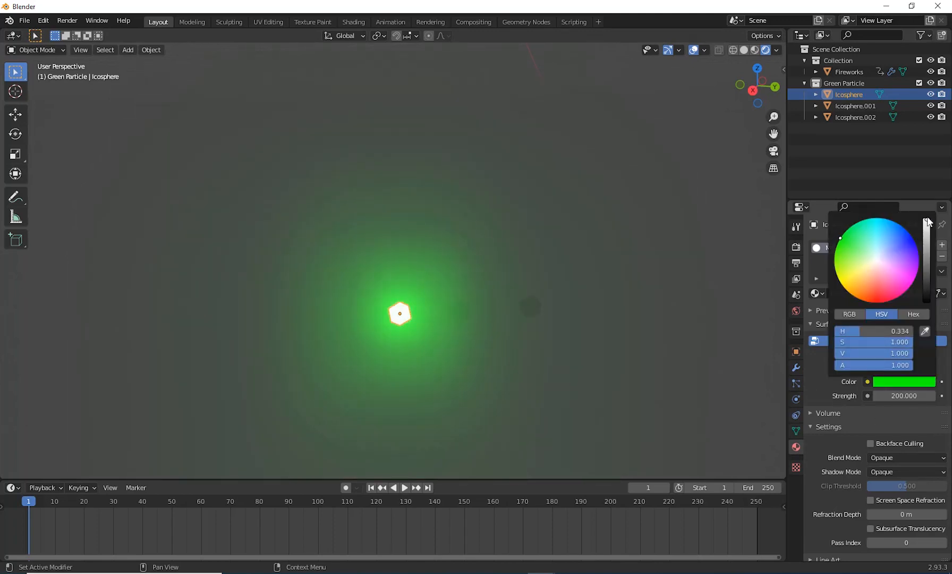
{"action": "left_click_drag", "start_coordinate": [928, 222], "coordinate": [926, 256]}
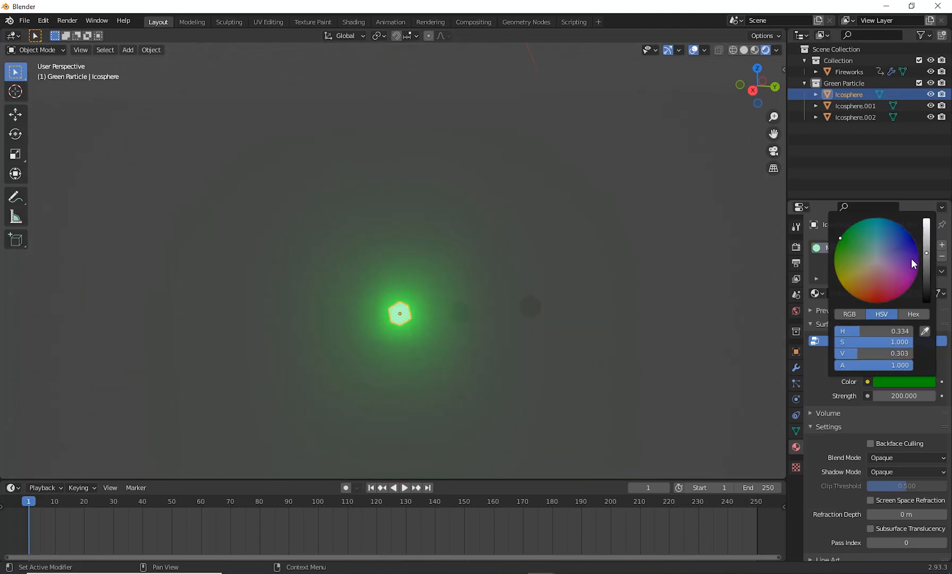
Step: Give the middle ico sphere a new material with an Emission surface in bright yellowish green
{"action": "left_click", "coordinate": [462, 318]}
{"action": "left_click", "coordinate": [844, 293]}
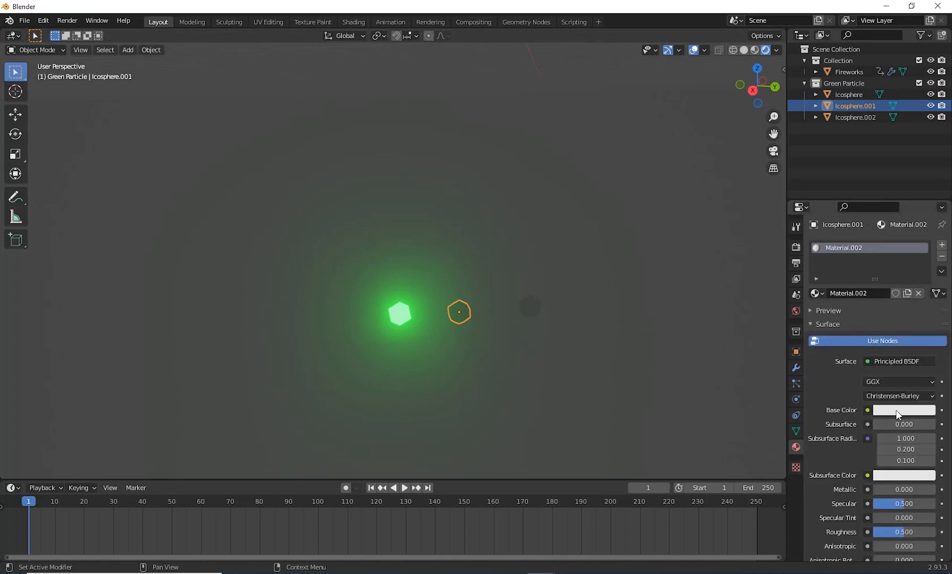
{"action": "left_click", "coordinate": [896, 361]}
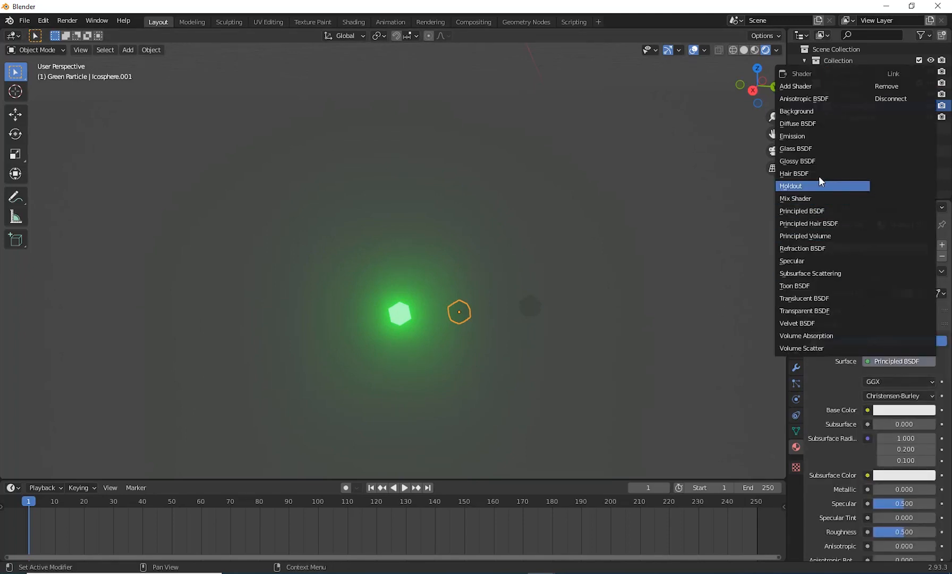
{"action": "left_click", "coordinate": [806, 137]}
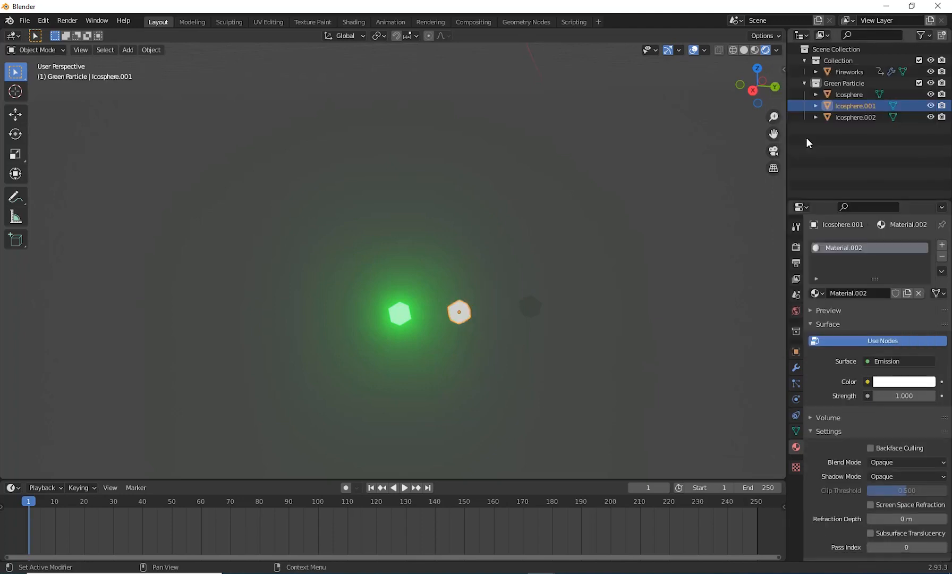
{"action": "left_click", "coordinate": [894, 382]}
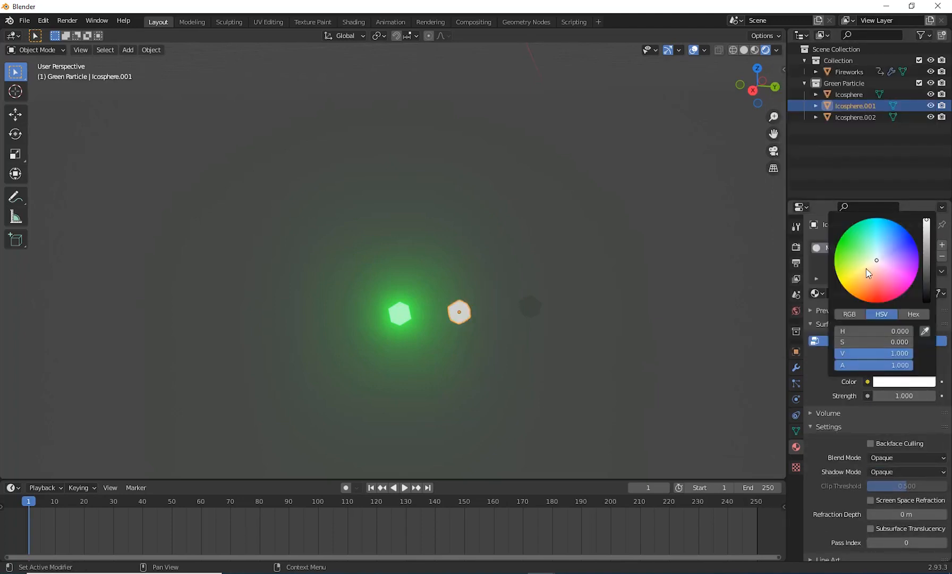
{"action": "left_click_drag", "start_coordinate": [867, 272], "coordinate": [835, 249]}
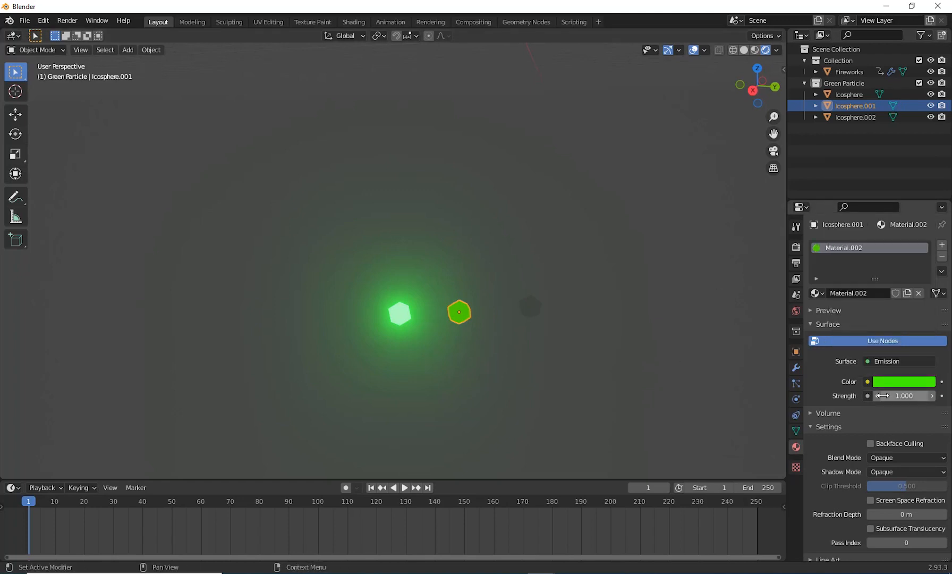
Step: Set the emission strength of the middle ico sphere's material to 200
{"action": "left_click_drag", "start_coordinate": [898, 395], "coordinate": [938, 396]}
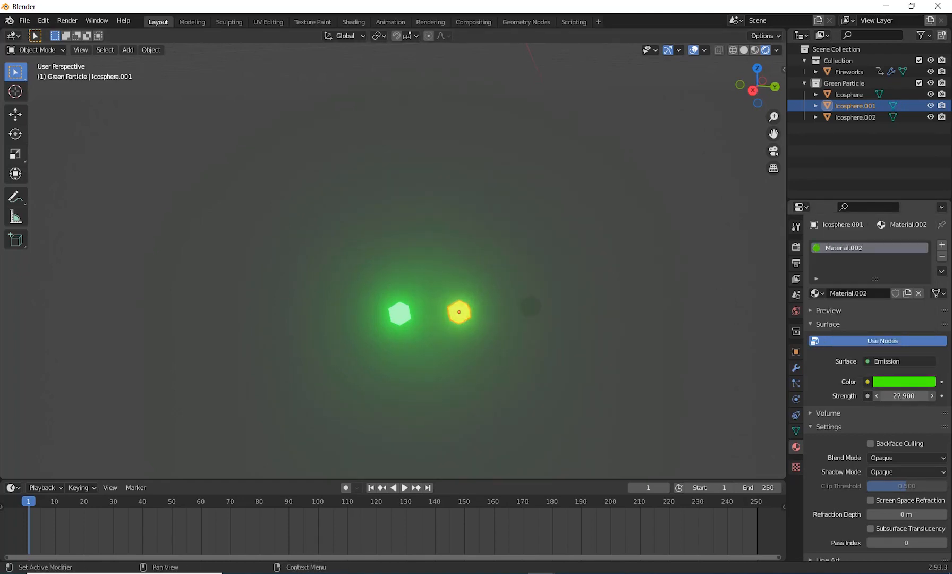
{"action": "left_click", "coordinate": [905, 396]}
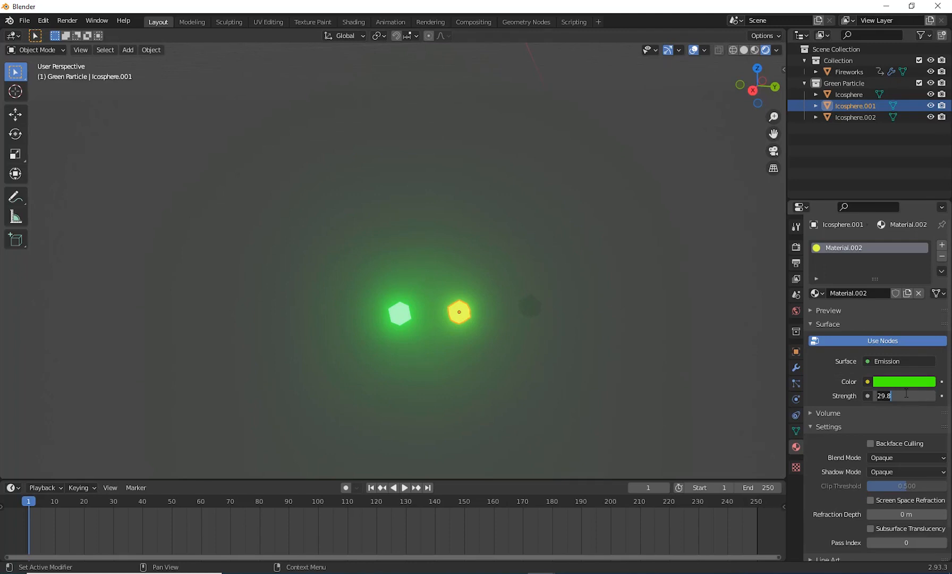
{"action": "type", "text": "200"}
{"action": "key", "text": "Return"}
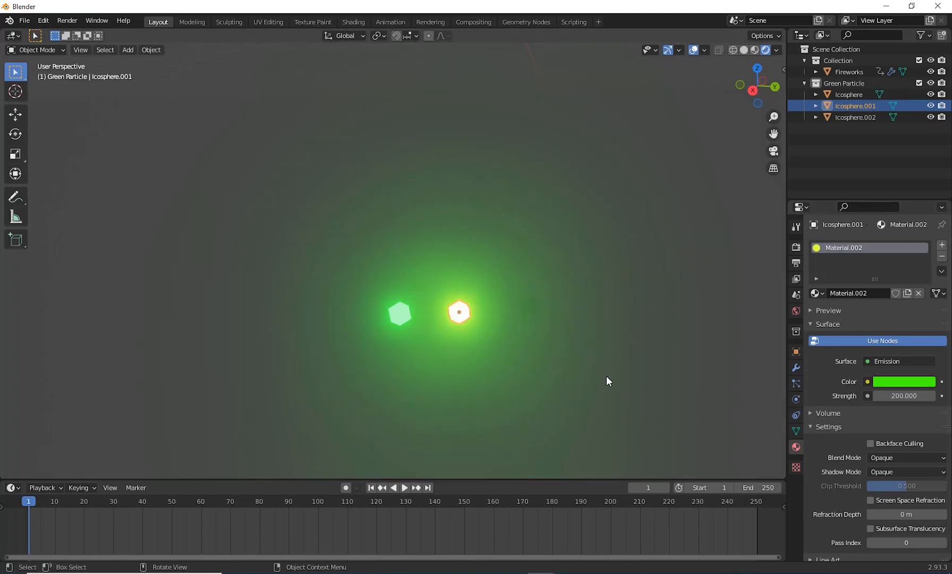
Step: Give the third ico sphere, Icosphere.002, a new material with an Emission surface
{"action": "left_click_drag", "start_coordinate": [515, 293], "coordinate": [542, 320]}
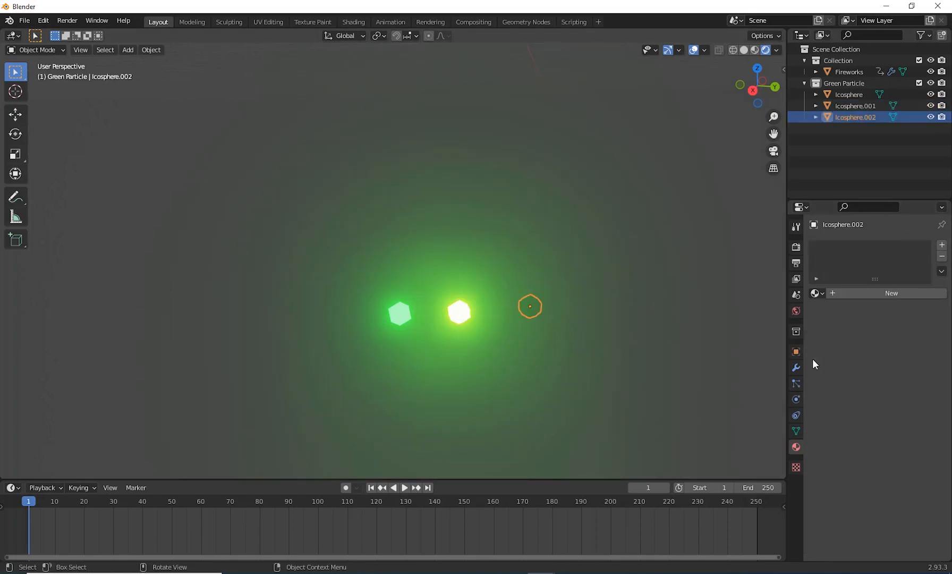
{"action": "left_click", "coordinate": [871, 293]}
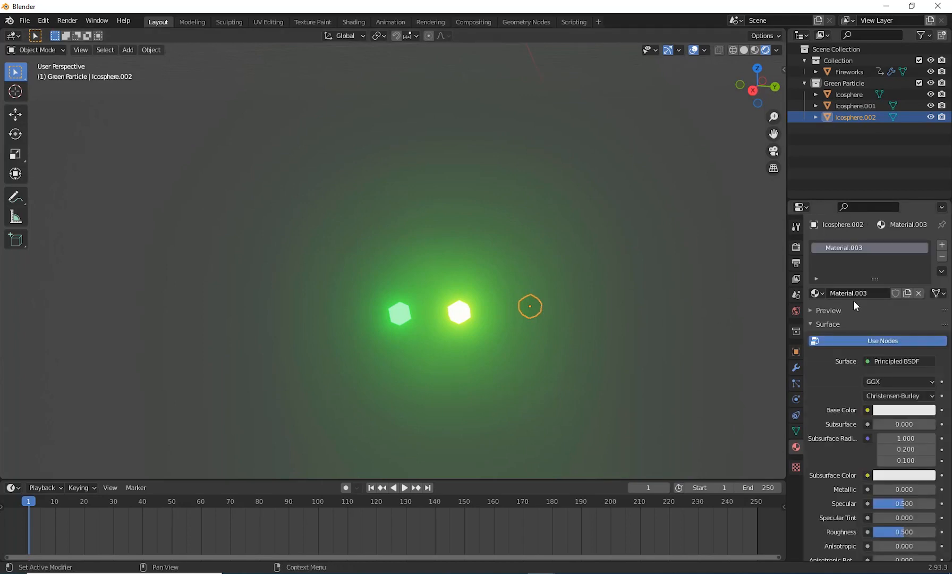
{"action": "left_click", "coordinate": [903, 411]}
{"action": "left_click", "coordinate": [905, 410]}
{"action": "mouse_move", "coordinate": [877, 307]}
{"action": "left_mouse_down"}
{"action": "mouse_move", "coordinate": [848, 282]}
{"action": "mouse_move", "coordinate": [855, 302]}
{"action": "mouse_move", "coordinate": [877, 289]}
{"action": "left_mouse_up"}
{"action": "left_click", "coordinate": [899, 361]}
{"action": "left_click", "coordinate": [817, 135]}
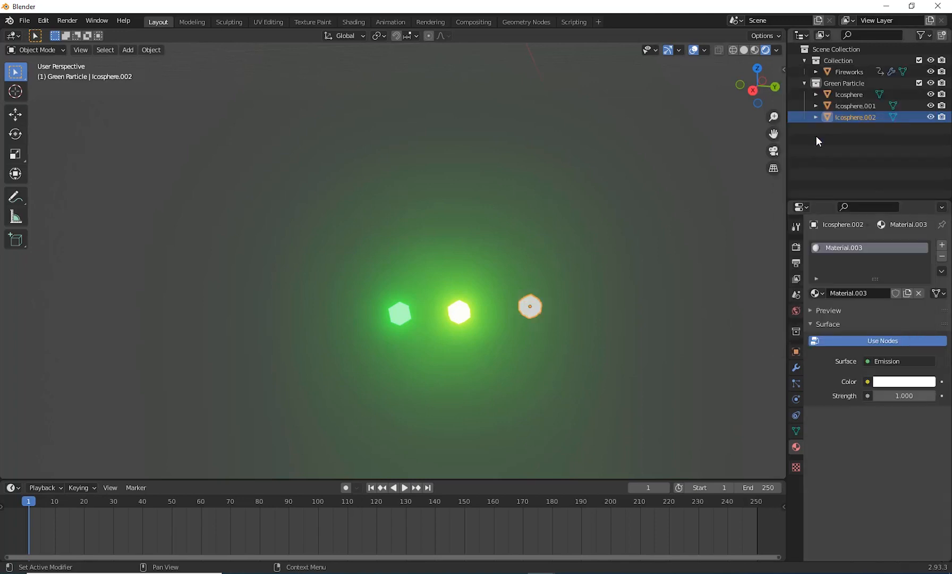
Step: Set Icosphere.002's emission strength to 161.5 and its color to a fully saturated green with hue 0.355
{"action": "left_click_drag", "start_coordinate": [890, 396], "coordinate": [945, 396]}
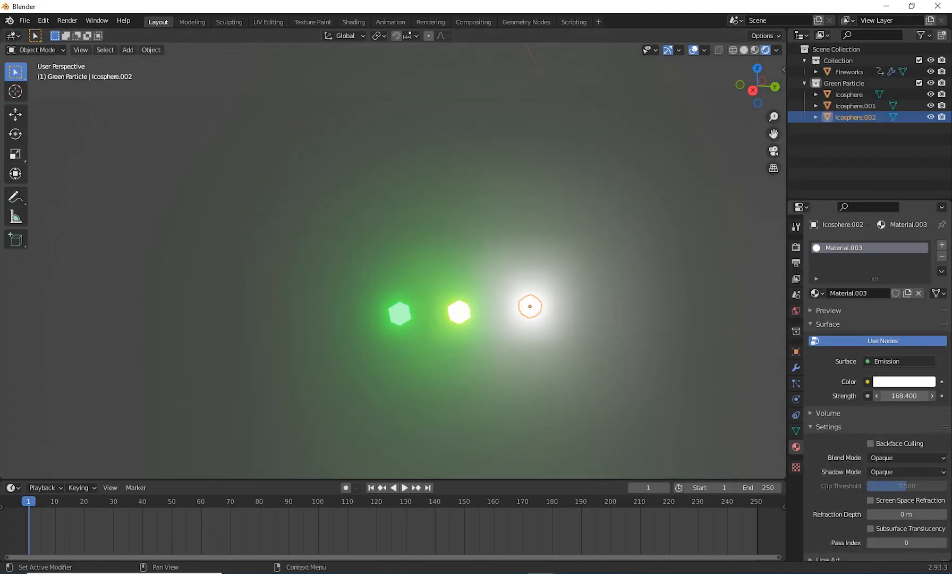
{"action": "left_click", "coordinate": [903, 382]}
{"action": "left_click_drag", "start_coordinate": [871, 262], "coordinate": [848, 227]}
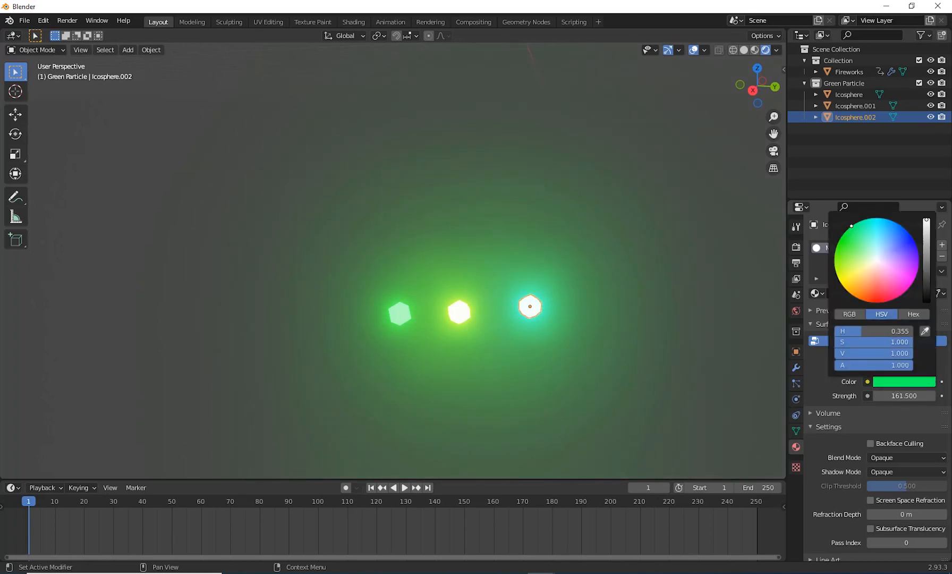
{"action": "left_click", "coordinate": [518, 383]}
Step: Check the glow of the three ico spheres and collapse the Green Particle collection in the outliner
{"action": "scroll", "coordinate": [558, 375], "scroll_direction": "down", "scroll_amount": 8}
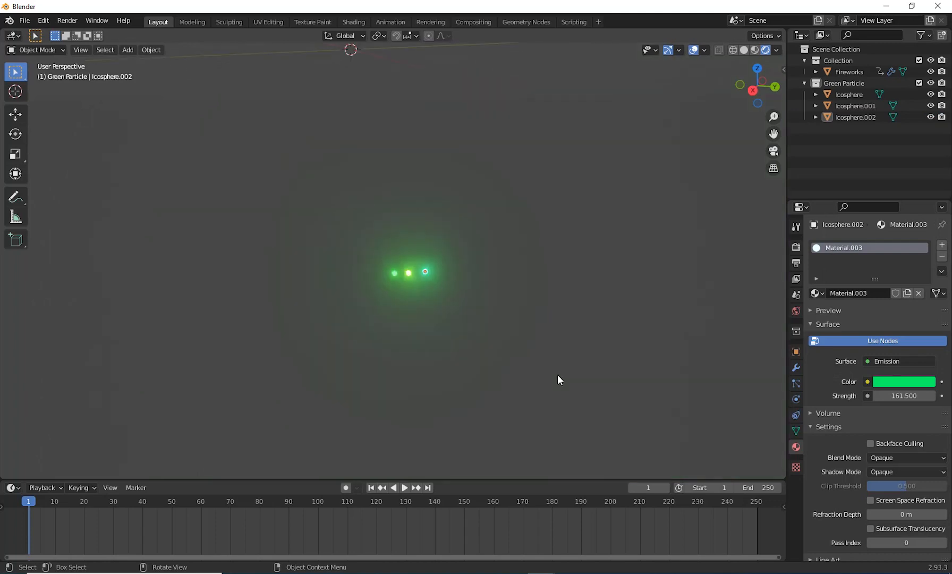
{"action": "scroll", "coordinate": [421, 304], "scroll_direction": "up", "scroll_amount": 5}
{"action": "middle_click_drag", "start_coordinate": [475, 271], "coordinate": [490, 376], "text": "shift"}
{"action": "middle_click_drag", "start_coordinate": [566, 329], "coordinate": [565, 391], "text": "shift"}
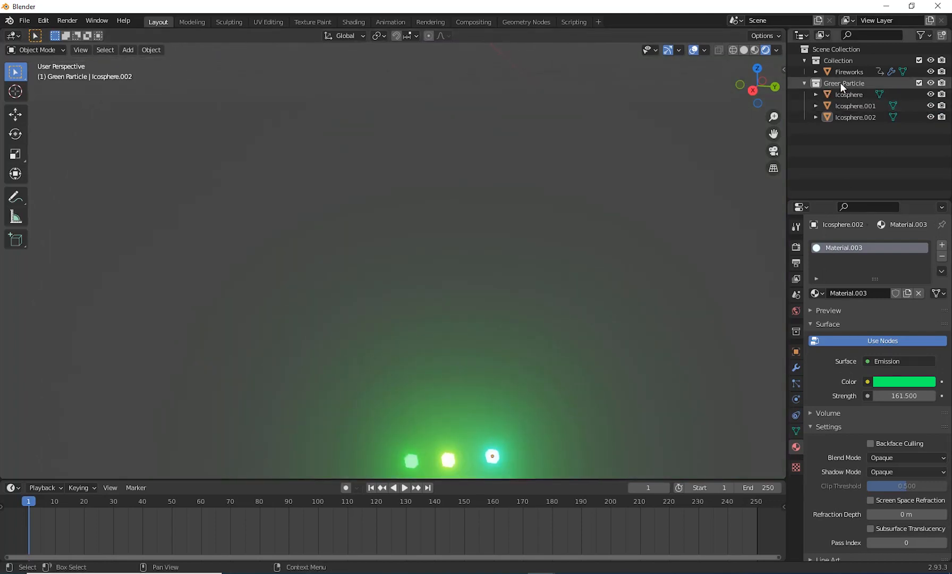
{"action": "left_click", "coordinate": [805, 82]}
Step: Move the three ico spheres together by about -2.68 m in X, -2.13 m in Y and 10.6 m in Z
{"action": "scroll", "coordinate": [505, 265], "scroll_direction": "down", "scroll_amount": 5}
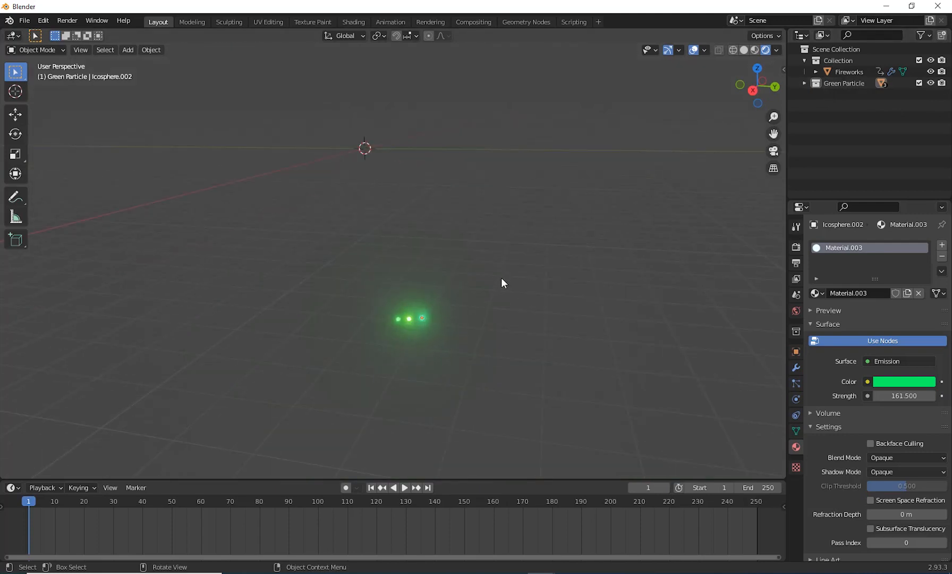
{"action": "middle_click_drag", "start_coordinate": [436, 278], "coordinate": [423, 239], "text": "shift"}
{"action": "scroll", "coordinate": [436, 339], "scroll_direction": "up", "scroll_amount": 3}
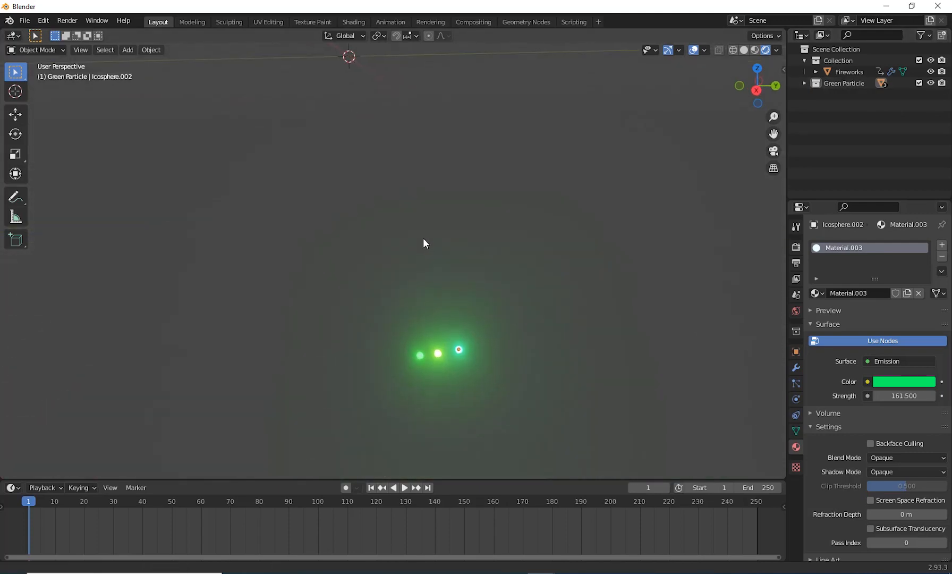
{"action": "left_click_drag", "start_coordinate": [336, 284], "coordinate": [578, 441]}
{"action": "middle_click_drag", "start_coordinate": [484, 375], "coordinate": [546, 547], "text": "shift"}
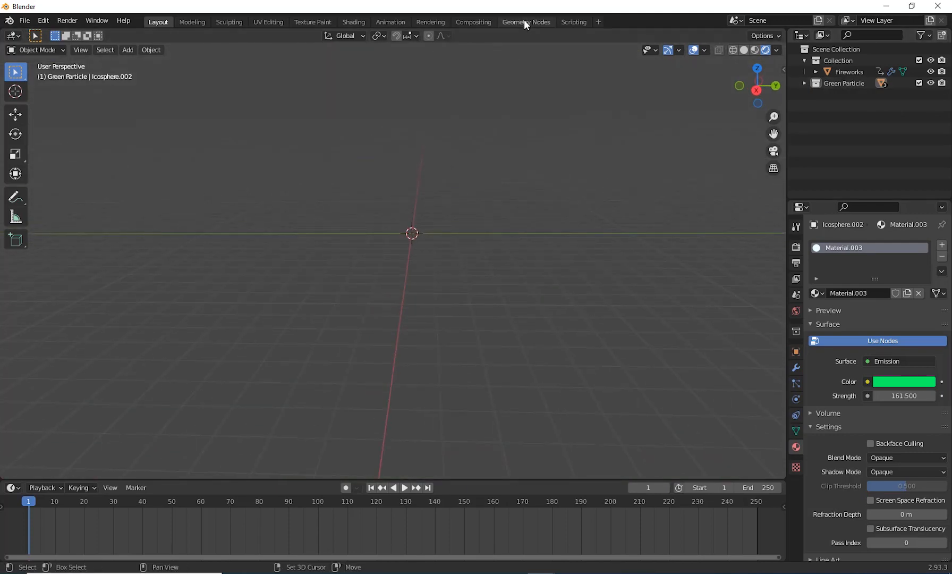
{"action": "middle_click_drag", "start_coordinate": [548, 366], "coordinate": [498, 375]}
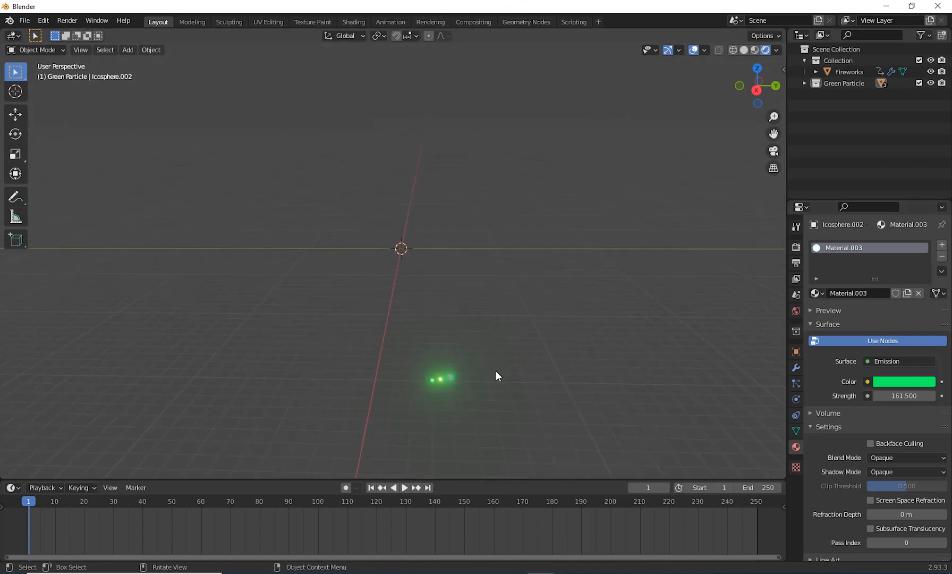
{"action": "key", "text": "g"}
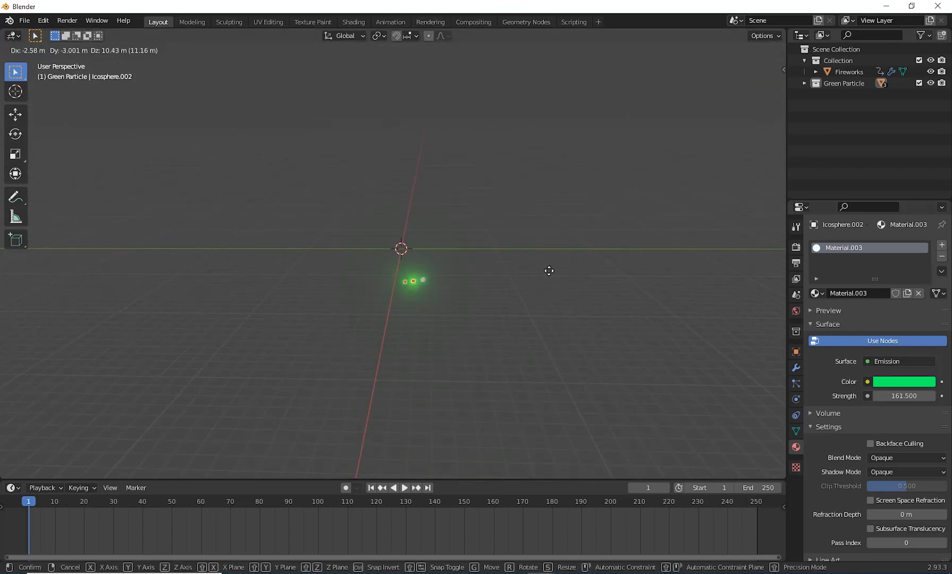
{"action": "left_click", "coordinate": [554, 275]}
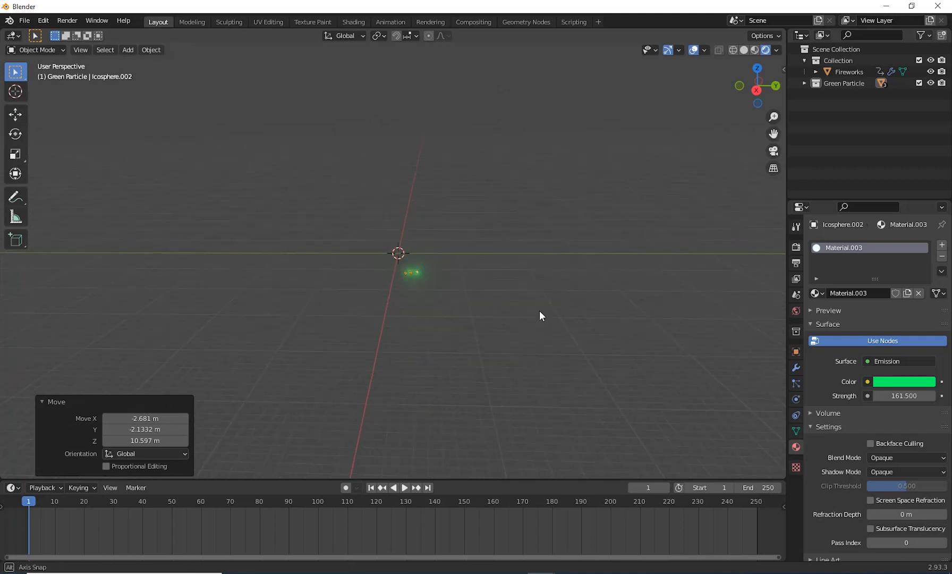
Step: Examine the position of the three moved ico spheres relative to the world origin from several angles
{"action": "middle_click_drag", "start_coordinate": [539, 310], "coordinate": [466, 301]}
{"action": "scroll", "coordinate": [435, 305], "scroll_direction": "up", "scroll_amount": 7}
{"action": "middle_click_drag", "start_coordinate": [200, 325], "coordinate": [437, 364], "text": "shift"}
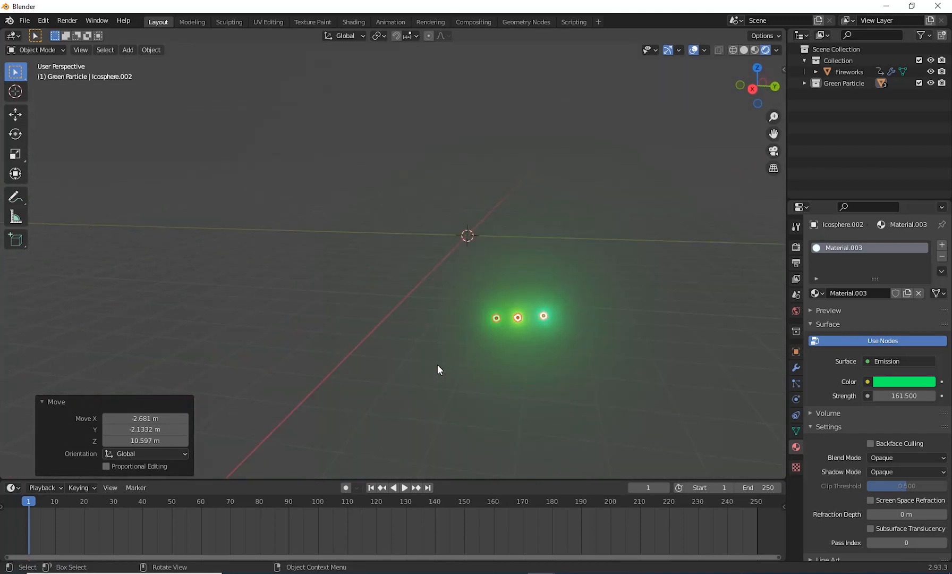
{"action": "scroll", "coordinate": [437, 364], "scroll_direction": "up", "scroll_amount": 2}
{"action": "middle_click_drag", "start_coordinate": [529, 335], "coordinate": [403, 401], "text": "shift"}
{"action": "middle_click_drag", "start_coordinate": [429, 367], "coordinate": [466, 313], "text": "shift"}
{"action": "scroll", "coordinate": [452, 417], "scroll_direction": "up", "scroll_amount": 4}
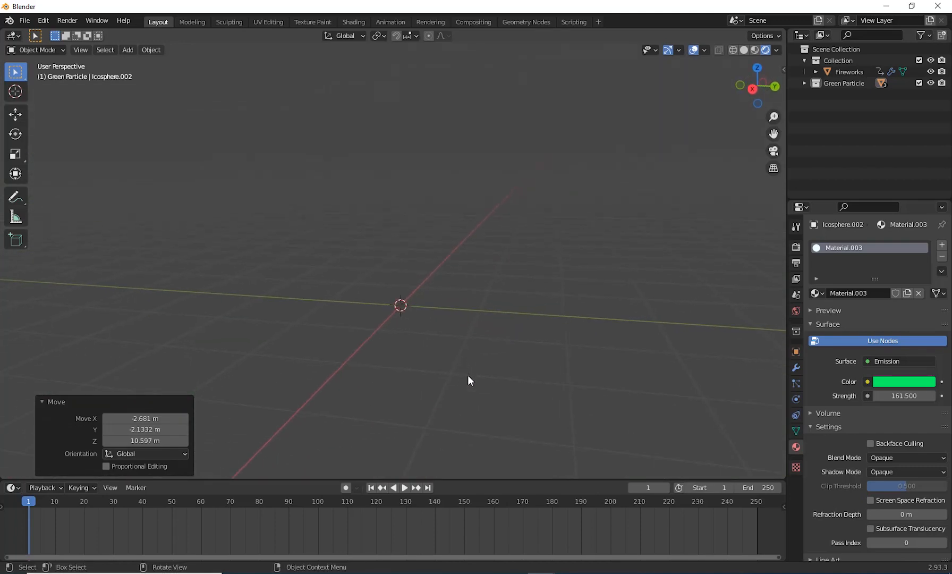
{"action": "middle_click_drag", "start_coordinate": [468, 375], "coordinate": [444, 394]}
{"action": "middle_click_drag", "start_coordinate": [444, 394], "coordinate": [453, 395]}
{"action": "middle_click_drag", "start_coordinate": [472, 404], "coordinate": [468, 418], "text": "shift"}
{"action": "middle_click_drag", "start_coordinate": [587, 407], "coordinate": [671, 415], "text": "shift"}
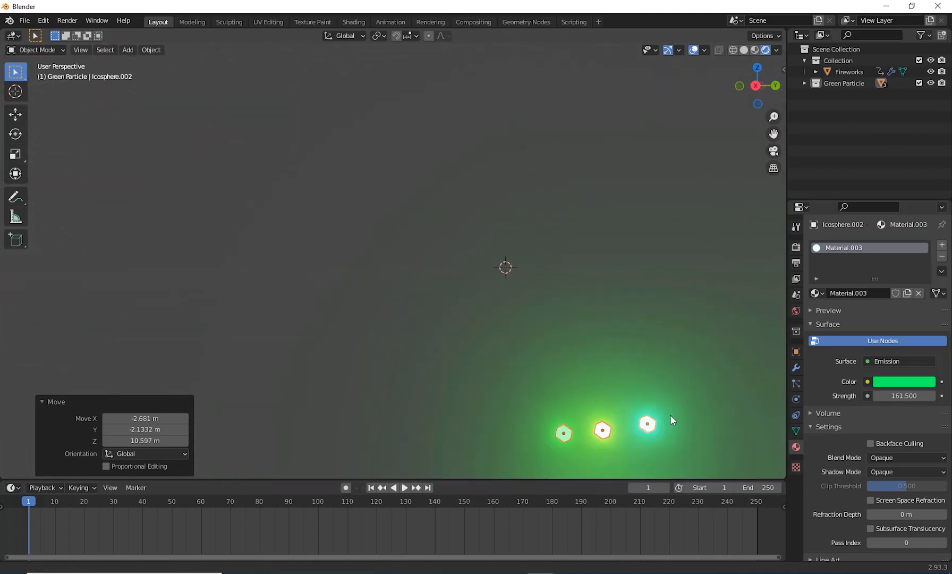
{"action": "middle_click_drag", "start_coordinate": [646, 378], "coordinate": [557, 421], "text": "shift"}
{"action": "scroll", "coordinate": [587, 421], "scroll_direction": "down", "scroll_amount": 2}
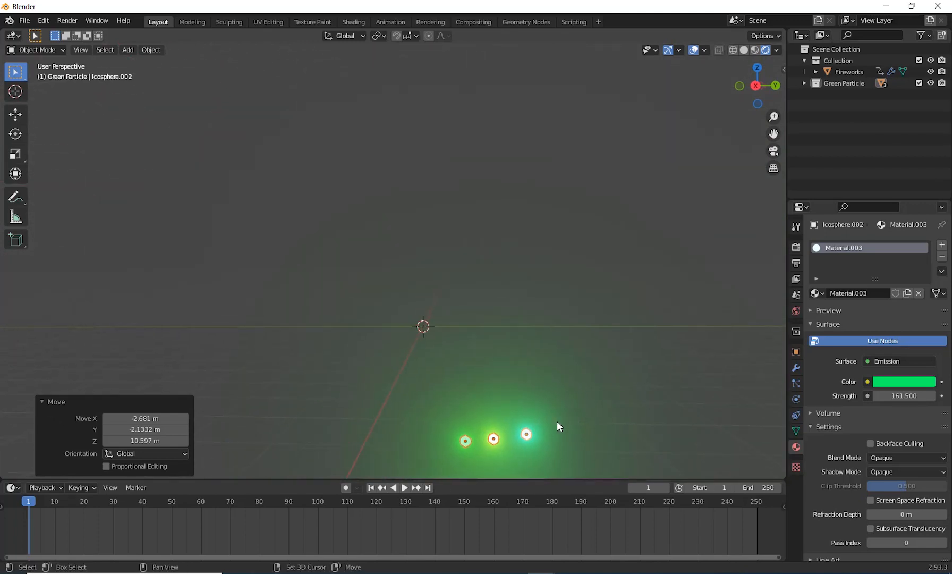
Step: Render the Fireworks object's first particle system as a collection, with Green Particle as the instance collection
{"action": "left_click", "coordinate": [845, 71]}
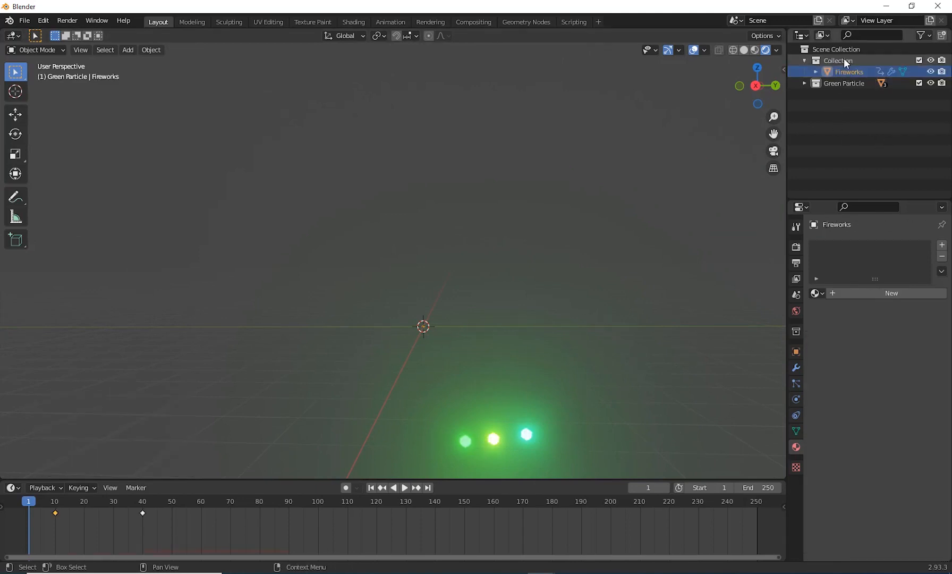
{"action": "left_click", "coordinate": [796, 384]}
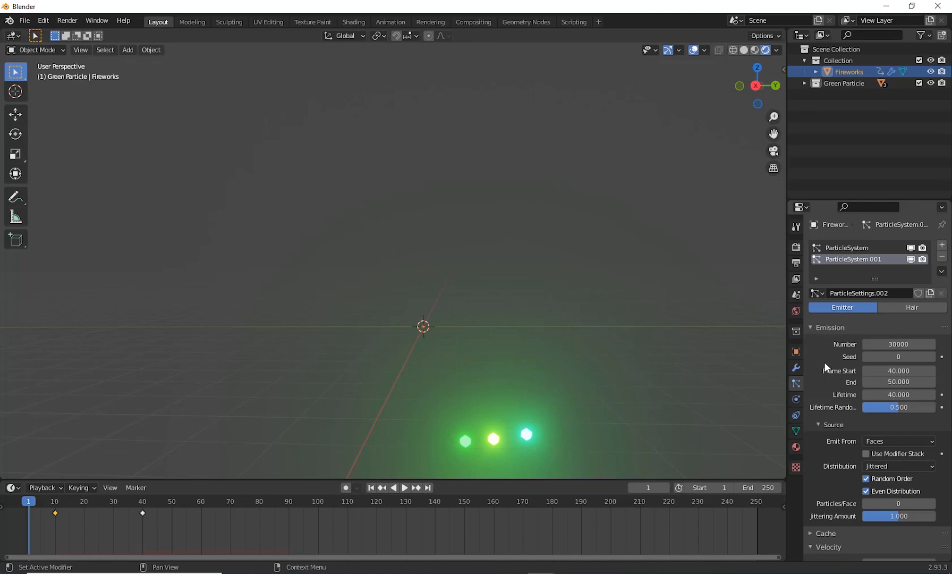
{"action": "left_click", "coordinate": [853, 253]}
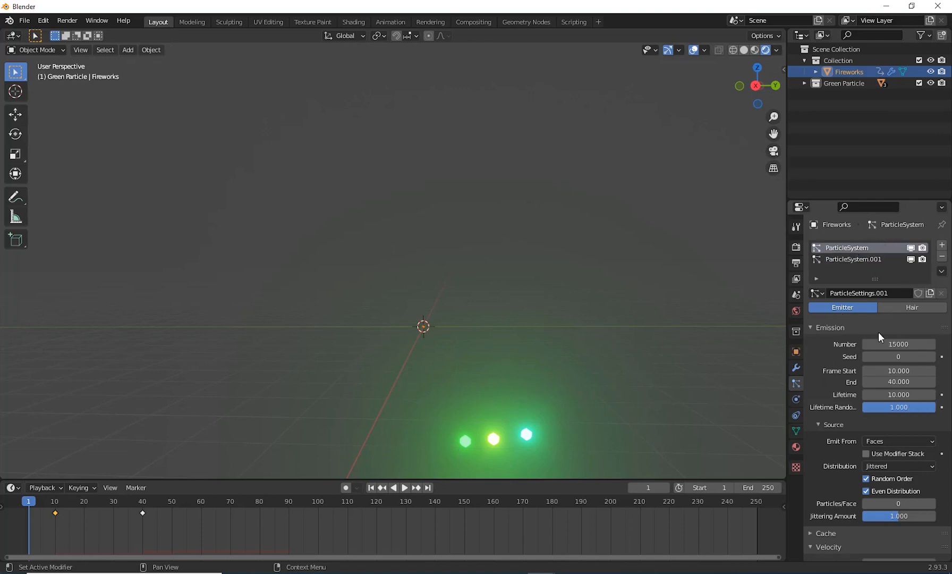
{"action": "scroll", "coordinate": [874, 428], "scroll_direction": "down", "scroll_amount": 15}
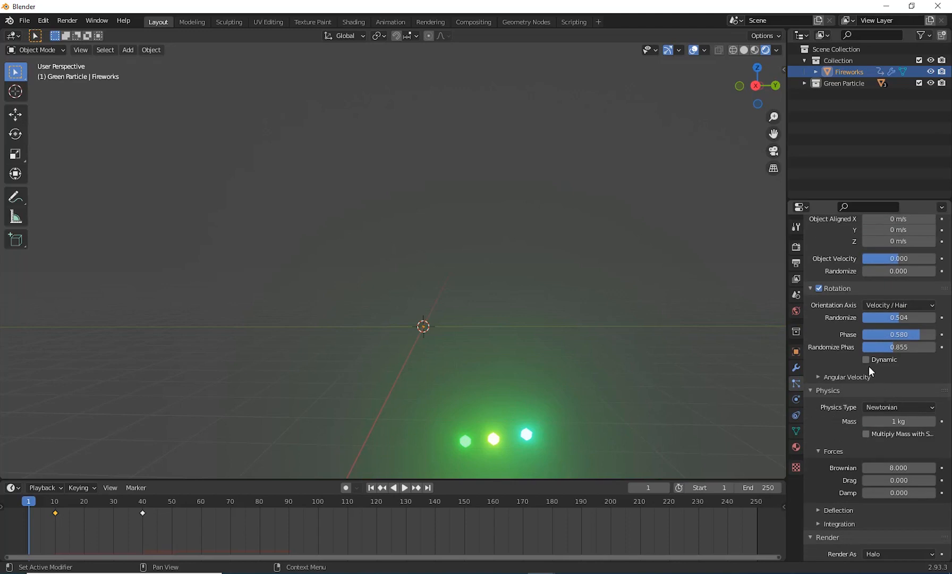
{"action": "scroll", "coordinate": [855, 414], "scroll_direction": "up", "scroll_amount": 5}
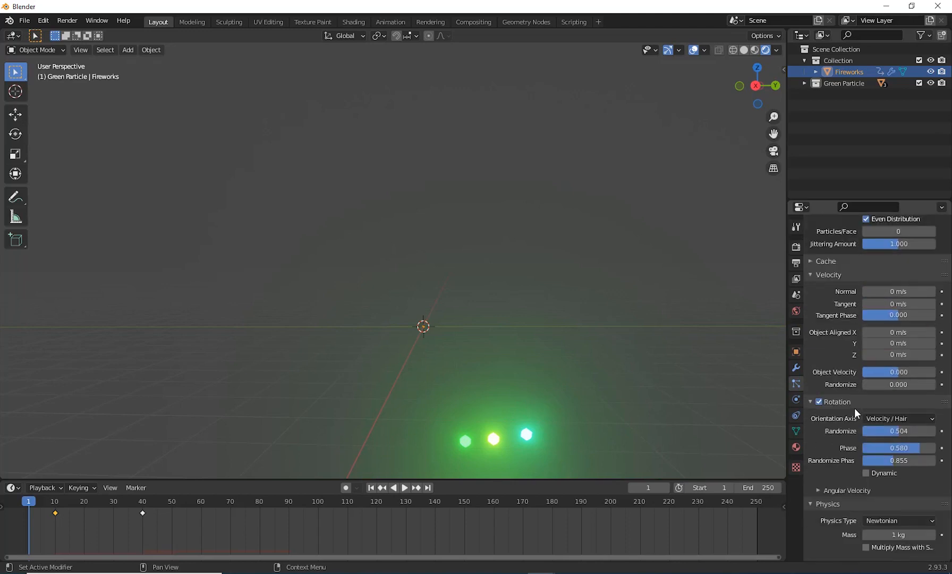
{"action": "scroll", "coordinate": [855, 409], "scroll_direction": "up", "scroll_amount": 6}
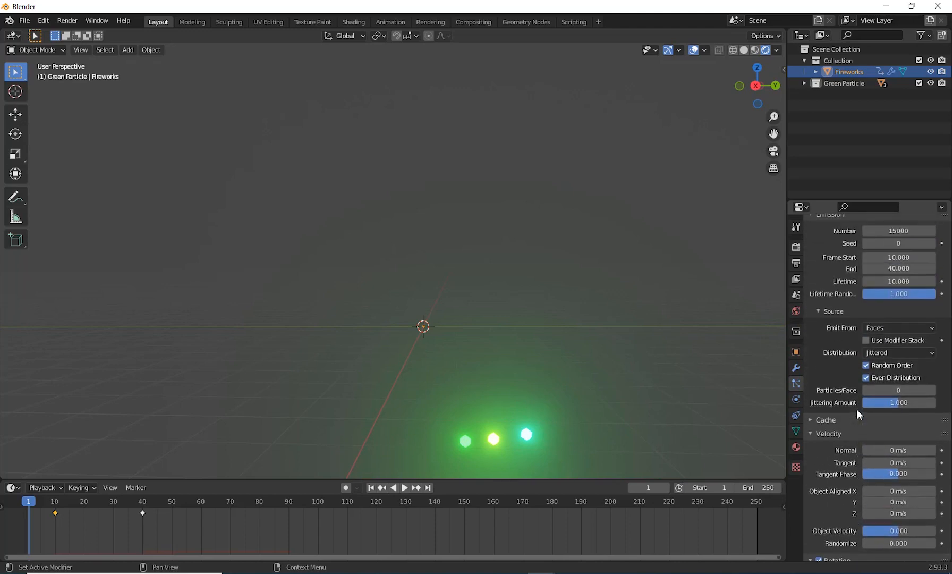
{"action": "scroll", "coordinate": [856, 408], "scroll_direction": "down", "scroll_amount": 17}
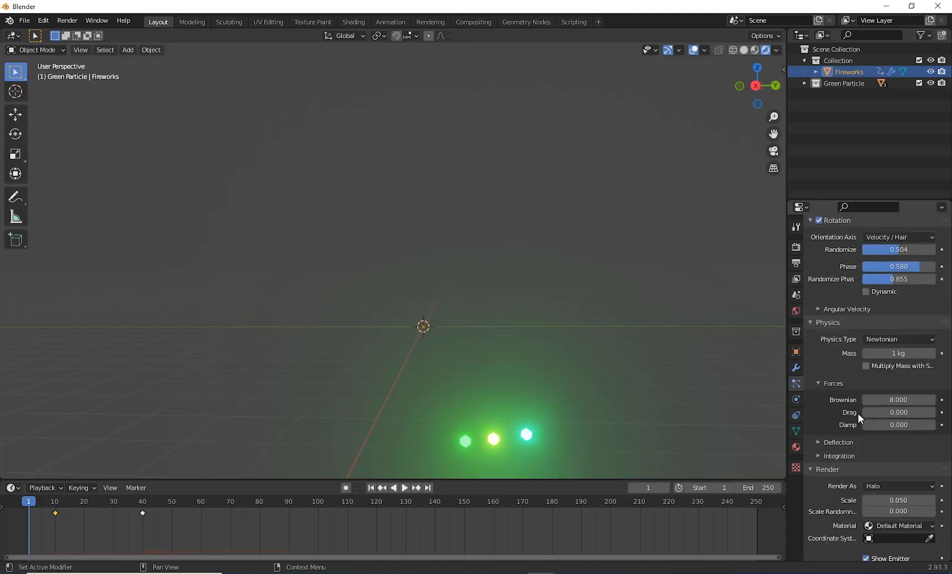
{"action": "scroll", "coordinate": [868, 400], "scroll_direction": "down", "scroll_amount": 6}
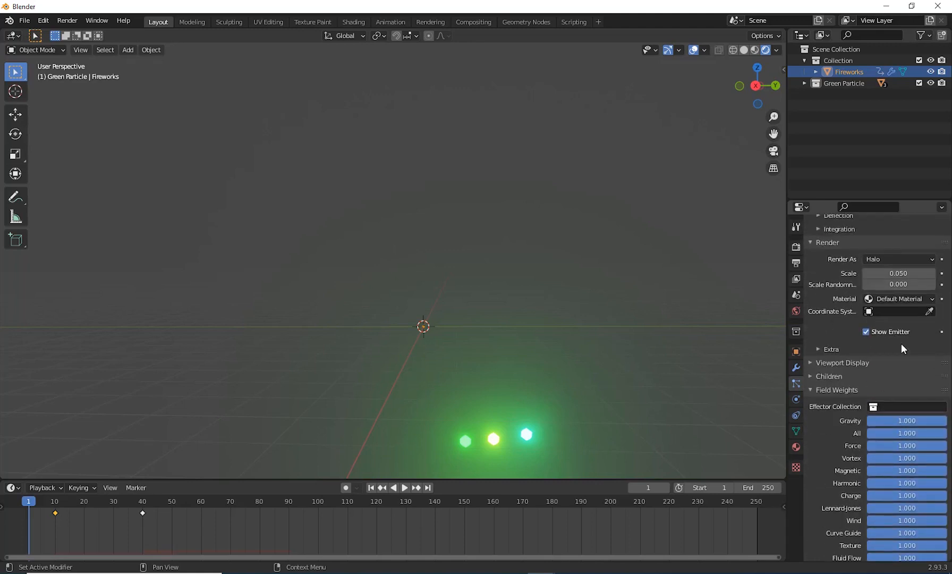
{"action": "left_click", "coordinate": [906, 258]}
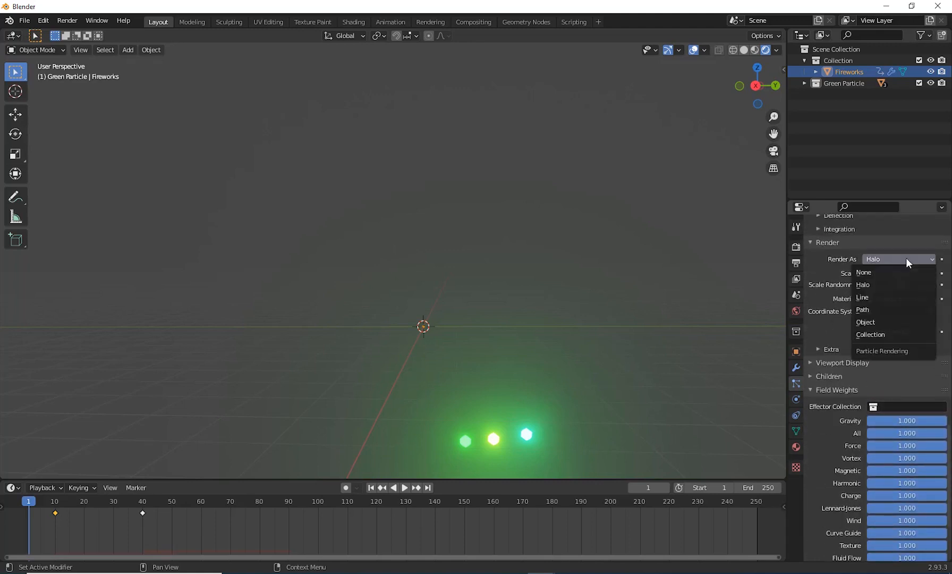
{"action": "left_click", "coordinate": [884, 336]}
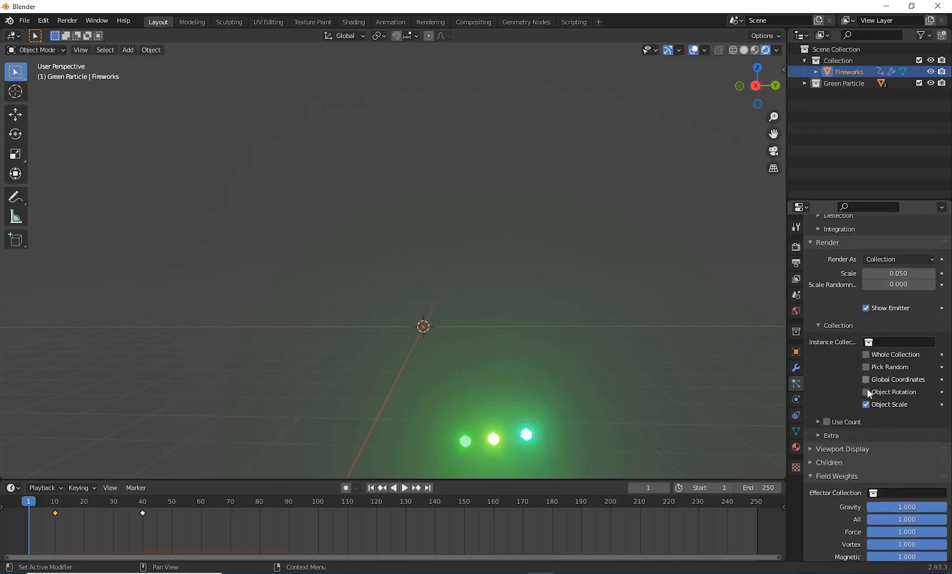
{"action": "left_click", "coordinate": [874, 342]}
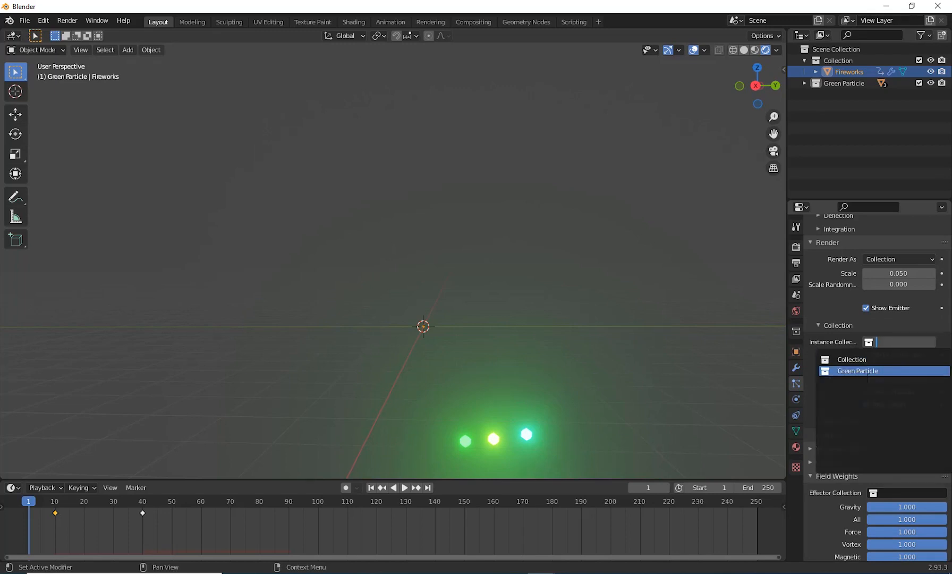
{"action": "left_click", "coordinate": [857, 371]}
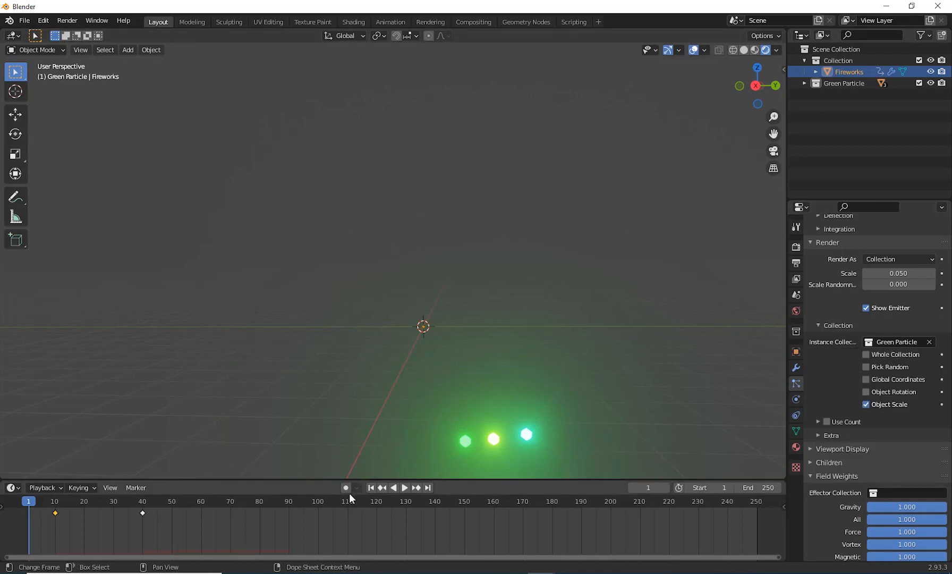
Step: Play the animation, pause it at frame 25, and examine the rising particle trail up close
{"action": "left_click", "coordinate": [405, 487]}
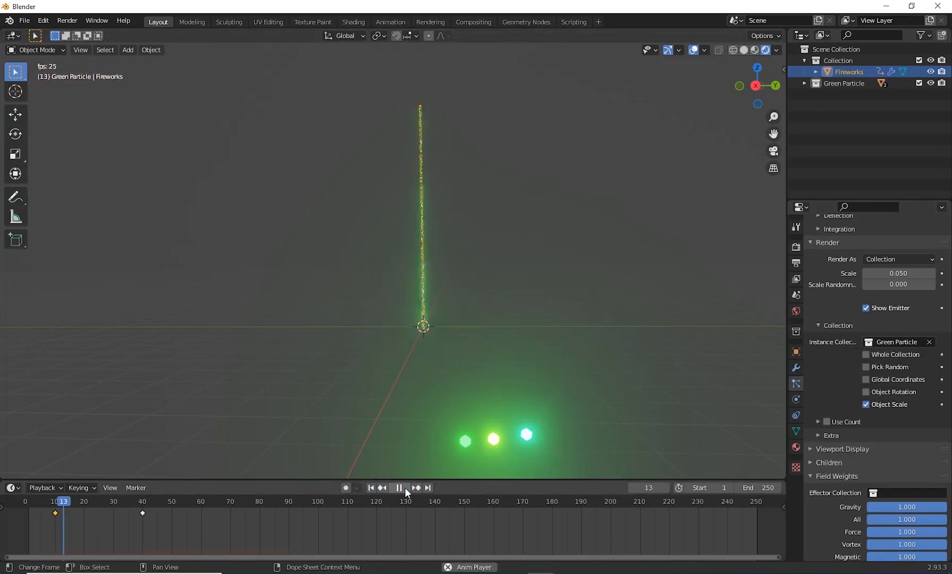
{"action": "left_click", "coordinate": [405, 487]}
{"action": "scroll", "coordinate": [533, 306], "scroll_direction": "down", "scroll_amount": 2}
{"action": "mouse_move", "coordinate": [535, 312]}
{"action": "middle_mouse_down"}
{"action": "mouse_move", "coordinate": [514, 291]}
{"action": "mouse_move", "coordinate": [514, 438]}
{"action": "mouse_move", "coordinate": [523, 425]}
{"action": "mouse_move", "coordinate": [508, 460]}
{"action": "mouse_move", "coordinate": [509, 449]}
{"action": "mouse_move", "coordinate": [473, 468]}
{"action": "middle_mouse_up"}
{"action": "scroll", "coordinate": [458, 375], "scroll_direction": "up", "scroll_amount": 5}
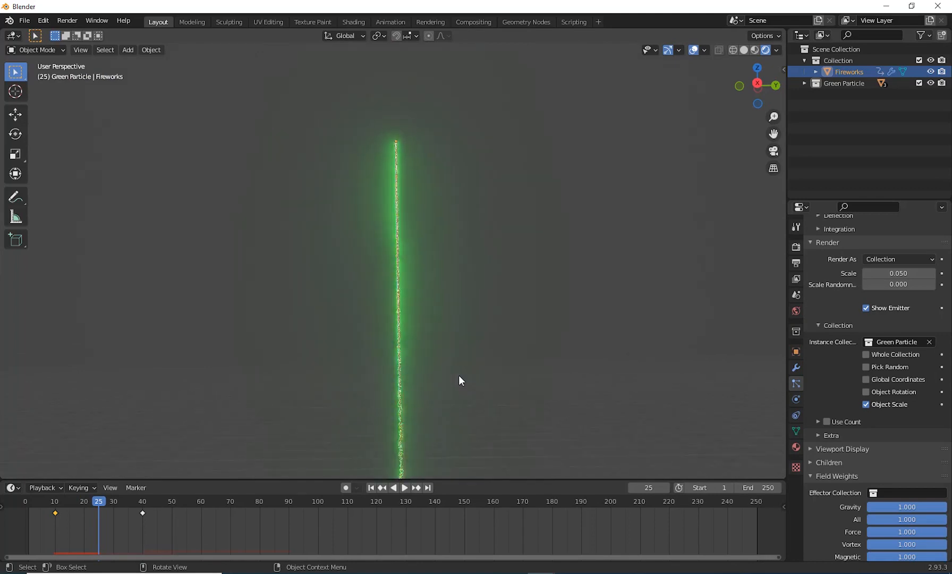
{"action": "scroll", "coordinate": [458, 376], "scroll_direction": "down", "scroll_amount": 3}
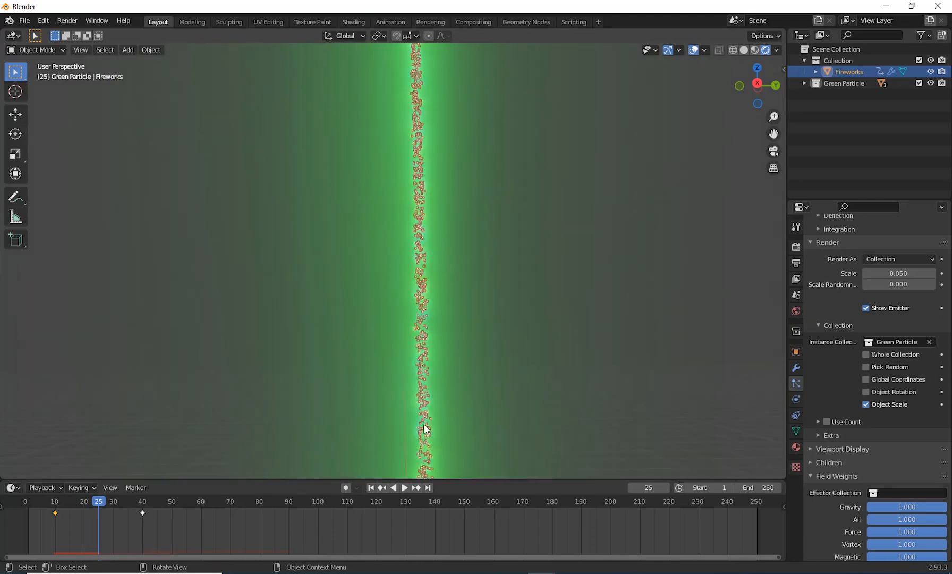
Step: Try particle render scales of 0.08 and 0.38 on the rising trail
{"action": "mouse_move", "coordinate": [898, 273]}
{"action": "left_mouse_down"}
{"action": "mouse_move", "coordinate": [929, 273]}
{"action": "mouse_move", "coordinate": [898, 273]}
{"action": "mouse_move", "coordinate": [908, 273]}
{"action": "left_mouse_up"}
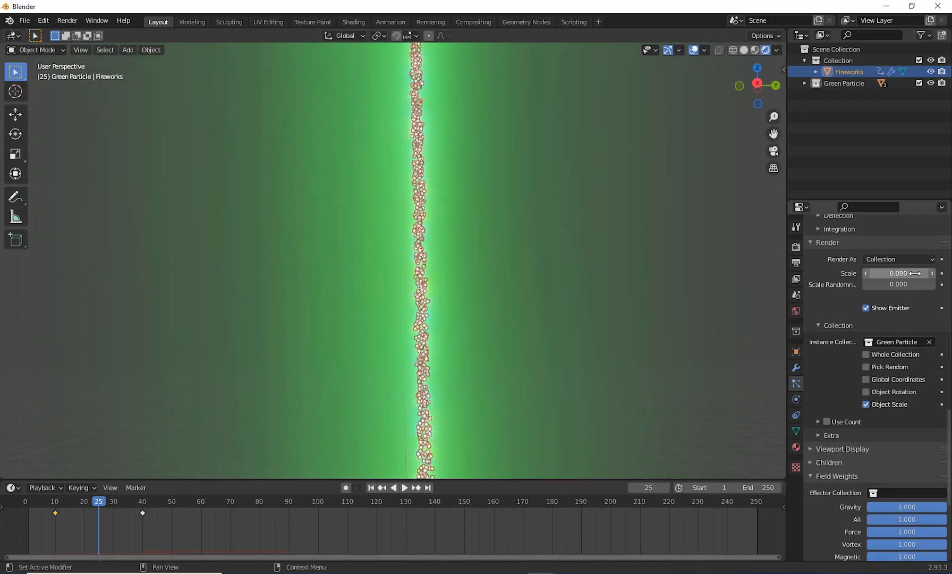
{"action": "scroll", "coordinate": [568, 389], "scroll_direction": "down", "scroll_amount": 3}
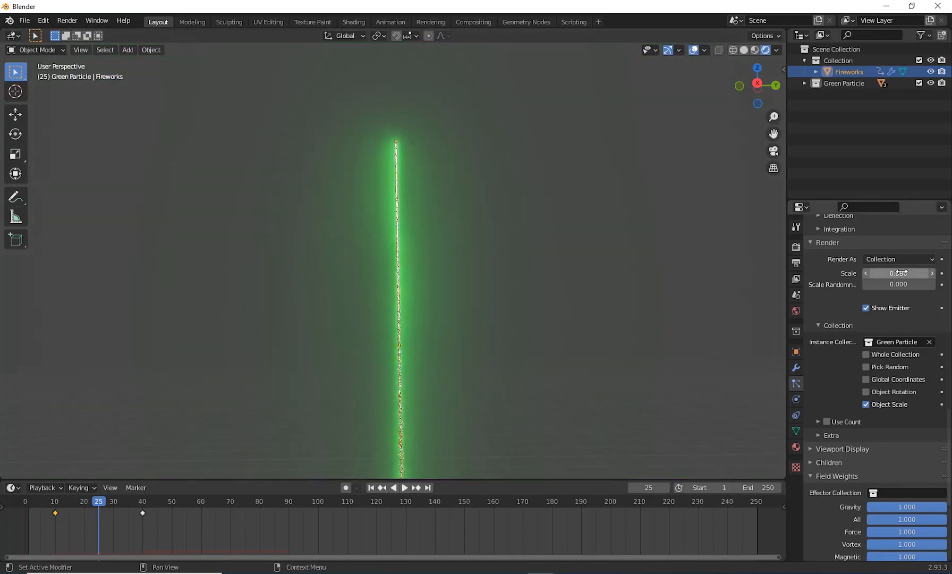
{"action": "mouse_move", "coordinate": [898, 273]}
{"action": "left_mouse_down"}
{"action": "mouse_move", "coordinate": [936, 273]}
{"action": "mouse_move", "coordinate": [899, 273]}
{"action": "mouse_move", "coordinate": [914, 273]}
{"action": "left_mouse_up"}
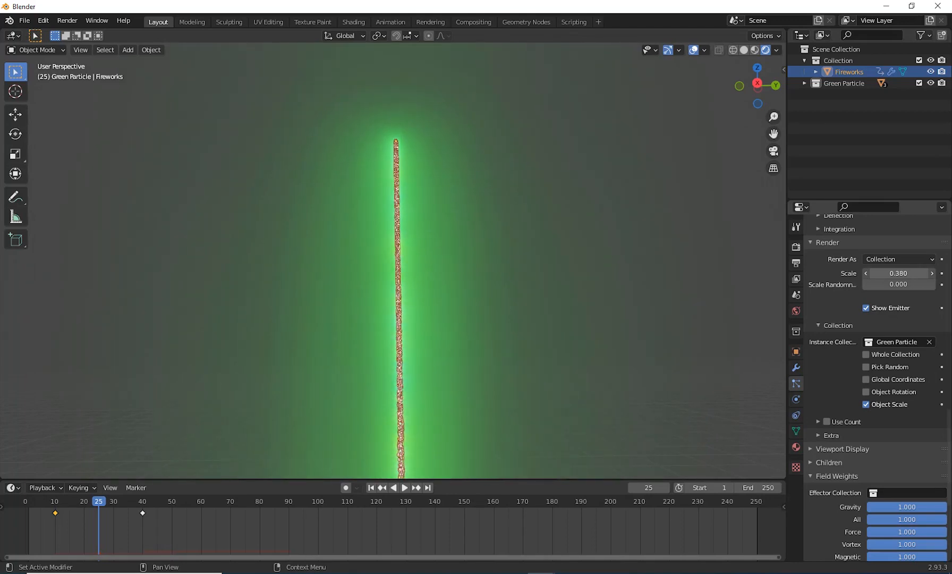
Step: Set the render scale of the Fireworks object's first particle system to 0.1
{"action": "left_click", "coordinate": [898, 273]}
{"action": "key", "text": "BackSpace"}
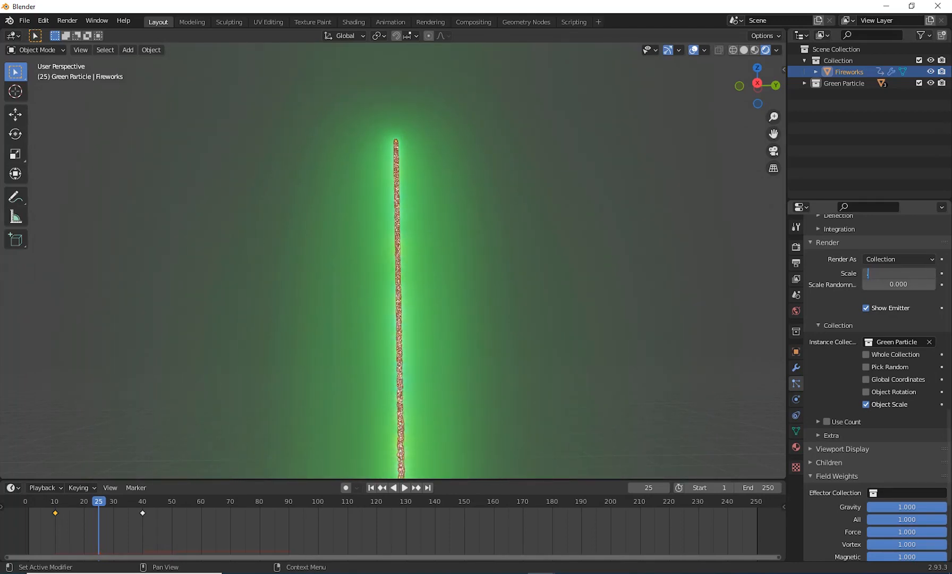
{"action": "type", "text": ".1"}
{"action": "key", "text": "Return"}
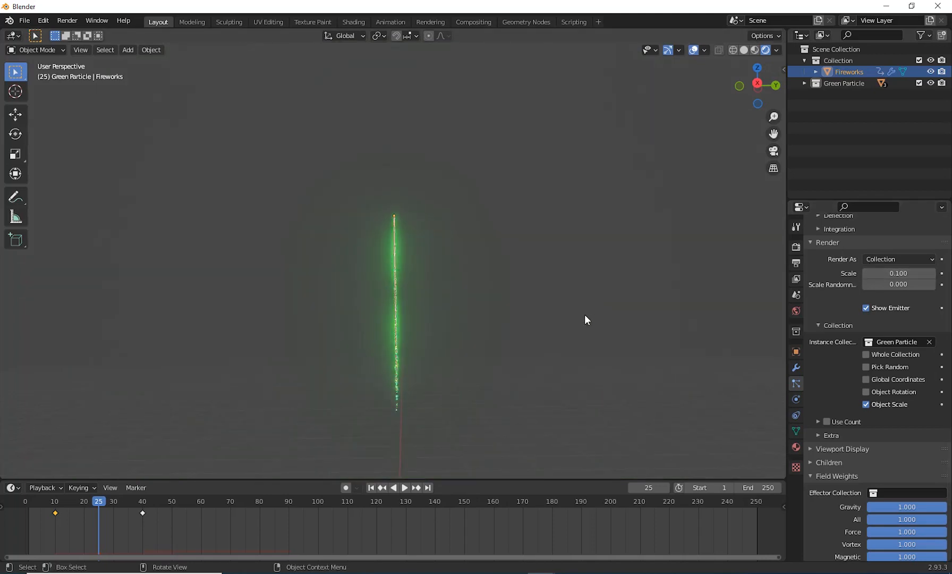
Step: Deselect the Fireworks object, play the animation with both trail and burst in view, and pause it at frame 58
{"action": "left_click", "coordinate": [579, 317]}
{"action": "scroll", "coordinate": [558, 323], "scroll_direction": "up", "scroll_amount": 2}
{"action": "middle_click_drag", "start_coordinate": [547, 322], "coordinate": [542, 283], "text": "shift"}
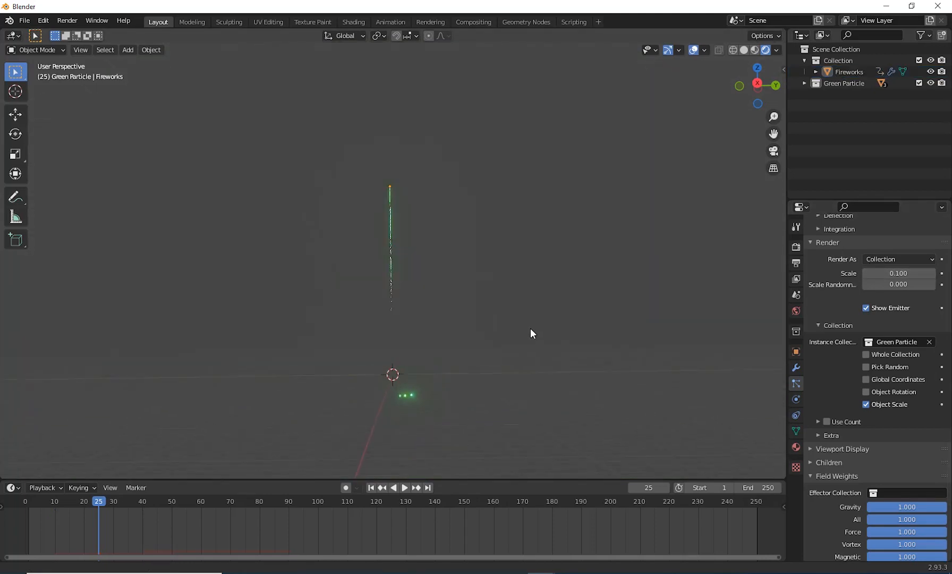
{"action": "left_click", "coordinate": [404, 487]}
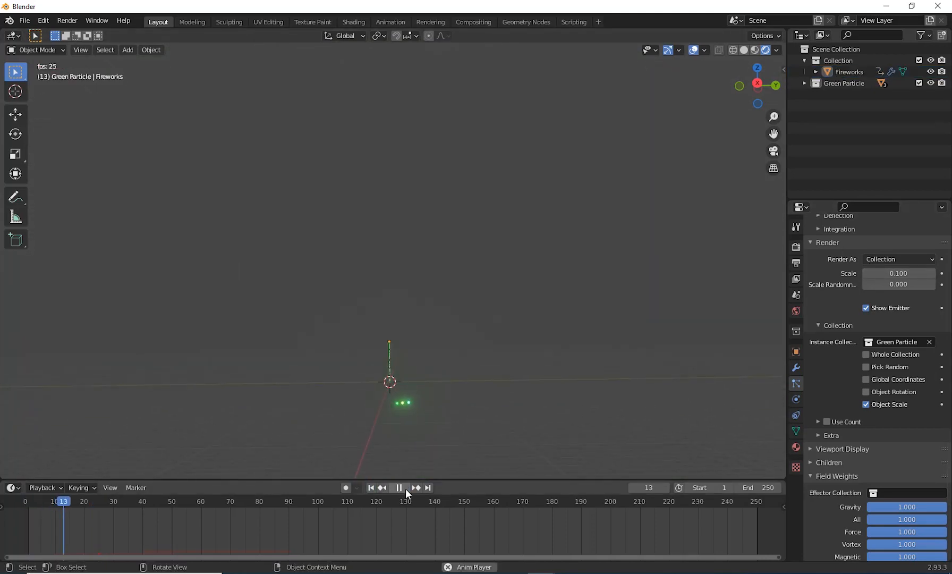
{"action": "left_click", "coordinate": [405, 488]}
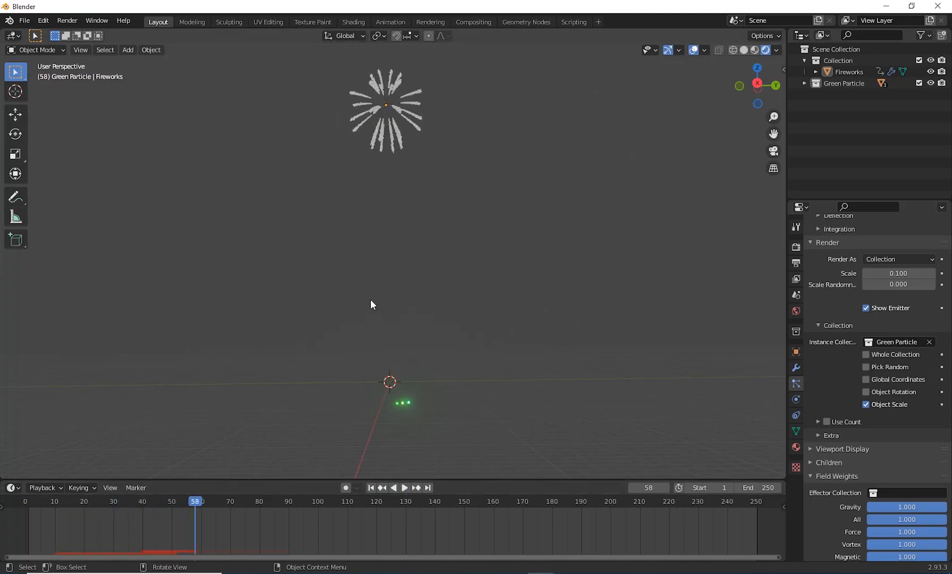
Step: Examine the burst particles at frame 58 from several angles and distances, together with the ico spheres near the origin
{"action": "middle_click_drag", "start_coordinate": [420, 148], "coordinate": [407, 215], "text": "shift"}
{"action": "middle_click_drag", "start_coordinate": [407, 166], "coordinate": [429, 252], "text": "shift"}
{"action": "scroll", "coordinate": [414, 204], "scroll_direction": "up", "scroll_amount": 1}
{"action": "middle_click_drag", "start_coordinate": [423, 213], "coordinate": [441, 178], "text": "shift"}
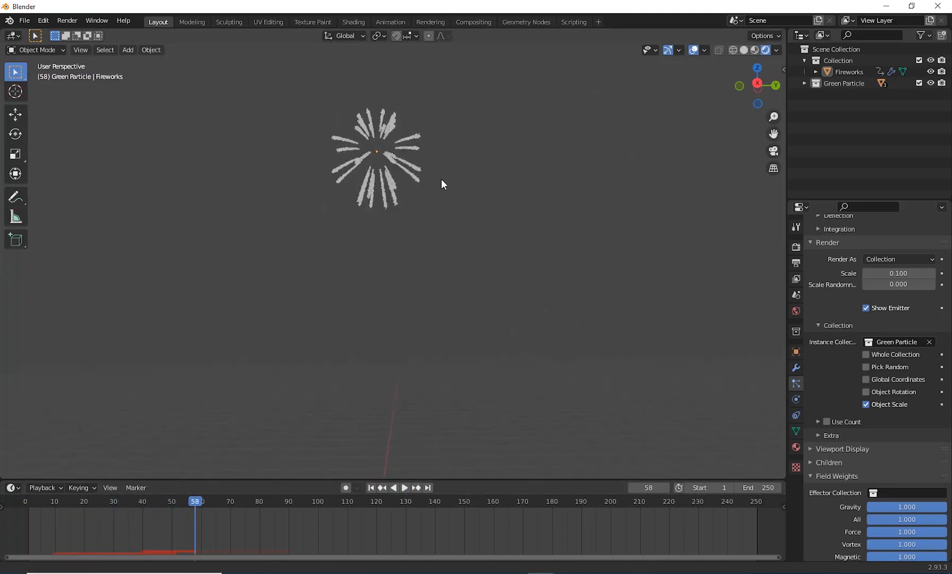
{"action": "left_click", "coordinate": [414, 132]}
{"action": "scroll", "coordinate": [435, 228], "scroll_direction": "down", "scroll_amount": 3}
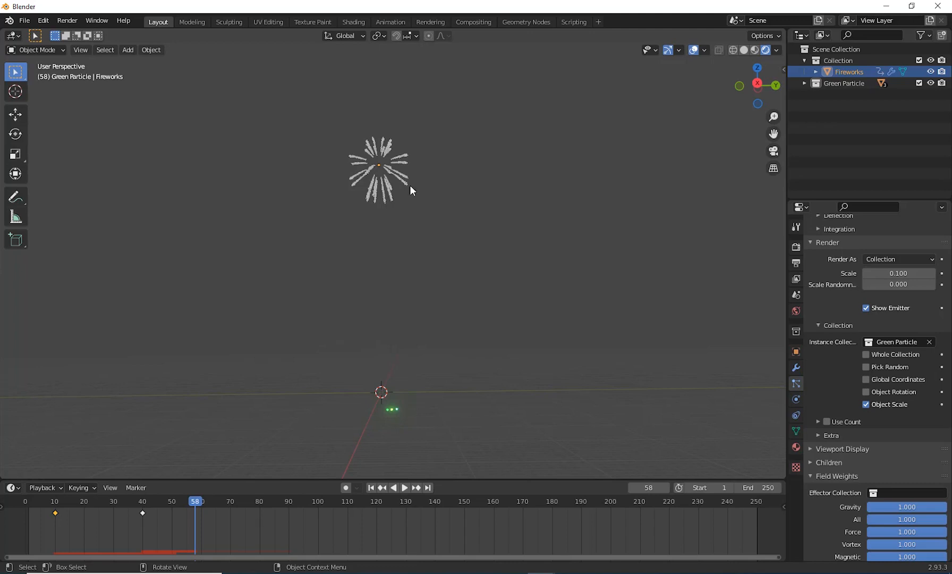
{"action": "scroll", "coordinate": [504, 353], "scroll_direction": "up", "scroll_amount": 2}
{"action": "middle_click_drag", "start_coordinate": [400, 289], "coordinate": [440, 212], "text": "shift"}
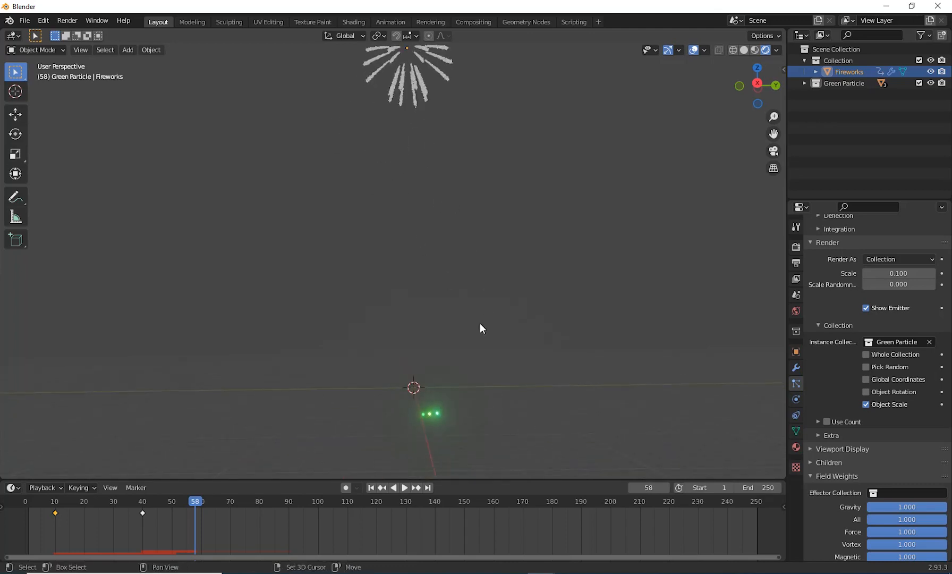
{"action": "middle_click_drag", "start_coordinate": [480, 323], "coordinate": [430, 297], "text": "shift"}
{"action": "middle_click_drag", "start_coordinate": [376, 108], "coordinate": [424, 336], "text": "shift"}
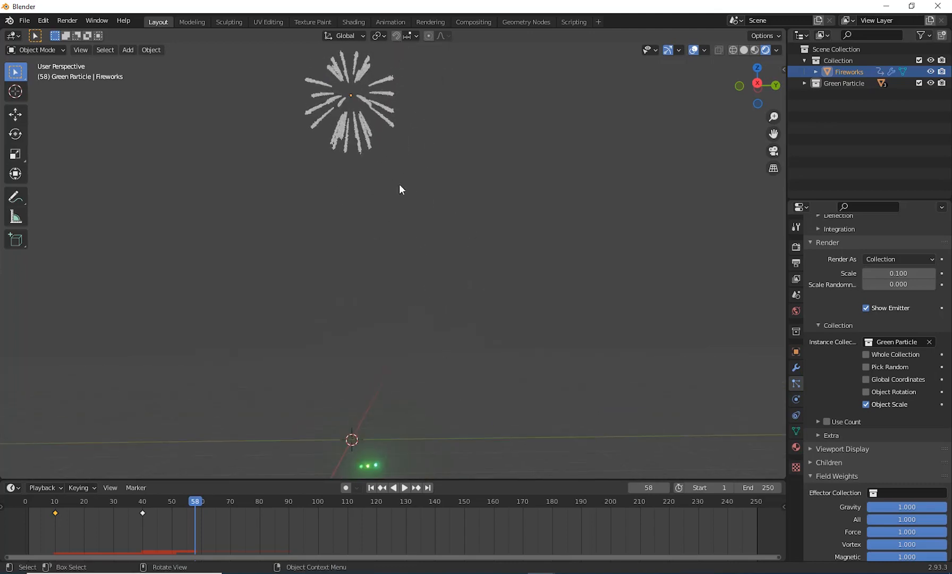
Step: Duplicate the Green Particle collection with its three ico spheres and collapse the copy in the outliner
{"action": "scroll", "coordinate": [513, 402], "scroll_direction": "down", "scroll_amount": 1}
{"action": "middle_click_drag", "start_coordinate": [435, 406], "coordinate": [447, 344], "text": "shift"}
{"action": "scroll", "coordinate": [431, 362], "scroll_direction": "up", "scroll_amount": 2}
{"action": "scroll", "coordinate": [447, 344], "scroll_direction": "up", "scroll_amount": 1}
{"action": "middle_click_drag", "start_coordinate": [395, 399], "coordinate": [420, 336], "text": "shift"}
{"action": "left_click_drag", "start_coordinate": [283, 294], "coordinate": [490, 384]}
{"action": "middle_click_drag", "start_coordinate": [573, 317], "coordinate": [524, 360], "text": "shift"}
{"action": "left_click", "coordinate": [832, 81]}
{"action": "right_click", "coordinate": [833, 79]}
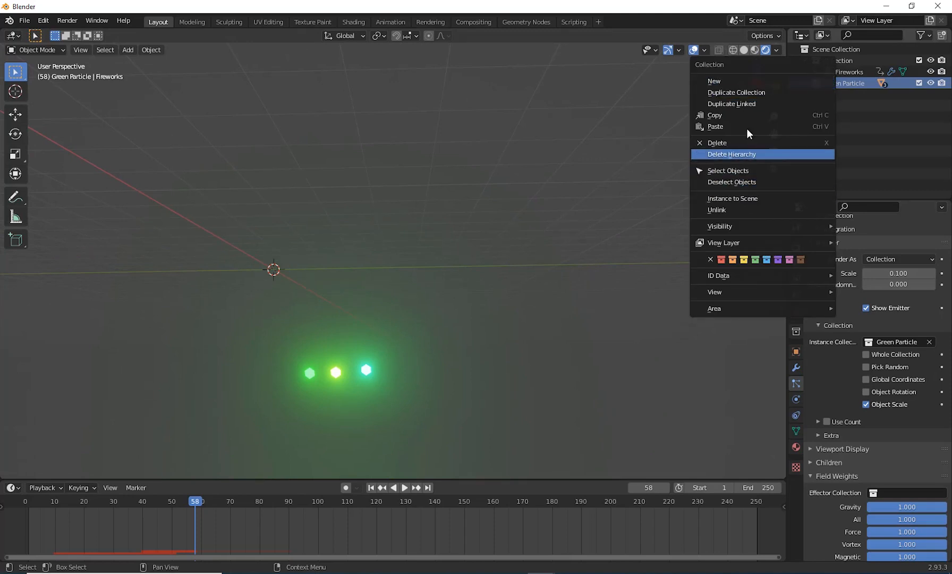
{"action": "left_click", "coordinate": [753, 94]}
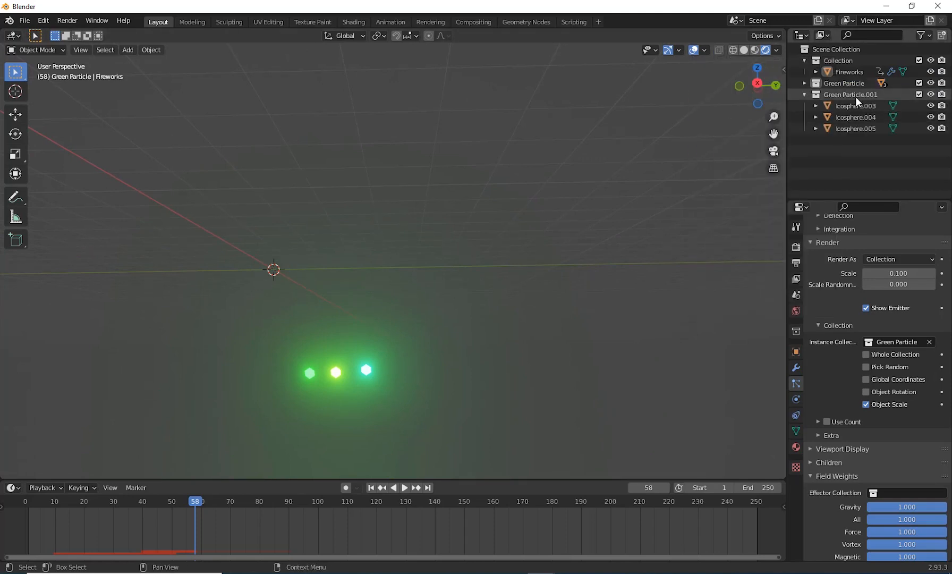
{"action": "left_click", "coordinate": [804, 94]}
Step: Rename the duplicated collection Green Particle.001 as "Orange Particle."
{"action": "double_click", "coordinate": [830, 96]}
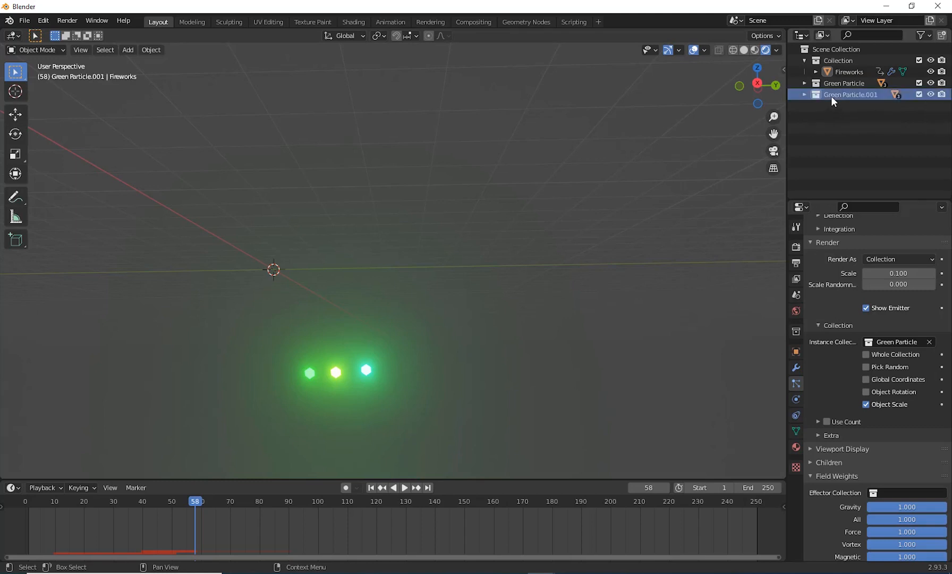
{"action": "left_click_drag", "start_coordinate": [844, 99], "coordinate": [809, 103]}
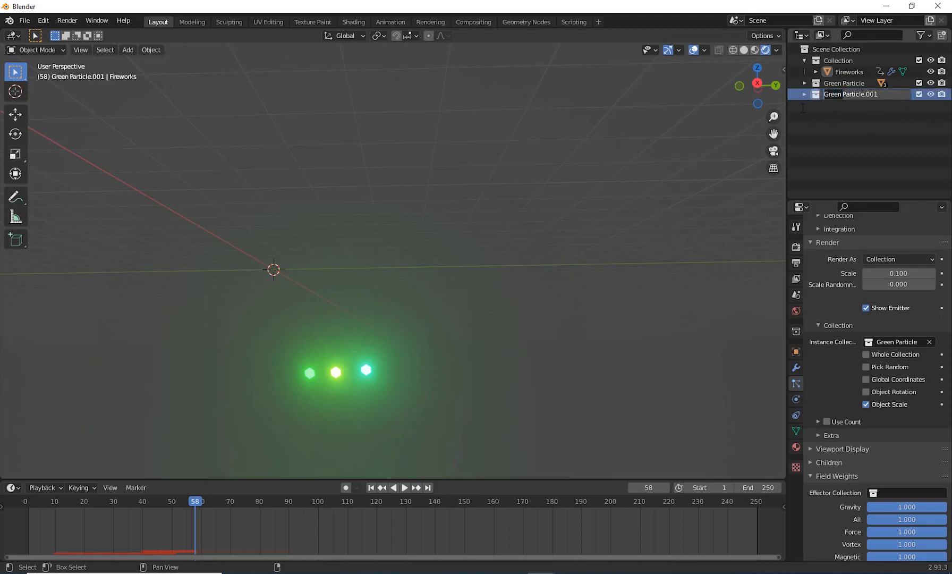
{"action": "type", "text": "Orang"}
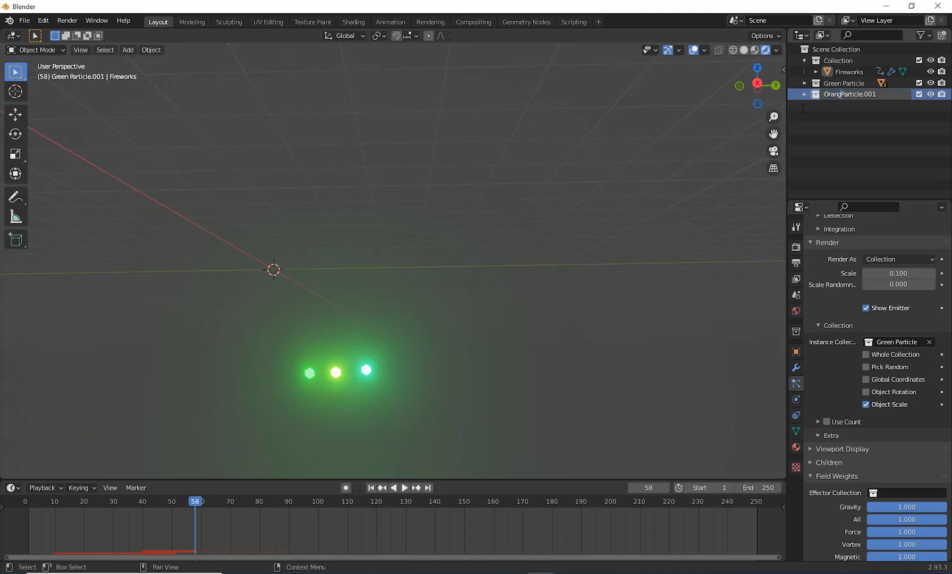
{"action": "type", "text": "e"}
{"action": "key", "text": "BackSpace"}
{"action": "key", "text": "BackSpace"}
{"action": "key", "text": "BackSpace"}
{"action": "key", "text": "Return"}
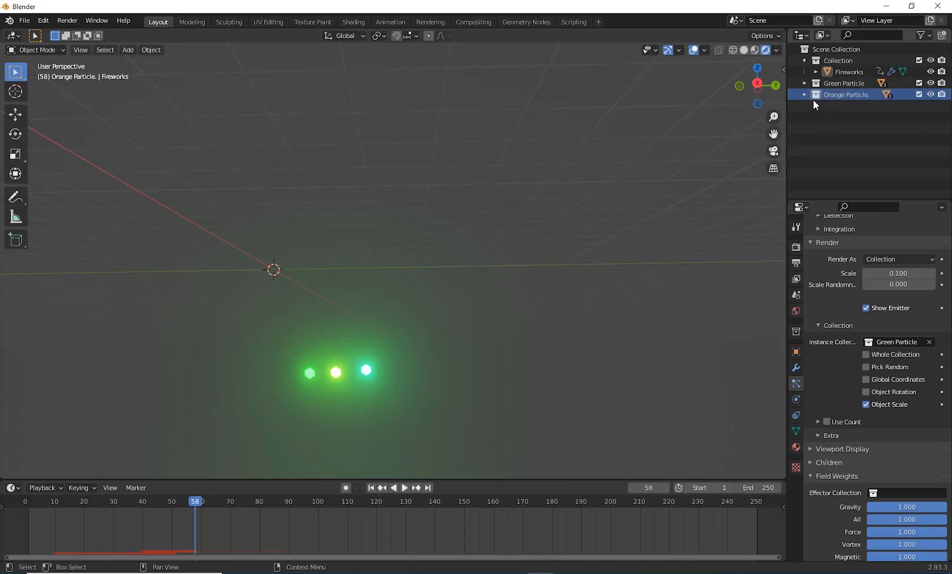
Step: Move the duplicated collection's three ico spheres together by about -0.03 m in X, 3.52 m in Y and 0.15 m in Z
{"action": "left_click", "coordinate": [805, 94]}
{"action": "left_click", "coordinate": [851, 128]}
{"action": "left_click", "coordinate": [857, 108], "text": "shift"}
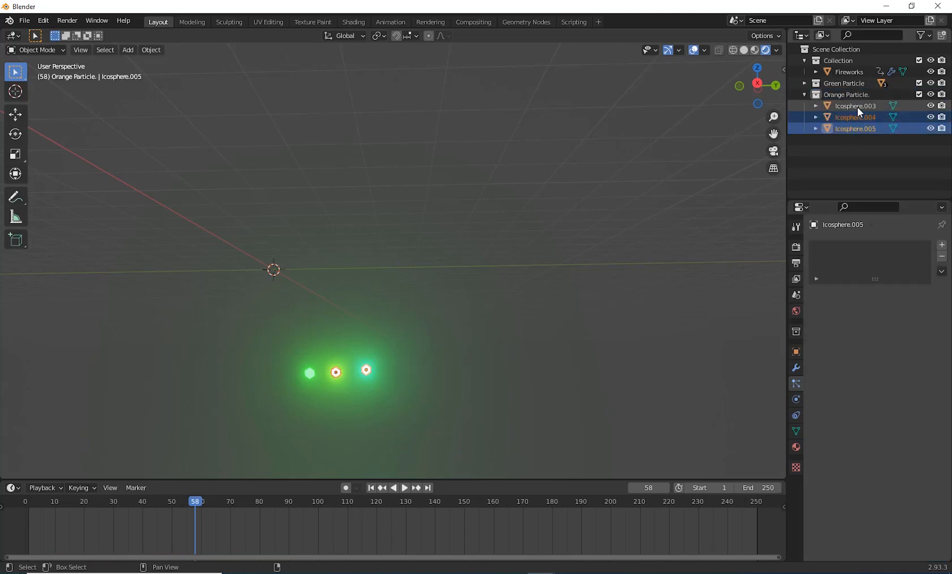
{"action": "key", "text": "g"}
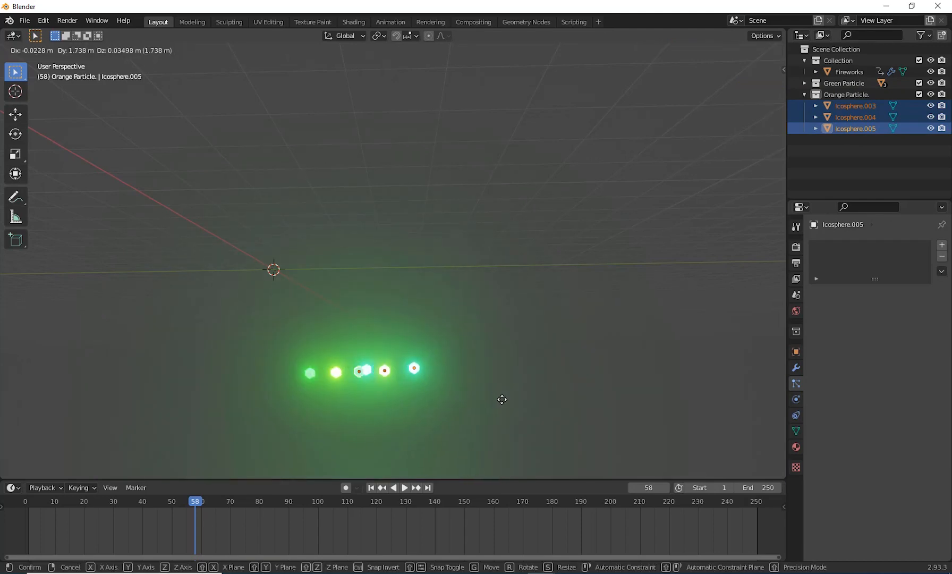
{"action": "left_click", "coordinate": [528, 398]}
{"action": "middle_click_drag", "start_coordinate": [522, 382], "coordinate": [538, 370]}
{"action": "scroll", "coordinate": [538, 370], "scroll_direction": "up", "scroll_amount": 3}
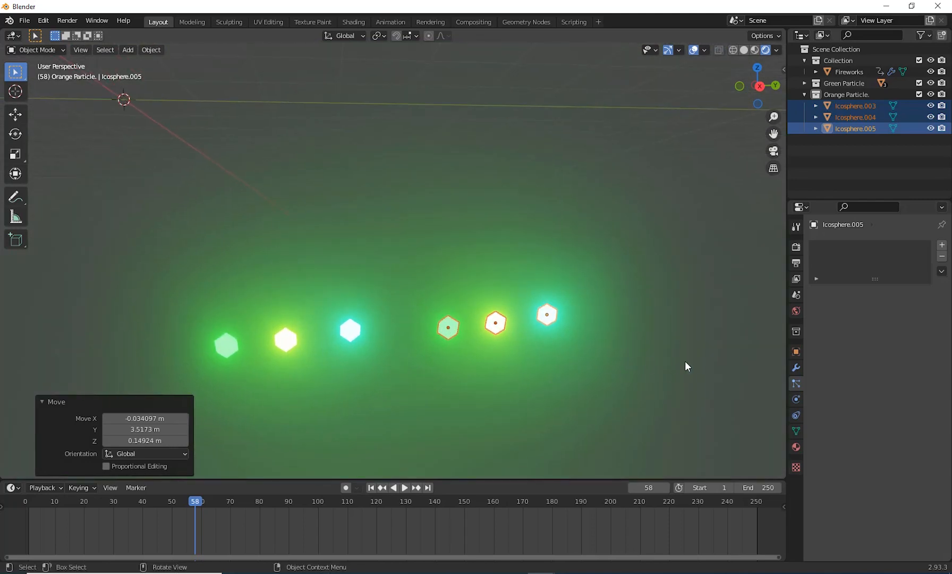
{"action": "left_click", "coordinate": [685, 362]}
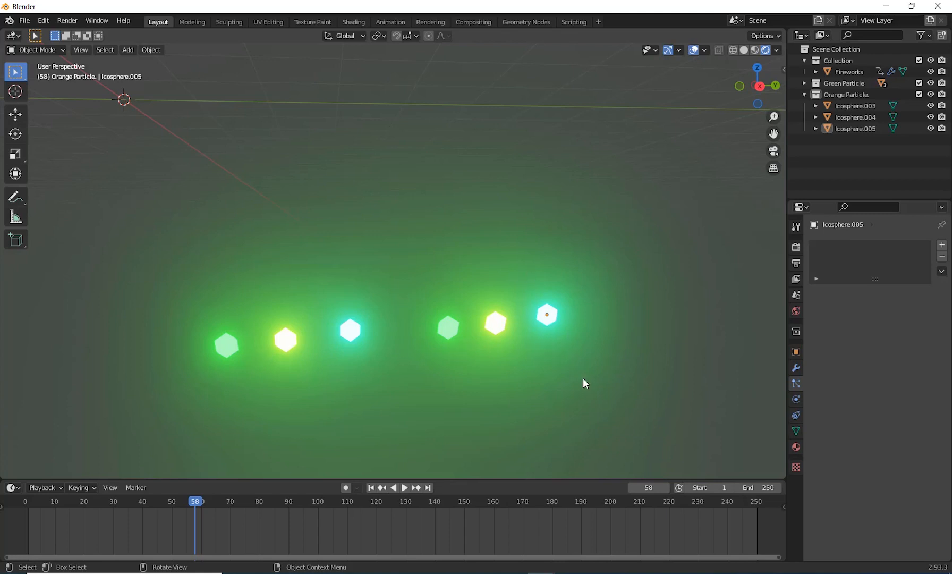
Step: Give Icosphere.003 its own copy of Material.001 and compare its material with that of the original green ico sphere
{"action": "left_click", "coordinate": [843, 94]}
{"action": "left_click", "coordinate": [848, 106]}
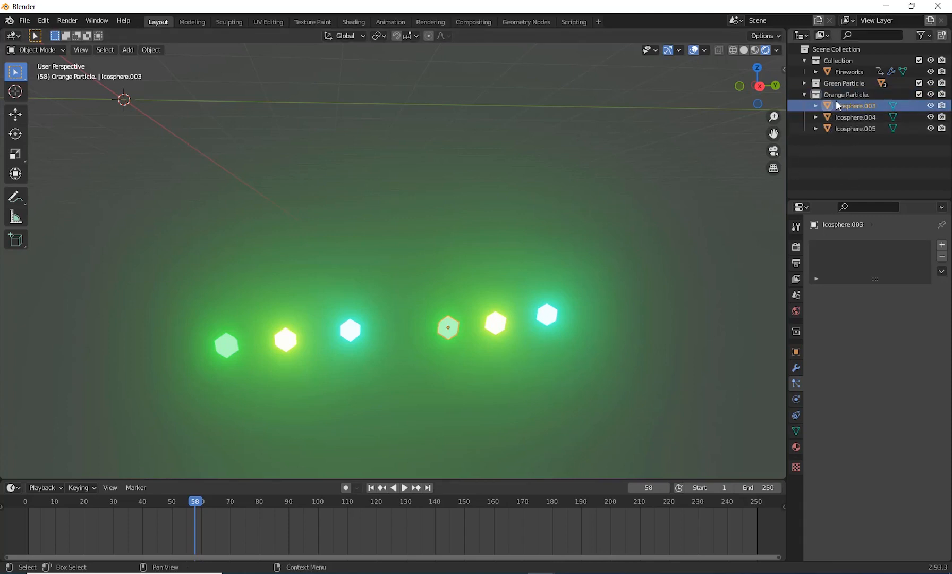
{"action": "left_click", "coordinate": [797, 448]}
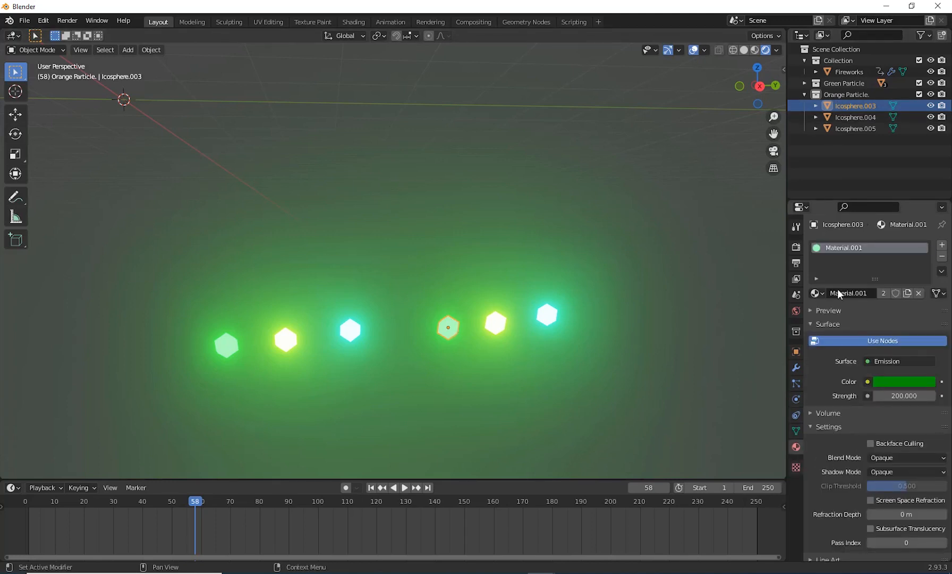
{"action": "left_click", "coordinate": [222, 346]}
{"action": "left_click", "coordinate": [448, 328]}
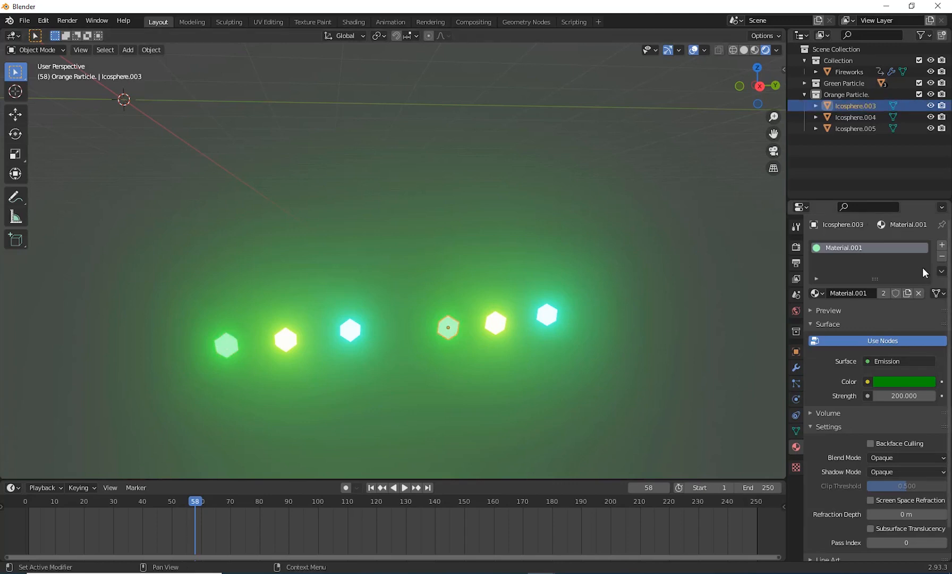
{"action": "left_click", "coordinate": [223, 349]}
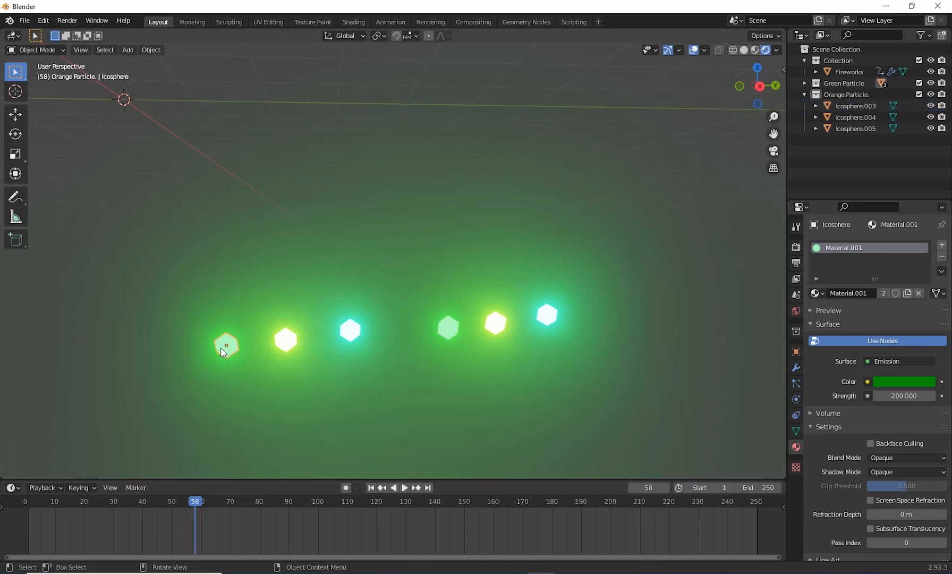
{"action": "left_click", "coordinate": [450, 339]}
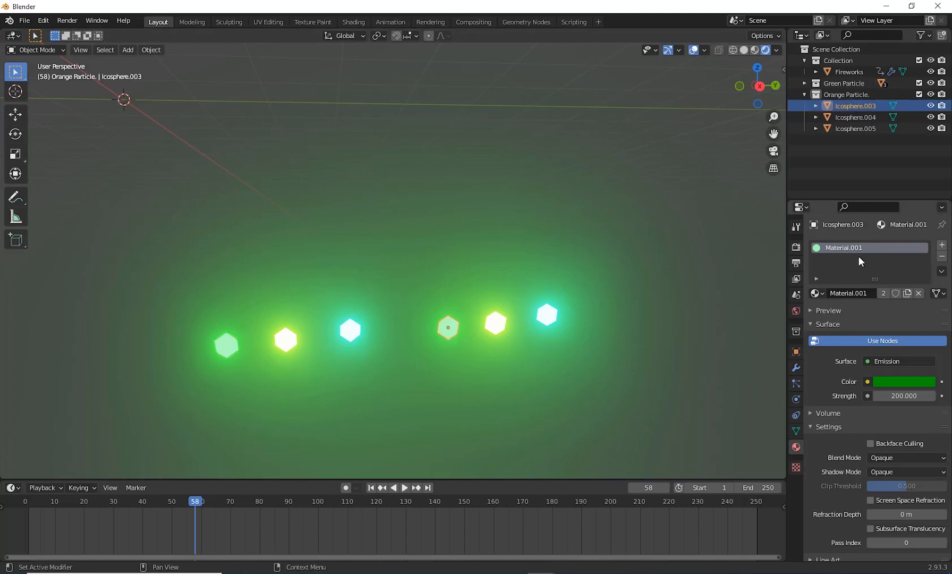
{"action": "left_click", "coordinate": [905, 293]}
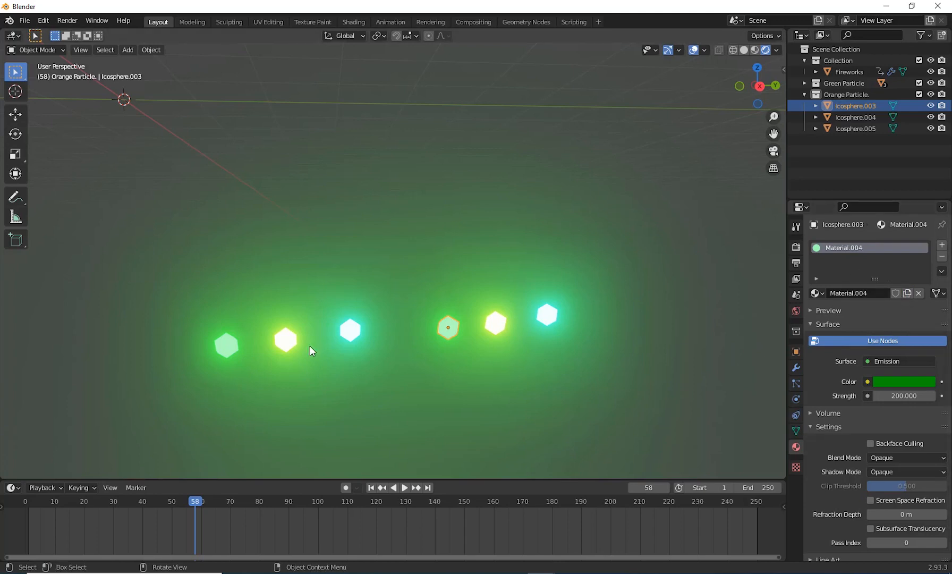
{"action": "left_click", "coordinate": [217, 350]}
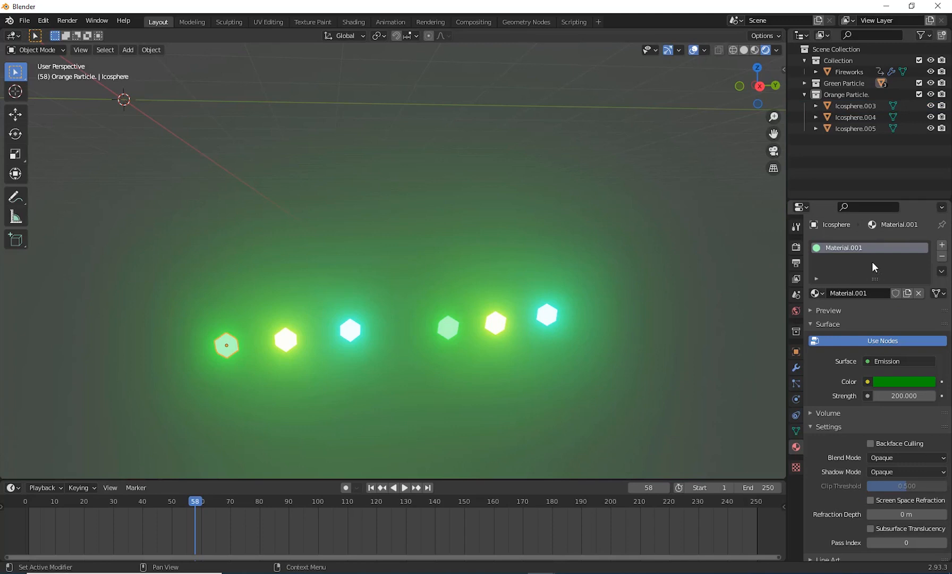
{"action": "left_click", "coordinate": [450, 330]}
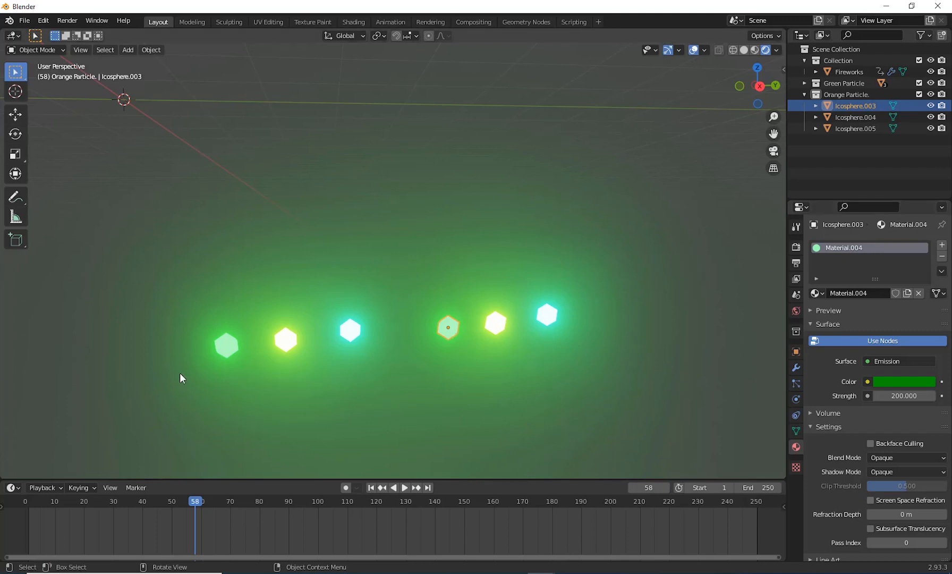
Step: Change the emission color of Icosphere.003's material to a bright orange at full brightness
{"action": "left_click", "coordinate": [905, 382]}
{"action": "left_click", "coordinate": [876, 291]}
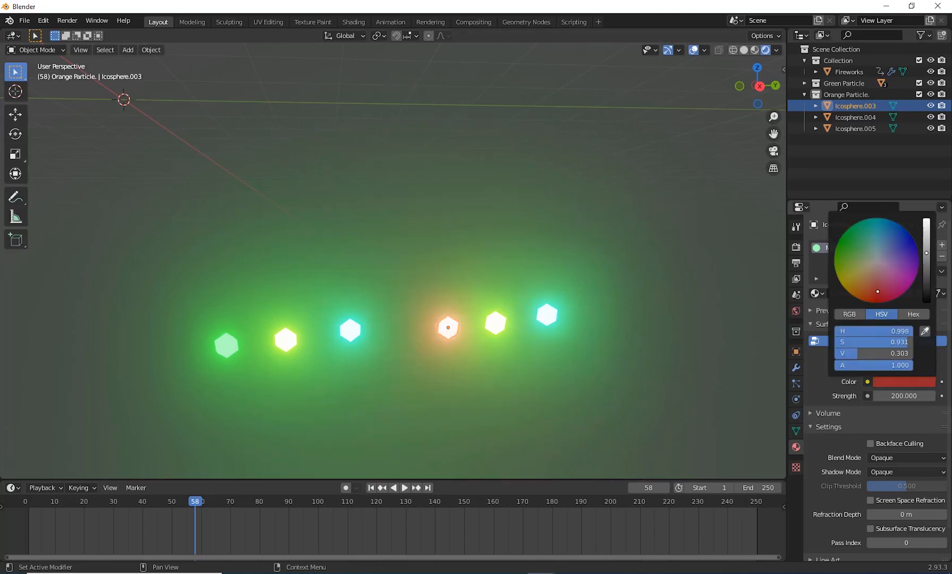
{"action": "left_click_drag", "start_coordinate": [926, 253], "coordinate": [929, 218]}
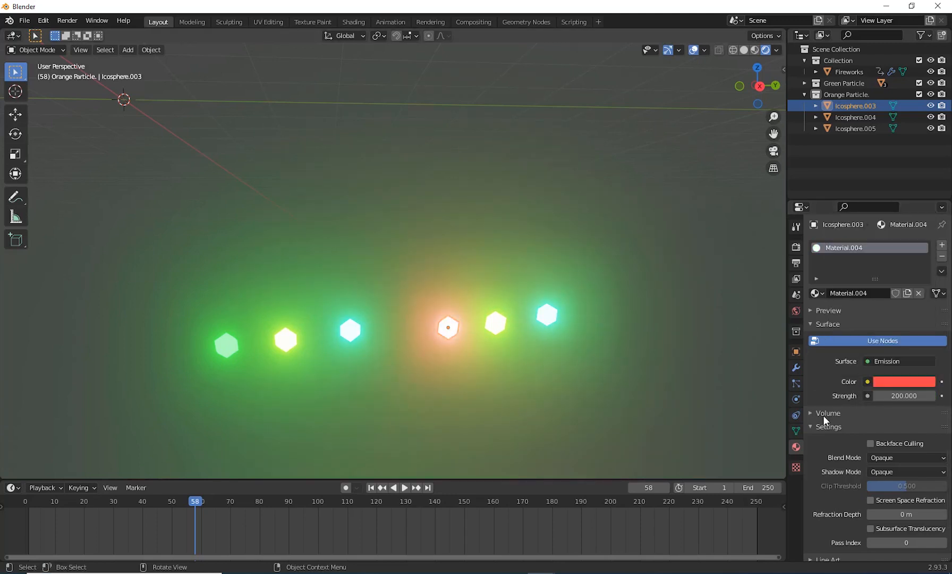
{"action": "left_click", "coordinate": [879, 384]}
{"action": "left_click_drag", "start_coordinate": [872, 292], "coordinate": [857, 298]}
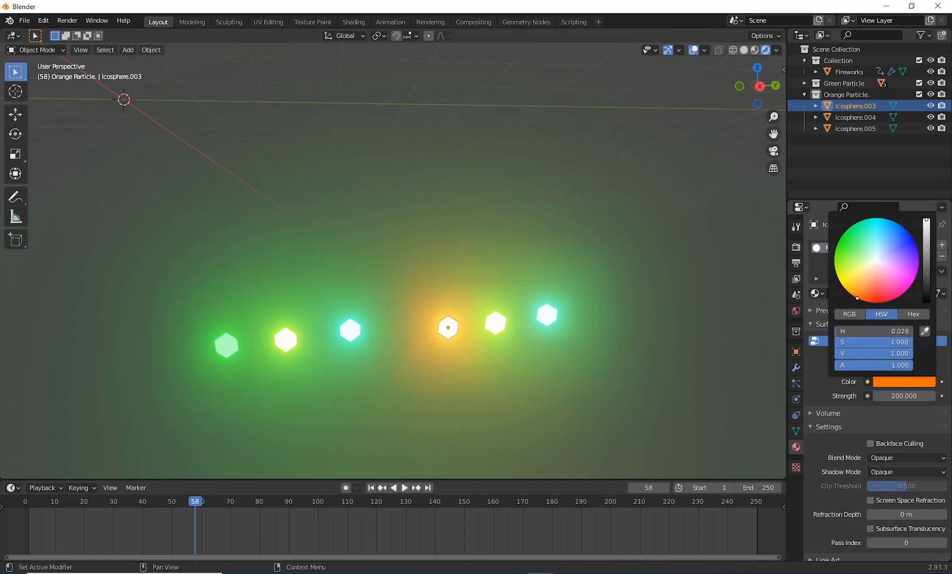
Step: Give Icosphere.004 its own copy of Material.002 and set its emission color to light orange, about hue 0.033, saturation 0.891 and value 1
{"action": "left_click", "coordinate": [497, 325]}
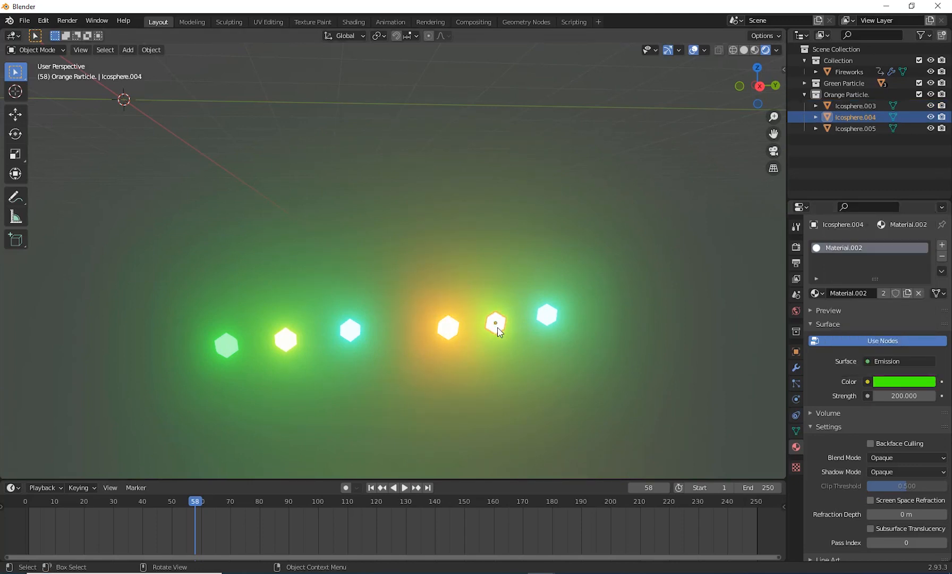
{"action": "left_click", "coordinate": [907, 294]}
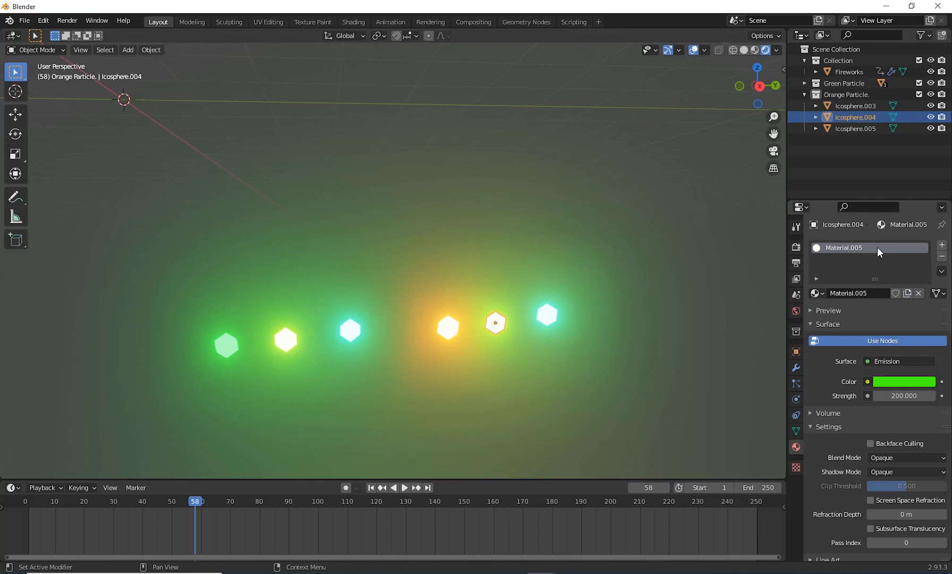
{"action": "left_click", "coordinate": [902, 383]}
{"action": "left_click_drag", "start_coordinate": [875, 270], "coordinate": [867, 285]}
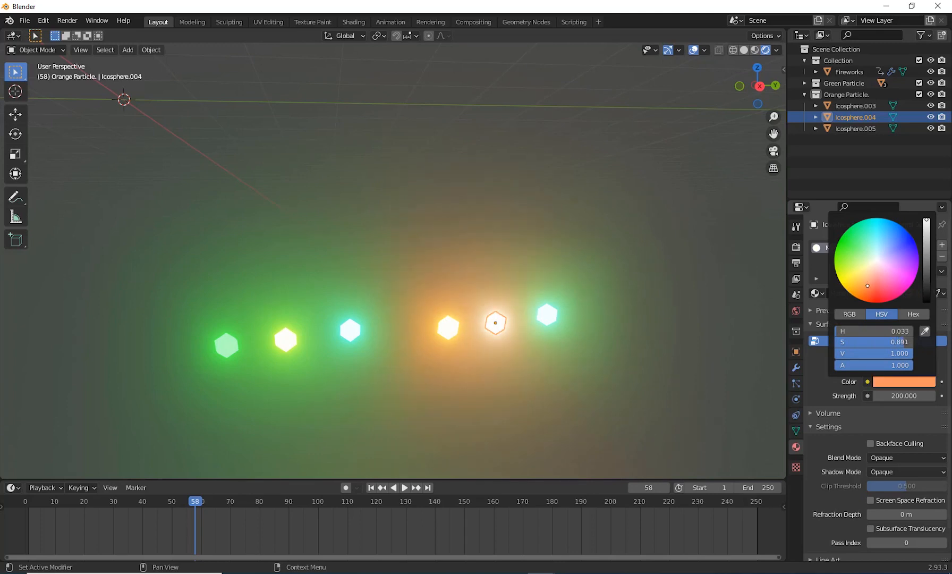
Step: Lower the value of Icosphere.004's emission color to about 0.42
{"action": "left_click_drag", "start_coordinate": [923, 227], "coordinate": [926, 245]}
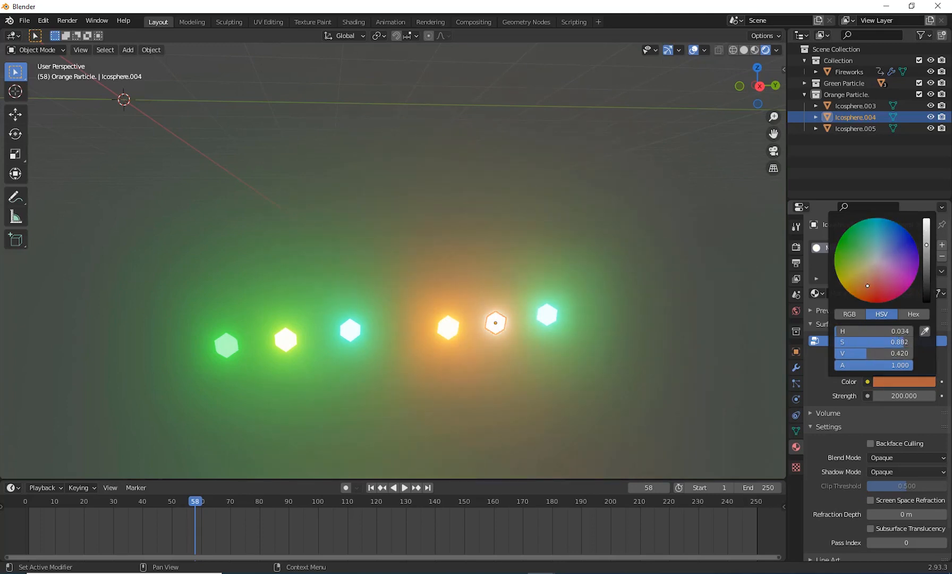
Step: Try to change the emission color of Icosphere.005's shared Material.003 to orange, and undo the change
{"action": "left_click", "coordinate": [547, 315]}
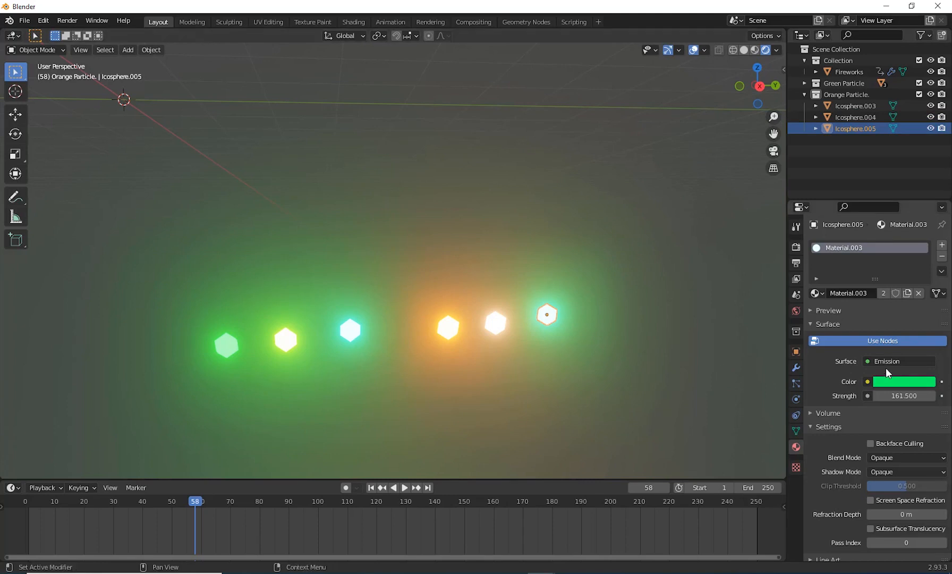
{"action": "left_click", "coordinate": [894, 379]}
{"action": "left_click_drag", "start_coordinate": [856, 293], "coordinate": [855, 296]}
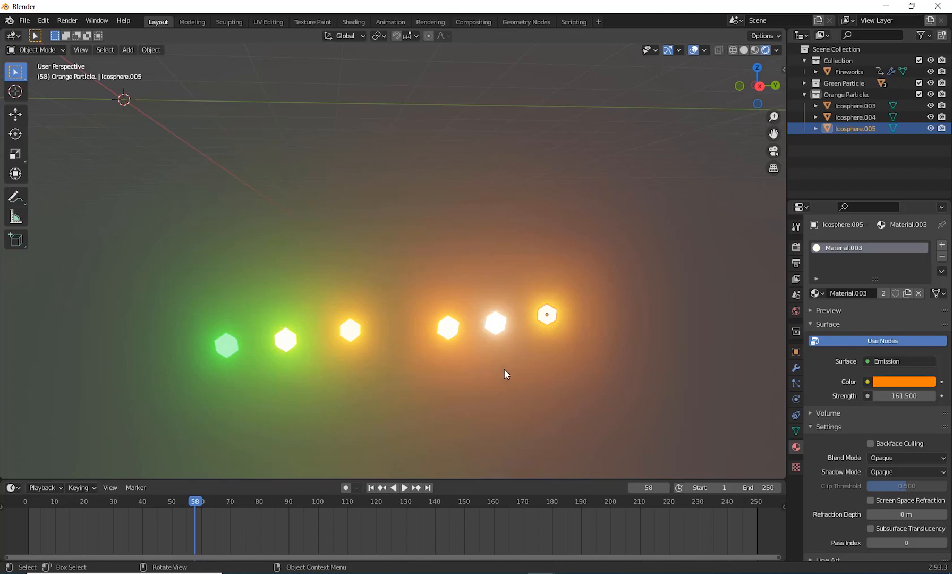
{"action": "key", "text": "ctrl+z"}
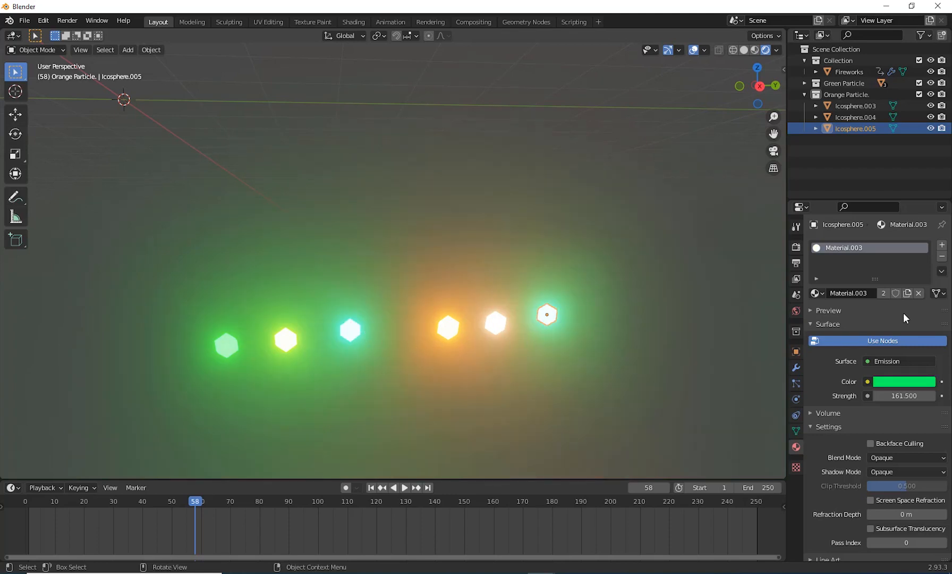
Step: Give Icosphere.005 its own copy of Material.003 and set its emission color to bright red-orange
{"action": "left_click", "coordinate": [907, 293]}
{"action": "left_click", "coordinate": [557, 320]}
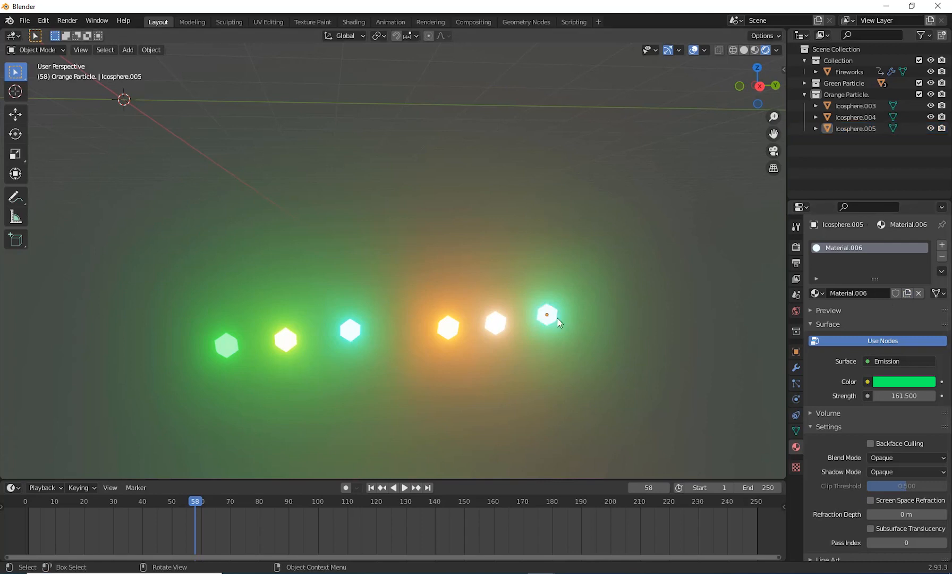
{"action": "left_click", "coordinate": [904, 381]}
{"action": "mouse_move", "coordinate": [874, 274]}
{"action": "left_mouse_down"}
{"action": "mouse_move", "coordinate": [865, 278]}
{"action": "mouse_move", "coordinate": [864, 299]}
{"action": "left_mouse_up"}
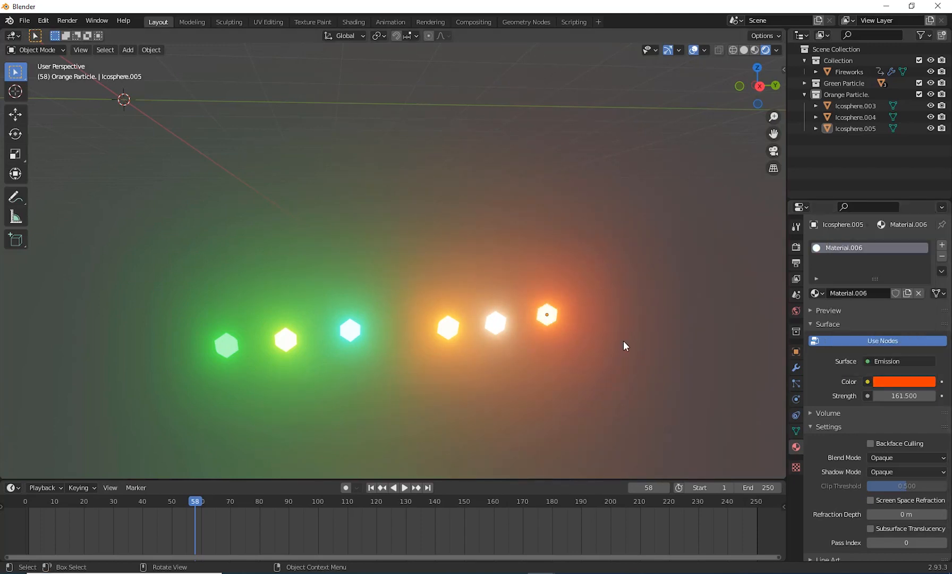
Step: Open the particle settings of the Fireworks object's second particle system, ParticleSystem.001
{"action": "scroll", "coordinate": [639, 419], "scroll_direction": "down", "scroll_amount": 6}
{"action": "middle_click_drag", "start_coordinate": [539, 372], "coordinate": [557, 427]}
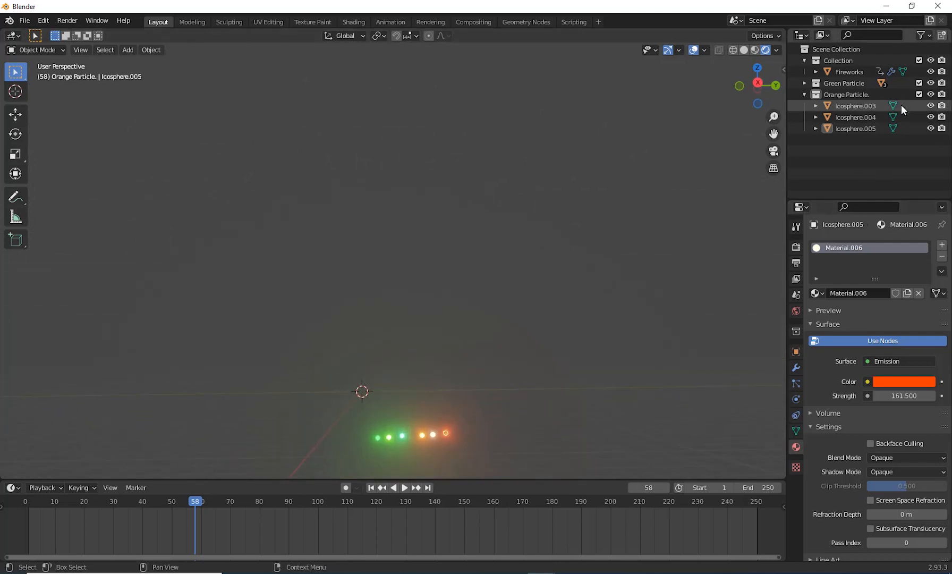
{"action": "left_click", "coordinate": [850, 71]}
{"action": "left_click", "coordinate": [795, 384]}
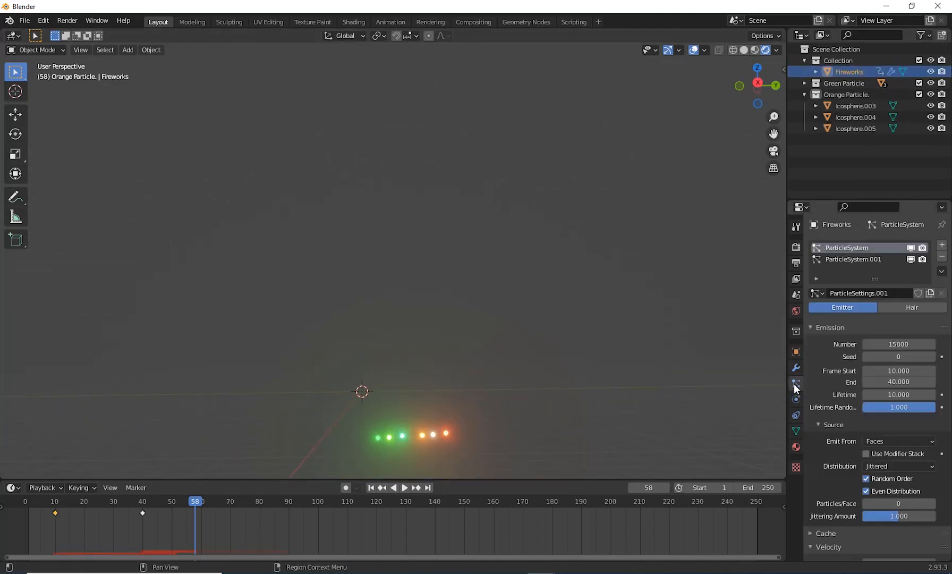
{"action": "left_click", "coordinate": [861, 259]}
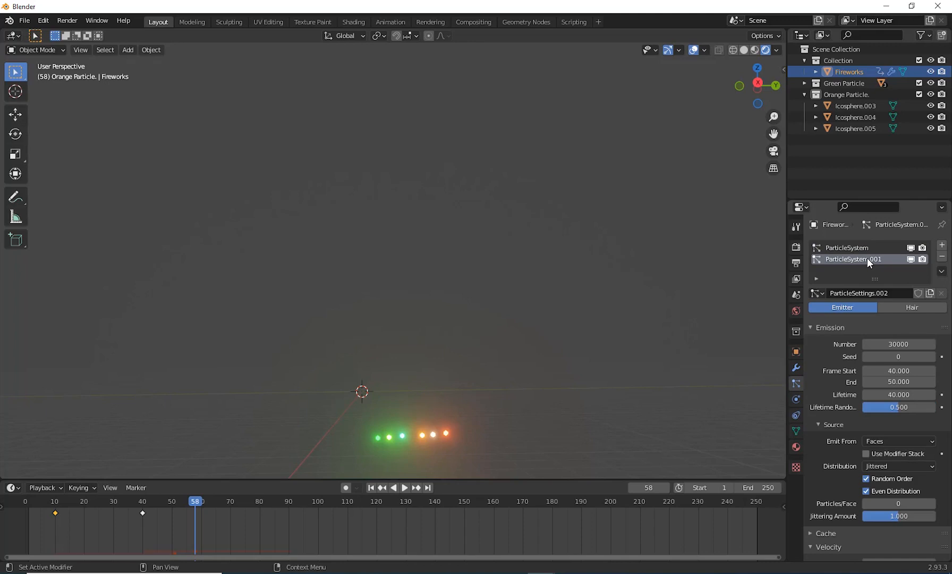
Step: Play the fireworks animation from the first frame with the whole burst in view and pause it at frame 56
{"action": "left_click", "coordinate": [406, 487]}
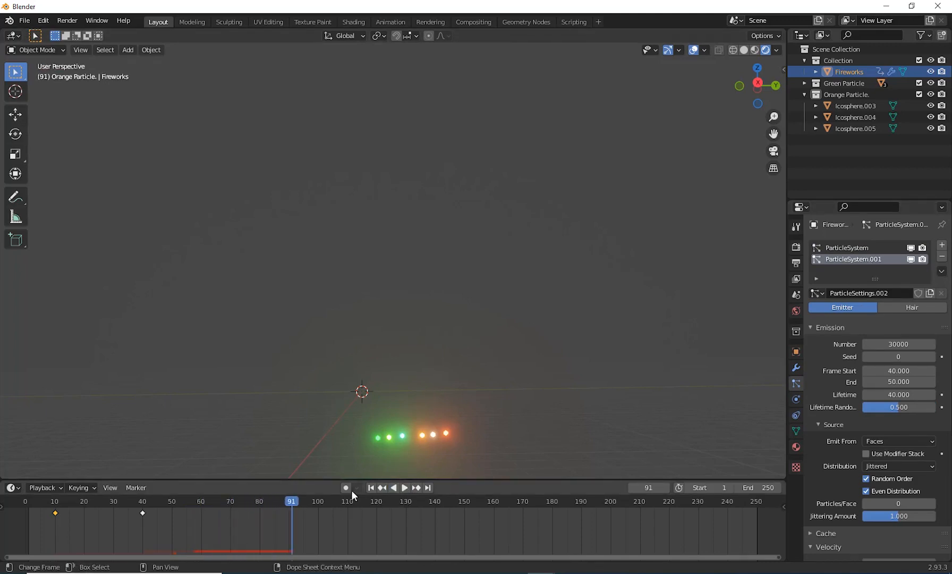
{"action": "left_click", "coordinate": [371, 487]}
{"action": "left_click", "coordinate": [404, 487]}
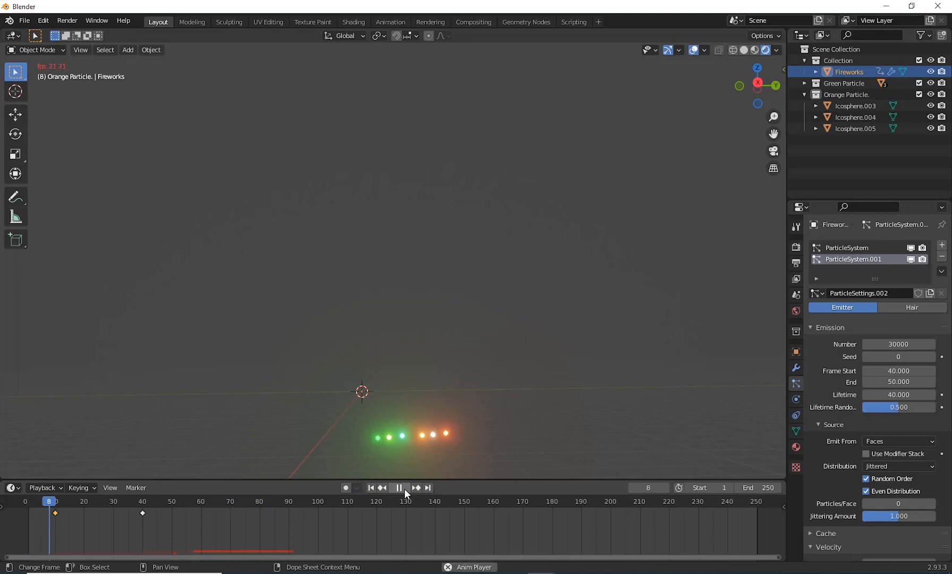
{"action": "left_click", "coordinate": [405, 487]}
{"action": "scroll", "coordinate": [423, 317], "scroll_direction": "down", "scroll_amount": 3}
{"action": "scroll", "coordinate": [423, 318], "scroll_direction": "down", "scroll_amount": 2}
{"action": "middle_click_drag", "start_coordinate": [424, 318], "coordinate": [427, 415]}
{"action": "left_click", "coordinate": [405, 487]}
{"action": "left_click", "coordinate": [403, 487]}
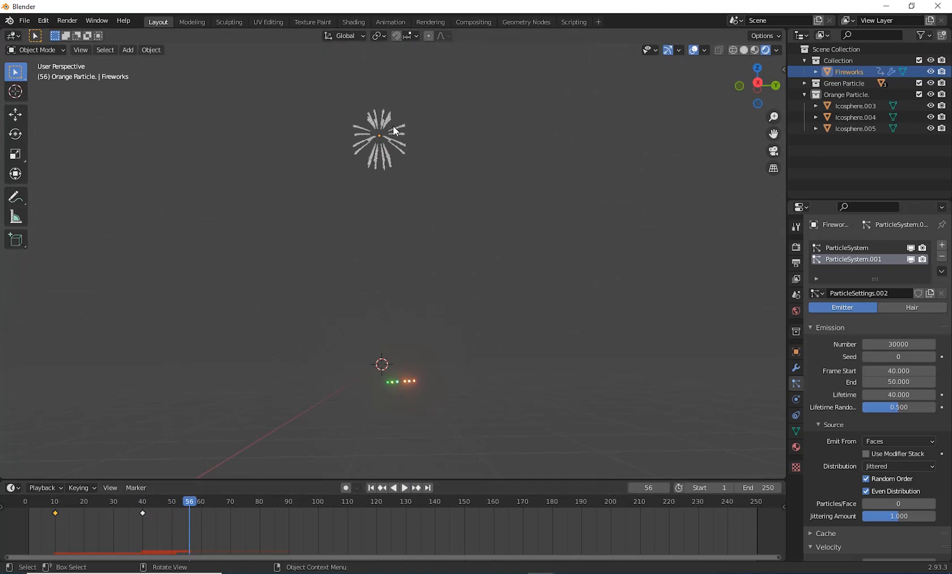
Step: Render ParticleSystem.001 as a collection, using Orange Particle. as the instance collection
{"action": "left_click", "coordinate": [858, 261]}
{"action": "scroll", "coordinate": [848, 406], "scroll_direction": "down", "scroll_amount": 15}
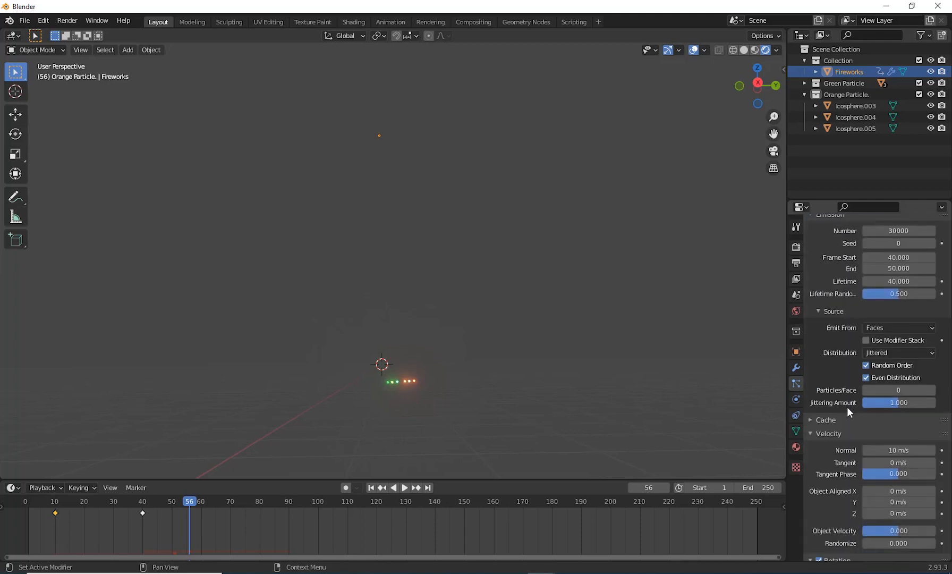
{"action": "scroll", "coordinate": [849, 427], "scroll_direction": "down", "scroll_amount": 8}
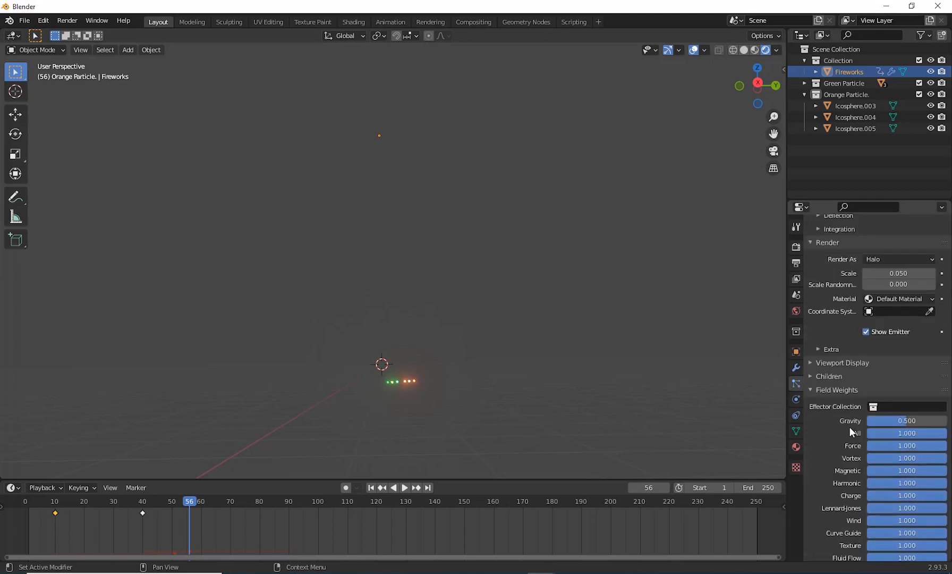
{"action": "left_click", "coordinate": [896, 374]}
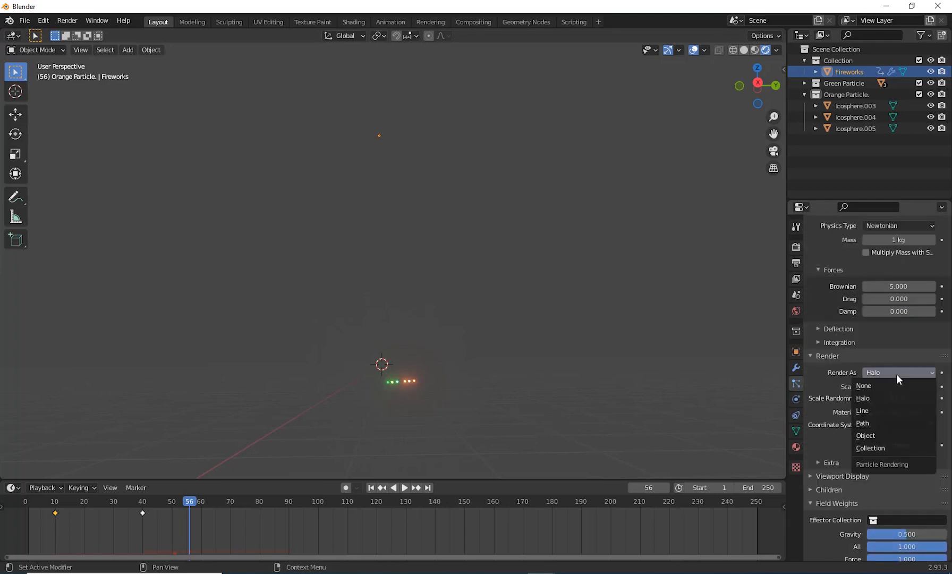
{"action": "left_click", "coordinate": [885, 449]}
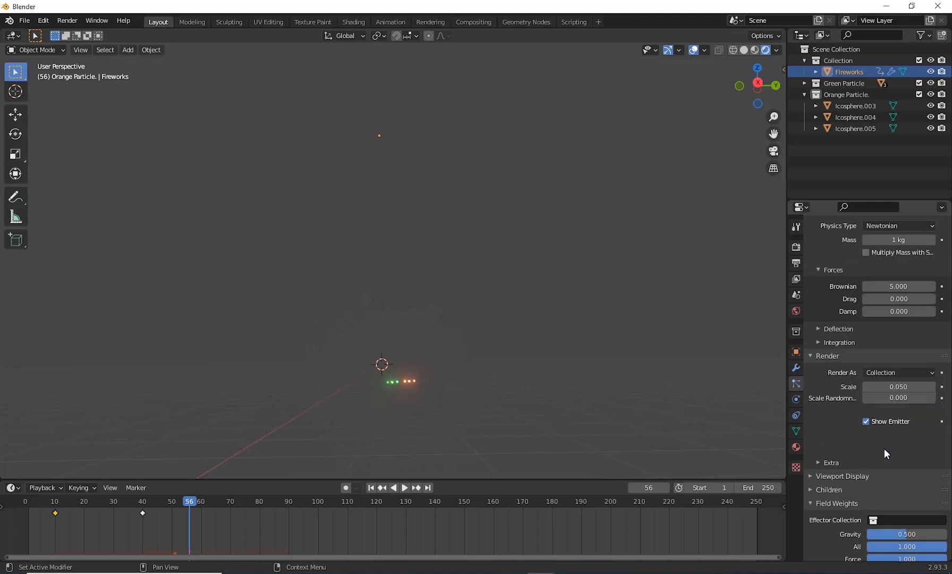
{"action": "left_click", "coordinate": [873, 456]}
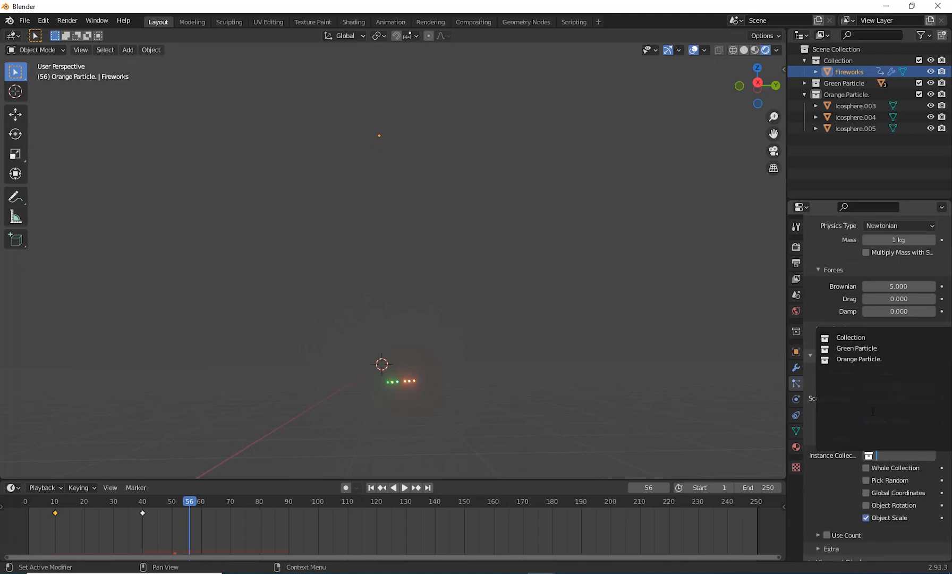
{"action": "left_click", "coordinate": [861, 359]}
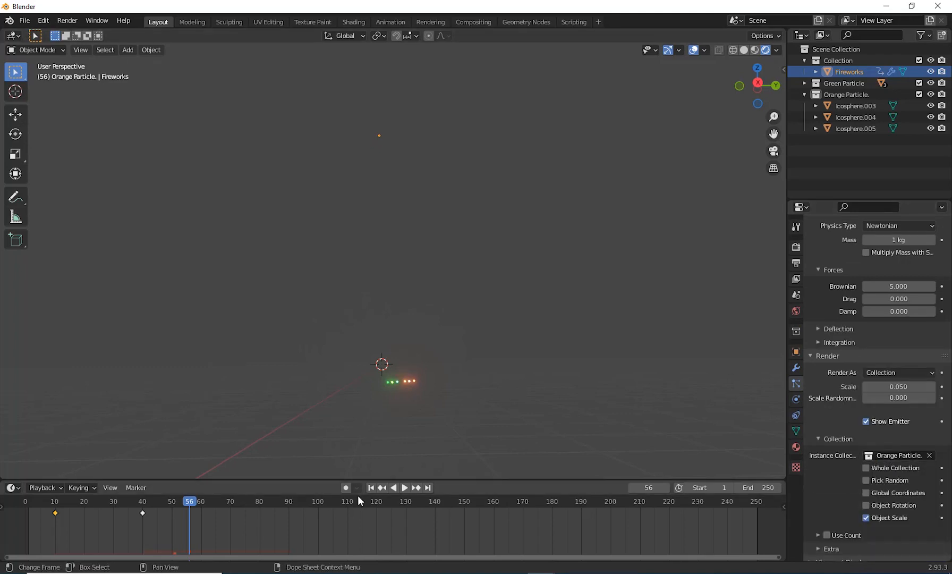
Step: Replay the animation up to the burst at frame 79 and set the burst particles' render scale to 0.190
{"action": "left_click", "coordinate": [371, 487]}
{"action": "left_click", "coordinate": [404, 487]}
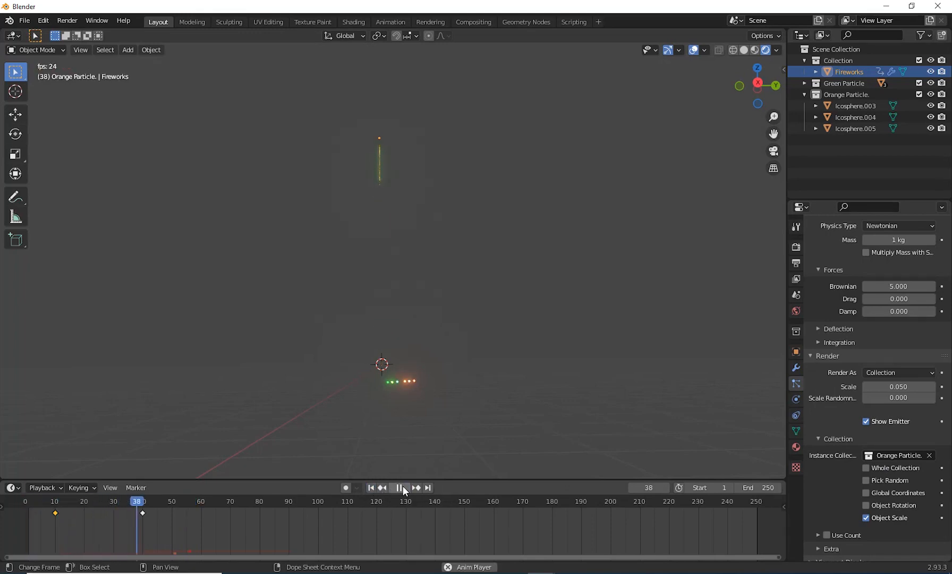
{"action": "left_click", "coordinate": [400, 487]}
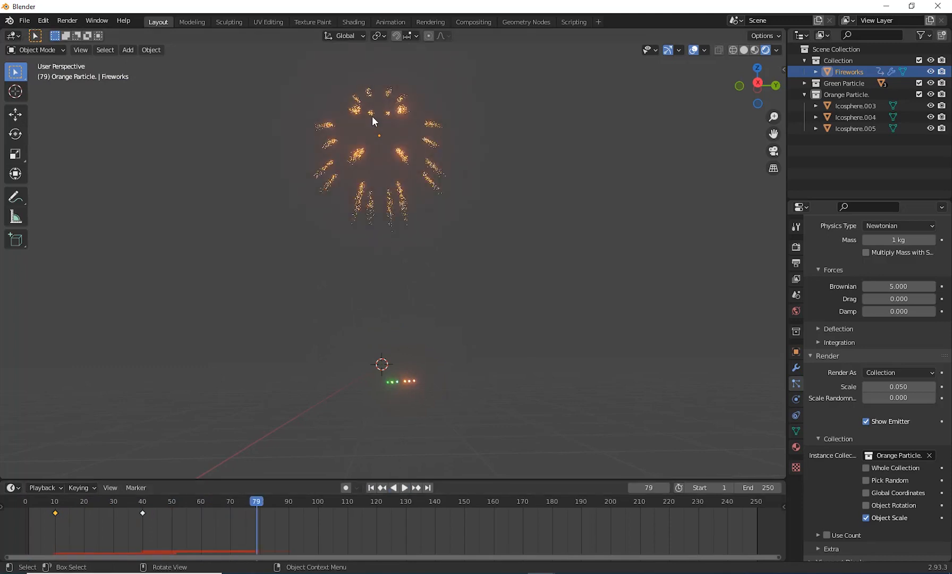
{"action": "mouse_move", "coordinate": [897, 386]}
{"action": "left_mouse_down"}
{"action": "mouse_move", "coordinate": [921, 386]}
{"action": "mouse_move", "coordinate": [908, 386]}
{"action": "left_mouse_up"}
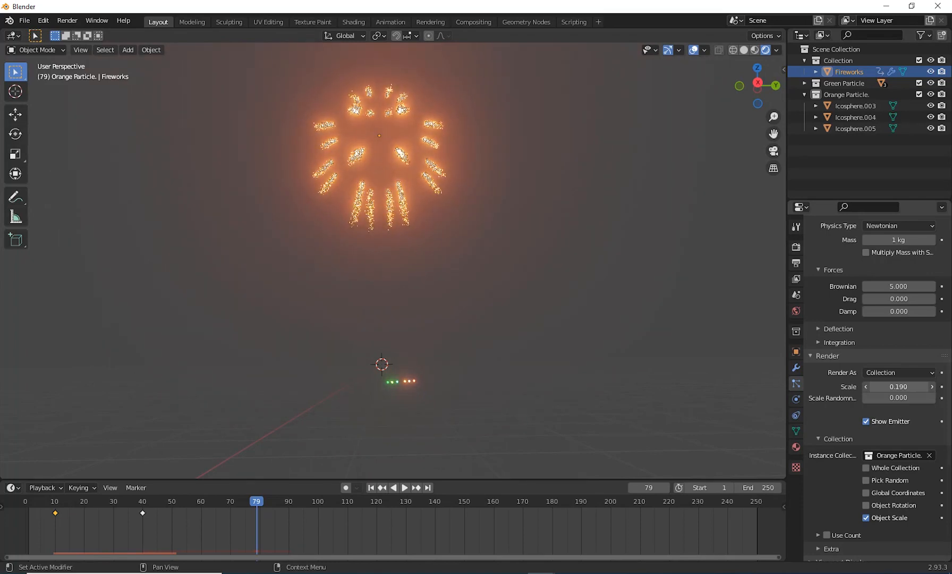
Step: Play the animation twice from the start to check the enlarged burst, and return to frame 1
{"action": "left_click", "coordinate": [370, 488]}
{"action": "left_click", "coordinate": [404, 488]}
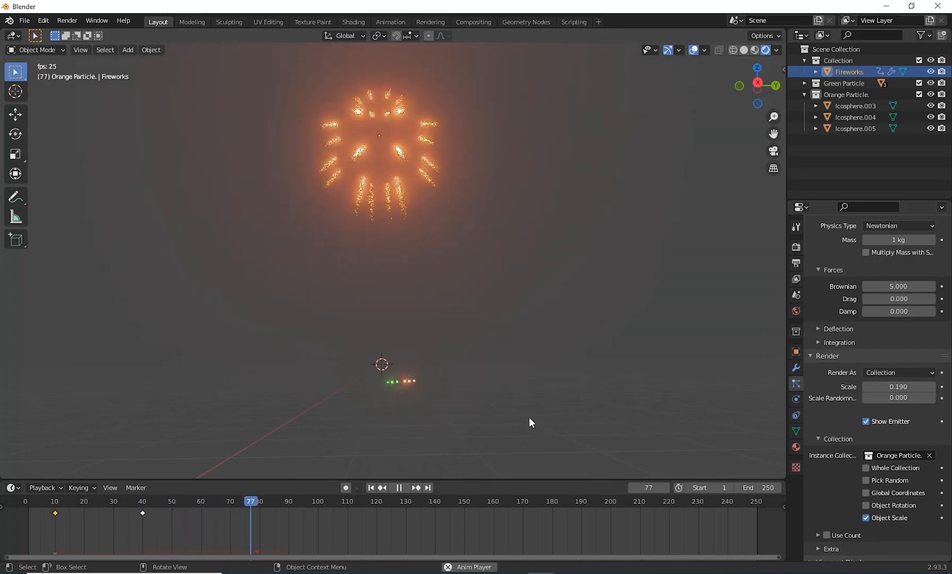
{"action": "left_click", "coordinate": [400, 488]}
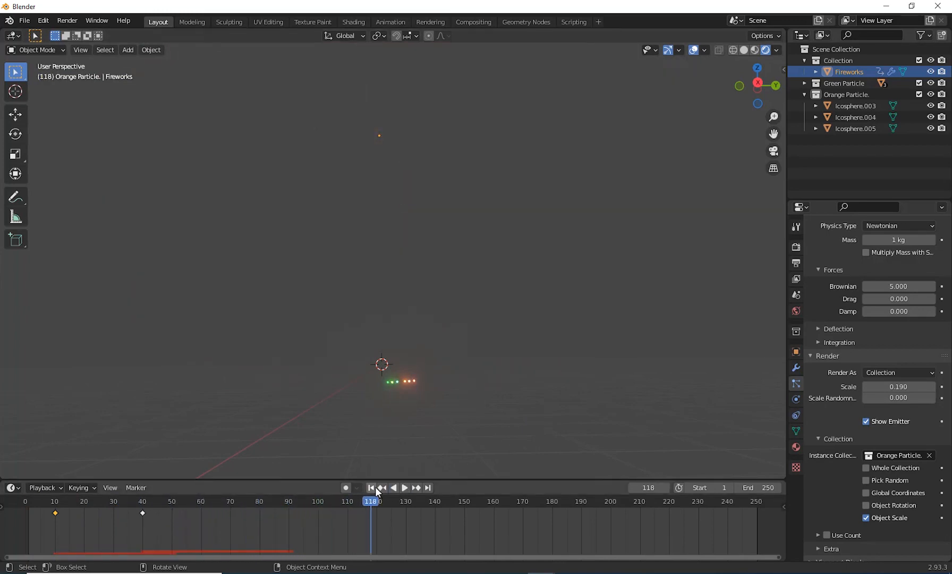
{"action": "left_click", "coordinate": [371, 488]}
{"action": "left_click", "coordinate": [404, 487]}
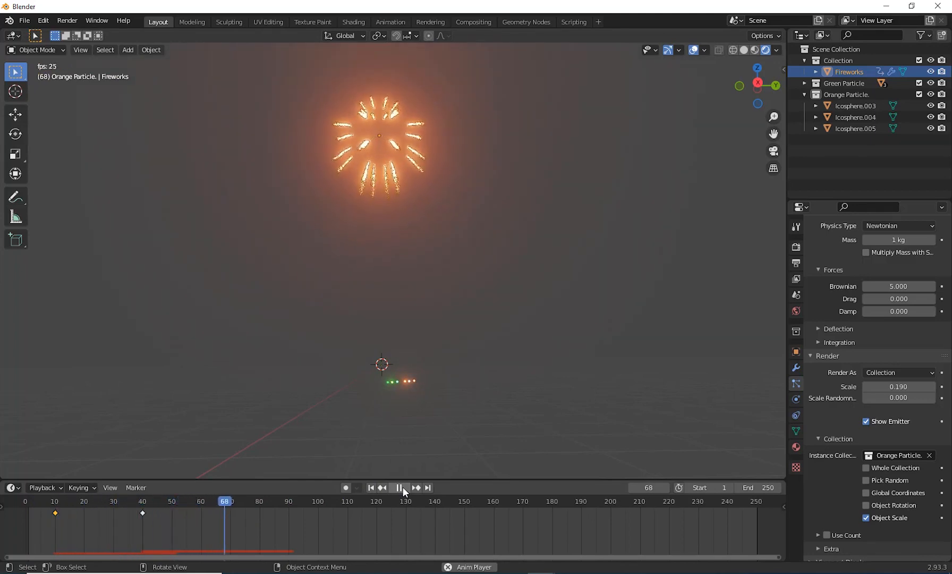
{"action": "left_click", "coordinate": [402, 487]}
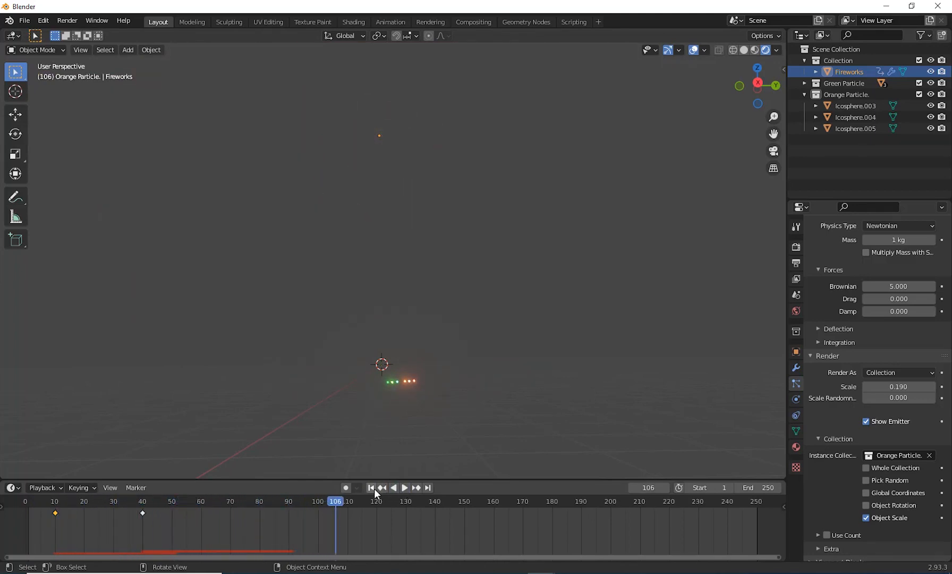
{"action": "left_click", "coordinate": [372, 487]}
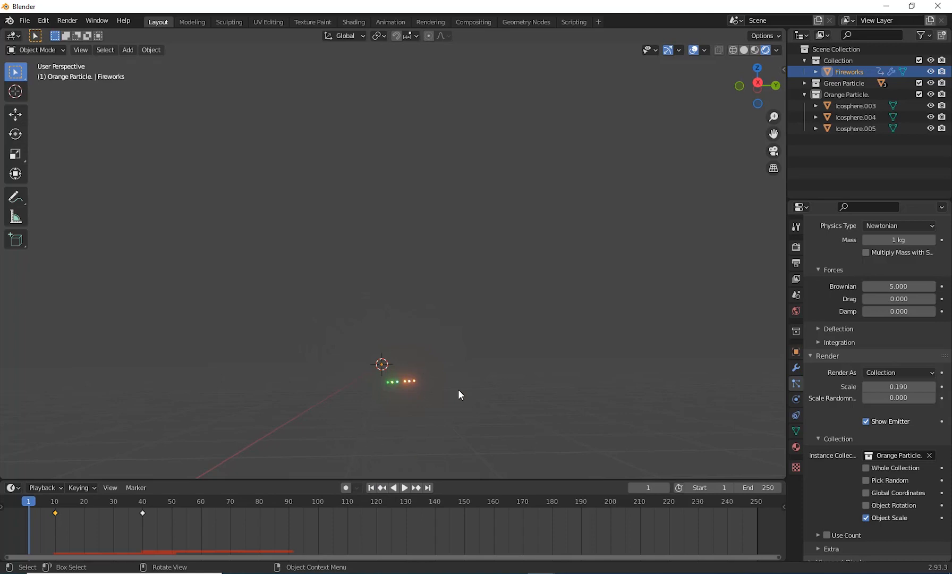
Step: Collapse the Orange Particle. collection in the scene hierarchy
{"action": "middle_click_drag", "start_coordinate": [489, 406], "coordinate": [449, 426]}
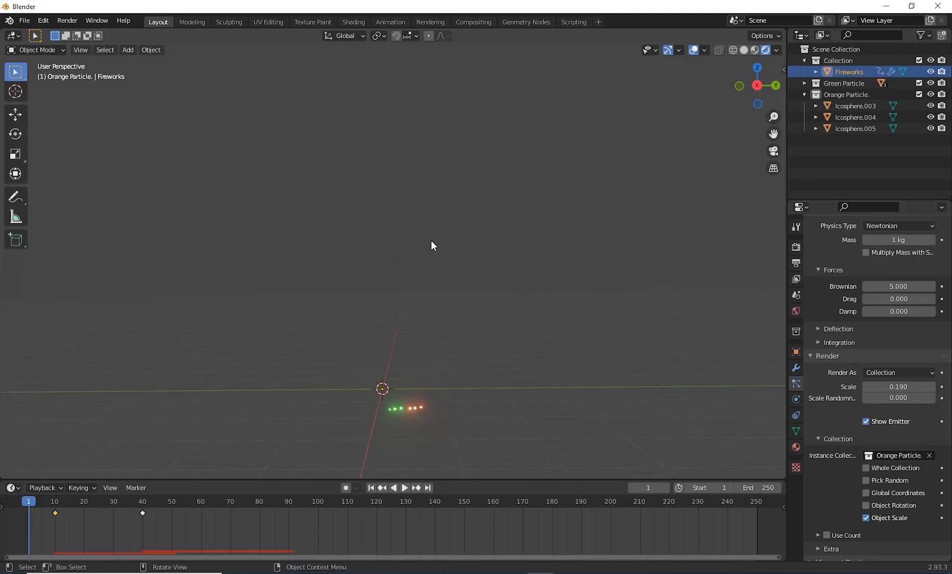
{"action": "middle_click_drag", "start_coordinate": [487, 391], "coordinate": [357, 450]}
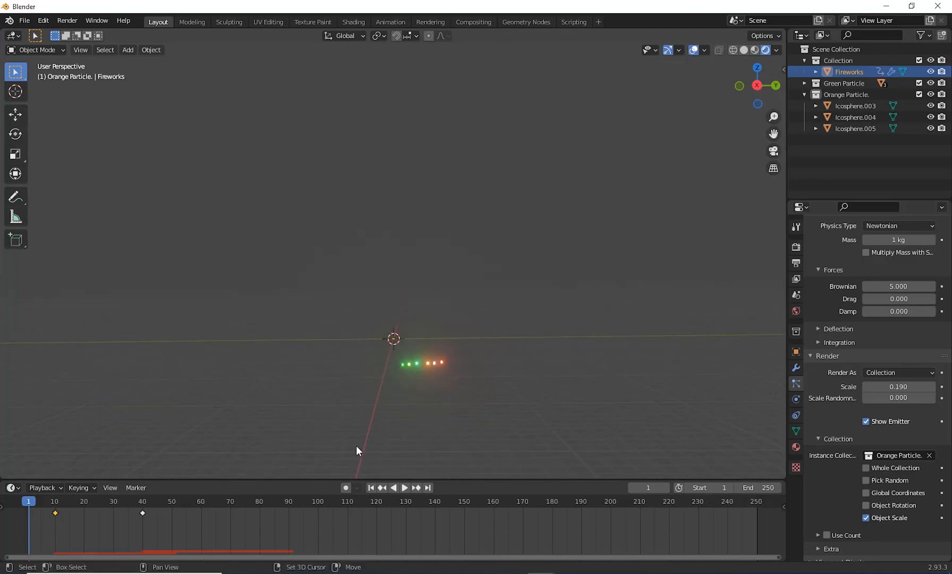
{"action": "mouse_move", "coordinate": [626, 313]}
{"action": "middle_mouse_down", "text": "shift"}
{"action": "mouse_move", "coordinate": [612, 337]}
{"action": "mouse_move", "coordinate": [622, 327]}
{"action": "middle_mouse_up", "text": "shift"}
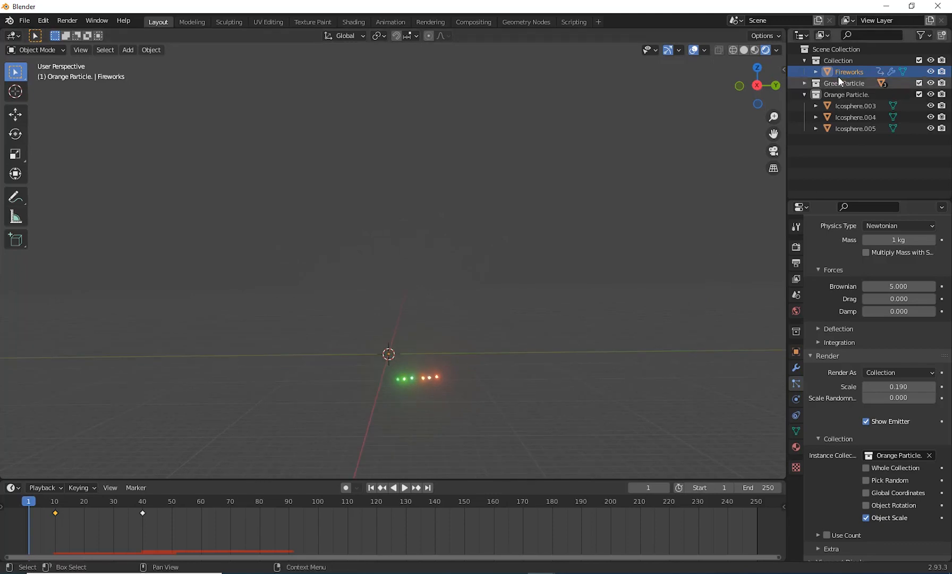
{"action": "left_click", "coordinate": [803, 94]}
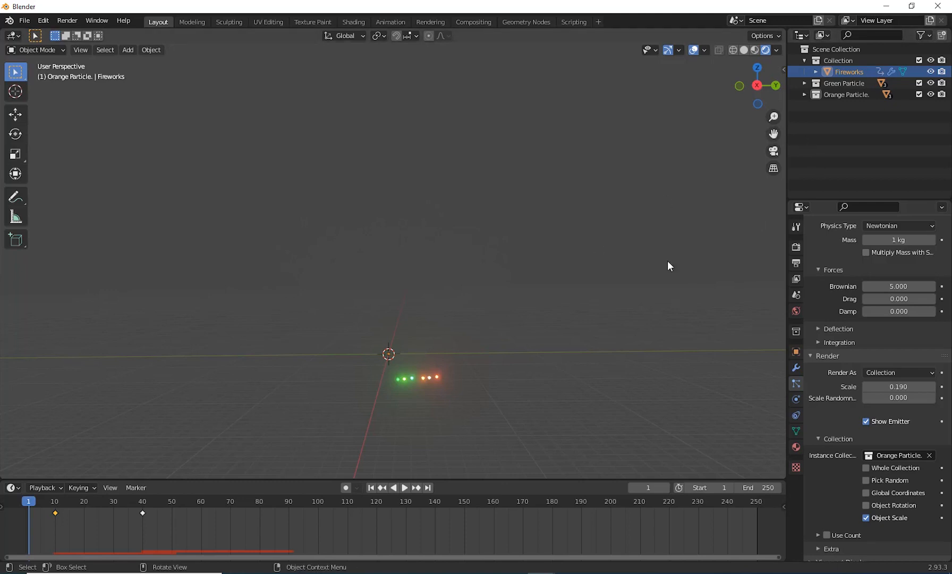
Step: Duplicate the Fireworks object and place the copy about 0.64 m away along the global Y axis
{"action": "middle_click_drag", "start_coordinate": [584, 290], "coordinate": [484, 283]}
{"action": "middle_click_drag", "start_coordinate": [457, 334], "coordinate": [485, 149]}
{"action": "scroll", "coordinate": [467, 340], "scroll_direction": "up", "scroll_amount": 3}
{"action": "scroll", "coordinate": [470, 346], "scroll_direction": "up", "scroll_amount": 4}
{"action": "middle_click_drag", "start_coordinate": [467, 229], "coordinate": [458, 366], "text": "shift"}
{"action": "scroll", "coordinate": [458, 366], "scroll_direction": "down", "scroll_amount": 3}
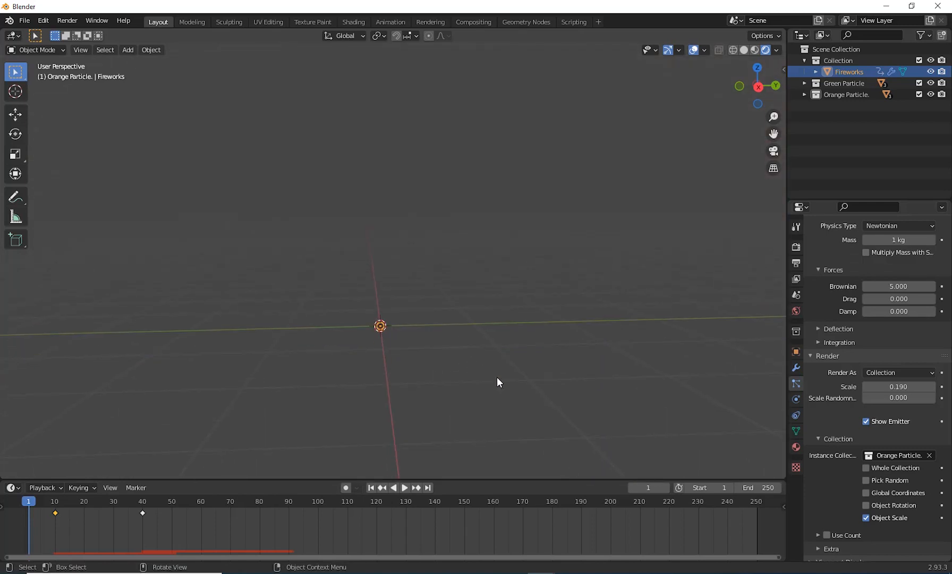
{"action": "key", "text": "shift+d"}
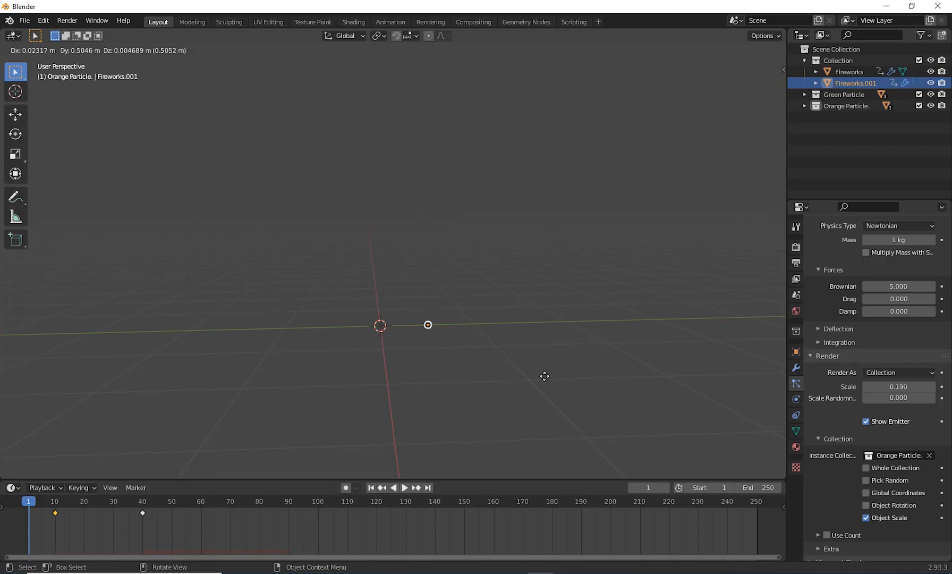
{"action": "key", "text": "x"}
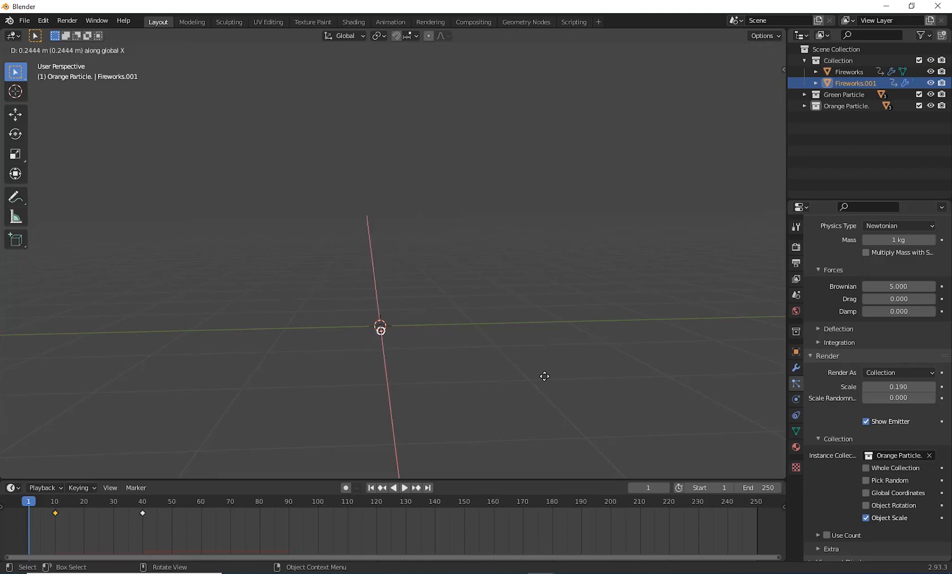
{"action": "key", "text": "y"}
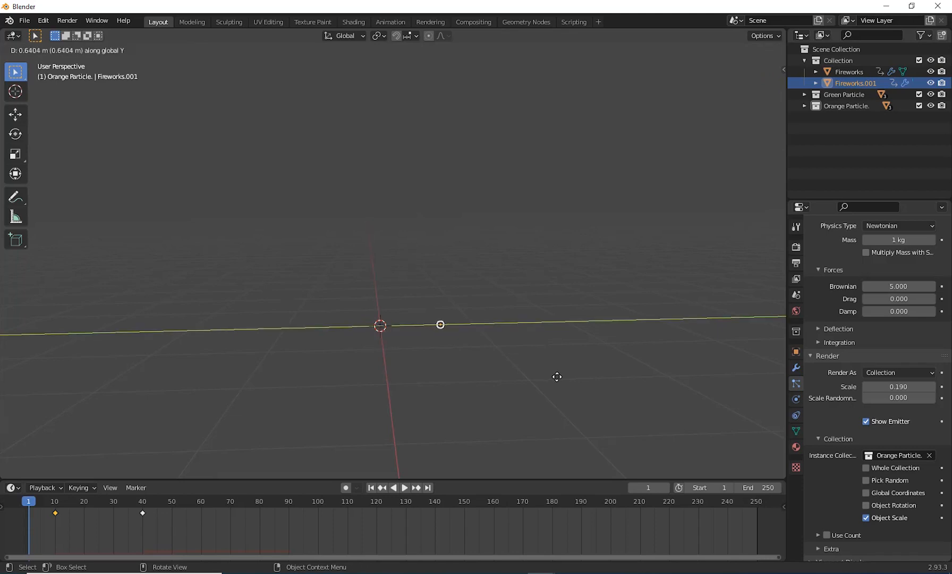
{"action": "left_click", "coordinate": [557, 376]}
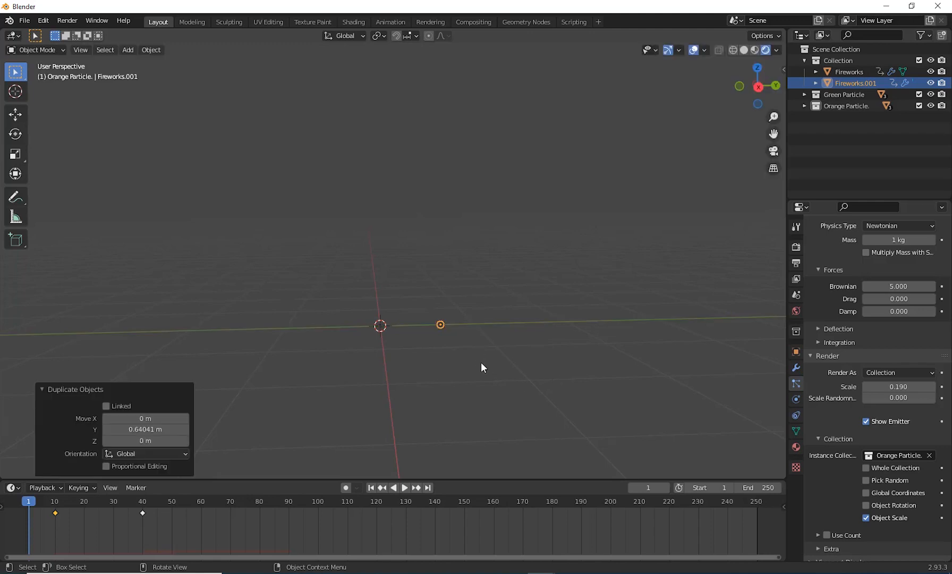
Step: Play the animation from frame 1 to frame 26 to check the rising trails of the original and duplicated fireworks
{"action": "scroll", "coordinate": [481, 363], "scroll_direction": "down", "scroll_amount": 5}
{"action": "middle_click_drag", "start_coordinate": [491, 391], "coordinate": [466, 380], "text": "shift"}
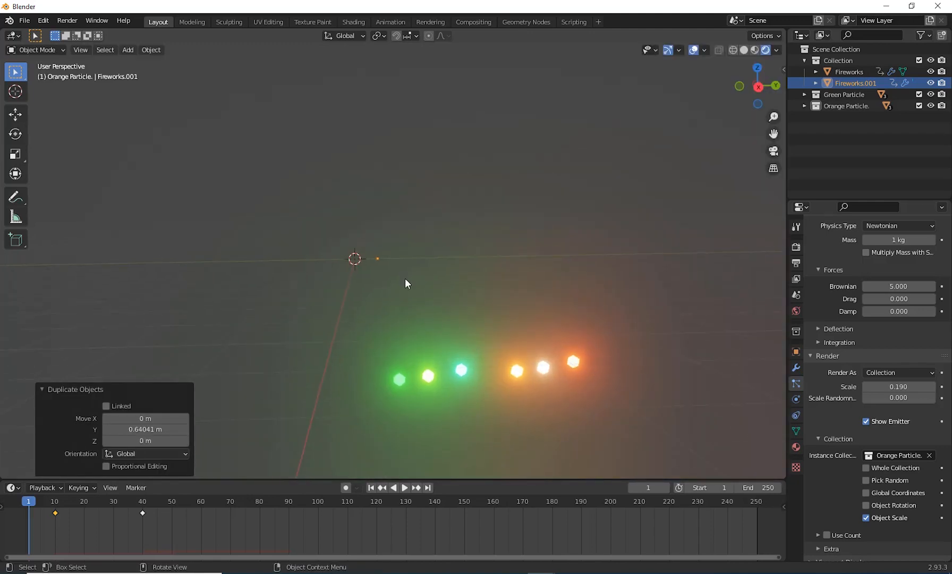
{"action": "middle_click_drag", "start_coordinate": [409, 309], "coordinate": [397, 347], "text": "shift"}
{"action": "left_click", "coordinate": [370, 487]}
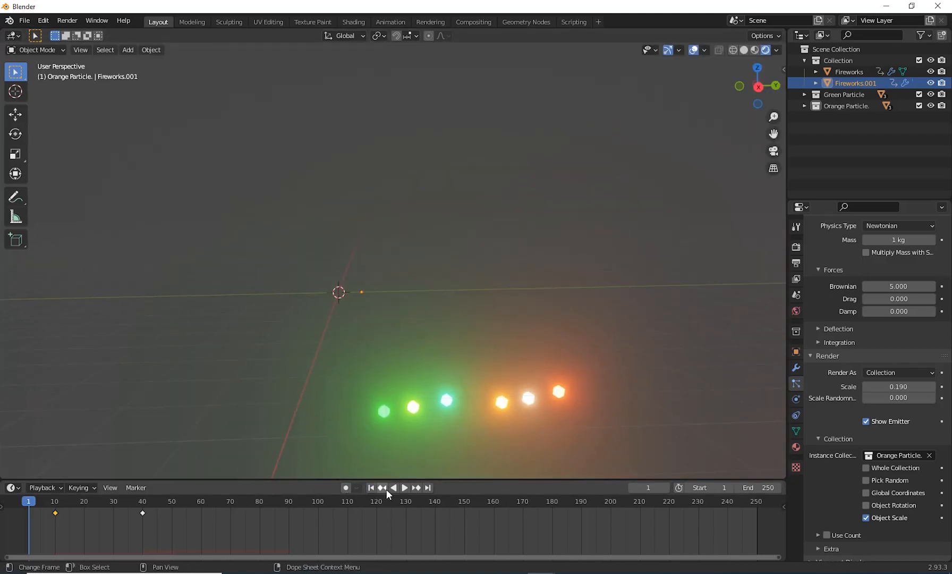
{"action": "left_click", "coordinate": [404, 487]}
{"action": "left_click", "coordinate": [405, 489]}
{"action": "scroll", "coordinate": [430, 386], "scroll_direction": "down", "scroll_amount": 9}
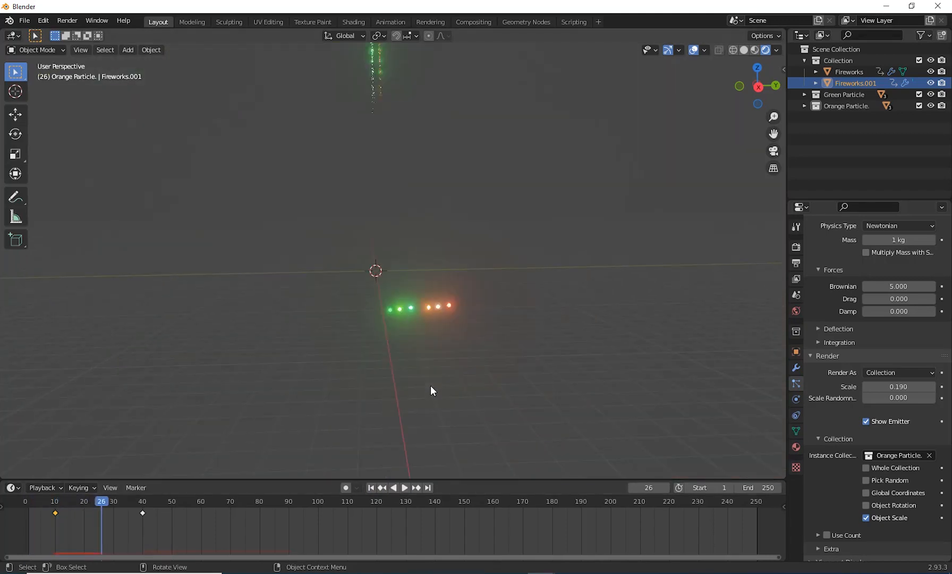
{"action": "scroll", "coordinate": [420, 426], "scroll_direction": "down", "scroll_amount": 5}
{"action": "middle_click_drag", "start_coordinate": [432, 368], "coordinate": [408, 441], "text": "shift"}
{"action": "scroll", "coordinate": [410, 446], "scroll_direction": "up", "scroll_amount": 5}
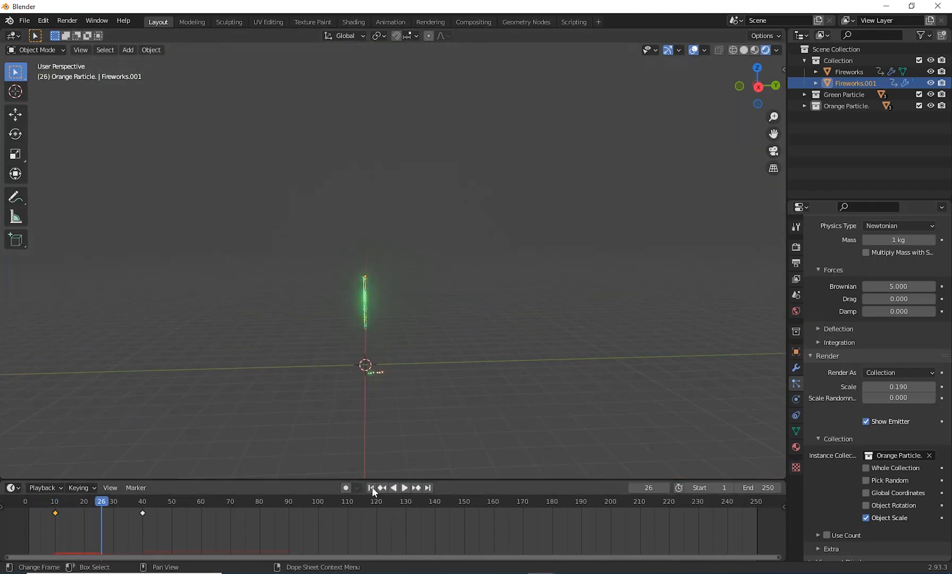
Step: Replay the animation from the start to frame 64, inspect the bursts up close, and return to frame 1
{"action": "left_click", "coordinate": [370, 488]}
{"action": "left_click", "coordinate": [404, 487]}
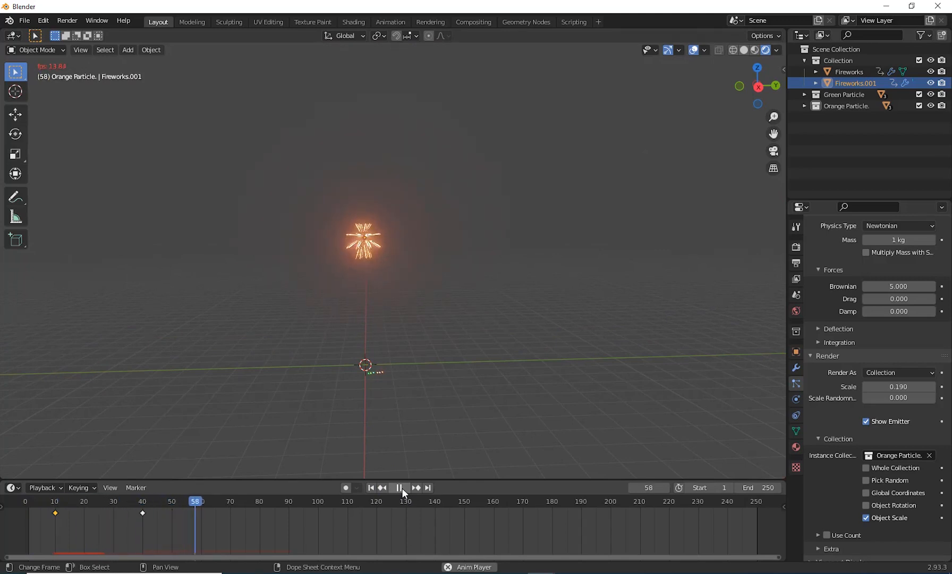
{"action": "left_click", "coordinate": [402, 488]}
{"action": "scroll", "coordinate": [412, 270], "scroll_direction": "up", "scroll_amount": 5}
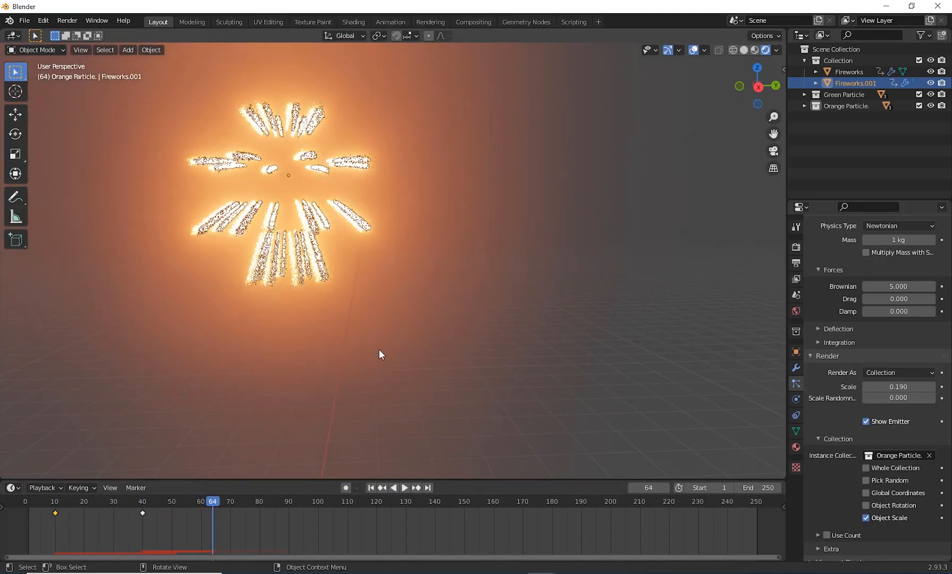
{"action": "middle_click_drag", "start_coordinate": [401, 360], "coordinate": [440, 326], "text": "shift"}
{"action": "left_click", "coordinate": [371, 487]}
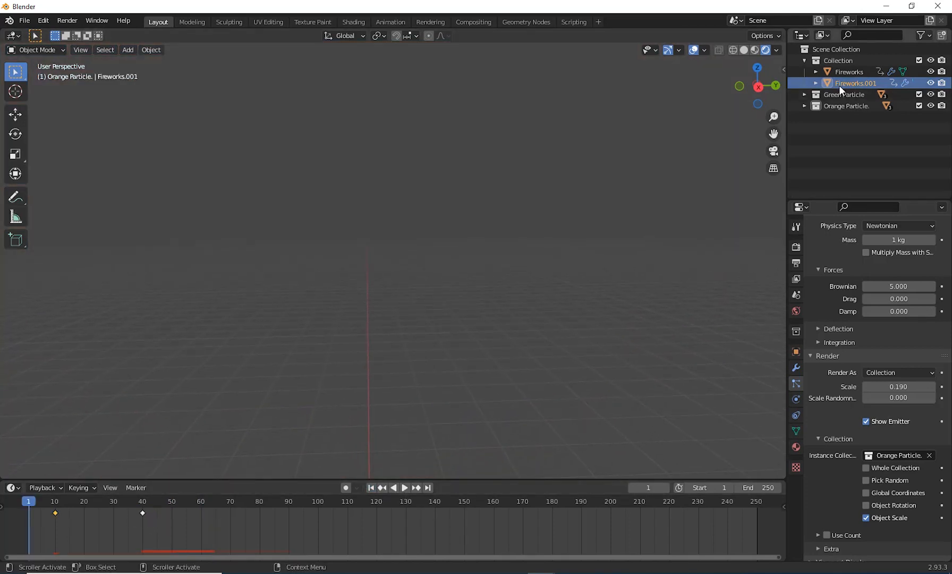
Step: Rename the duplicated fireworks object as Fireworks.2
{"action": "double_click", "coordinate": [870, 85]}
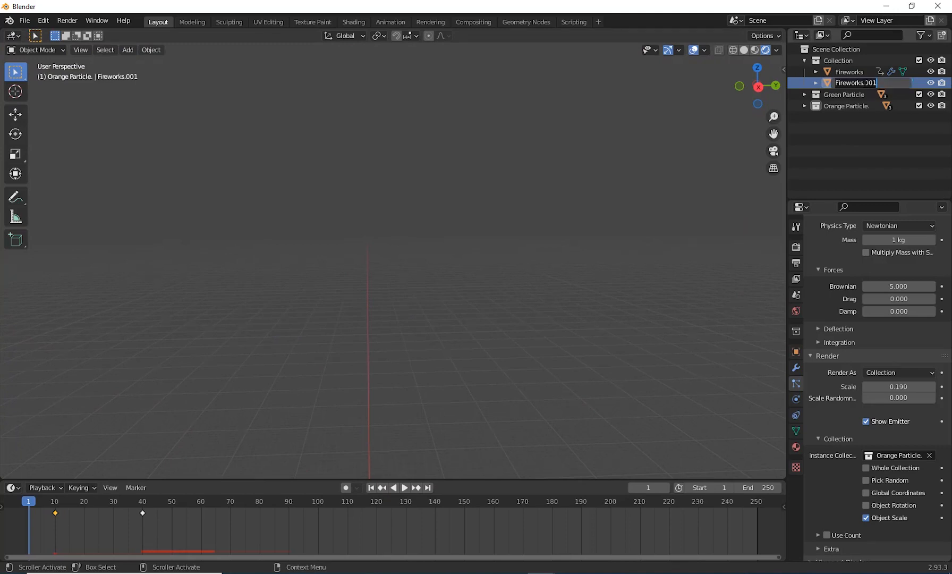
{"action": "left_click_drag", "start_coordinate": [865, 83], "coordinate": [885, 84]}
{"action": "type", "text": "2"}
{"action": "key", "text": "Return"}
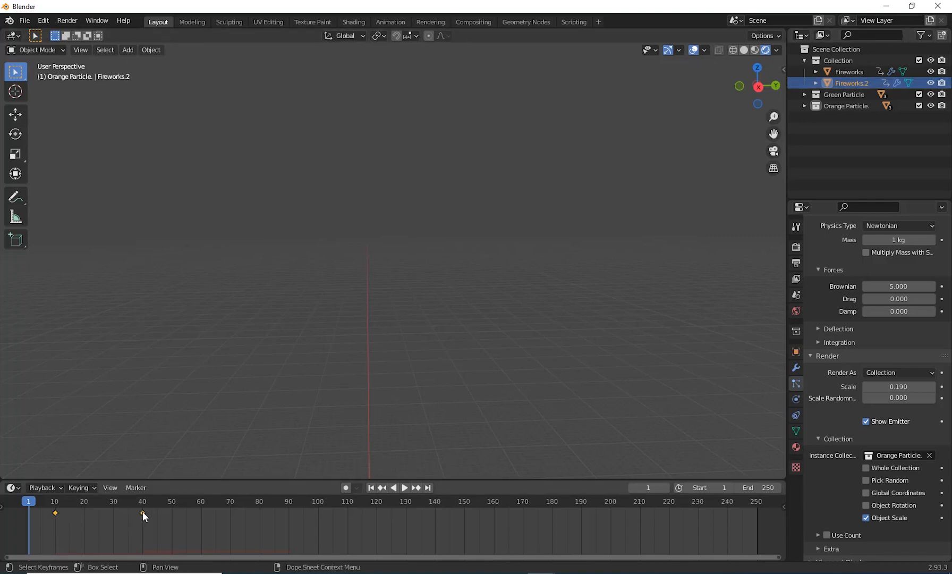
Step: Shift the two keyframes of Fireworks.2 to frames 30 and 60, and play the animation through to frame 91
{"action": "left_click_drag", "start_coordinate": [143, 512], "coordinate": [200, 521]}
{"action": "left_click", "coordinate": [405, 488]}
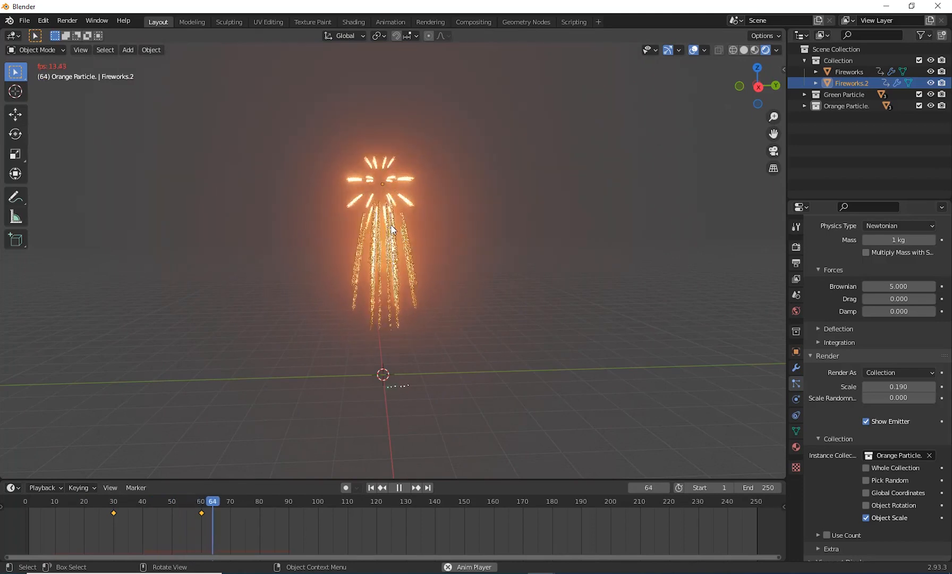
{"action": "key", "text": "space"}
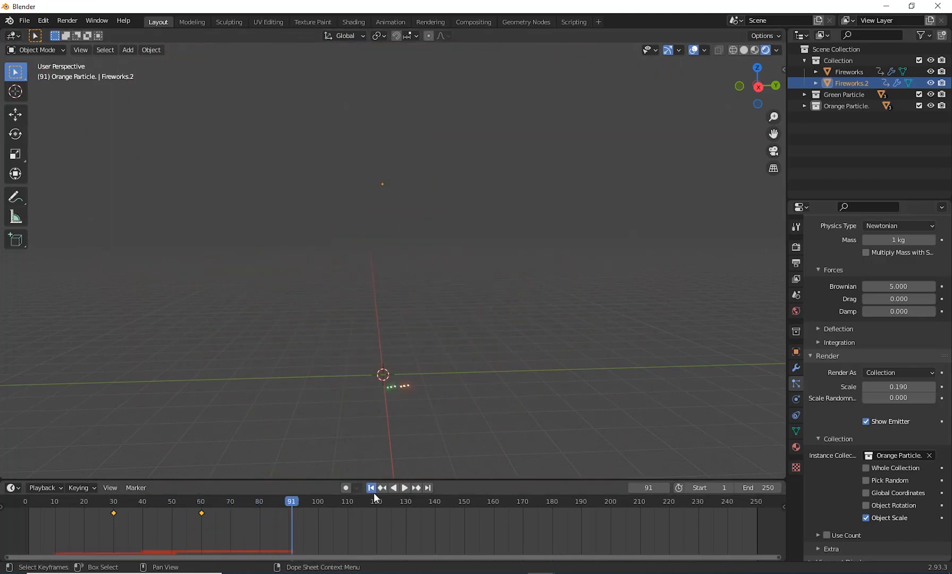
Step: Replay the animation from frame 1 to frame 54, and go back to the first keyframe of Fireworks.2 at frame 30
{"action": "left_click", "coordinate": [371, 487]}
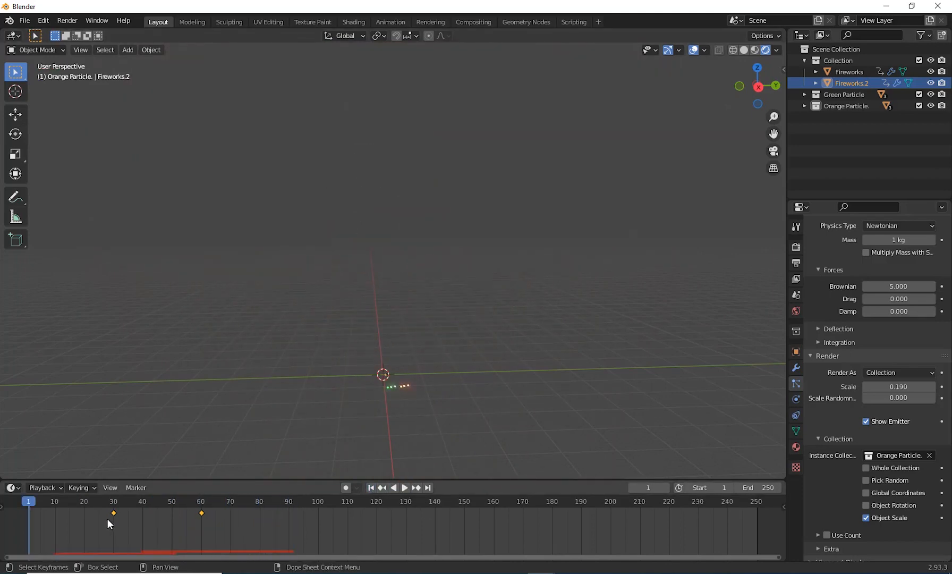
{"action": "left_click", "coordinate": [404, 487]}
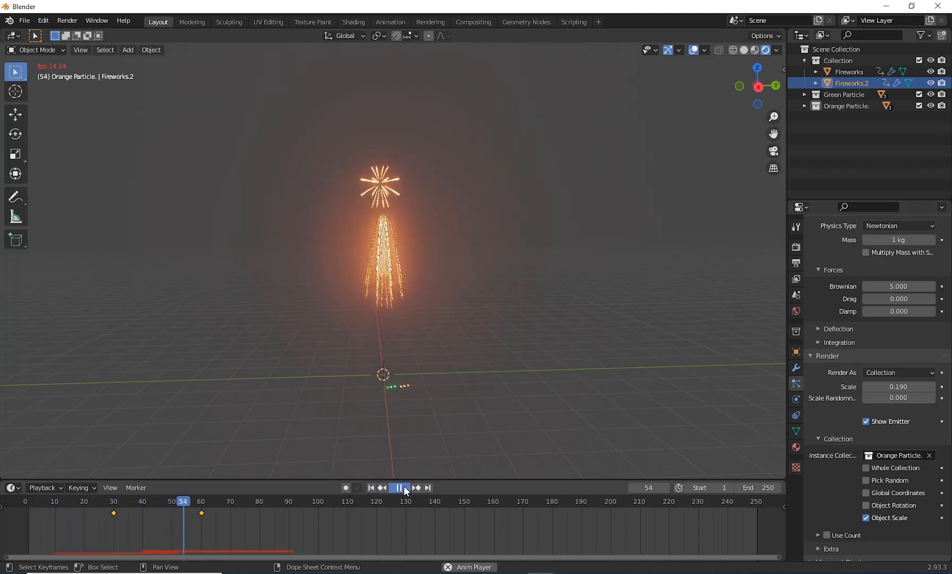
{"action": "left_click", "coordinate": [406, 488]}
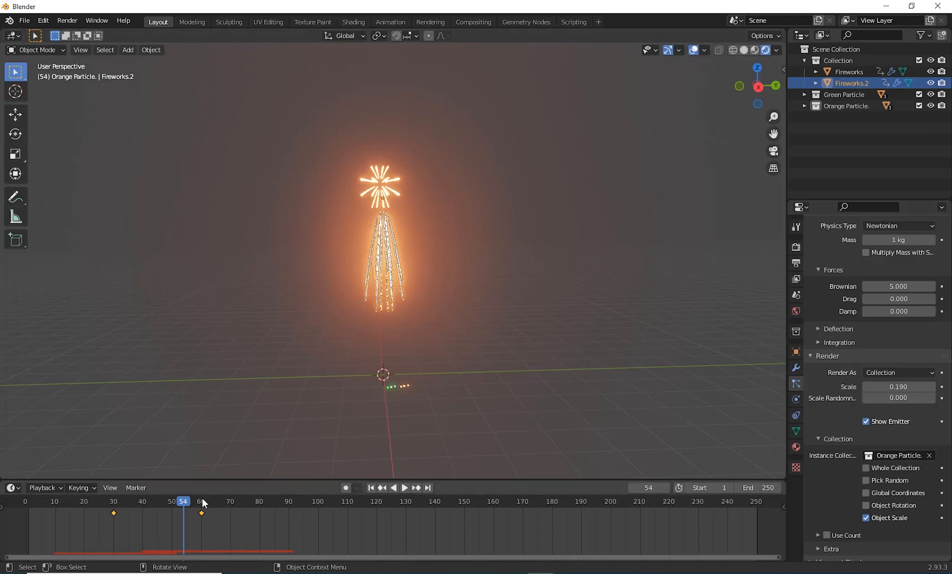
{"action": "left_click_drag", "start_coordinate": [187, 507], "coordinate": [117, 513]}
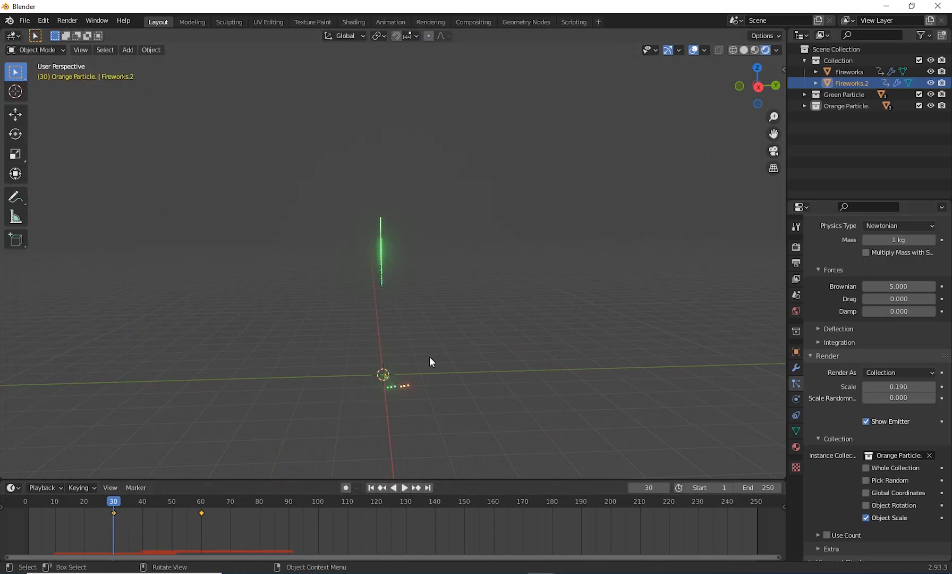
{"action": "middle_click_drag", "start_coordinate": [430, 358], "coordinate": [516, 403]}
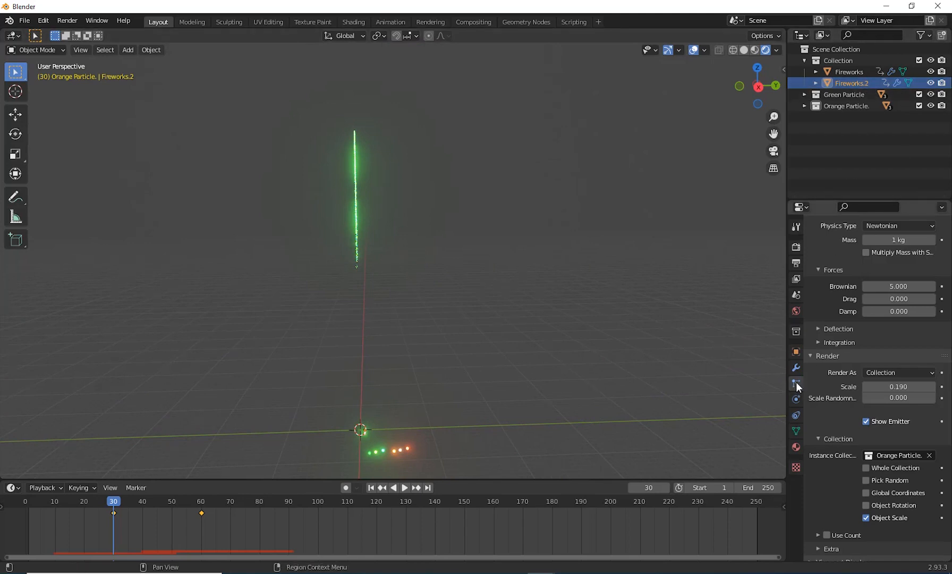
Step: Make the settings of the Fireworks.2 trail system, ParticleSystem, an independent copy no longer shared with the original
{"action": "scroll", "coordinate": [919, 298], "scroll_direction": "up", "scroll_amount": 3}
{"action": "scroll", "coordinate": [911, 377], "scroll_direction": "up", "scroll_amount": 15}
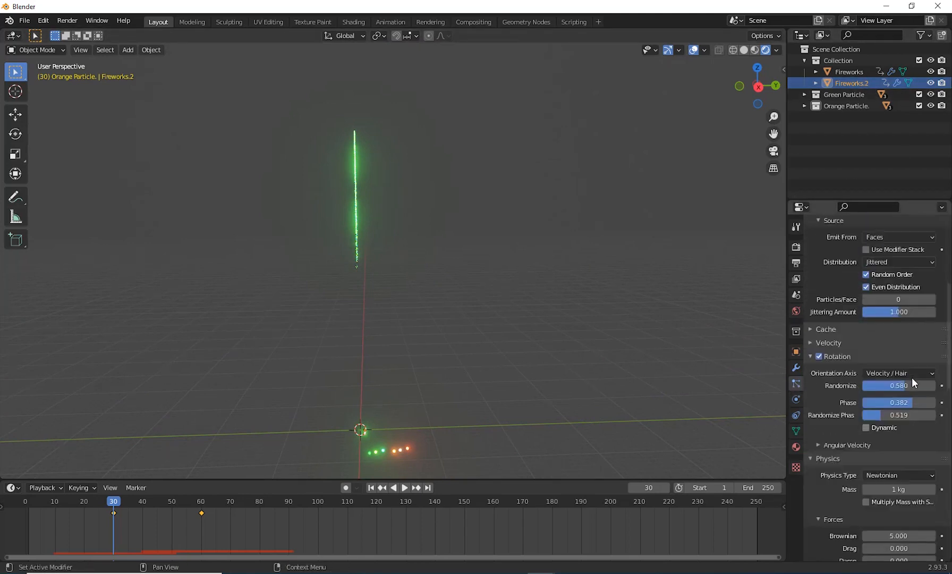
{"action": "left_click", "coordinate": [836, 246]}
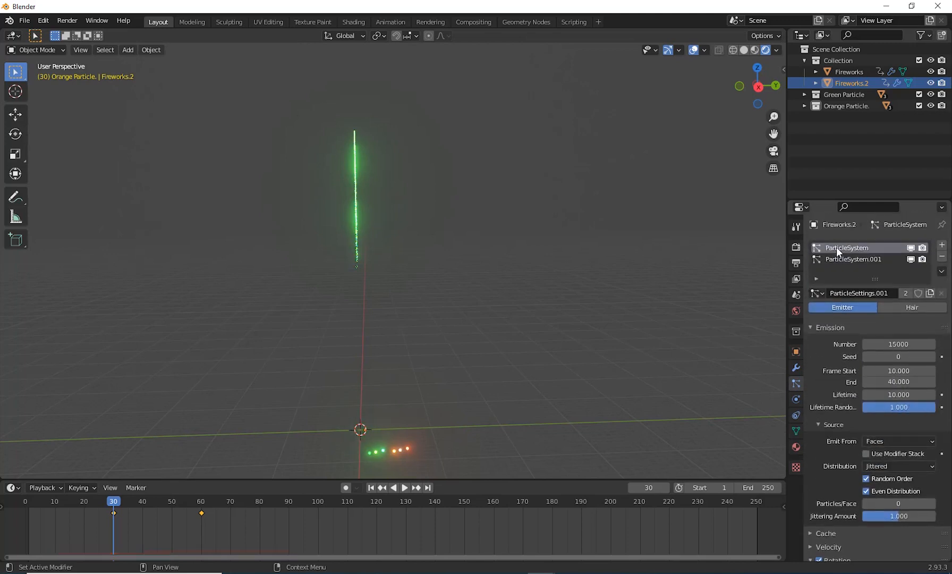
{"action": "left_click", "coordinate": [930, 293]}
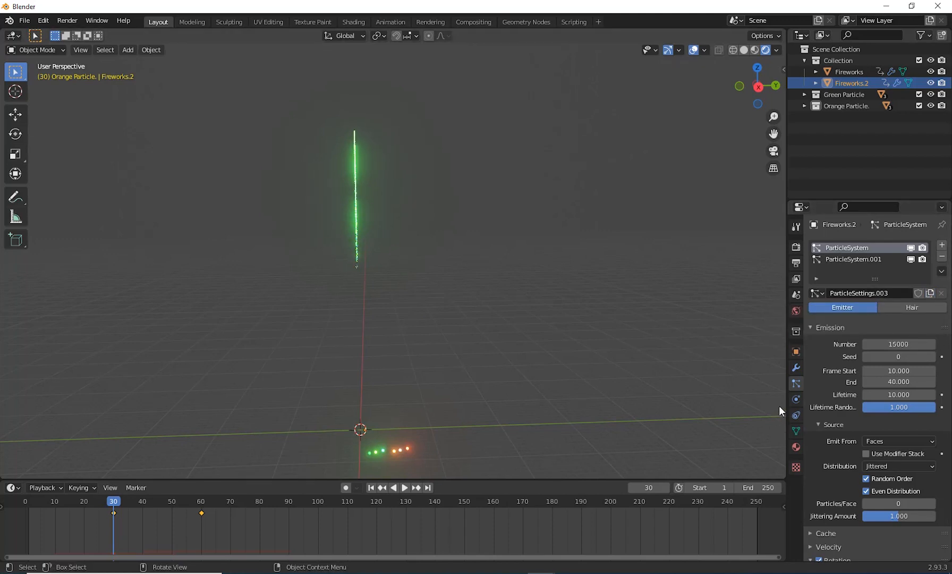
Step: Set the number of trail particles for Fireworks.2 to 10000
{"action": "left_click", "coordinate": [898, 343]}
{"action": "key", "text": "Home"}
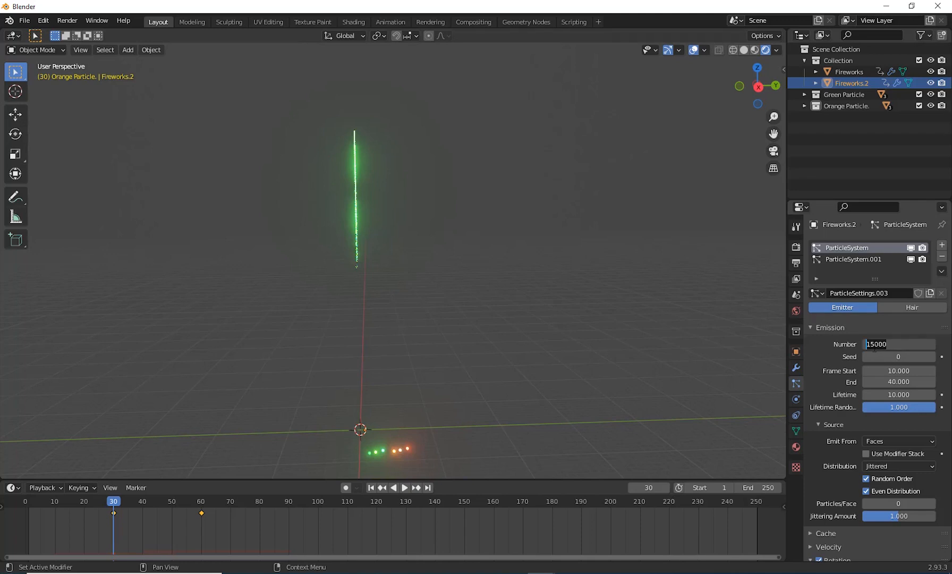
{"action": "left_click_drag", "start_coordinate": [875, 345], "coordinate": [841, 351]}
{"action": "type", "text": "10"}
{"action": "key", "text": "Return"}
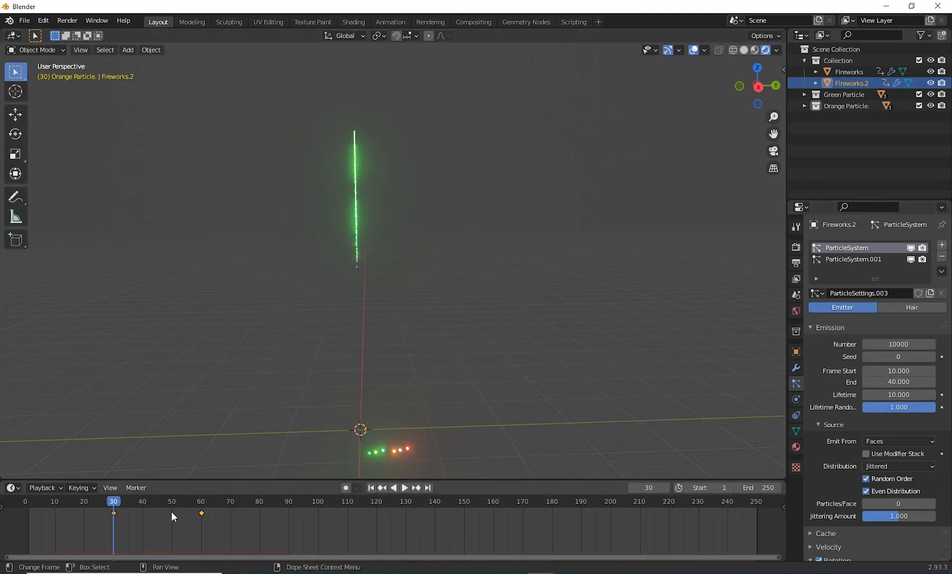
Step: Set the Fireworks.2 trail emission to start at frame 30 and end at frame 60
{"action": "left_click", "coordinate": [907, 369]}
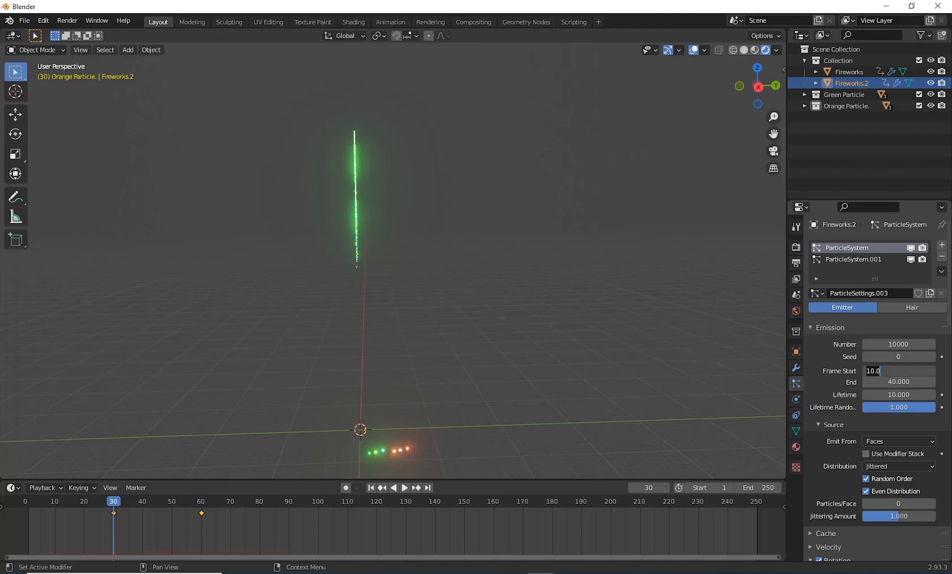
{"action": "type", "text": "30"}
{"action": "key", "text": "Return"}
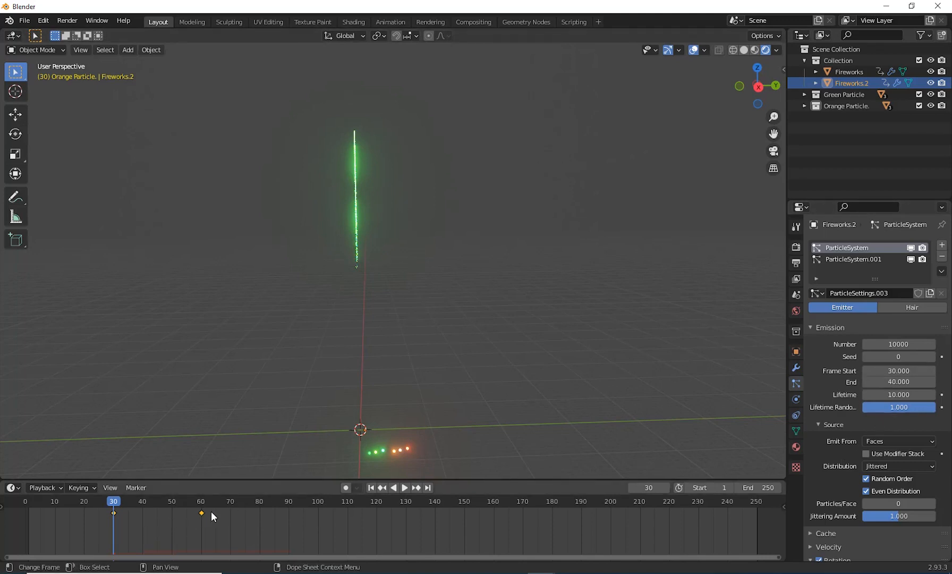
{"action": "left_click", "coordinate": [899, 382]}
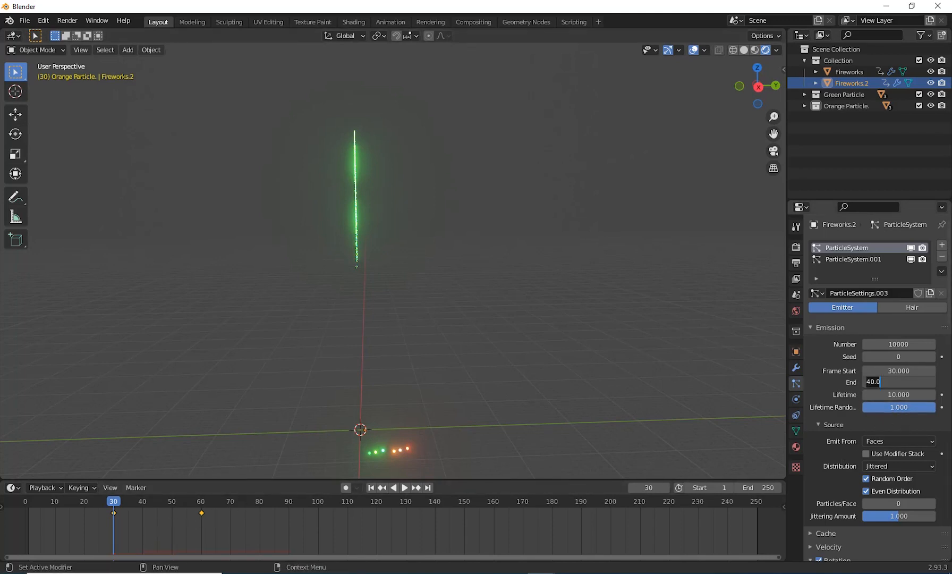
{"action": "type", "text": "60"}
{"action": "key", "text": "Return"}
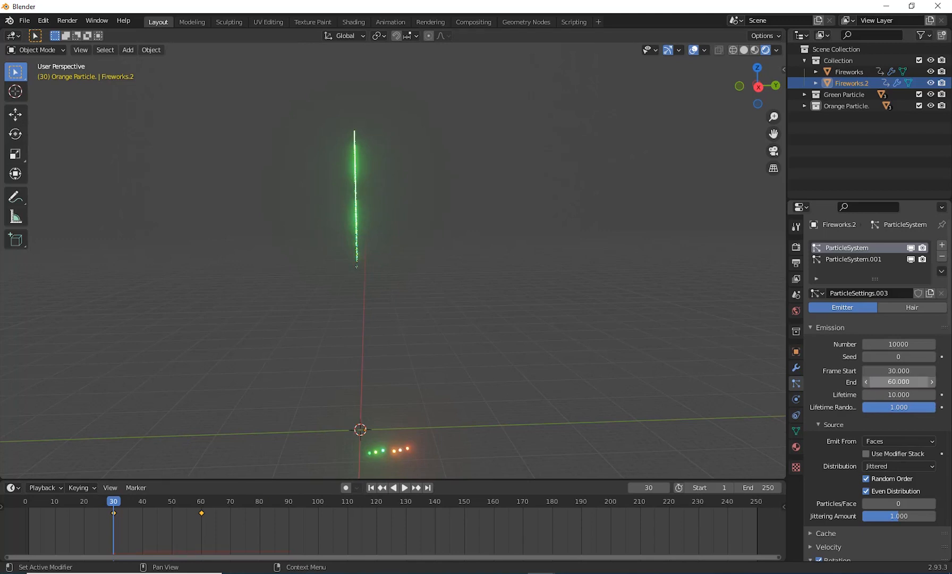
Step: Set the lifetime of the Fireworks.2 trail particles to 5 and their lifetime randomness to 0.5
{"action": "left_click", "coordinate": [892, 396]}
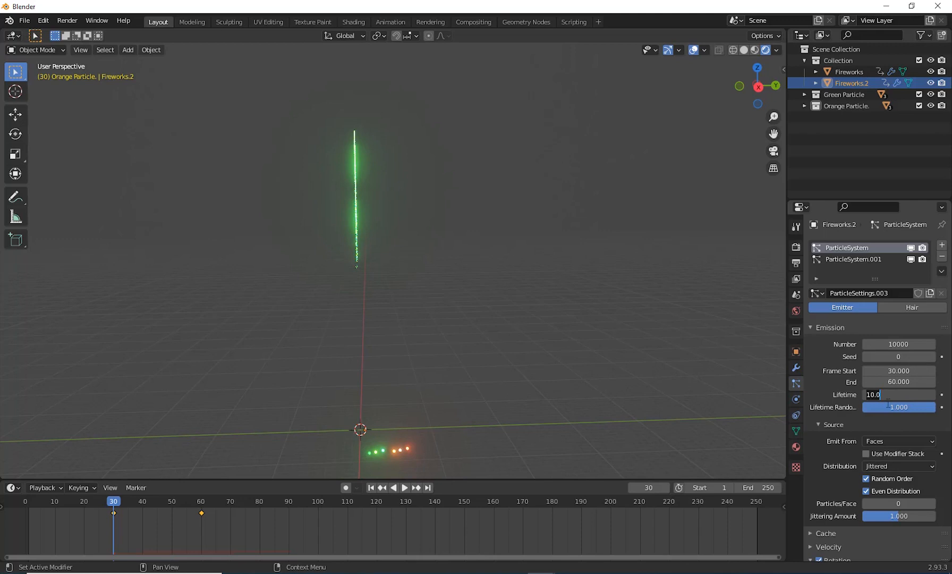
{"action": "type", "text": "5"}
{"action": "key", "text": "Return"}
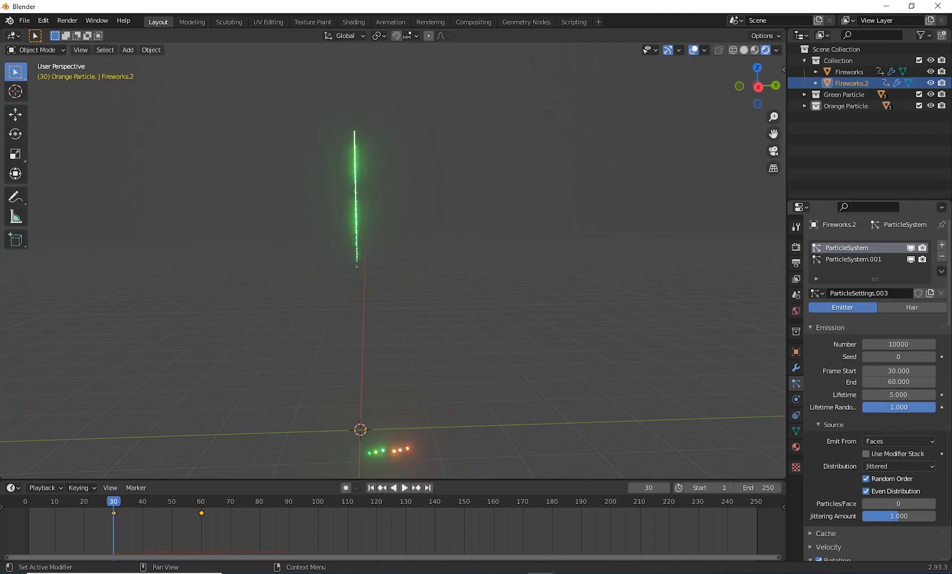
{"action": "left_click", "coordinate": [911, 410]}
{"action": "type", "text": "0.5"}
{"action": "key", "text": "Return"}
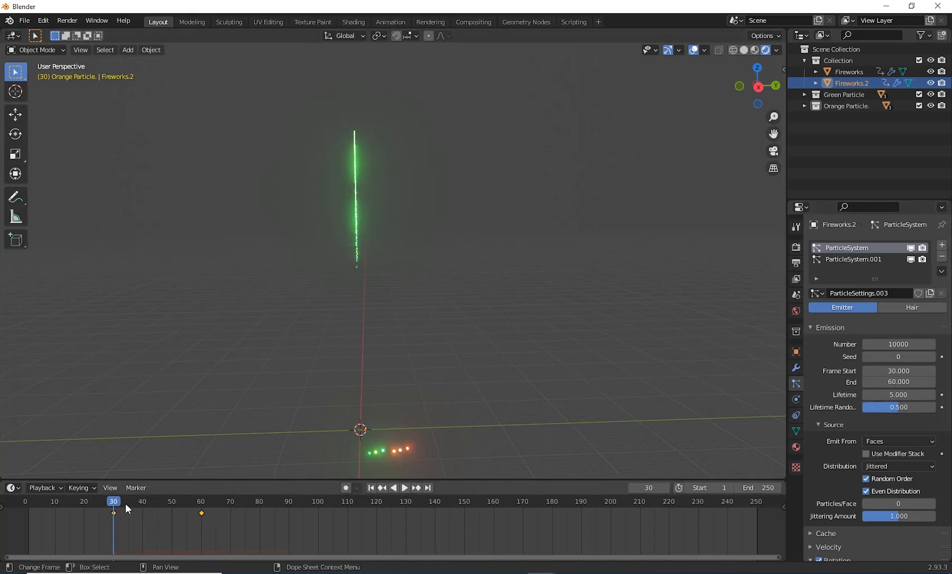
Step: Play the animation from frame 30 to frame 50, and scrub between frames 27 and 60 to check the Fireworks.2 trail timing
{"action": "left_click", "coordinate": [405, 488]}
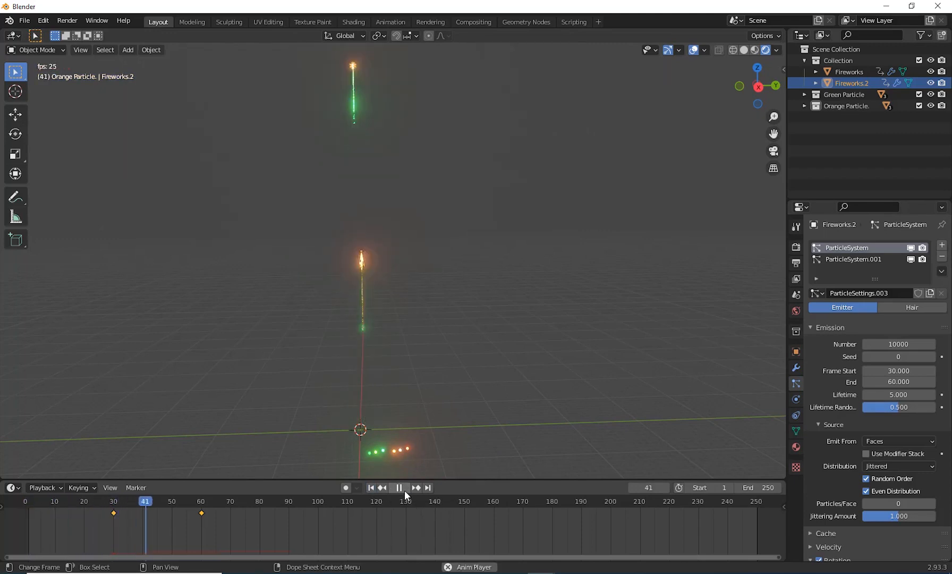
{"action": "left_click", "coordinate": [405, 490]}
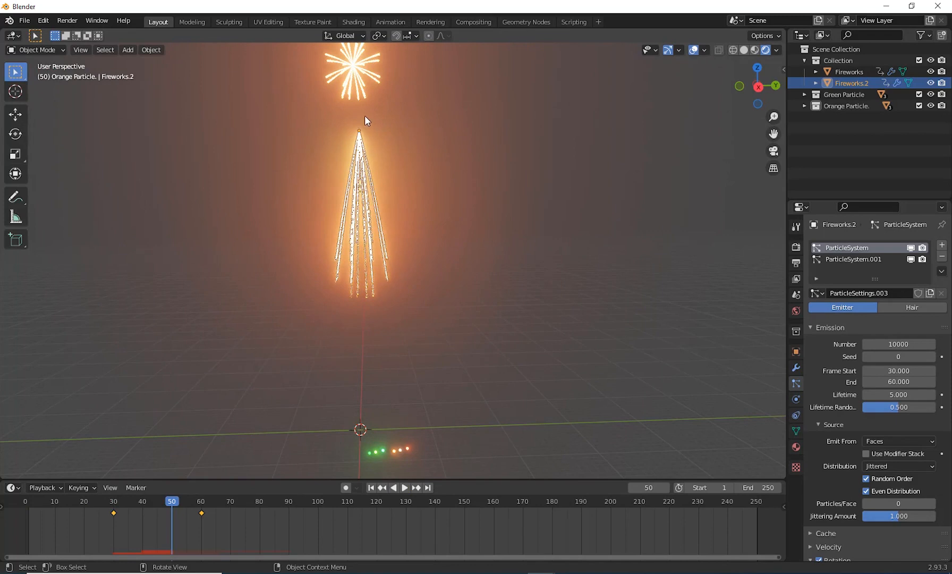
{"action": "left_click_drag", "start_coordinate": [172, 504], "coordinate": [115, 514]}
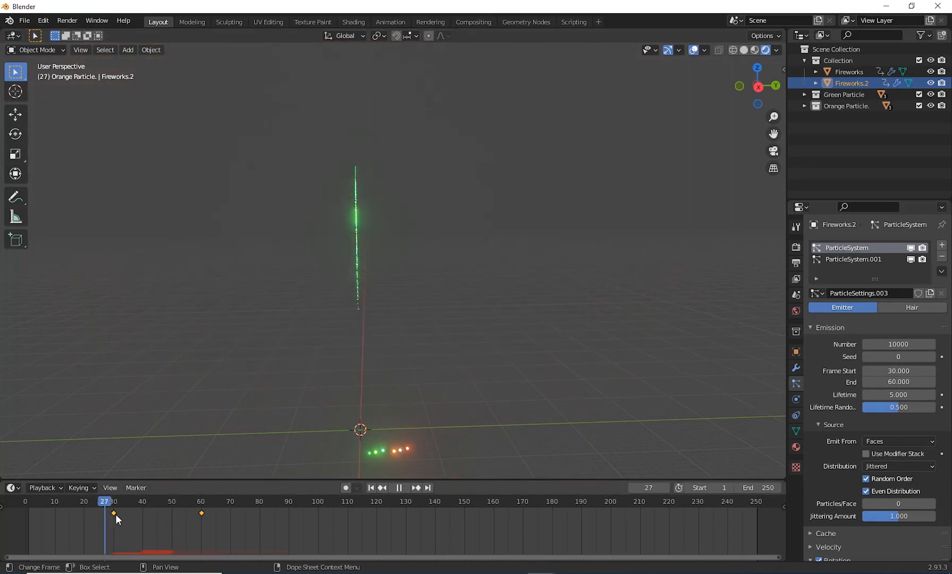
{"action": "key", "text": "space"}
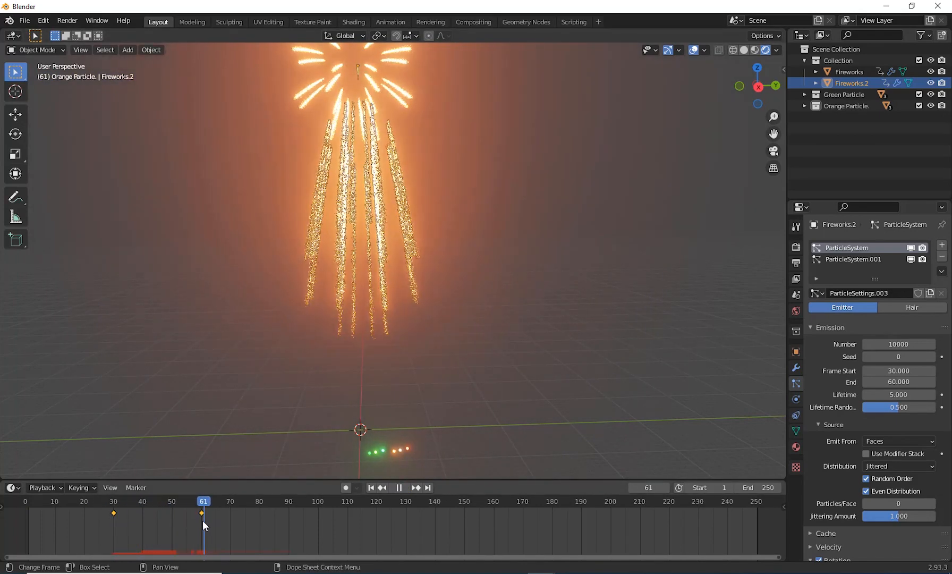
{"action": "key", "text": "space"}
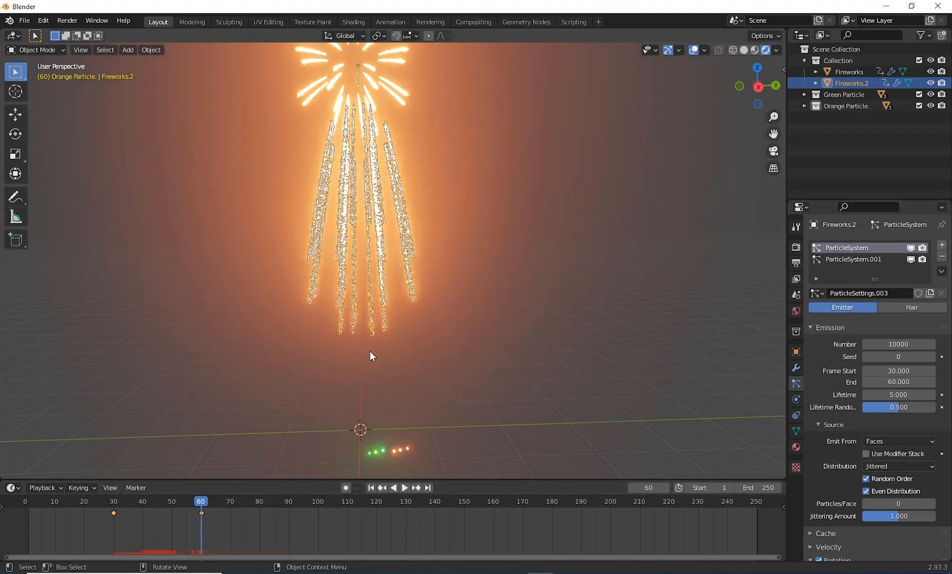
Step: Select the second particle system, ParticleSystem.001, of Fireworks.2 for editing
{"action": "left_click", "coordinate": [866, 259]}
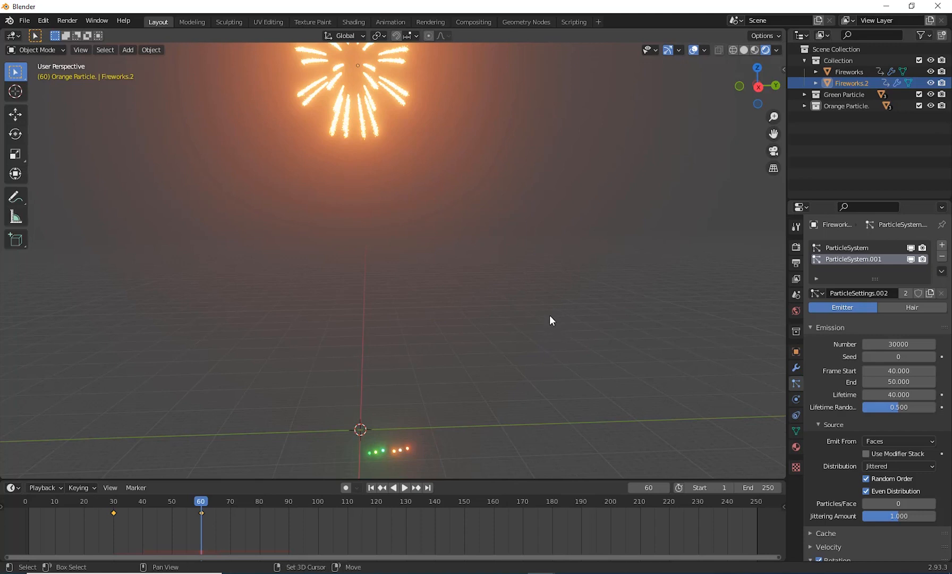
{"action": "middle_click_drag", "start_coordinate": [550, 316], "coordinate": [547, 341]}
{"action": "scroll", "coordinate": [540, 349], "scroll_direction": "down", "scroll_amount": 2}
{"action": "scroll", "coordinate": [540, 345], "scroll_direction": "up", "scroll_amount": 1}
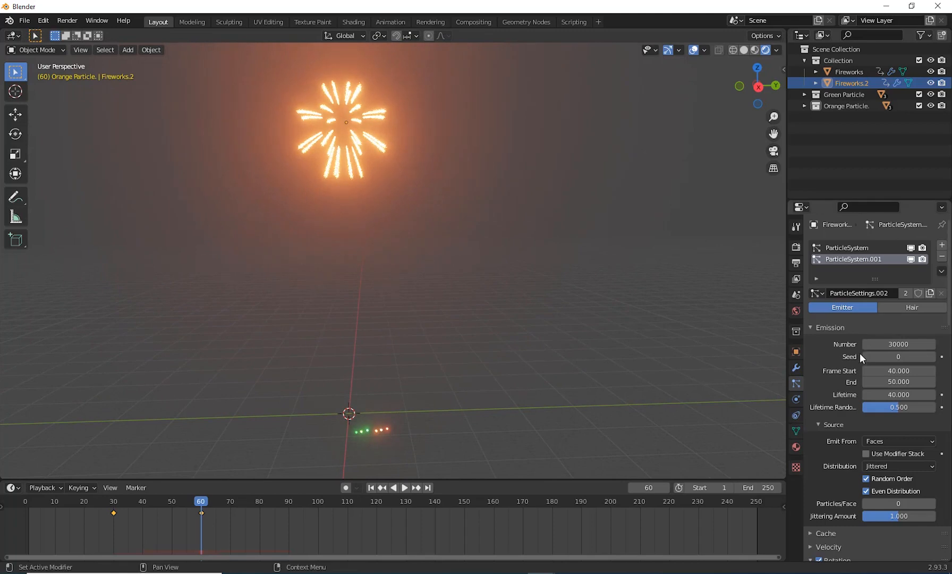
{"action": "double_click", "coordinate": [889, 345]}
{"action": "key", "text": "Return"}
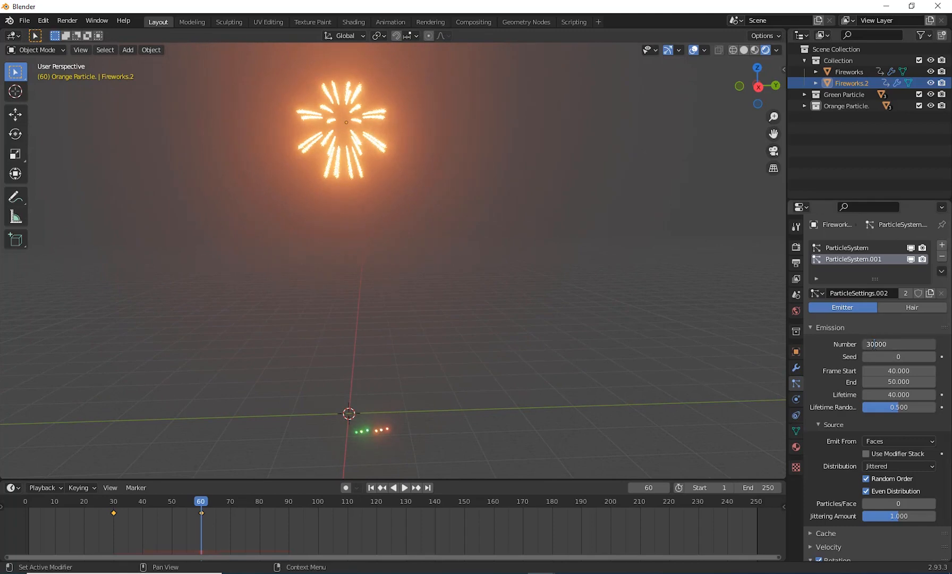
{"action": "left_click_drag", "start_coordinate": [870, 345], "coordinate": [851, 349]}
{"action": "type", "text": "2"}
{"action": "key", "text": "Return"}
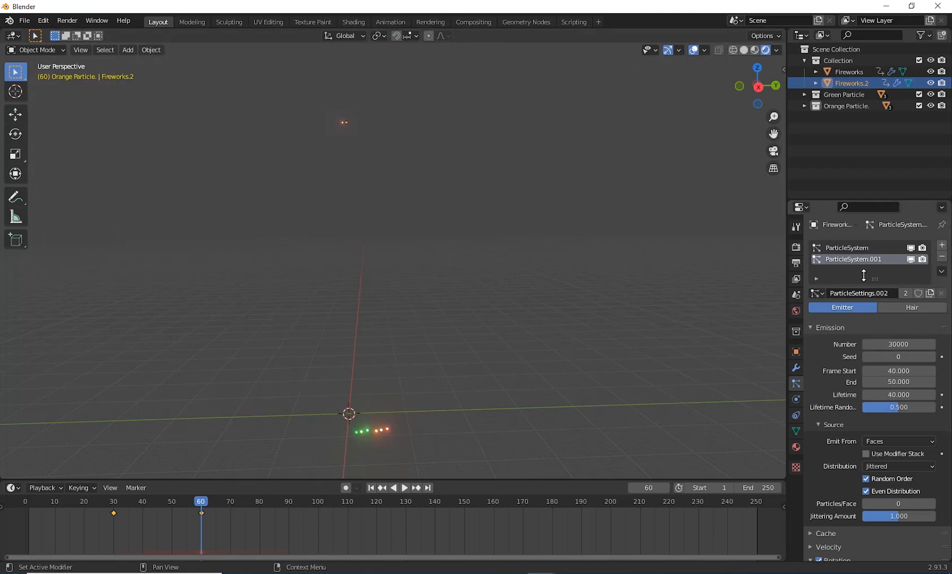
Step: Make the Fireworks.2 burst's particle settings a single-user copy and set its particle number to 20000
{"action": "left_click", "coordinate": [929, 293]}
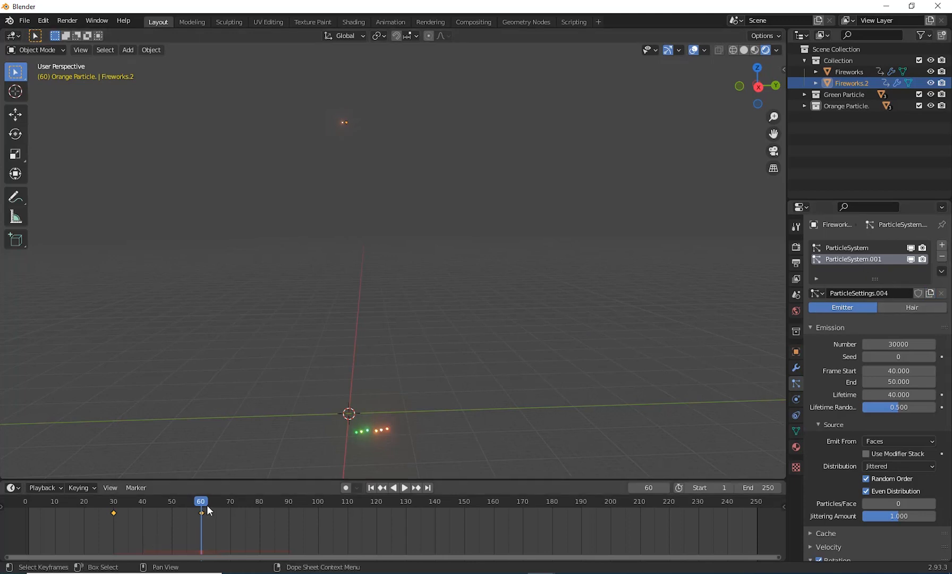
{"action": "left_click", "coordinate": [898, 344]}
Step: Set the Fireworks.2 burst emission to run from frame 60 to frame 65 with a particle lifetime of 30
{"action": "left_click", "coordinate": [897, 370]}
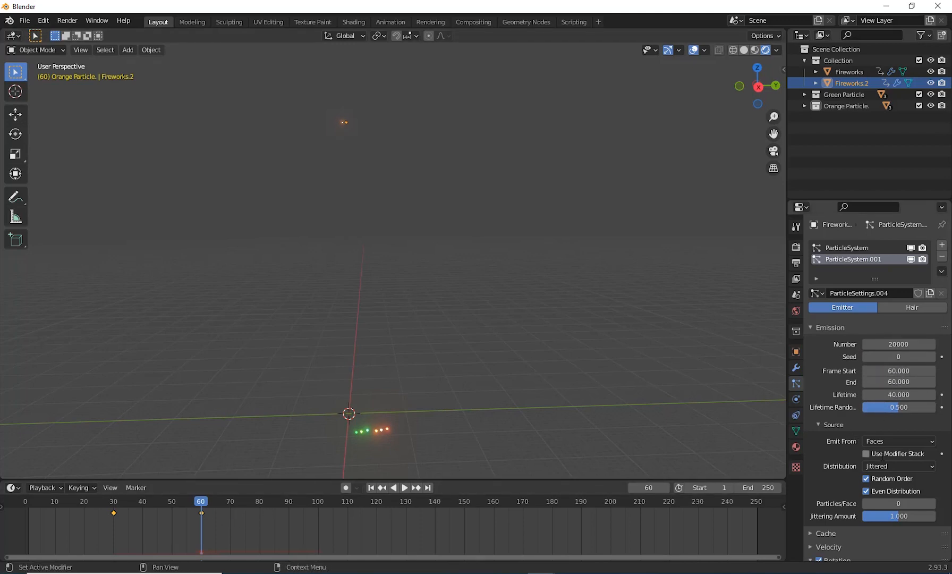
{"action": "left_click", "coordinate": [897, 382]}
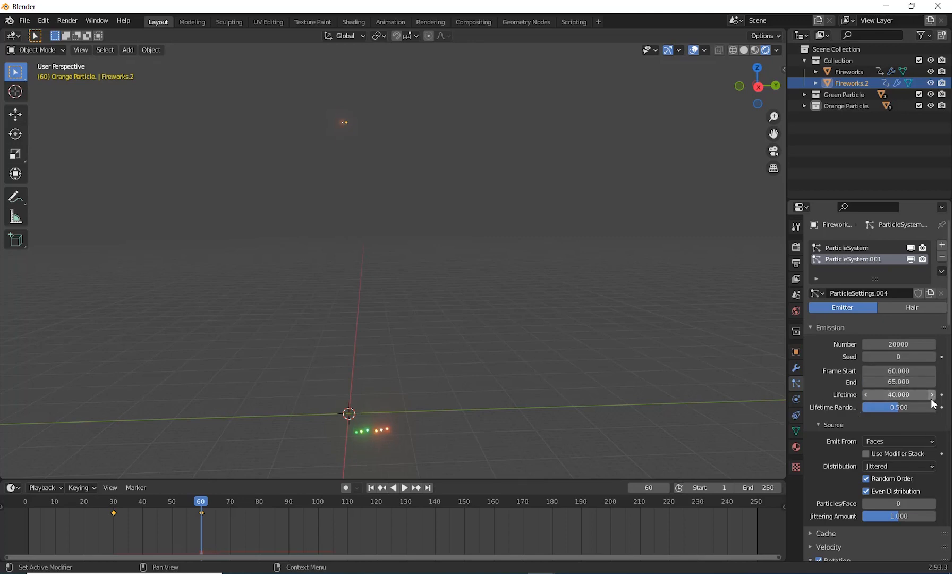
{"action": "left_click", "coordinate": [908, 392]}
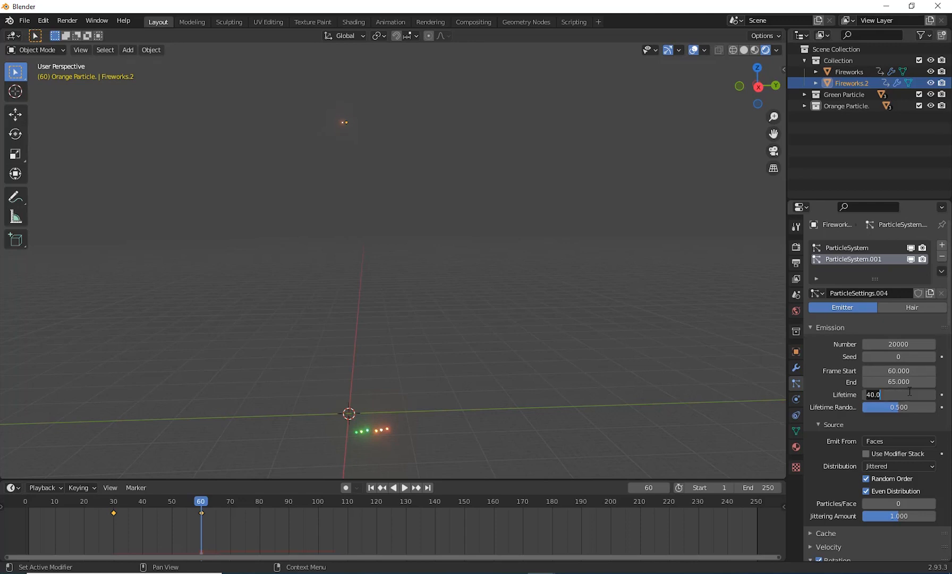
{"action": "key", "text": "Return"}
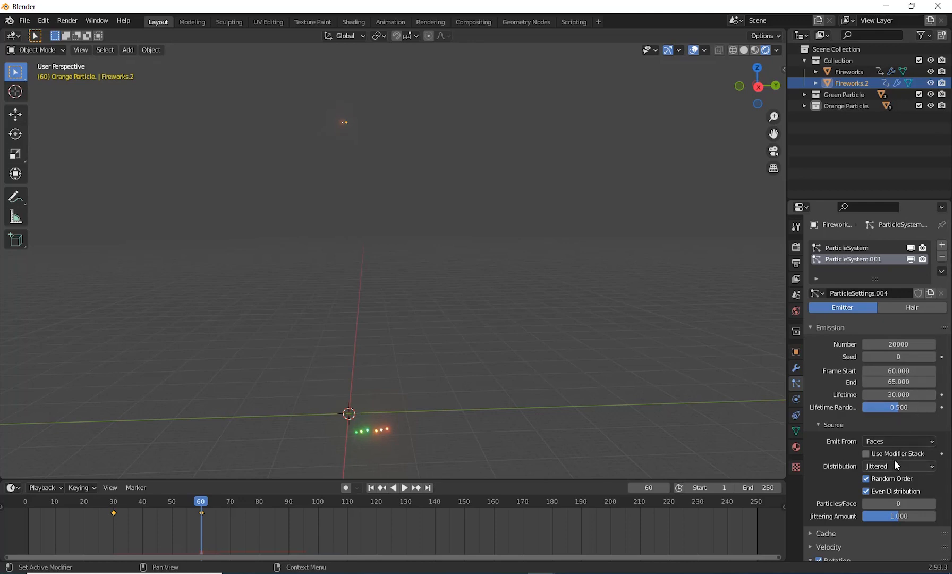
Step: Set the normal velocity of the Fireworks.2 burst particles to 20 m/s
{"action": "scroll", "coordinate": [846, 436], "scroll_direction": "down", "scroll_amount": 2}
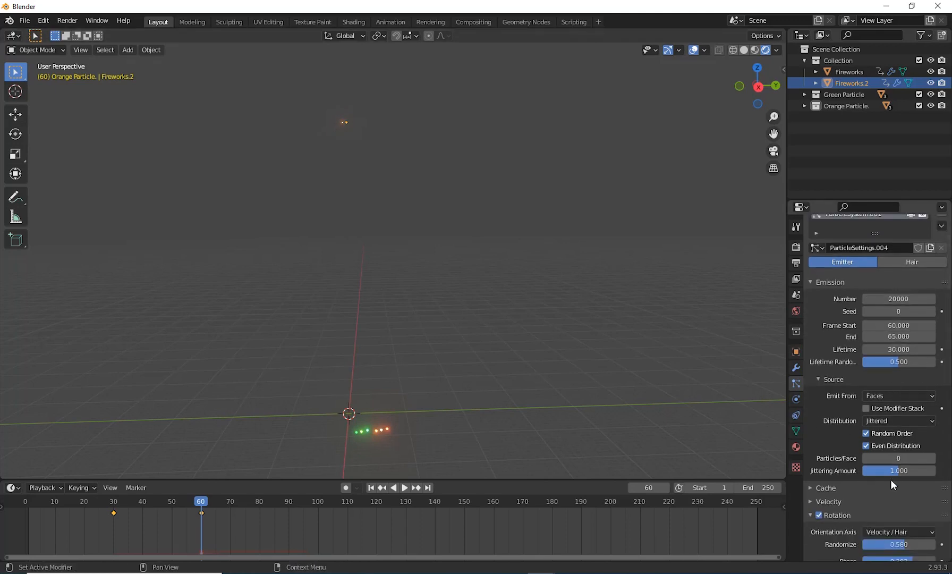
{"action": "scroll", "coordinate": [892, 479], "scroll_direction": "down", "scroll_amount": 9}
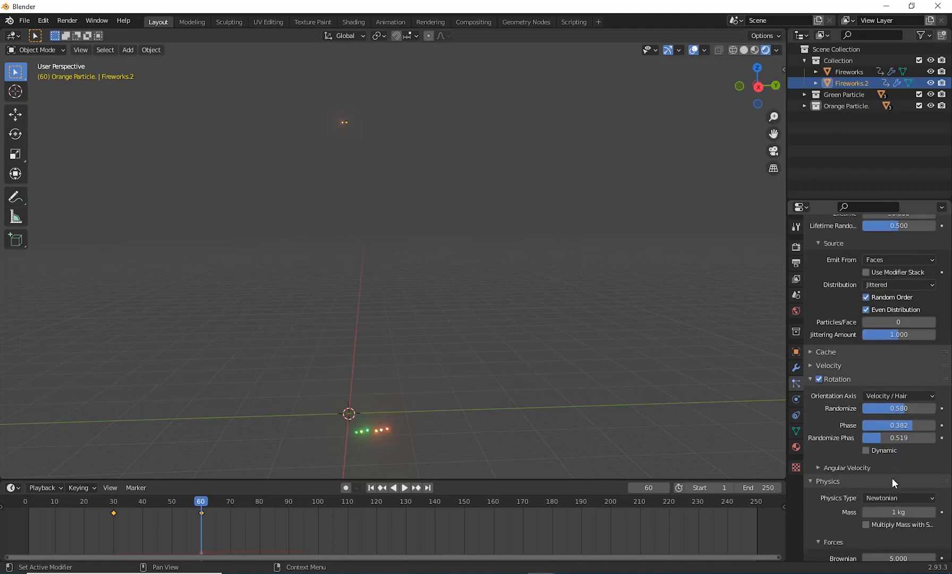
{"action": "scroll", "coordinate": [890, 531], "scroll_direction": "down", "scroll_amount": 4}
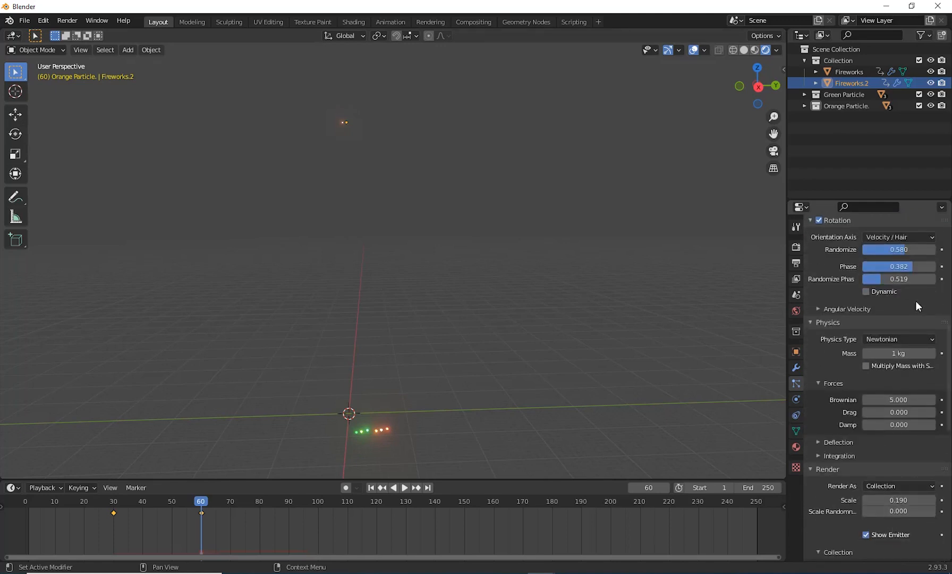
{"action": "scroll", "coordinate": [905, 457], "scroll_direction": "down", "scroll_amount": 7}
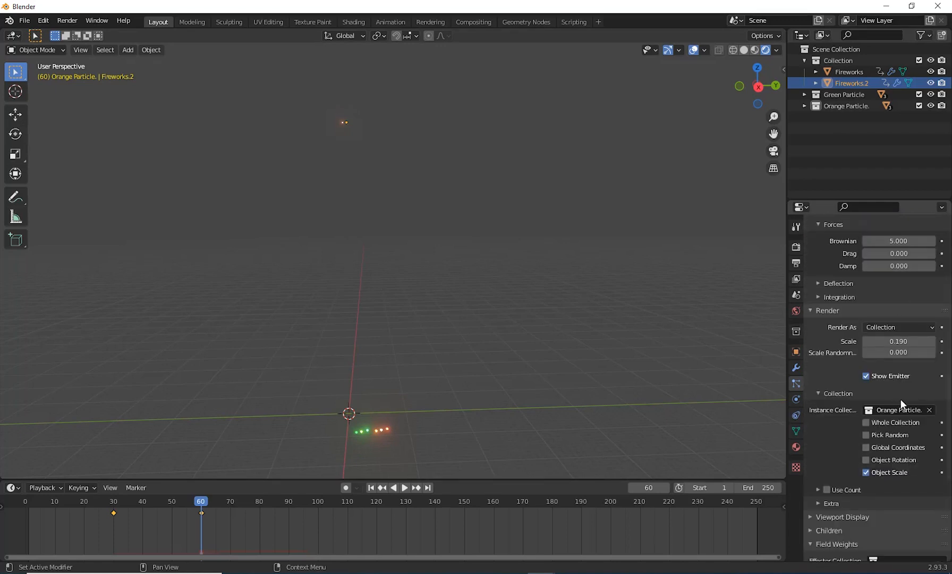
{"action": "scroll", "coordinate": [900, 409], "scroll_direction": "up", "scroll_amount": 20}
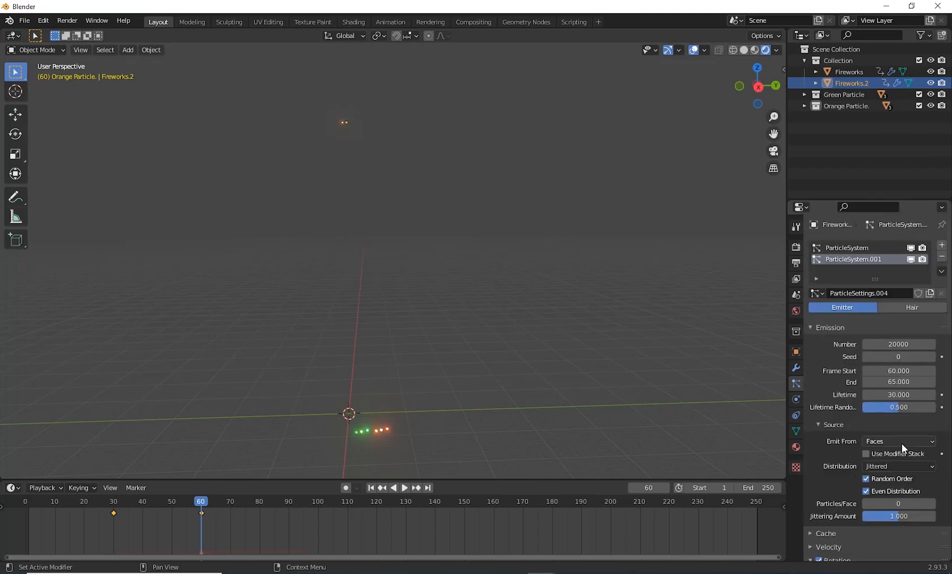
{"action": "scroll", "coordinate": [901, 443], "scroll_direction": "down", "scroll_amount": 7}
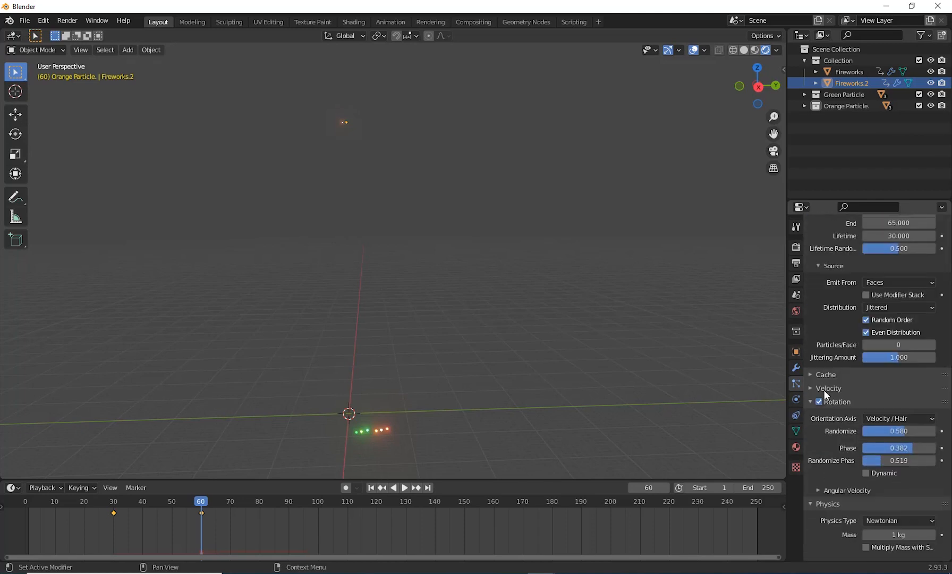
{"action": "left_click", "coordinate": [823, 390]}
{"action": "left_click", "coordinate": [898, 405]}
{"action": "type", "text": "10 m/s"}
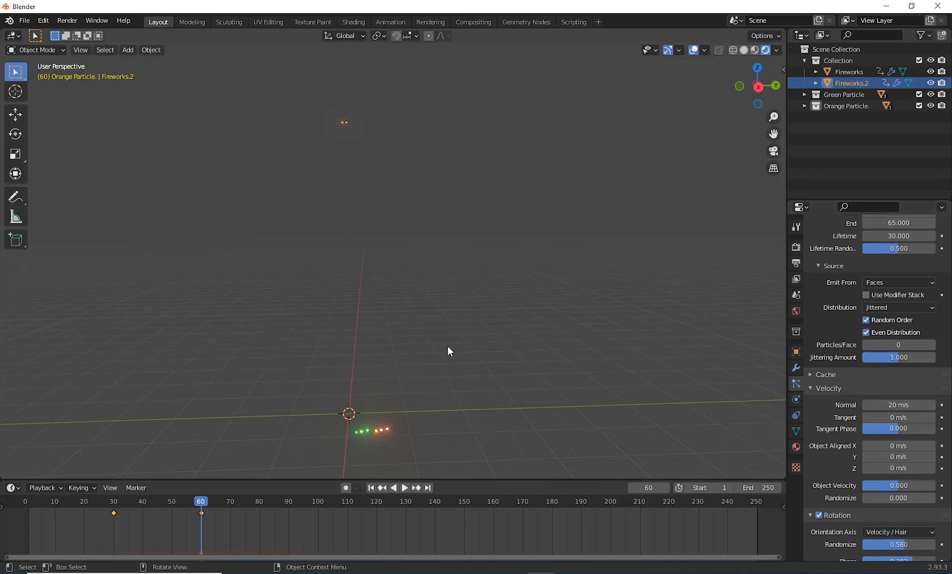
Step: Play the animation from the first frame to check the Fireworks.2 burst, and return to frame 1
{"action": "left_click", "coordinate": [371, 487]}
{"action": "left_click", "coordinate": [405, 487]}
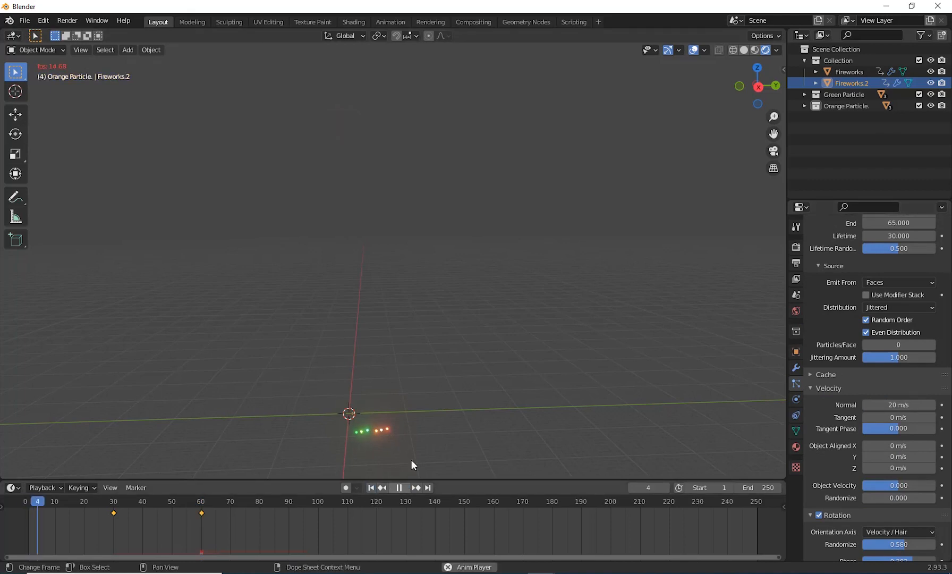
{"action": "scroll", "coordinate": [509, 366], "scroll_direction": "down", "scroll_amount": 5}
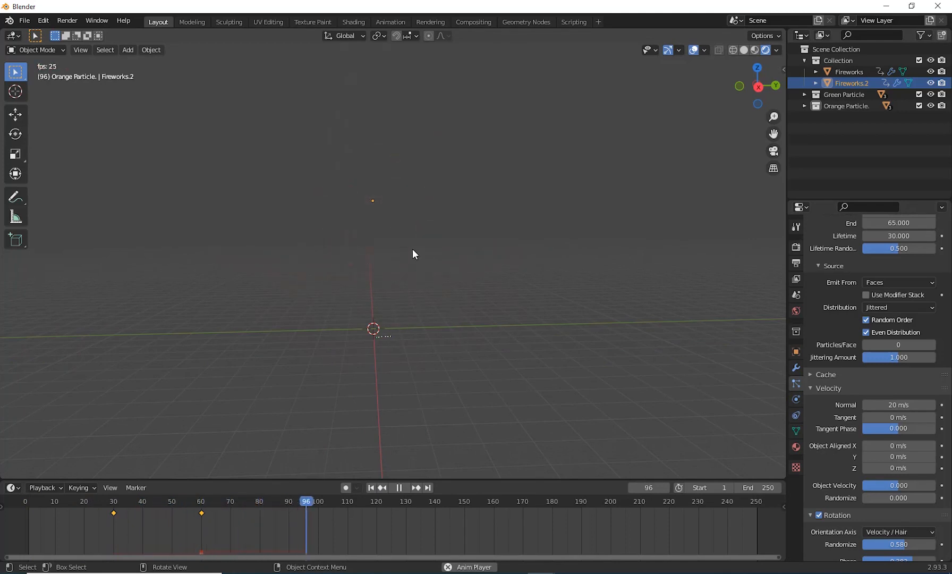
{"action": "left_click", "coordinate": [399, 487]}
{"action": "left_click", "coordinate": [372, 487]}
Step: Move Fireworks.2 about 1.82 m along the Y axis
{"action": "middle_click_drag", "start_coordinate": [446, 351], "coordinate": [227, 536]}
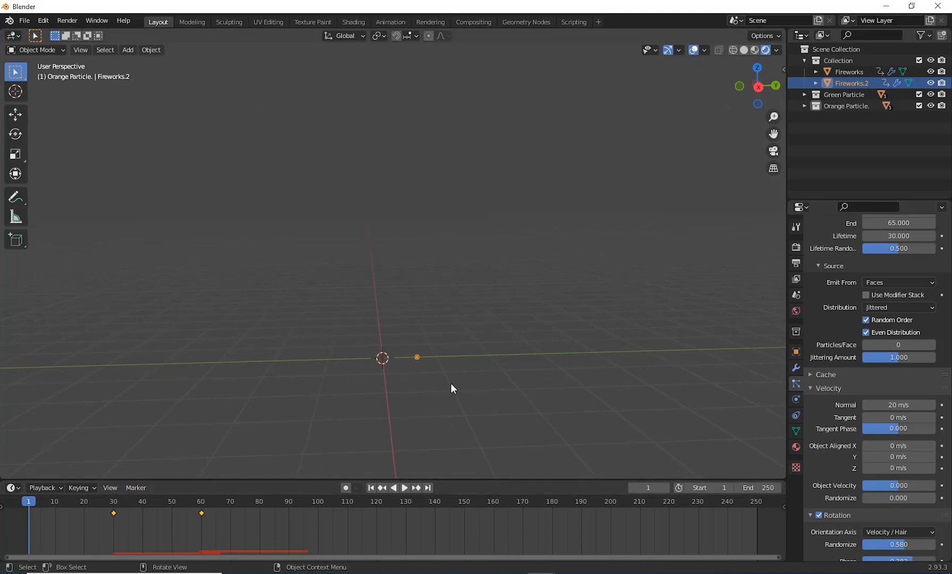
{"action": "key", "text": "g"}
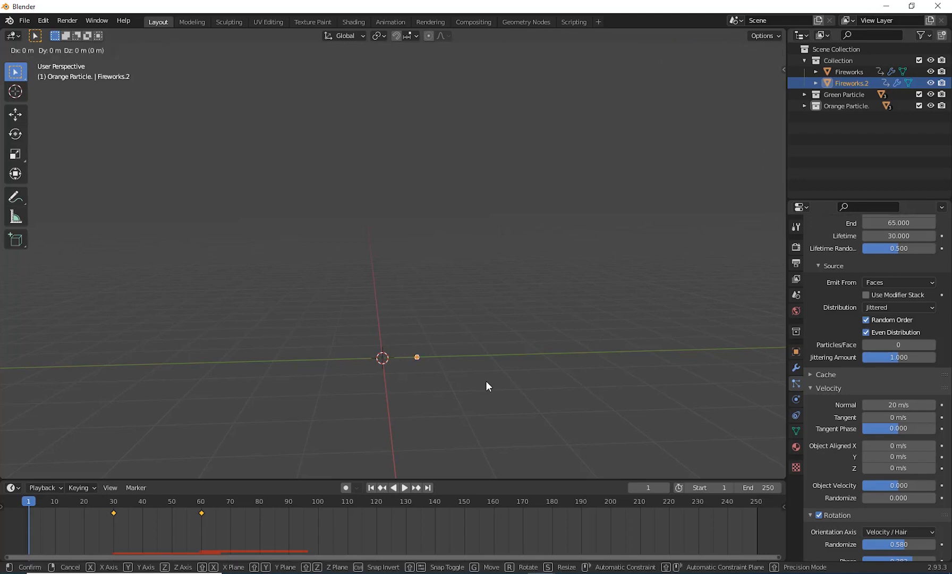
{"action": "key", "text": "y"}
{"action": "left_click", "coordinate": [583, 375]}
{"action": "middle_click_drag", "start_coordinate": [583, 375], "coordinate": [529, 422]}
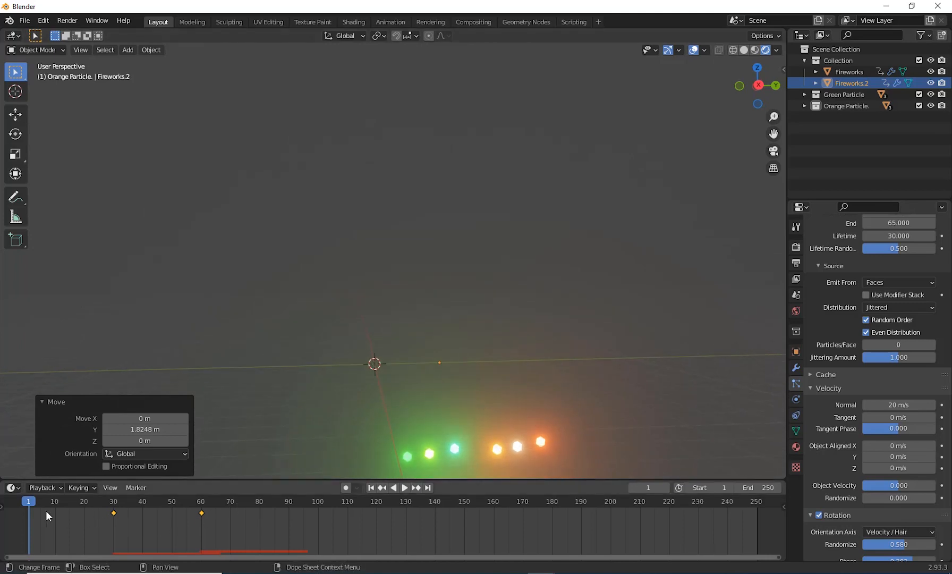
Step: At frame 60, set the Z location of Fireworks.2 to 40 m and replace its single keyframe
{"action": "left_click_drag", "start_coordinate": [30, 499], "coordinate": [202, 506]}
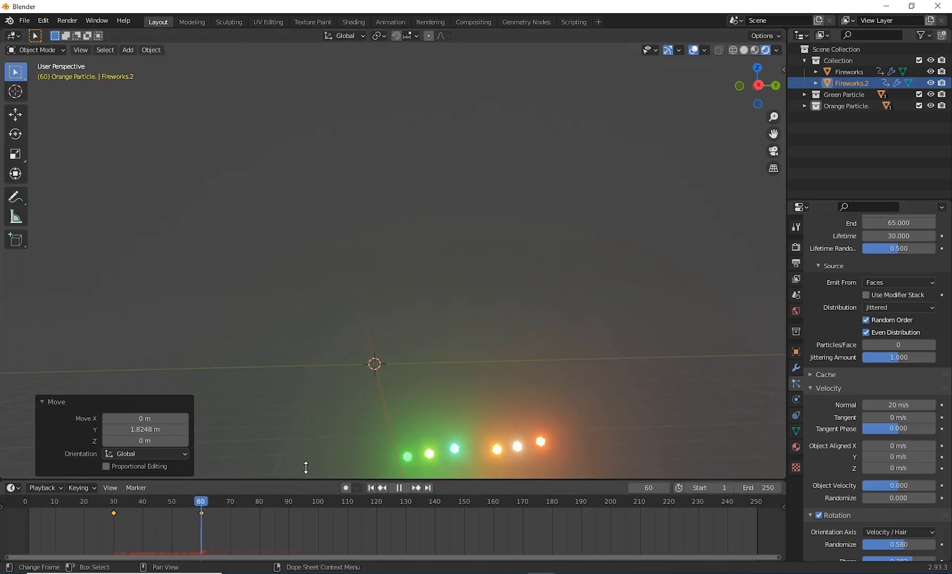
{"action": "middle_click_drag", "start_coordinate": [558, 346], "coordinate": [432, 138]}
{"action": "scroll", "coordinate": [467, 308], "scroll_direction": "down", "scroll_amount": 6}
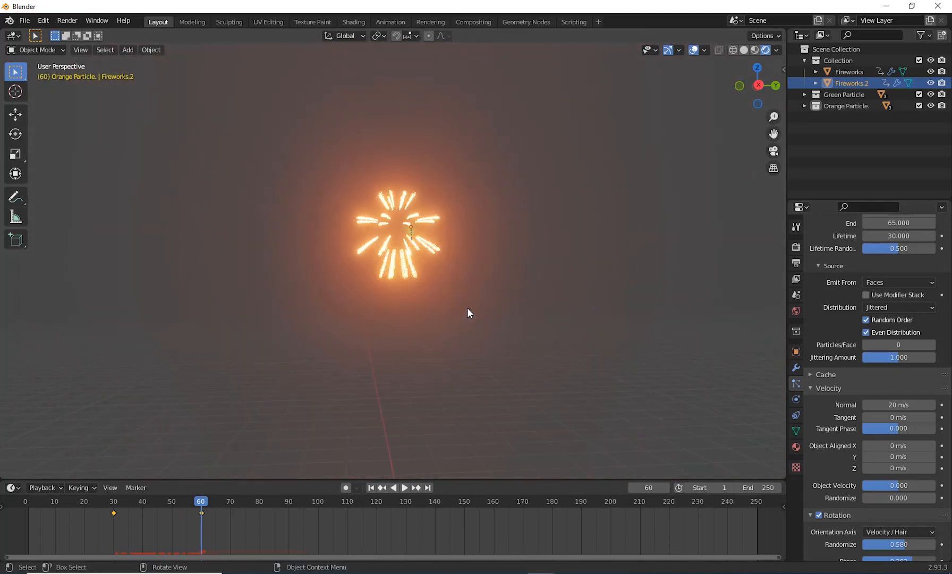
{"action": "middle_click_drag", "start_coordinate": [467, 308], "coordinate": [440, 334], "text": "shift"}
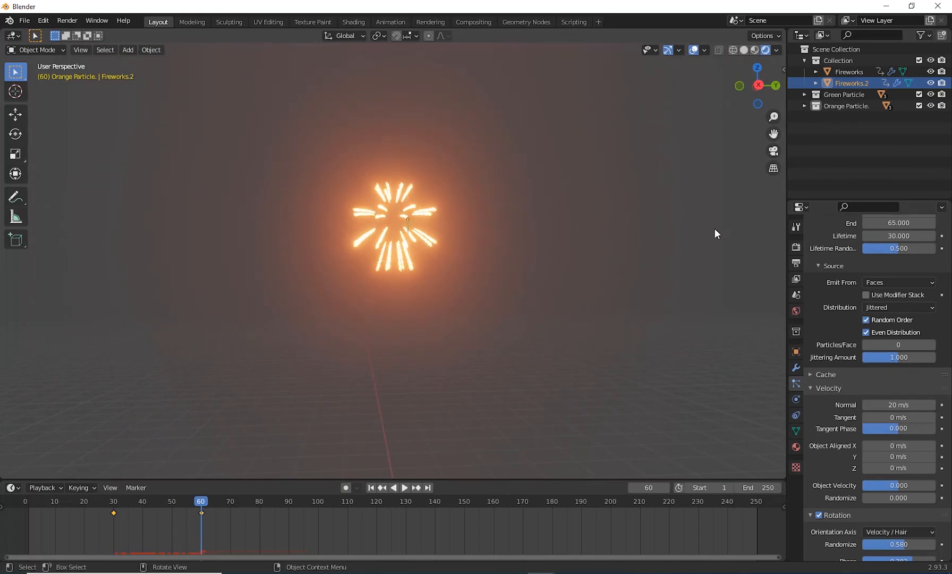
{"action": "left_click", "coordinate": [796, 355]}
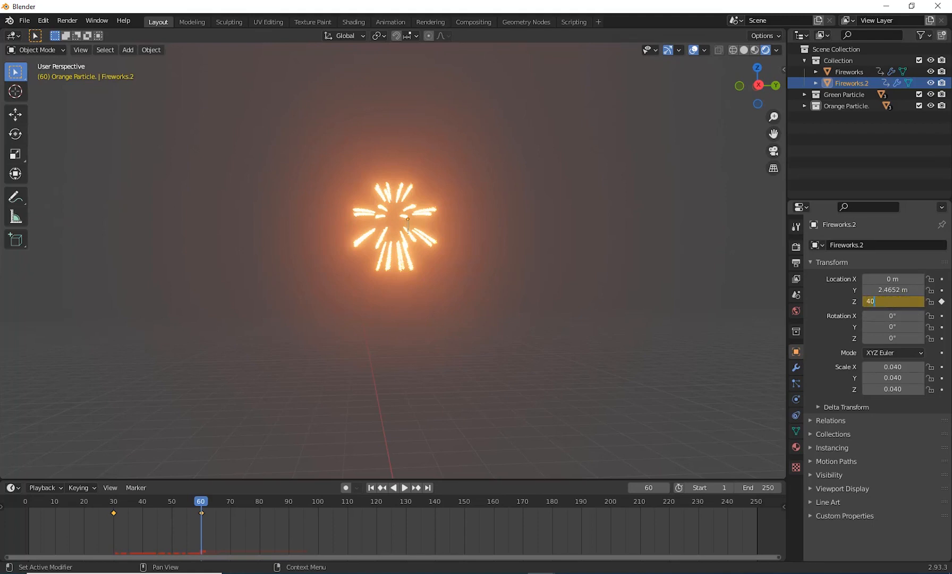
{"action": "key", "text": "Return"}
{"action": "right_click", "coordinate": [852, 304]}
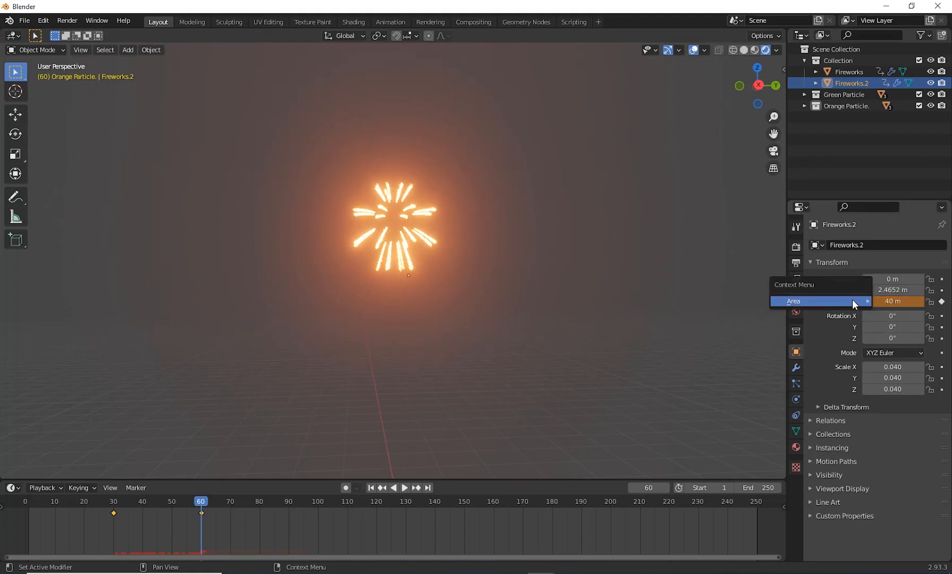
{"action": "right_click", "coordinate": [885, 302]}
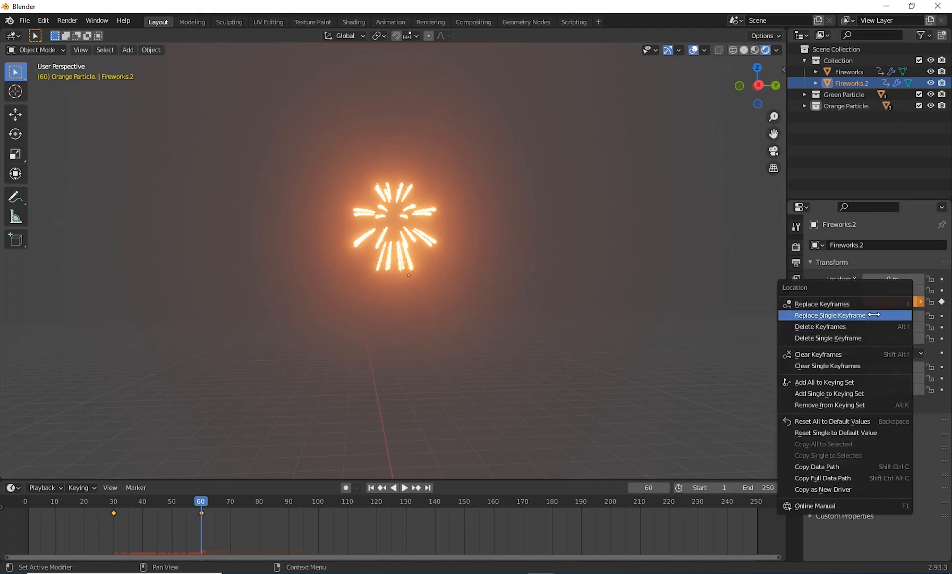
{"action": "left_click", "coordinate": [873, 315]}
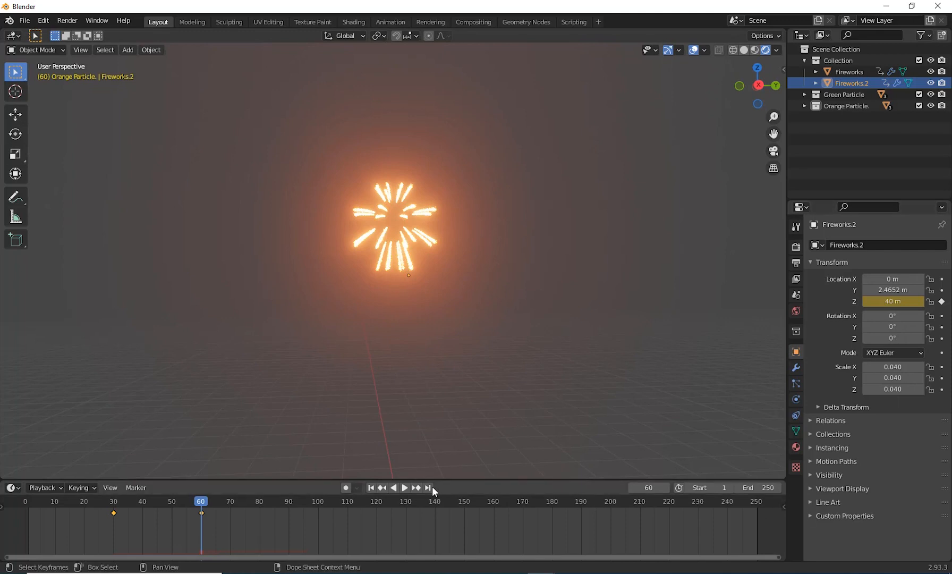
Step: Play the animation from the start to check the new Fireworks.2 height, and return to frame 1
{"action": "key", "text": "shift+Left"}
{"action": "left_click", "coordinate": [405, 487]}
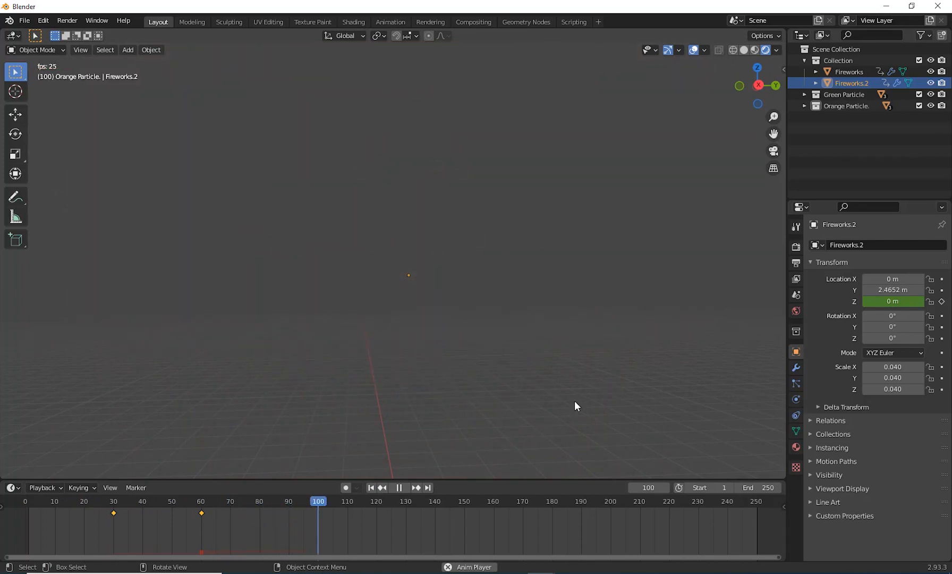
{"action": "left_click_drag", "start_coordinate": [384, 504], "coordinate": [350, 504]}
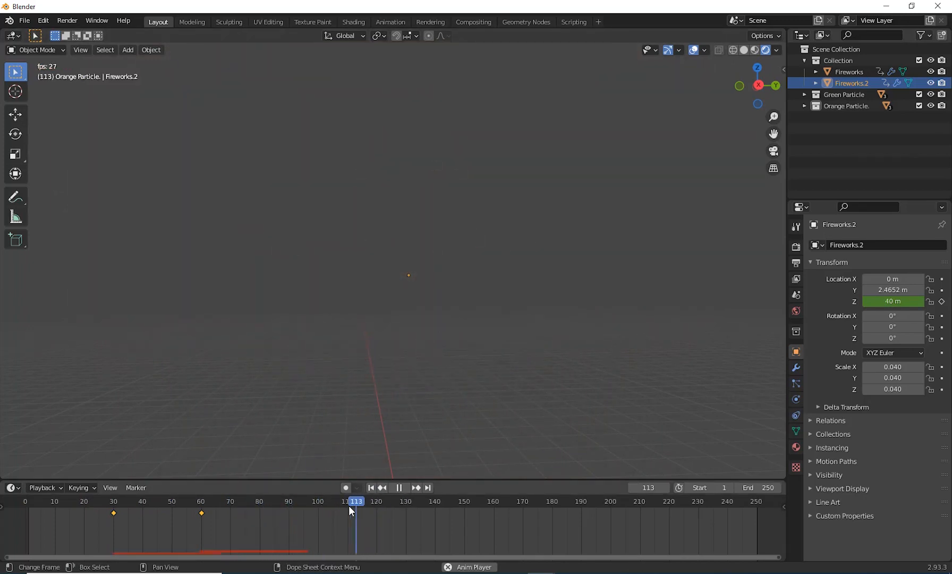
{"action": "left_click", "coordinate": [402, 487]}
{"action": "left_click", "coordinate": [371, 488]}
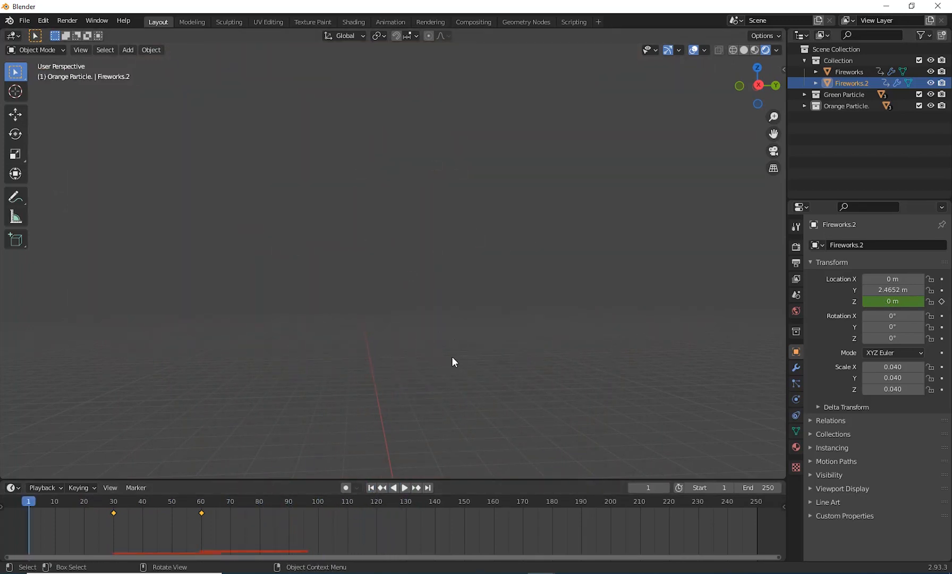
Step: In Fireworks.2's ParticleSystem, set the render instance collection to Orange Particle
{"action": "key", "text": "ctrl+KP_7"}
{"action": "middle_click_drag", "start_coordinate": [520, 307], "coordinate": [527, 241]}
{"action": "scroll", "coordinate": [523, 340], "scroll_direction": "up", "scroll_amount": 4}
{"action": "middle_click_drag", "start_coordinate": [547, 377], "coordinate": [495, 314], "text": "shift"}
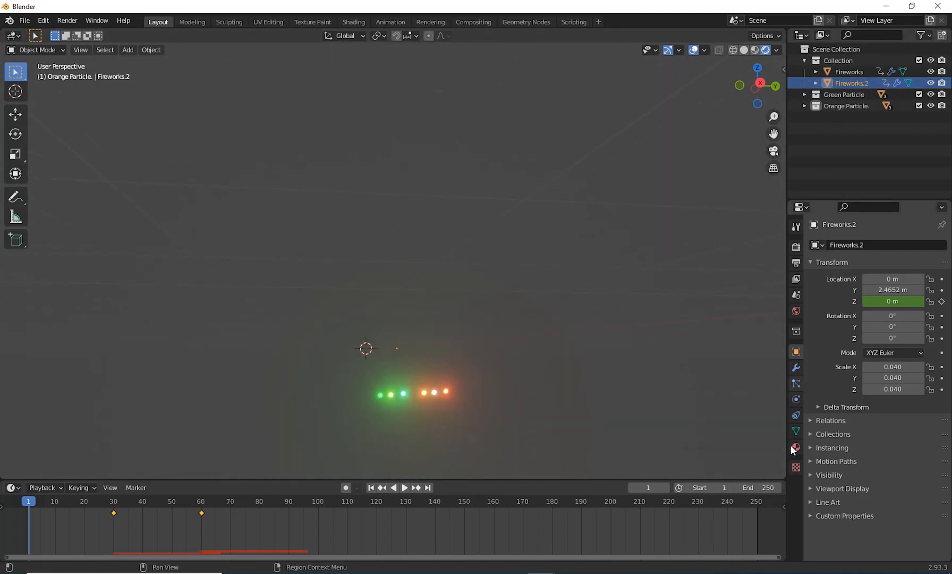
{"action": "middle_click_drag", "start_coordinate": [655, 401], "coordinate": [572, 426]}
{"action": "scroll", "coordinate": [573, 419], "scroll_direction": "up", "scroll_amount": 1}
{"action": "scroll", "coordinate": [566, 402], "scroll_direction": "up", "scroll_amount": 1}
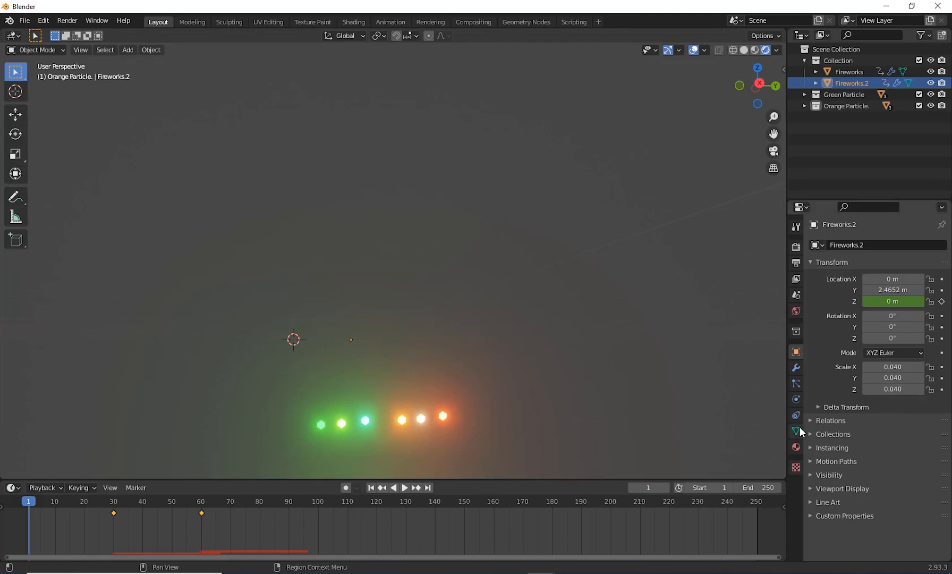
{"action": "left_click", "coordinate": [796, 383]}
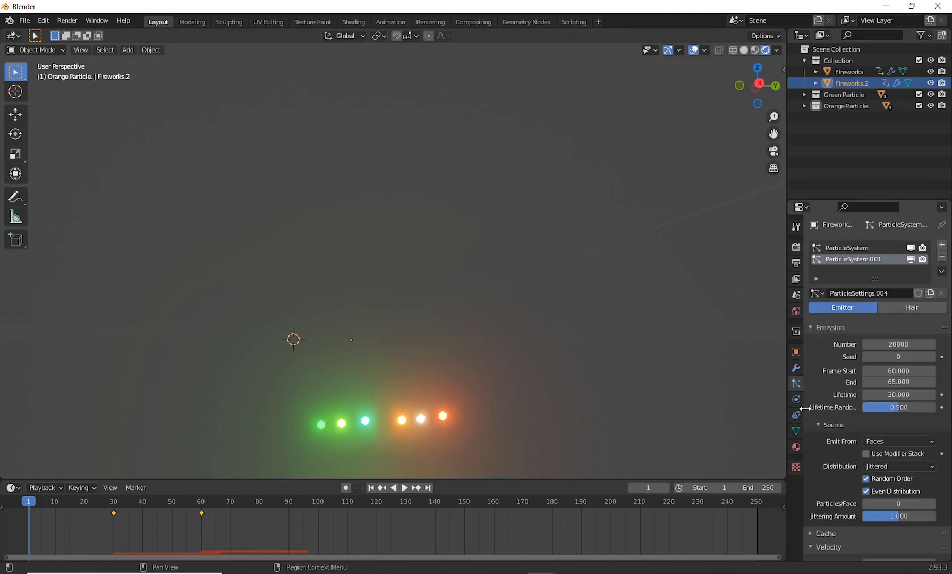
{"action": "left_click", "coordinate": [858, 248]}
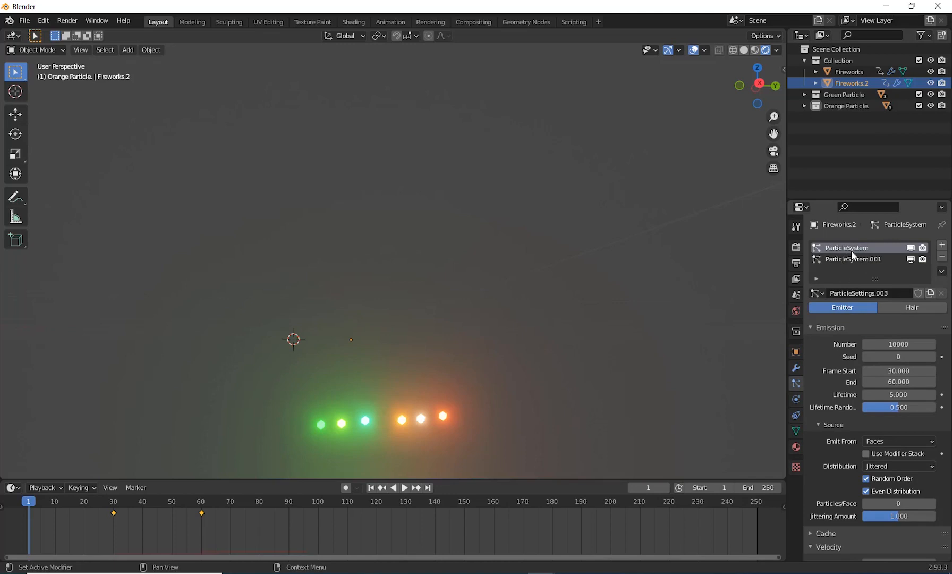
{"action": "scroll", "coordinate": [861, 454], "scroll_direction": "down", "scroll_amount": 12}
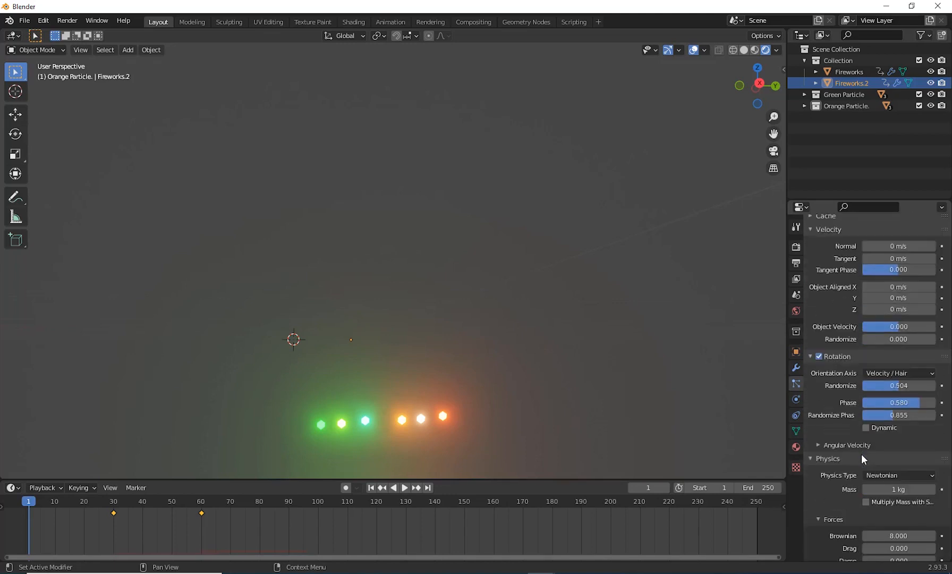
{"action": "scroll", "coordinate": [860, 453], "scroll_direction": "down", "scroll_amount": 11}
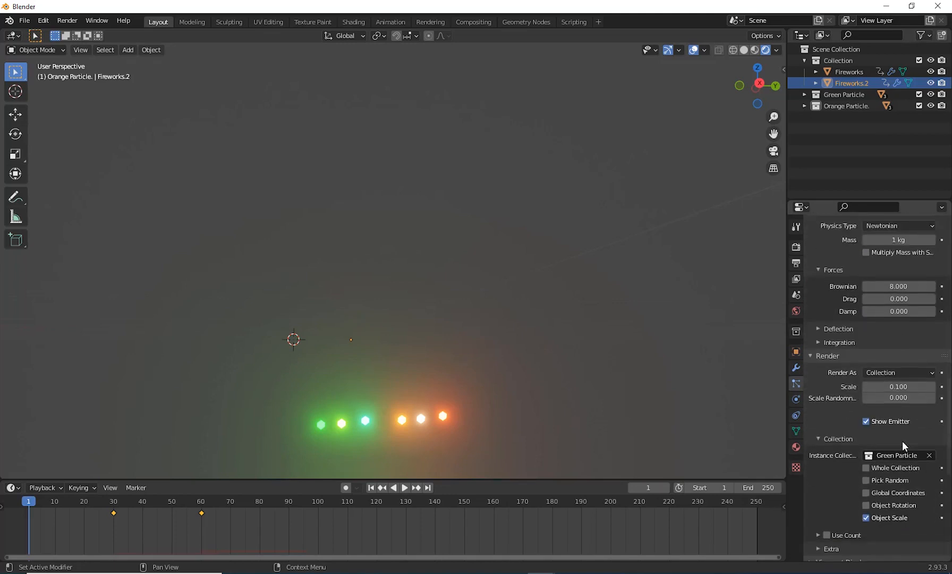
{"action": "scroll", "coordinate": [902, 440], "scroll_direction": "down", "scroll_amount": 2}
{"action": "left_click", "coordinate": [899, 407]}
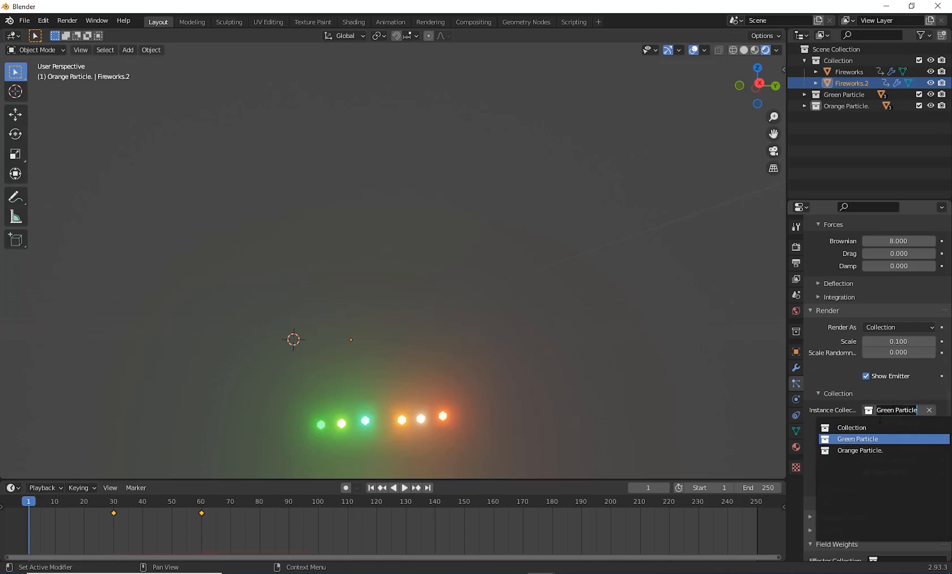
{"action": "left_click", "coordinate": [866, 450]}
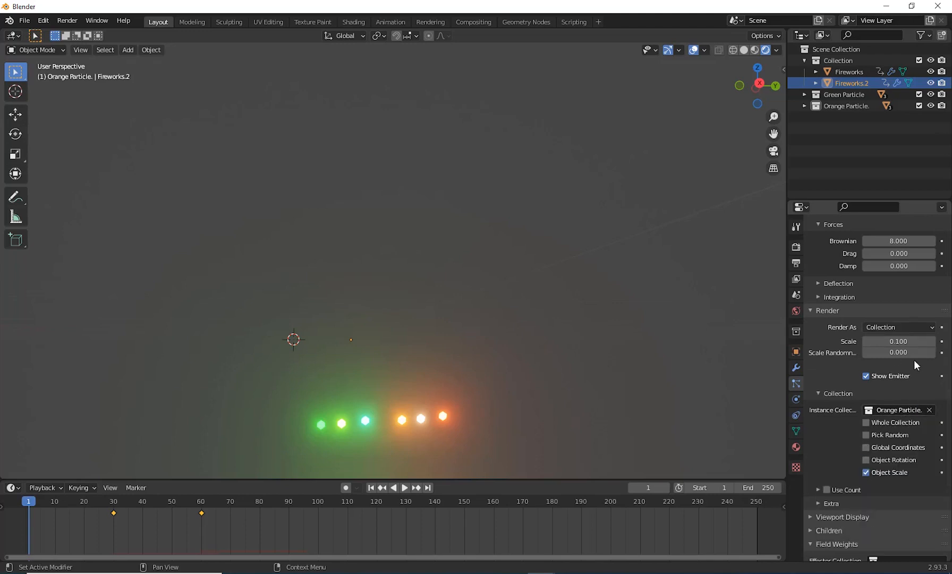
Step: In Fireworks.2's ParticleSystem.001, set the render instance collection to Green Particle
{"action": "scroll", "coordinate": [889, 320], "scroll_direction": "up", "scroll_amount": 15}
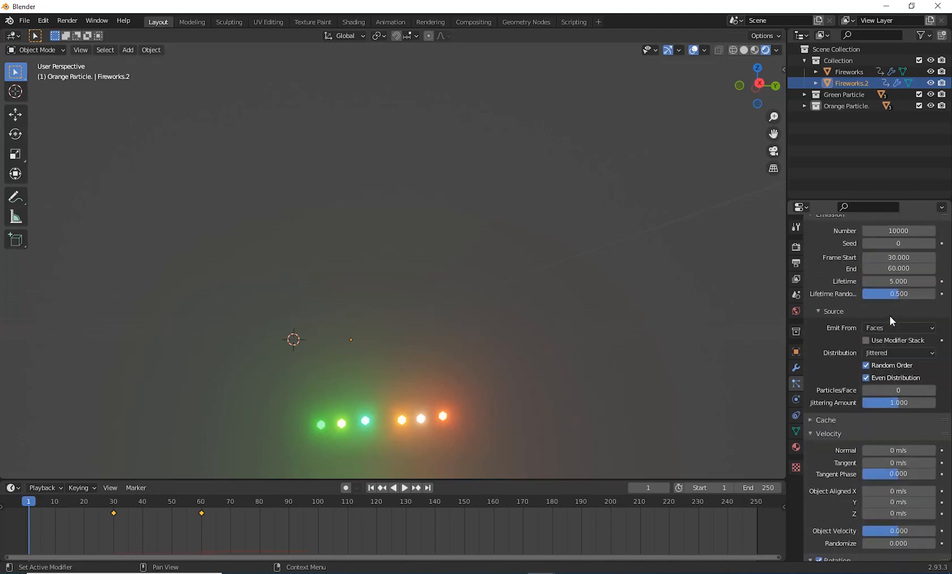
{"action": "left_click", "coordinate": [870, 260]}
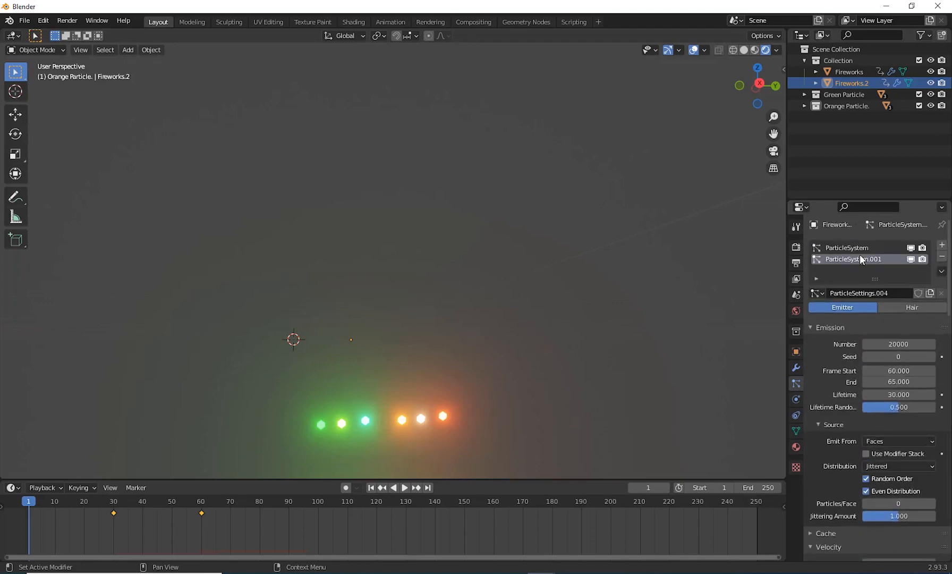
{"action": "scroll", "coordinate": [909, 437], "scroll_direction": "down", "scroll_amount": 15}
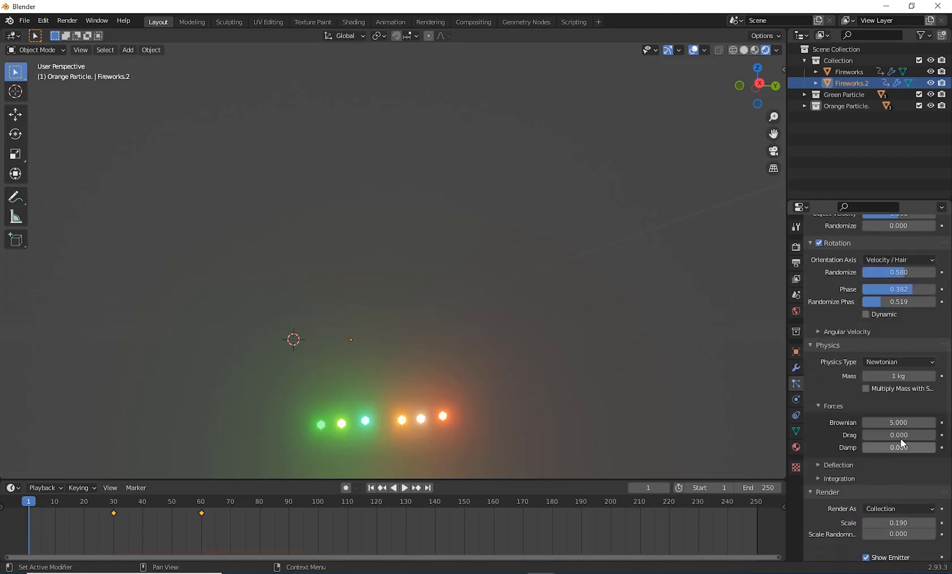
{"action": "scroll", "coordinate": [898, 436], "scroll_direction": "down", "scroll_amount": 5}
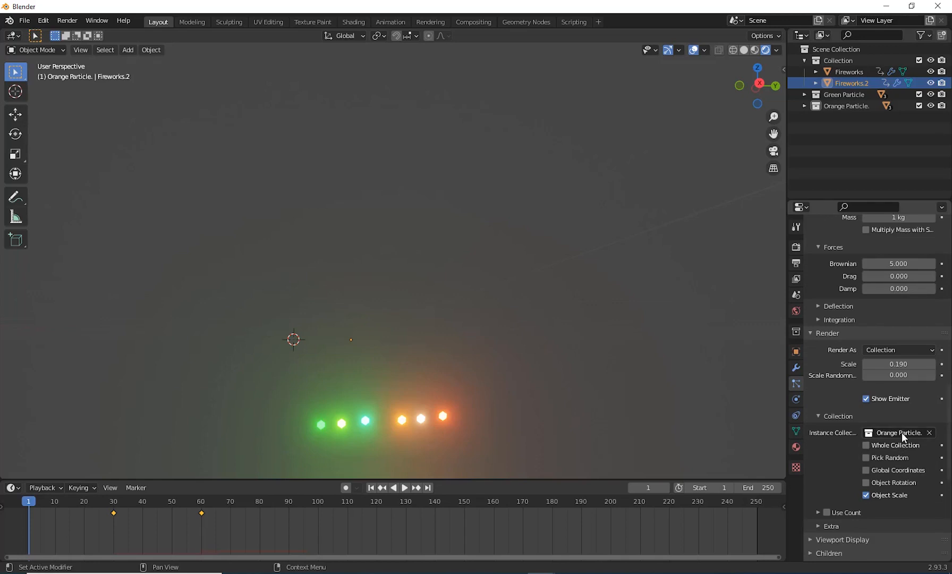
{"action": "left_click", "coordinate": [901, 433]}
{"action": "left_click", "coordinate": [856, 460]}
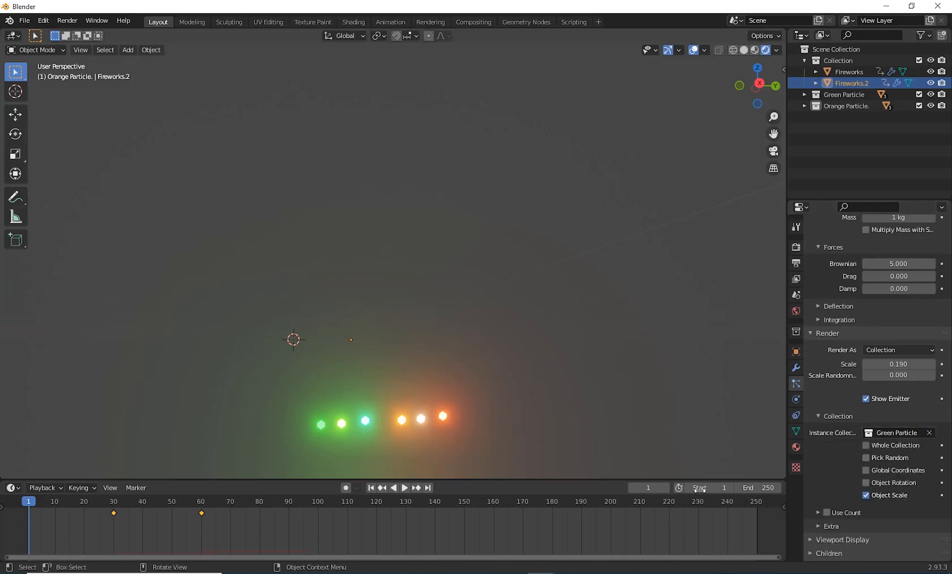
Step: Play the animation to check the swapped trail and burst colours of Fireworks.2, and return to frame 1
{"action": "left_click", "coordinate": [408, 487]}
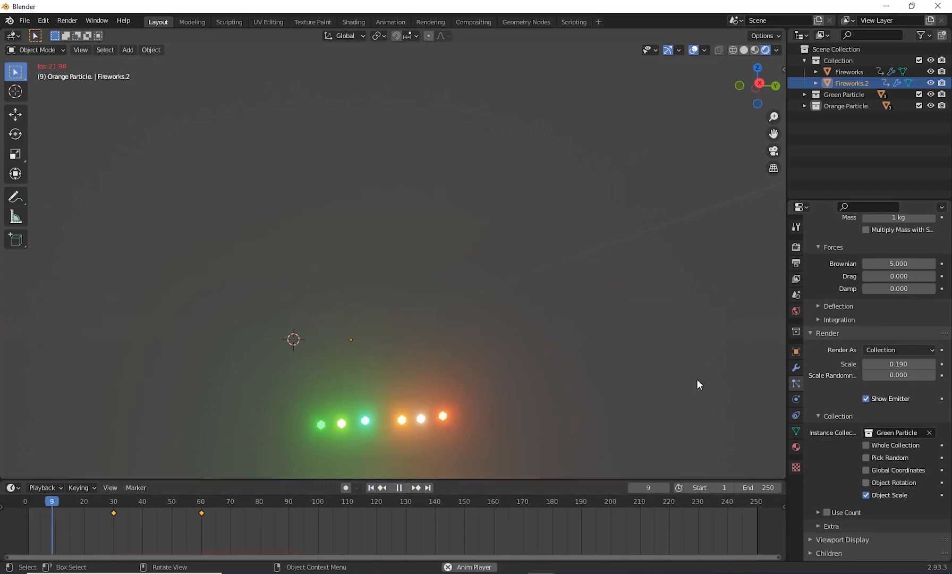
{"action": "scroll", "coordinate": [424, 328], "scroll_direction": "down", "scroll_amount": 6}
{"action": "scroll", "coordinate": [542, 328], "scroll_direction": "down", "scroll_amount": 2}
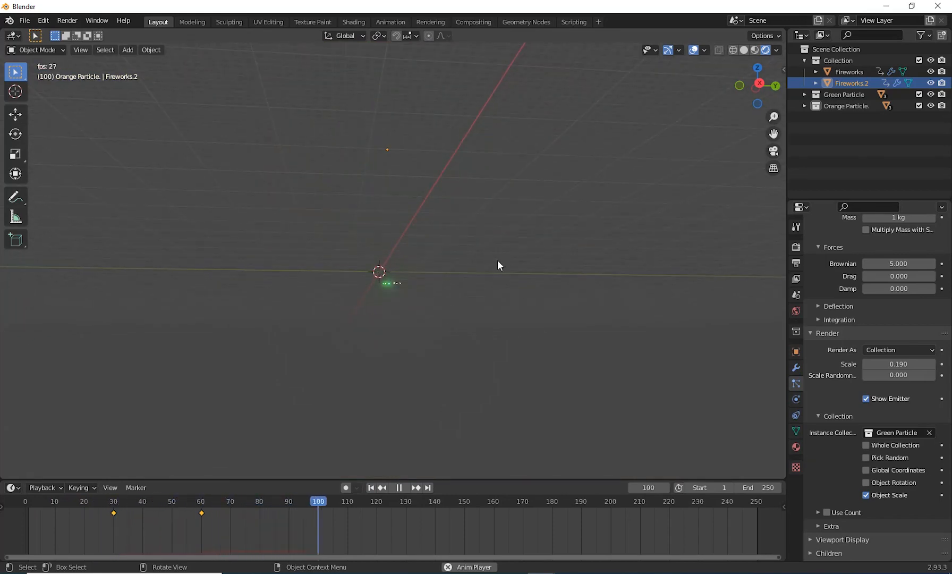
{"action": "middle_click_drag", "start_coordinate": [498, 259], "coordinate": [485, 345]}
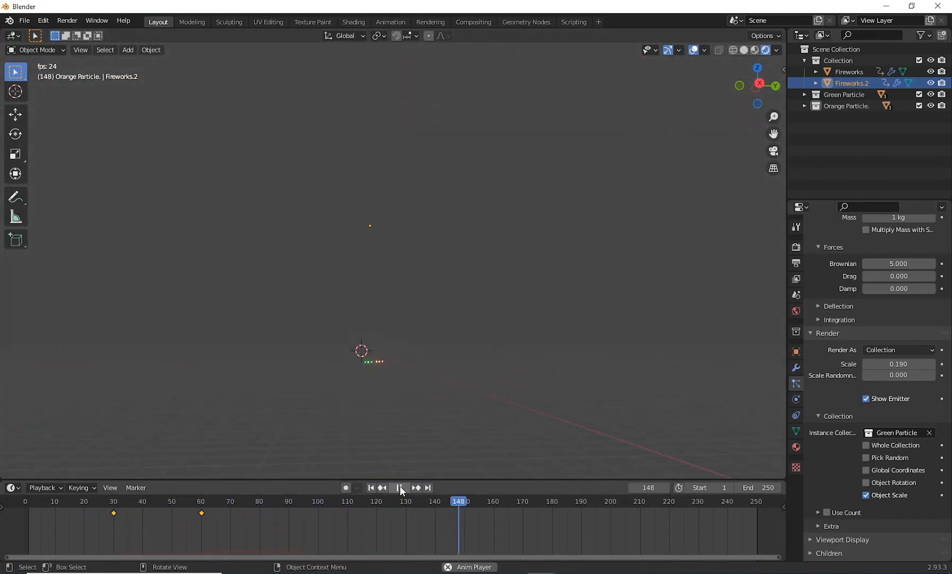
{"action": "key", "text": "Escape"}
{"action": "mouse_move", "coordinate": [430, 428]}
{"action": "middle_mouse_down"}
{"action": "mouse_move", "coordinate": [451, 407]}
{"action": "mouse_move", "coordinate": [422, 425]}
{"action": "middle_mouse_up"}
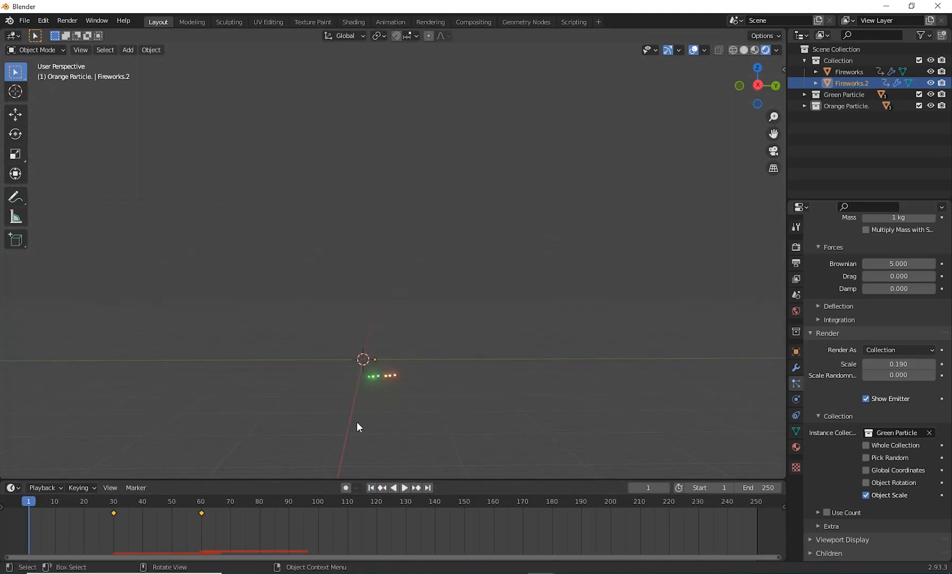
Step: Scrub through the first 60 or so frames to examine the trails and bursts of both fireworks, and return to the start
{"action": "left_click_drag", "start_coordinate": [112, 506], "coordinate": [64, 515]}
{"action": "left_click", "coordinate": [202, 508]}
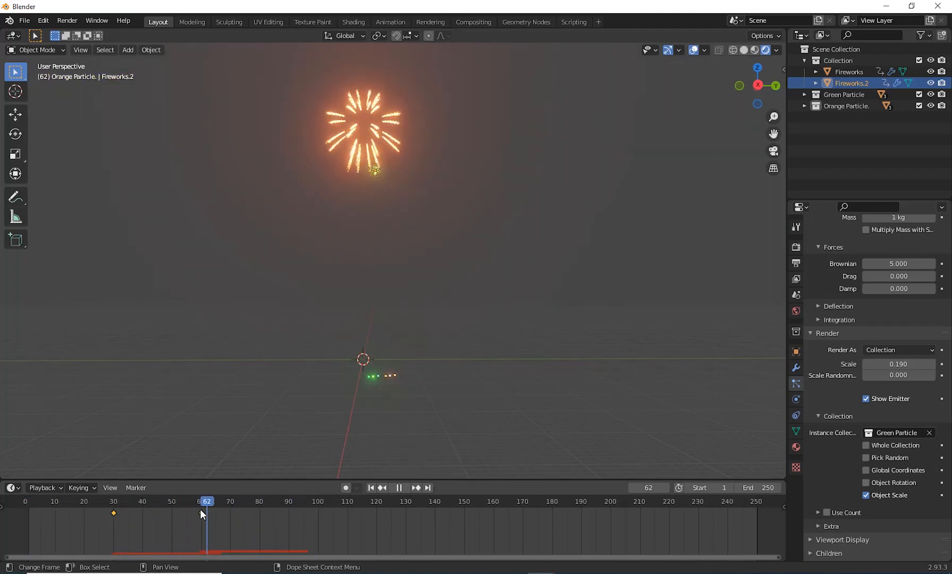
{"action": "scroll", "coordinate": [466, 361], "scroll_direction": "up", "scroll_amount": 3}
{"action": "middle_click_drag", "start_coordinate": [467, 361], "coordinate": [413, 381]}
{"action": "left_click_drag", "start_coordinate": [159, 502], "coordinate": [178, 512]}
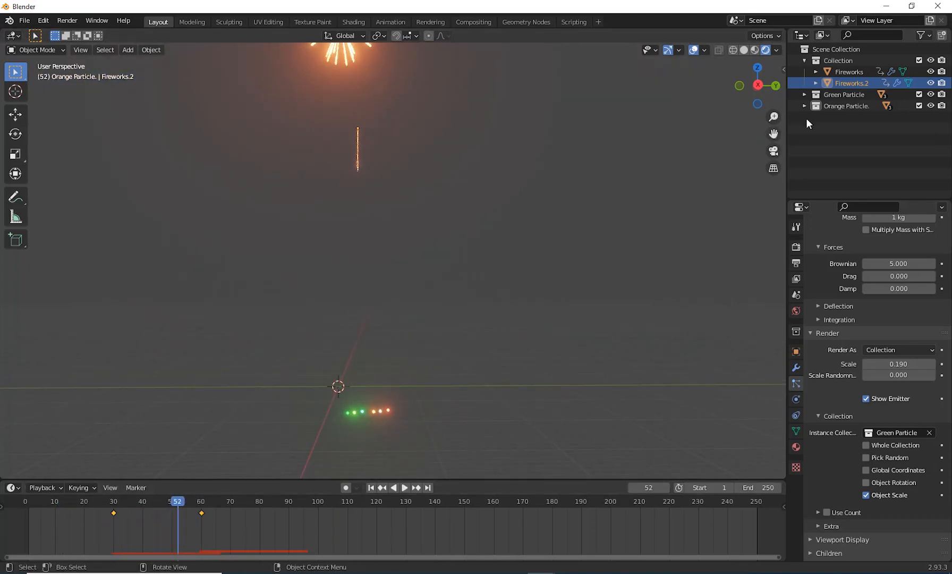
{"action": "left_click", "coordinate": [834, 105]}
{"action": "middle_click_drag", "start_coordinate": [429, 346], "coordinate": [434, 366], "text": "shift"}
{"action": "scroll", "coordinate": [437, 335], "scroll_direction": "up", "scroll_amount": 1}
{"action": "mouse_move", "coordinate": [173, 508]}
{"action": "left_mouse_down"}
{"action": "mouse_move", "coordinate": [11, 513]}
{"action": "mouse_move", "coordinate": [245, 504]}
{"action": "mouse_move", "coordinate": [40, 520]}
{"action": "mouse_move", "coordinate": [204, 521]}
{"action": "mouse_move", "coordinate": [47, 535]}
{"action": "left_mouse_up"}
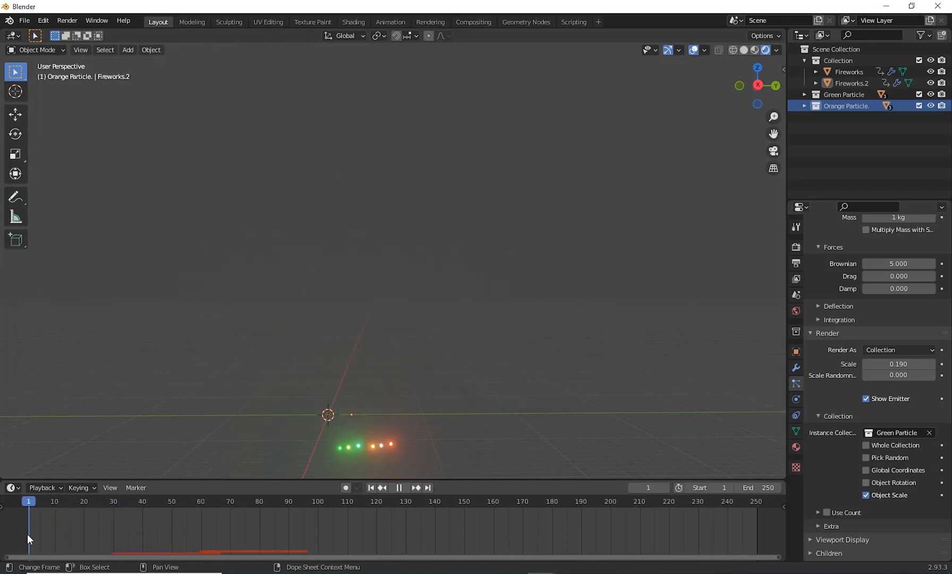
{"action": "key", "text": "space"}
{"action": "key", "text": "space"}
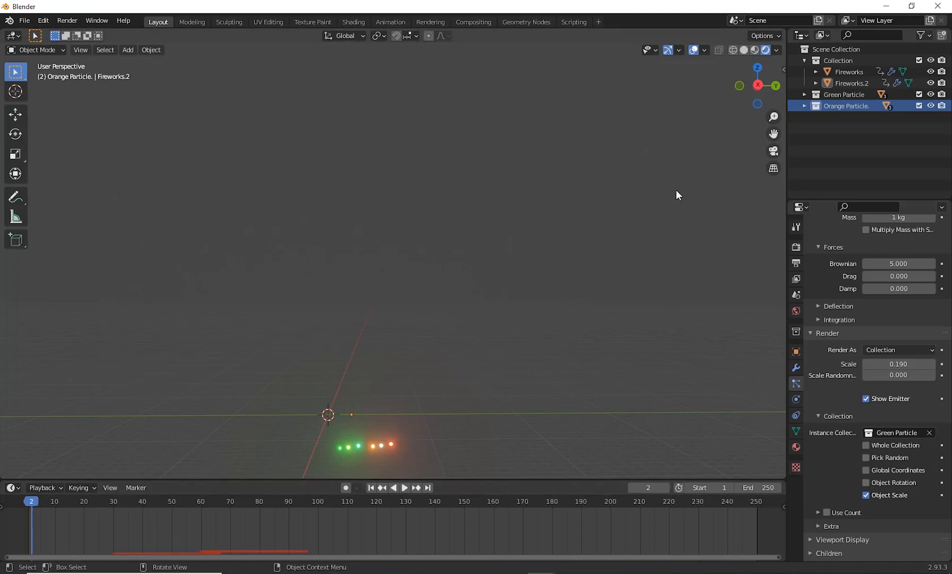
Step: Duplicate Fireworks.2 and place the copy about 3.62 m away in the negative Y direction
{"action": "left_click", "coordinate": [855, 83]}
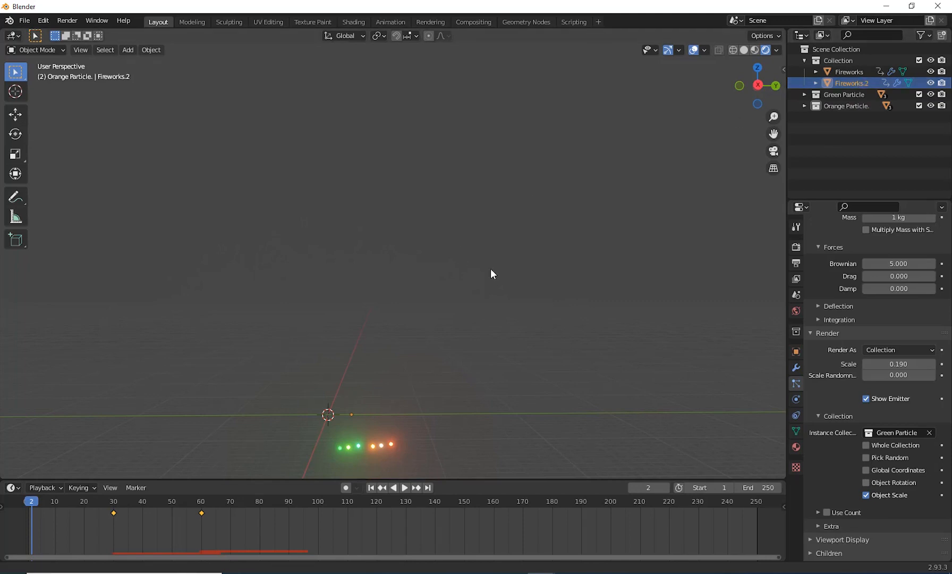
{"action": "middle_click_drag", "start_coordinate": [486, 274], "coordinate": [518, 225], "text": "shift"}
{"action": "scroll", "coordinate": [461, 248], "scroll_direction": "up", "scroll_amount": 3}
{"action": "scroll", "coordinate": [474, 260], "scroll_direction": "up", "scroll_amount": 4}
{"action": "middle_click_drag", "start_coordinate": [467, 296], "coordinate": [501, 196], "text": "shift"}
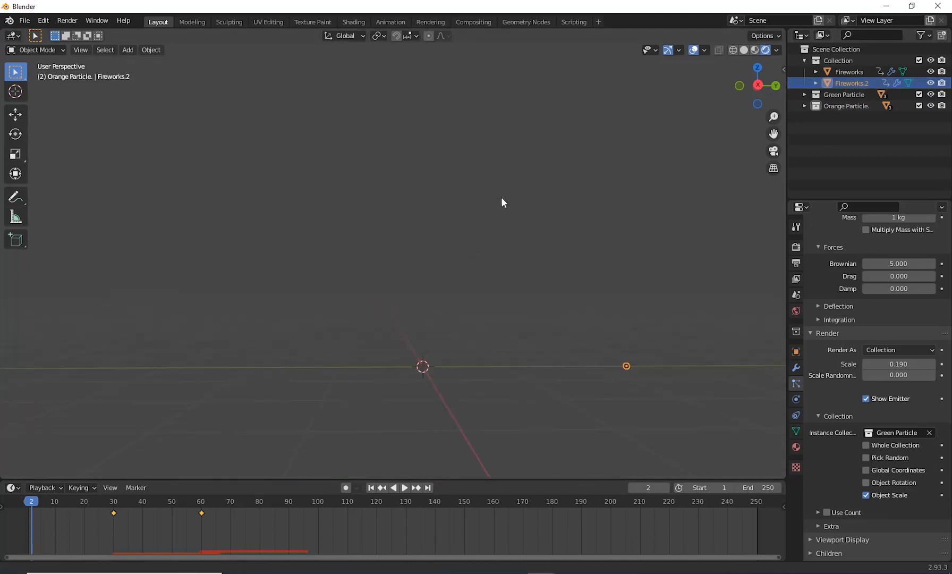
{"action": "middle_click_drag", "start_coordinate": [497, 279], "coordinate": [468, 305], "text": "shift"}
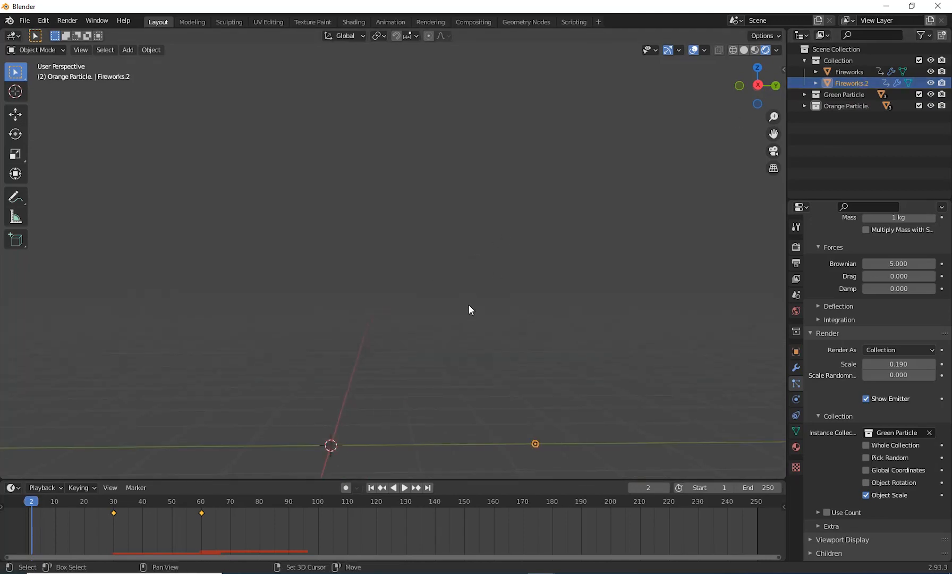
{"action": "left_click", "coordinate": [847, 73]}
{"action": "left_click", "coordinate": [846, 82]}
{"action": "middle_click_drag", "start_coordinate": [583, 290], "coordinate": [545, 284], "text": "shift"}
{"action": "scroll", "coordinate": [513, 294], "scroll_direction": "down", "scroll_amount": 5}
{"action": "scroll", "coordinate": [513, 310], "scroll_direction": "up", "scroll_amount": 5}
{"action": "key", "text": "shift+d"}
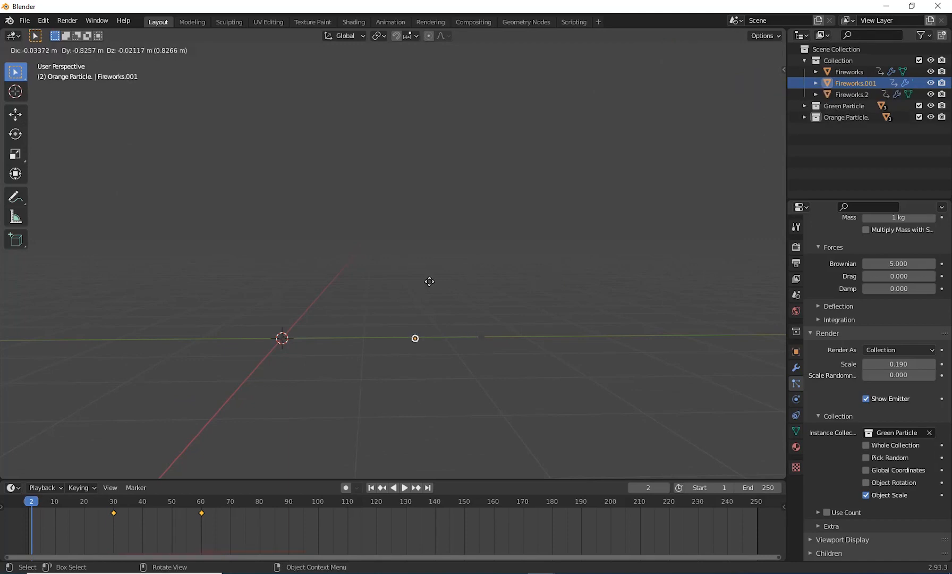
{"action": "middle_click_drag", "start_coordinate": [263, 283], "coordinate": [387, 353]}
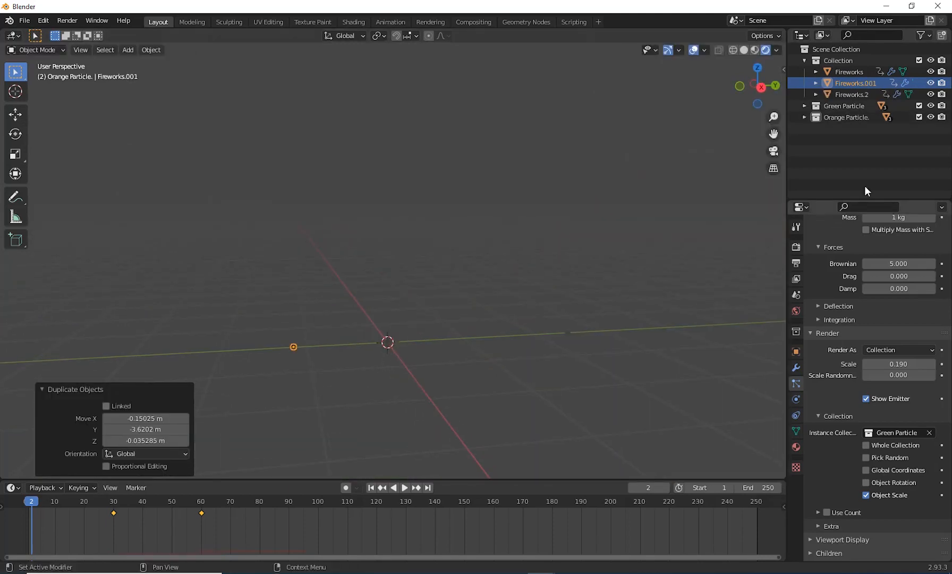
Step: Rename the duplicated fireworks object as Fireworks.3
{"action": "double_click", "coordinate": [867, 83]}
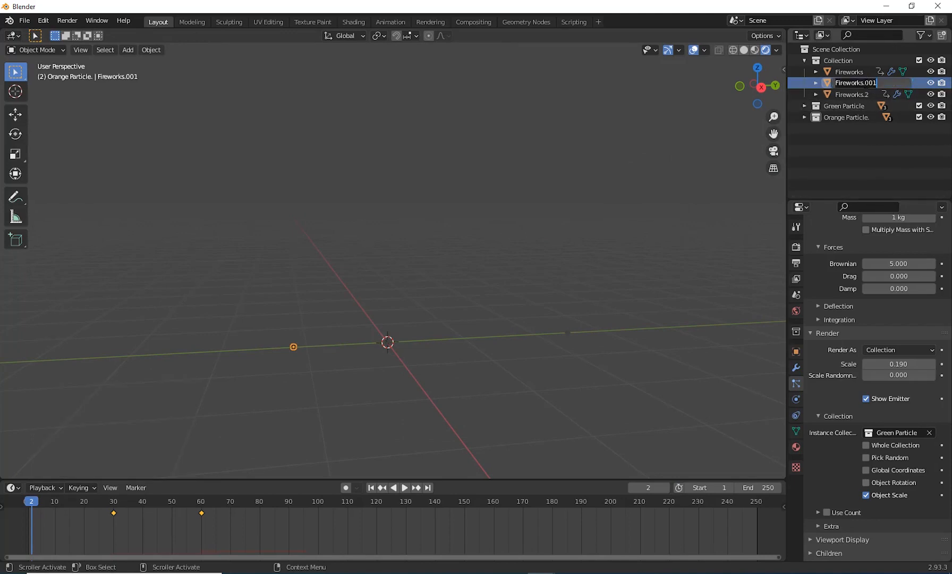
{"action": "left_click_drag", "start_coordinate": [866, 84], "coordinate": [891, 84]}
{"action": "type", "text": "3"}
{"action": "key", "text": "Return"}
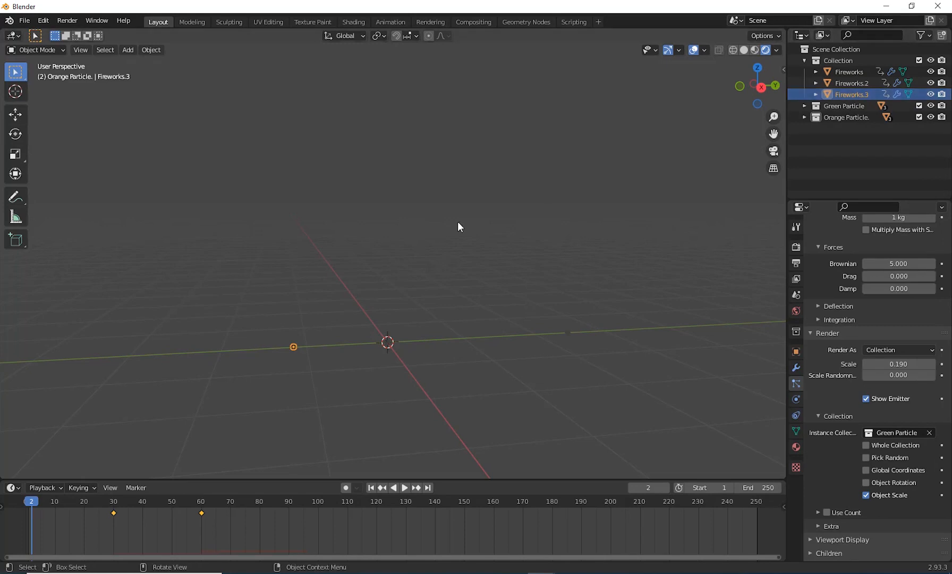
Step: Duplicate the Orange Particle. collection with its icospheres, and collapse the copy in the object hierarchy
{"action": "scroll", "coordinate": [457, 222], "scroll_direction": "down", "scroll_amount": 2}
{"action": "middle_click_drag", "start_coordinate": [392, 263], "coordinate": [414, 268], "text": "shift"}
{"action": "scroll", "coordinate": [378, 275], "scroll_direction": "up", "scroll_amount": 2}
{"action": "middle_click_drag", "start_coordinate": [325, 354], "coordinate": [293, 334], "text": "shift"}
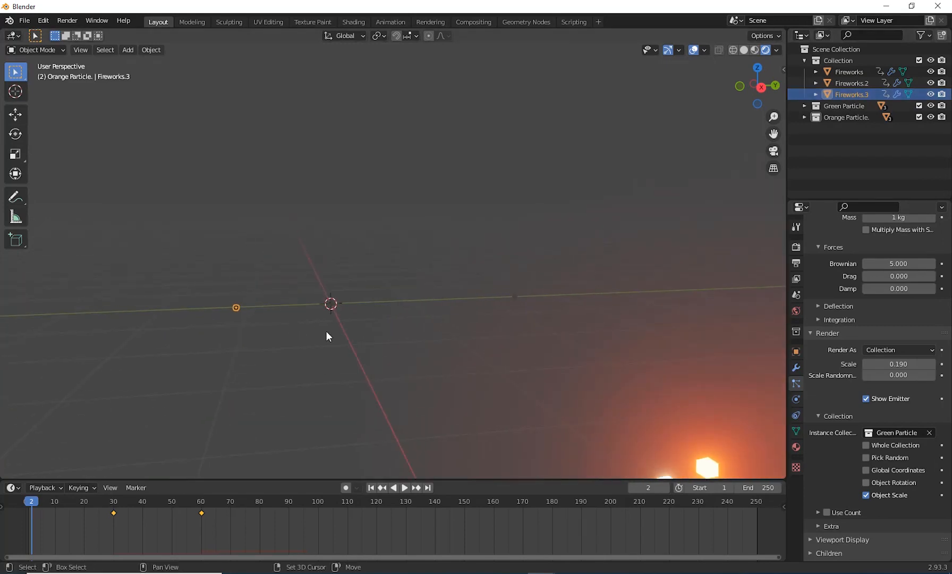
{"action": "scroll", "coordinate": [335, 332], "scroll_direction": "down", "scroll_amount": 3}
{"action": "middle_click_drag", "start_coordinate": [401, 339], "coordinate": [349, 278], "text": "shift"}
{"action": "middle_click_drag", "start_coordinate": [386, 361], "coordinate": [297, 323], "text": "shift"}
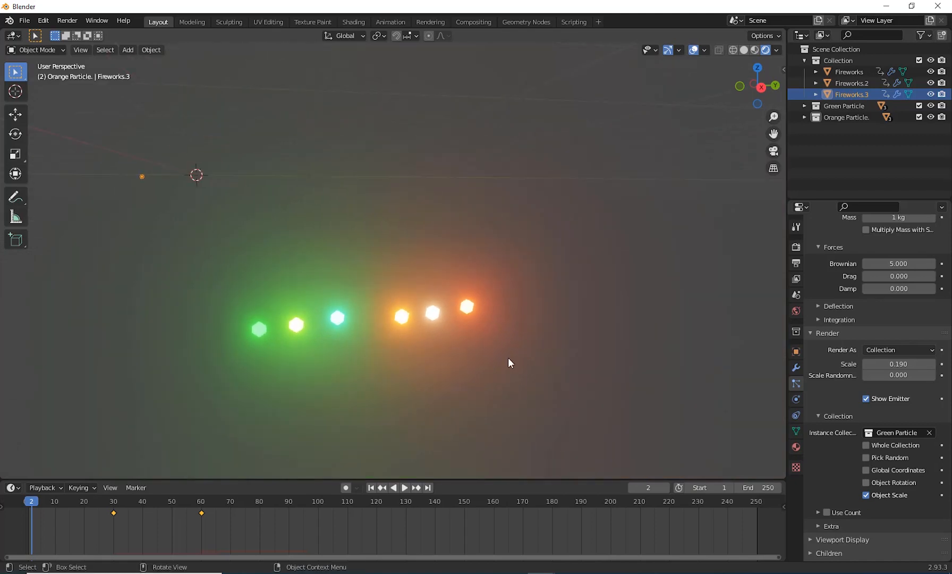
{"action": "middle_click_drag", "start_coordinate": [508, 358], "coordinate": [499, 351]}
{"action": "middle_click_drag", "start_coordinate": [499, 351], "coordinate": [433, 300], "text": "shift"}
{"action": "middle_click_drag", "start_coordinate": [500, 364], "coordinate": [463, 396], "text": "shift"}
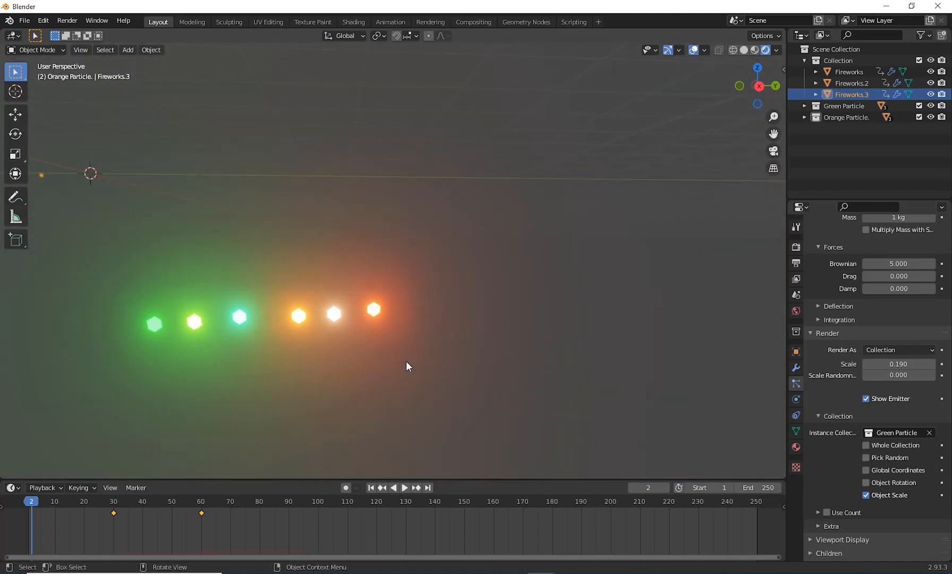
{"action": "left_click_drag", "start_coordinate": [478, 345], "coordinate": [637, 319]}
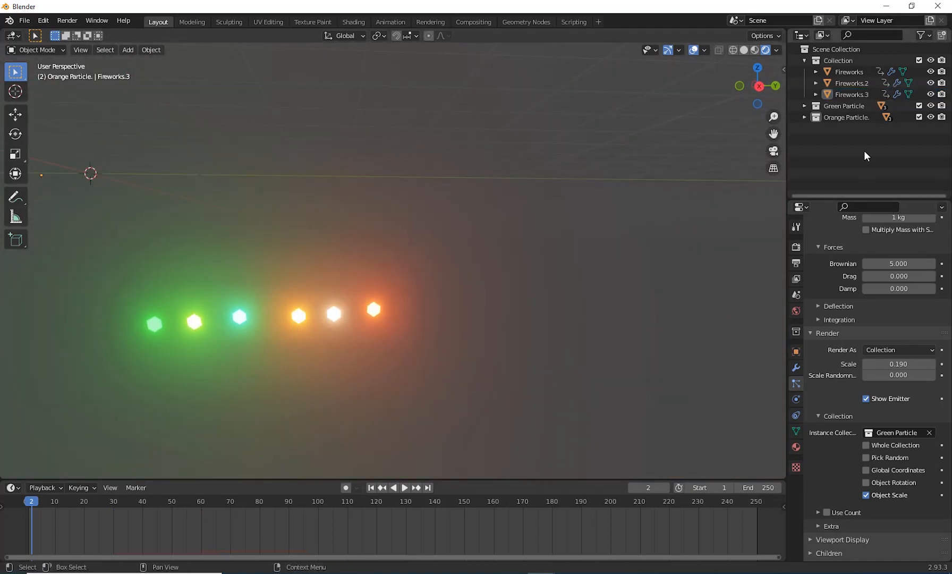
{"action": "left_click", "coordinate": [842, 117]}
{"action": "right_click", "coordinate": [841, 115]}
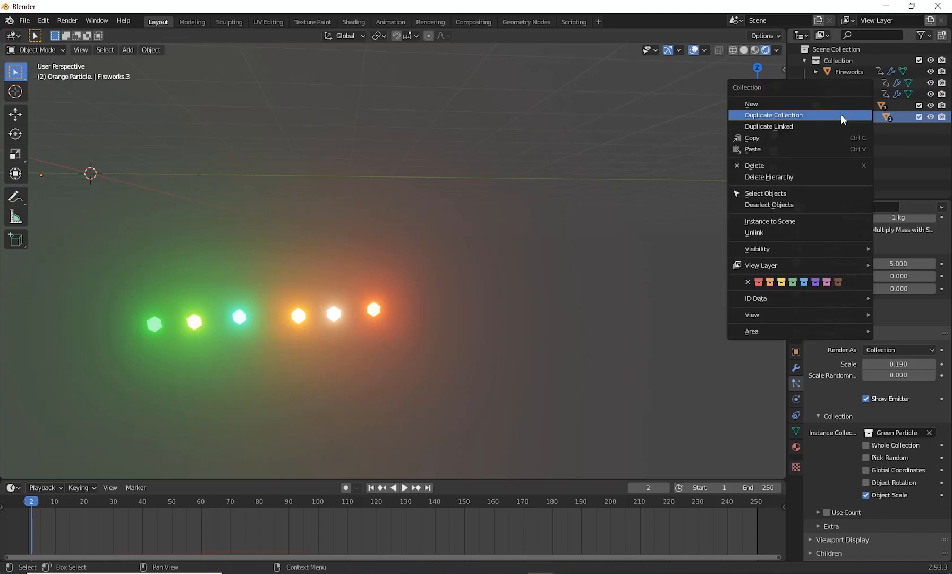
{"action": "left_click", "coordinate": [799, 115]}
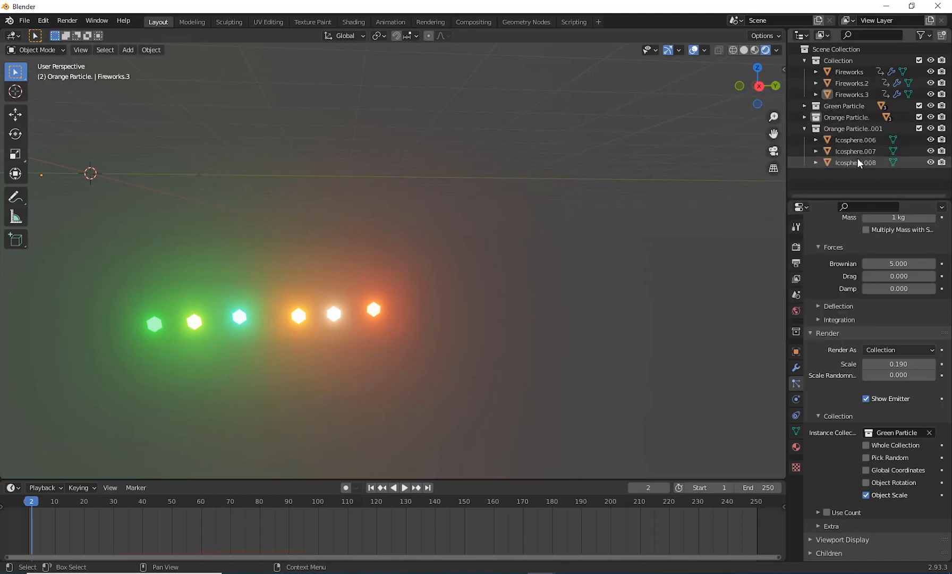
{"action": "left_click", "coordinate": [808, 129]}
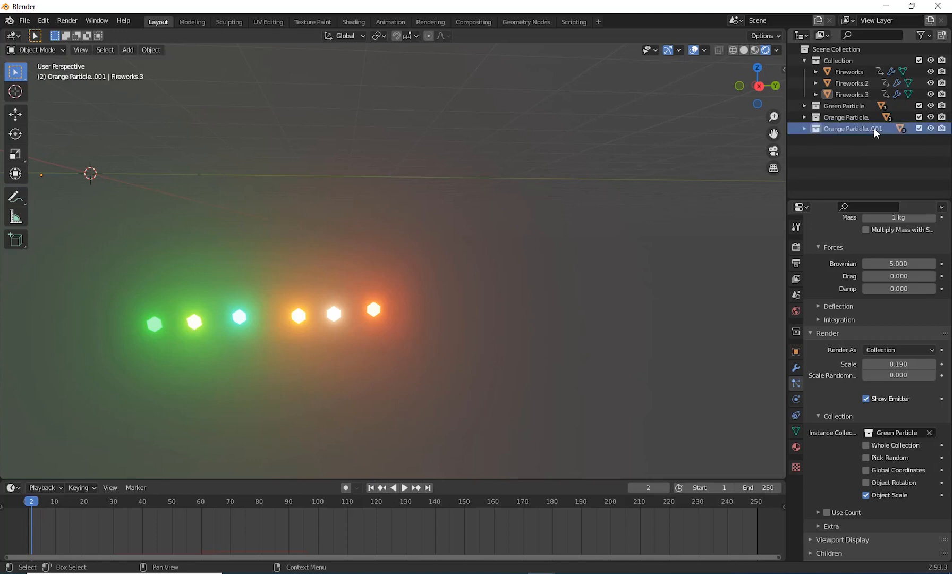
Step: Rename the duplicated Orange Particle collection as BlueParticle
{"action": "double_click", "coordinate": [873, 127]}
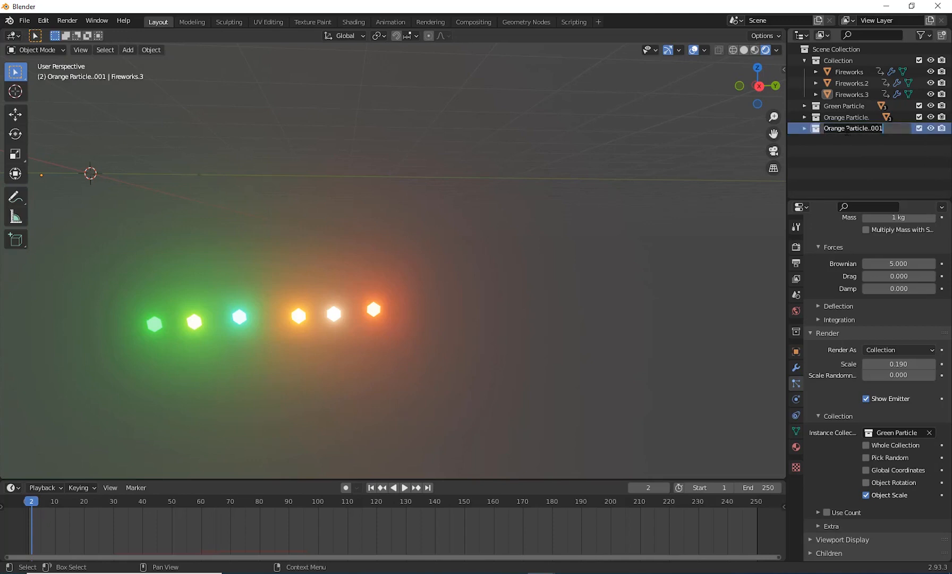
{"action": "left_click_drag", "start_coordinate": [846, 133], "coordinate": [825, 132]}
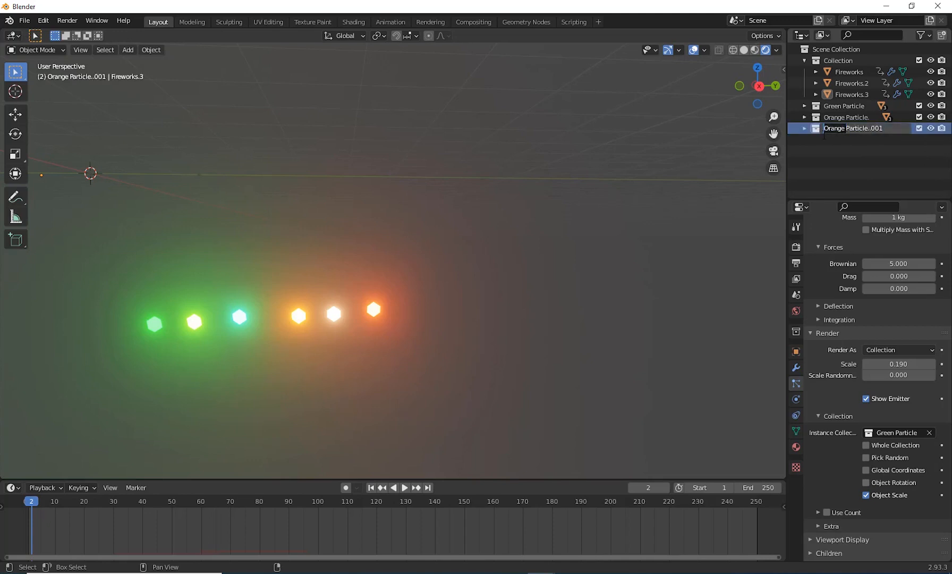
{"action": "type", "text": "Blue"}
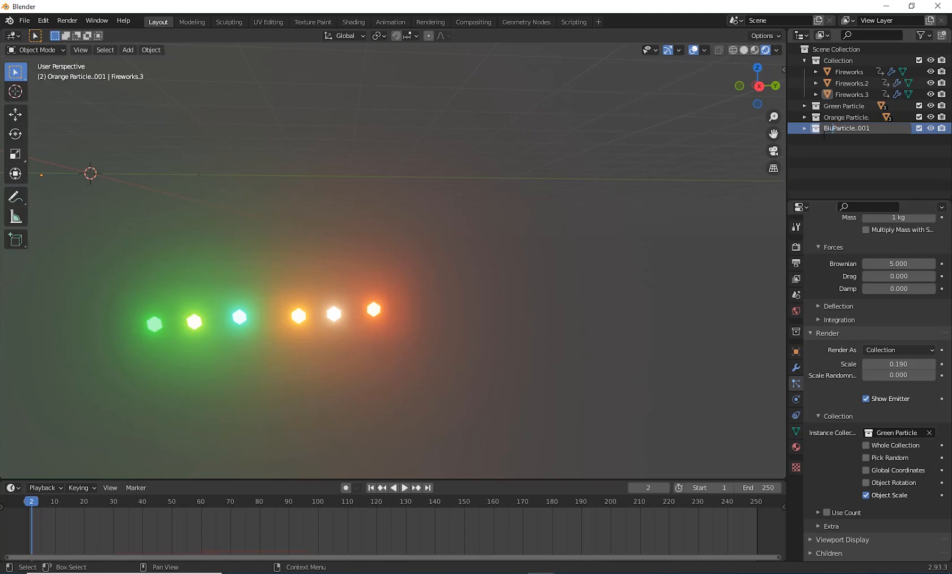
{"action": "key", "text": "Return"}
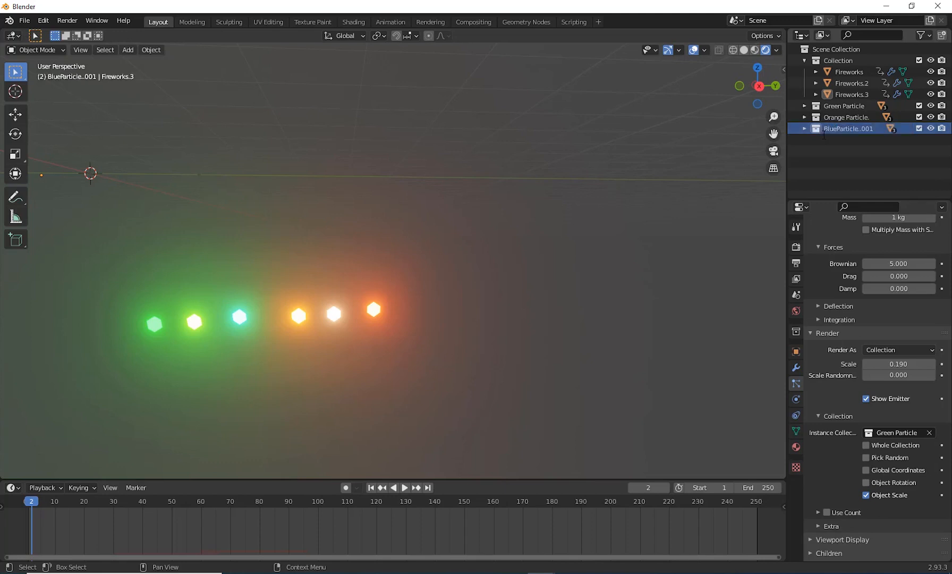
{"action": "double_click", "coordinate": [868, 129]}
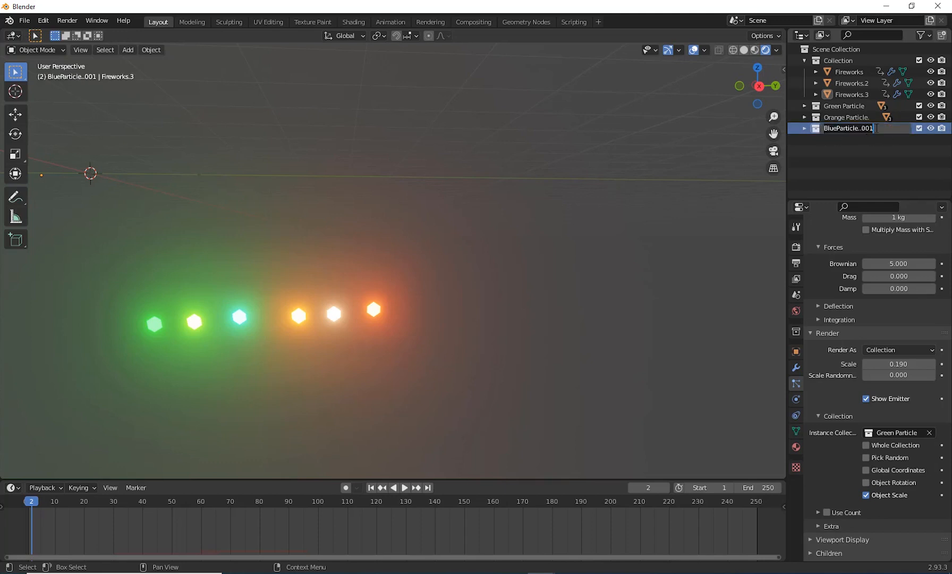
{"action": "left_click_drag", "start_coordinate": [877, 128], "coordinate": [869, 129]}
{"action": "key", "text": "BackSpace"}
{"action": "key", "text": "Return"}
Step: Move all three icospheres of the BlueParticle. collection along positive Y so they sit clear beyond the orange ones
{"action": "left_click", "coordinate": [804, 128]}
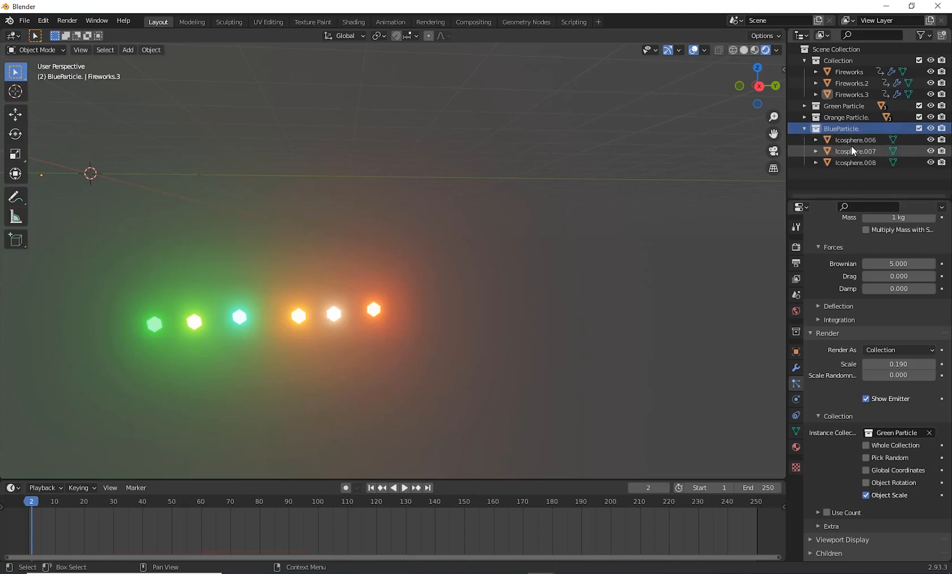
{"action": "left_click", "coordinate": [851, 142]}
{"action": "left_click", "coordinate": [854, 154], "text": "shift"}
{"action": "left_click", "coordinate": [853, 161], "text": "shift"}
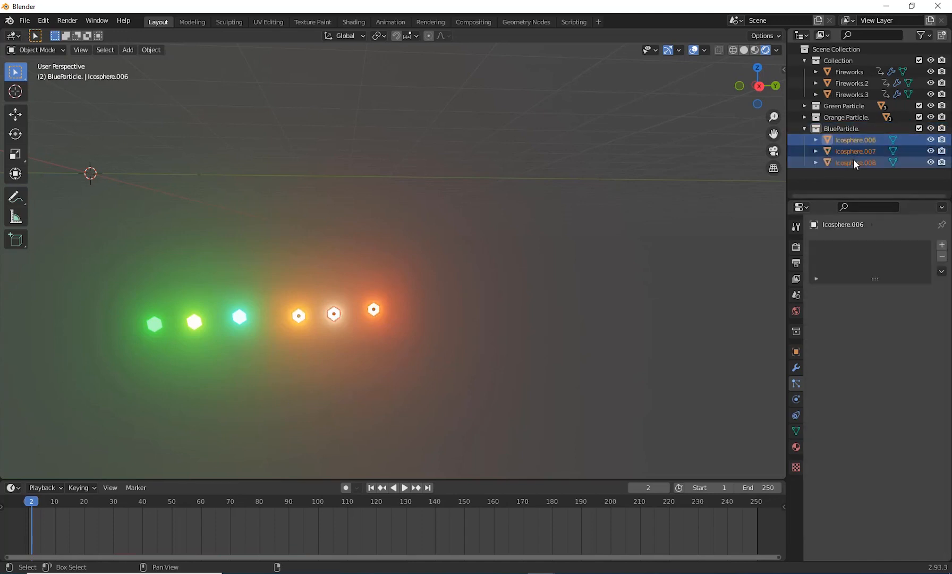
{"action": "key", "text": "shift+d"}
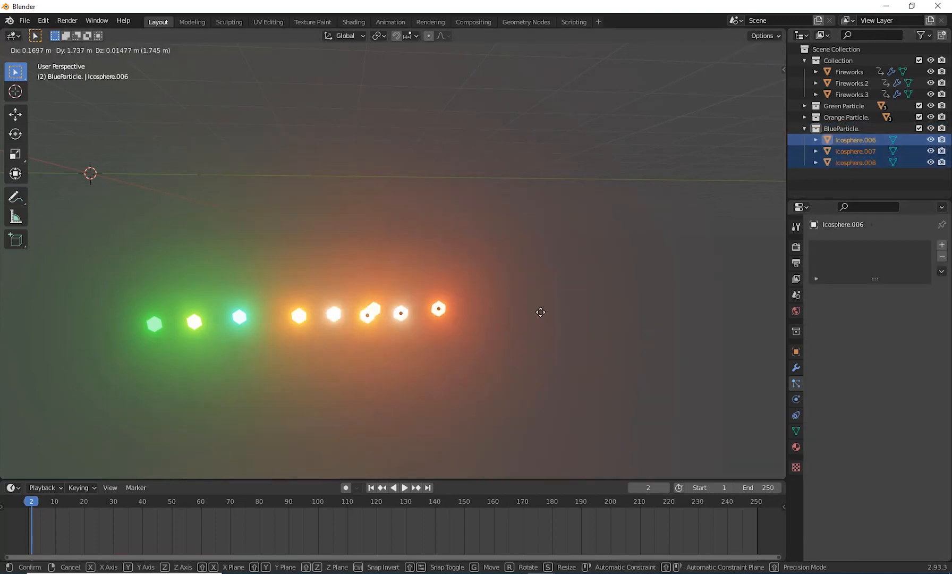
{"action": "left_click", "coordinate": [591, 299]}
{"action": "left_click", "coordinate": [592, 299]}
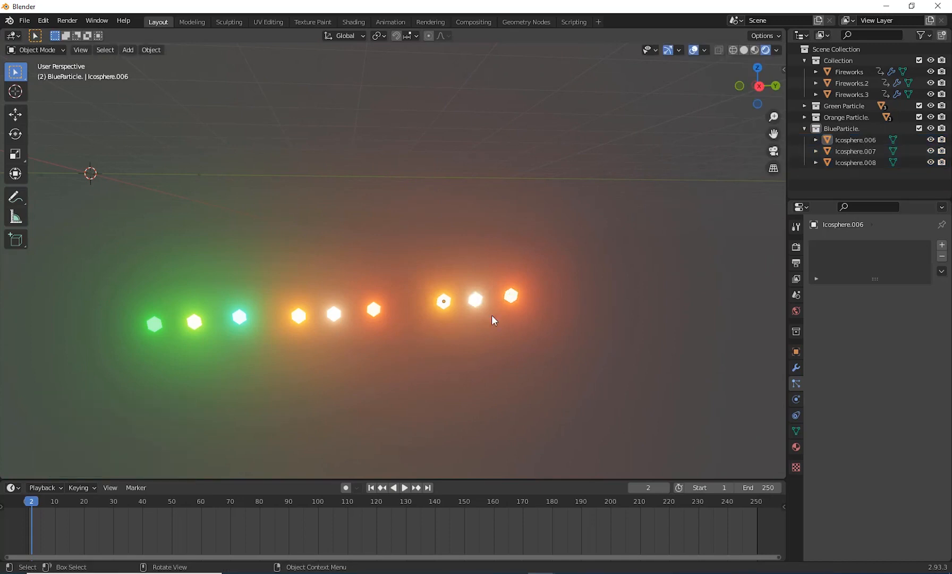
Step: Give Icosphere.006 its own copy of the material and set its emission to blue with a strength of 600
{"action": "left_click", "coordinate": [441, 307]}
{"action": "scroll", "coordinate": [599, 327], "scroll_direction": "up", "scroll_amount": 3}
{"action": "scroll", "coordinate": [610, 339], "scroll_direction": "down", "scroll_amount": 2}
{"action": "mouse_move", "coordinate": [609, 339]}
{"action": "middle_mouse_down", "text": "shift"}
{"action": "mouse_move", "coordinate": [574, 340]}
{"action": "mouse_move", "coordinate": [595, 344]}
{"action": "middle_mouse_up", "text": "shift"}
{"action": "left_click", "coordinate": [795, 448]}
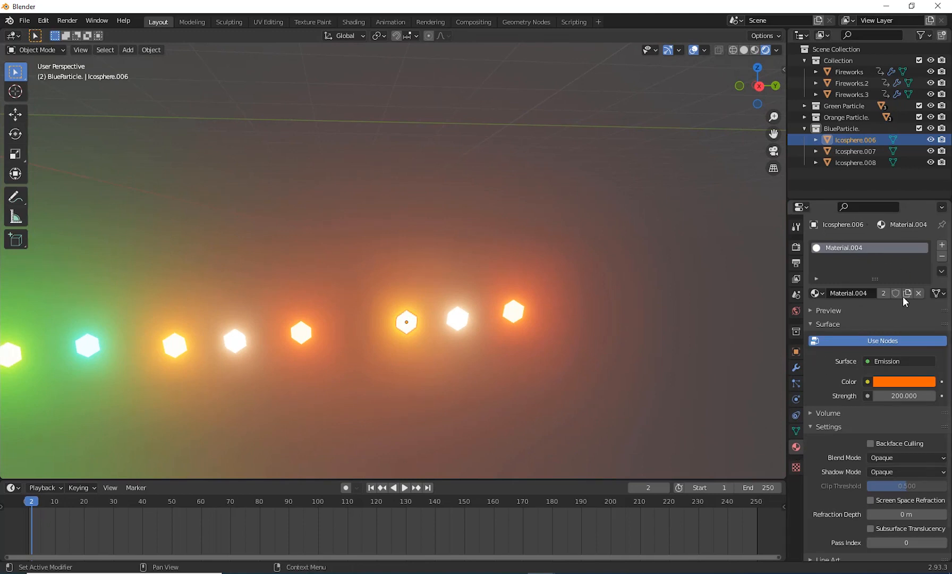
{"action": "left_click", "coordinate": [886, 381]}
{"action": "left_click_drag", "start_coordinate": [896, 260], "coordinate": [900, 225]}
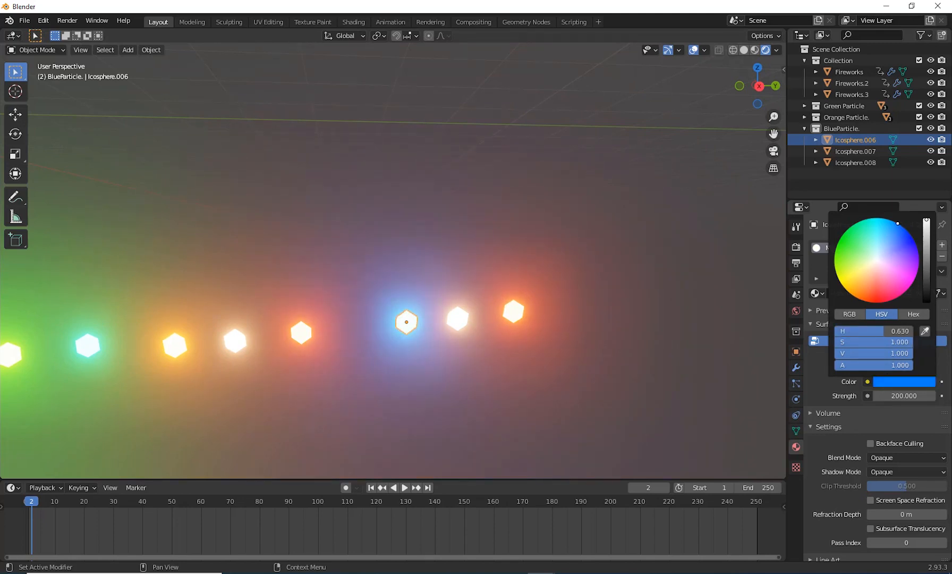
{"action": "left_click", "coordinate": [901, 395]}
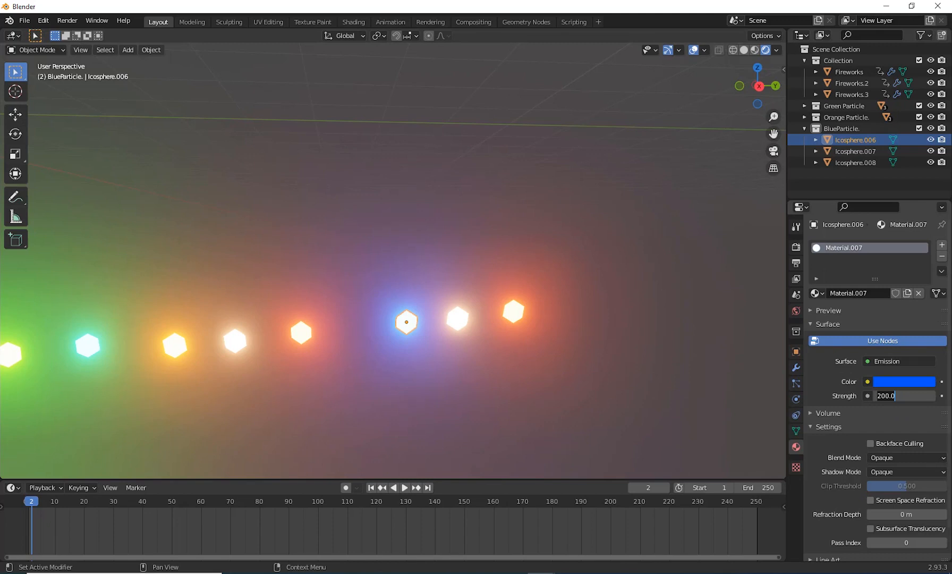
{"action": "type", "text": "600"}
{"action": "key", "text": "Return"}
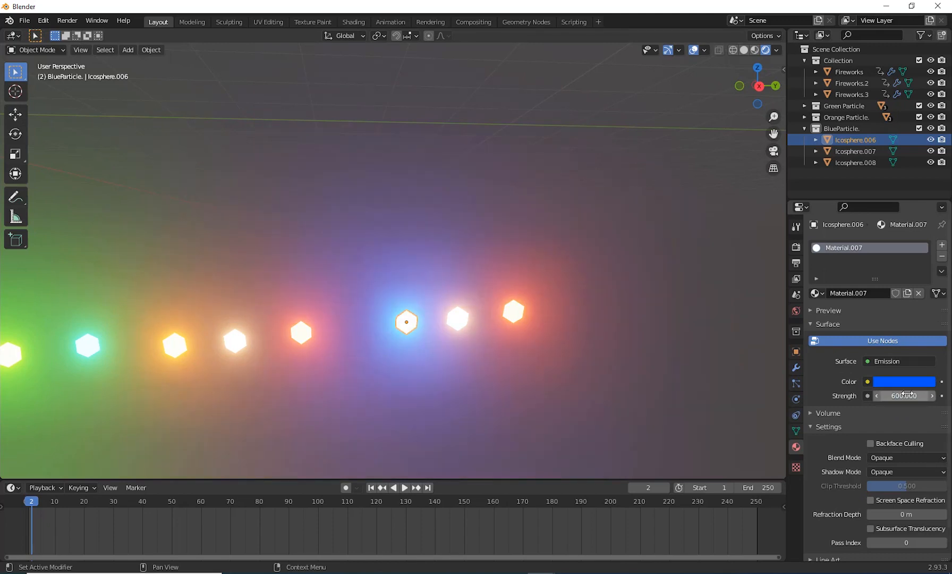
Step: Make a separate material copy for Icosphere.007 and set its emission colour to a deep violet-blue at full brightness
{"action": "left_click", "coordinate": [457, 319]}
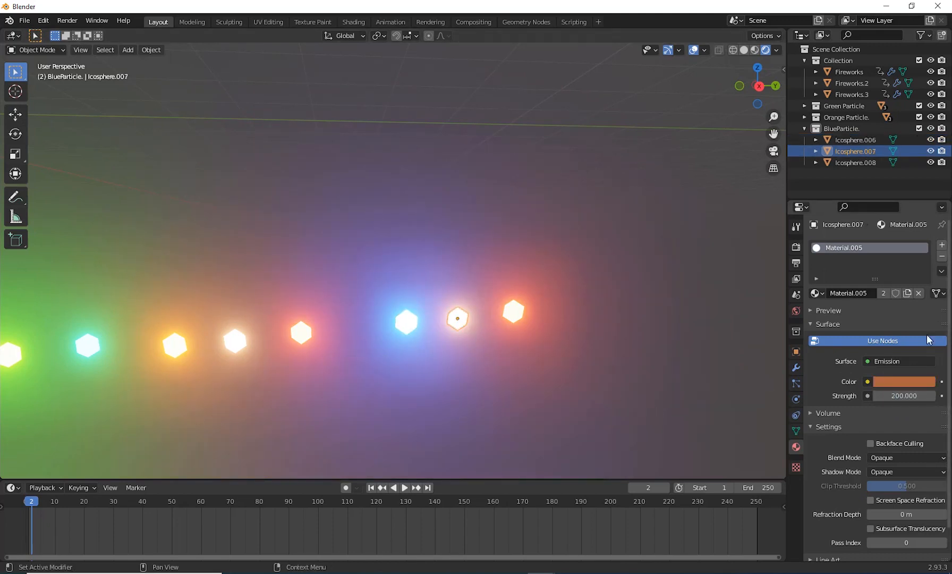
{"action": "left_click", "coordinate": [908, 292]}
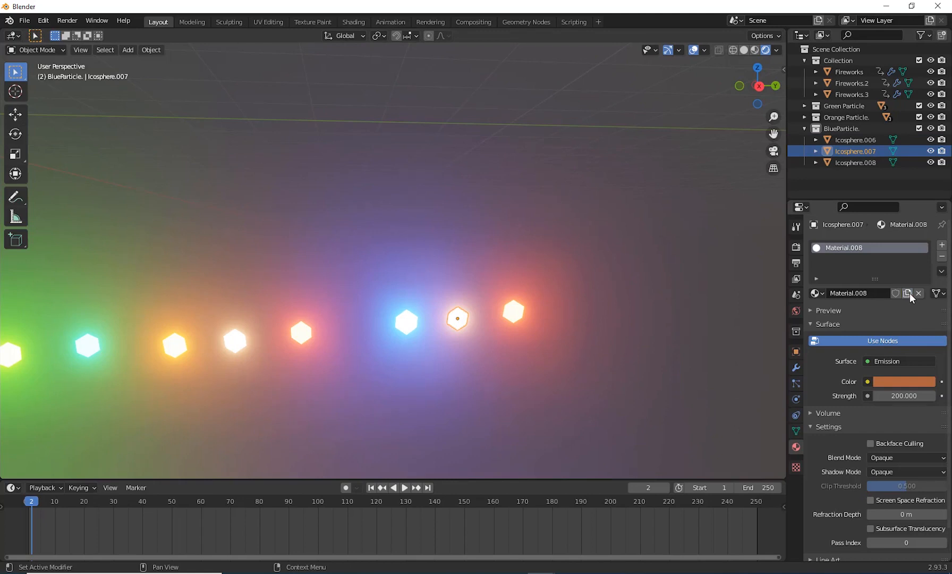
{"action": "left_click", "coordinate": [899, 379]}
{"action": "left_click", "coordinate": [900, 225]}
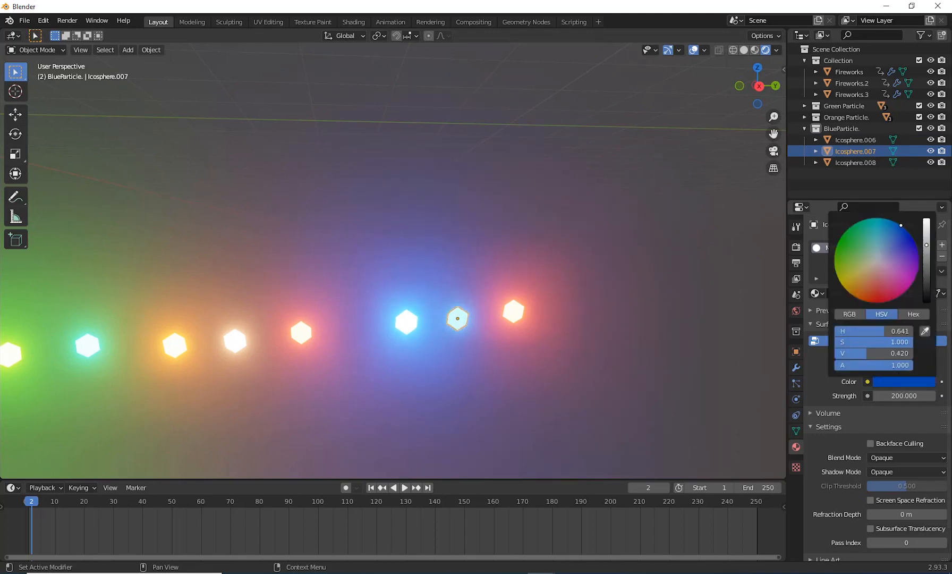
{"action": "left_click_drag", "start_coordinate": [925, 245], "coordinate": [926, 219]}
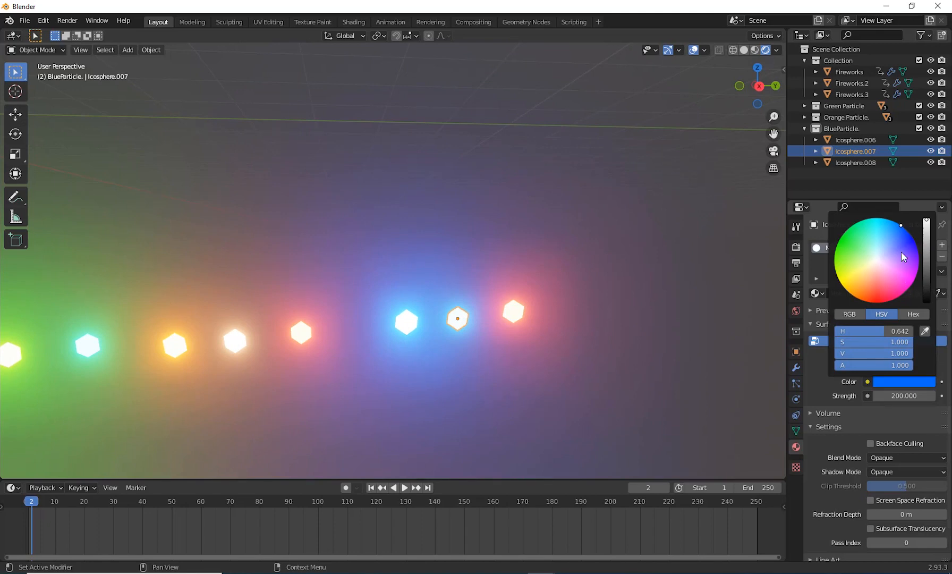
{"action": "left_click_drag", "start_coordinate": [901, 252], "coordinate": [916, 245]}
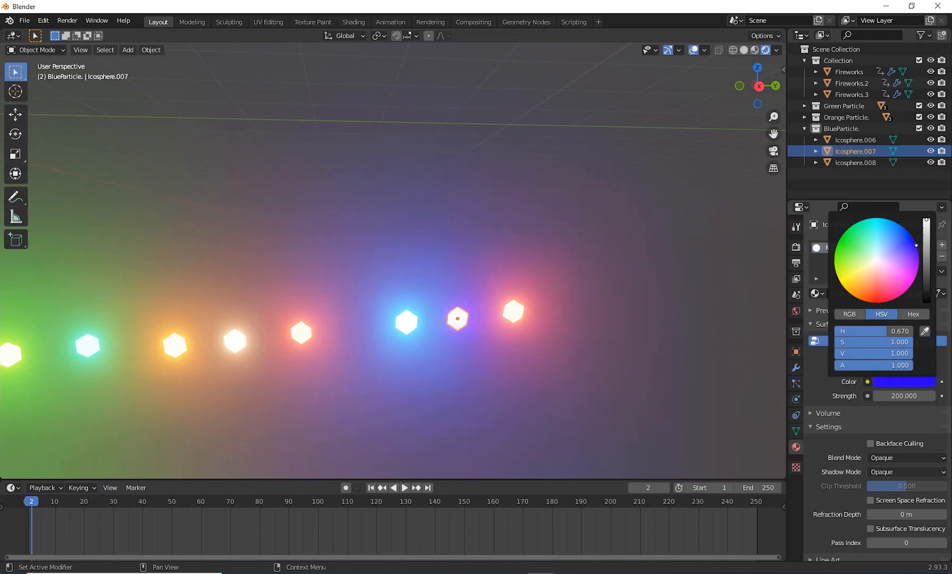
Step: Give Icosphere.008 its own material copy with a blue emission colour and raise the strength to about 400
{"action": "left_click", "coordinate": [518, 316]}
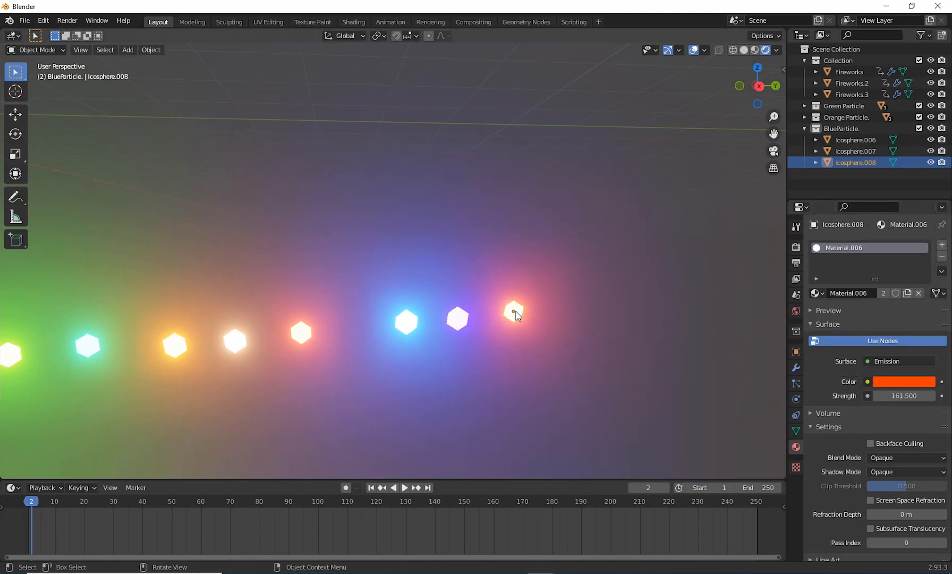
{"action": "left_click", "coordinate": [907, 293]}
{"action": "left_click", "coordinate": [896, 385]}
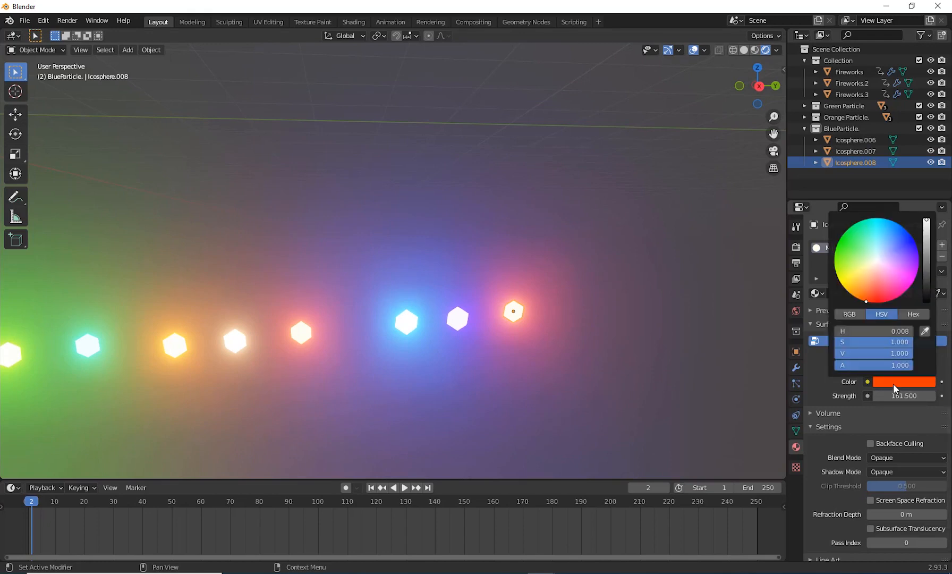
{"action": "left_click_drag", "start_coordinate": [901, 301], "coordinate": [900, 224]}
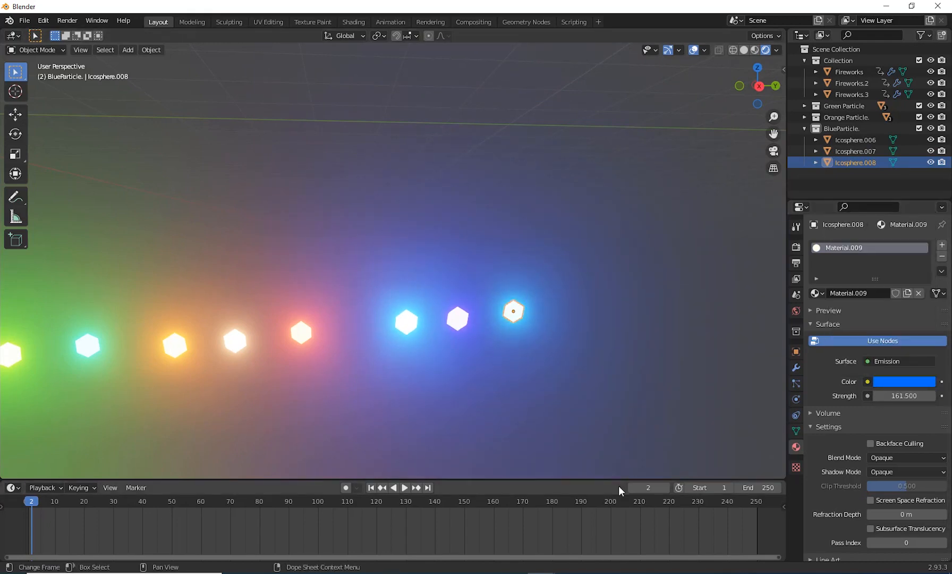
{"action": "left_click_drag", "start_coordinate": [896, 396], "coordinate": [940, 397]}
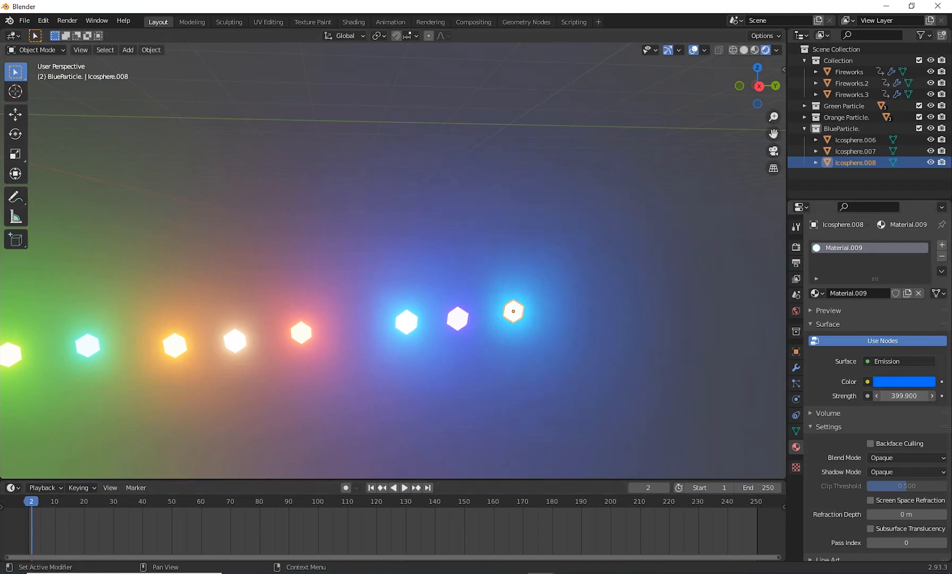
Step: Raise the emission strength of Icosphere.007 to 670 and collapse the BlueParticle. collection in the object hierarchy
{"action": "left_click", "coordinate": [457, 319]}
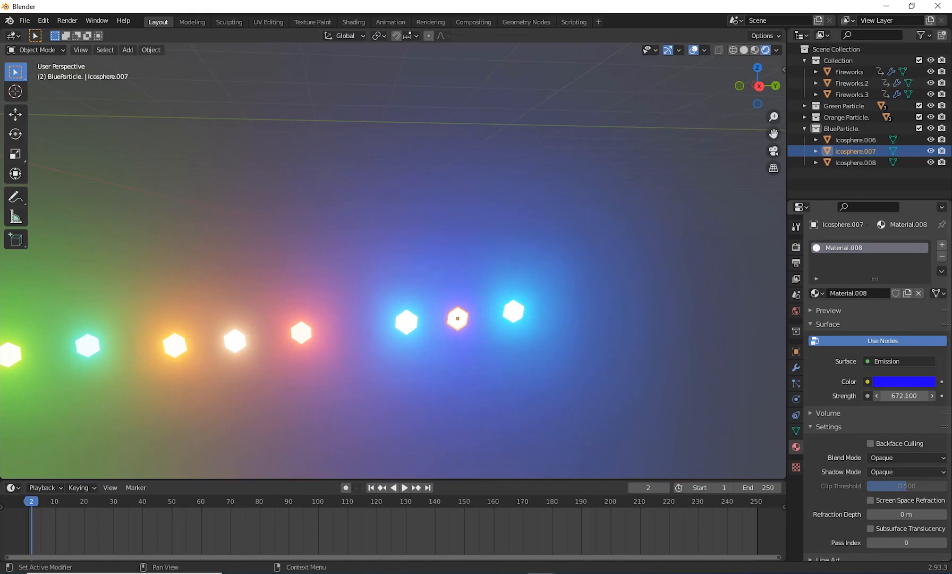
{"action": "left_click_drag", "start_coordinate": [904, 396], "coordinate": [901, 396]}
{"action": "scroll", "coordinate": [568, 359], "scroll_direction": "down", "scroll_amount": 6}
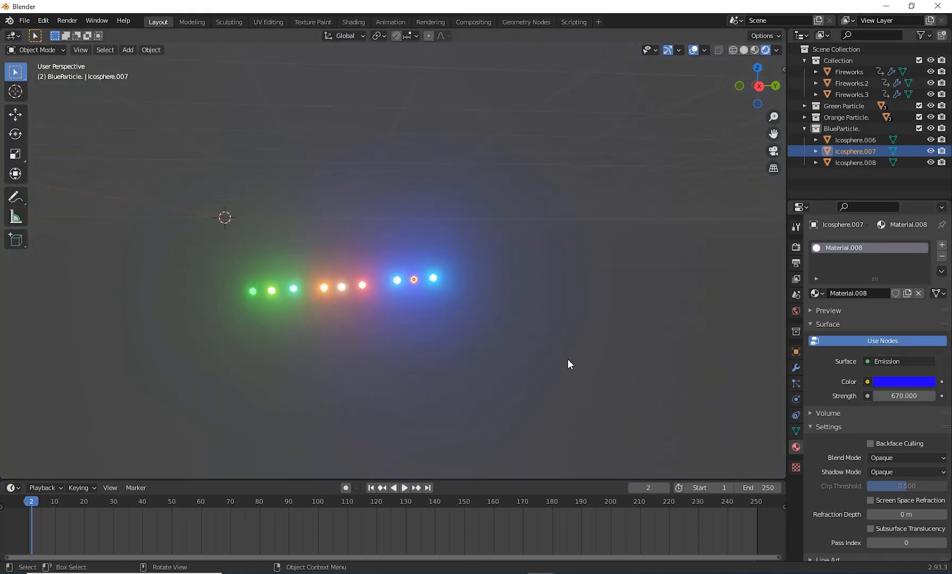
{"action": "scroll", "coordinate": [567, 358], "scroll_direction": "up", "scroll_amount": 4}
{"action": "left_click", "coordinate": [451, 272]}
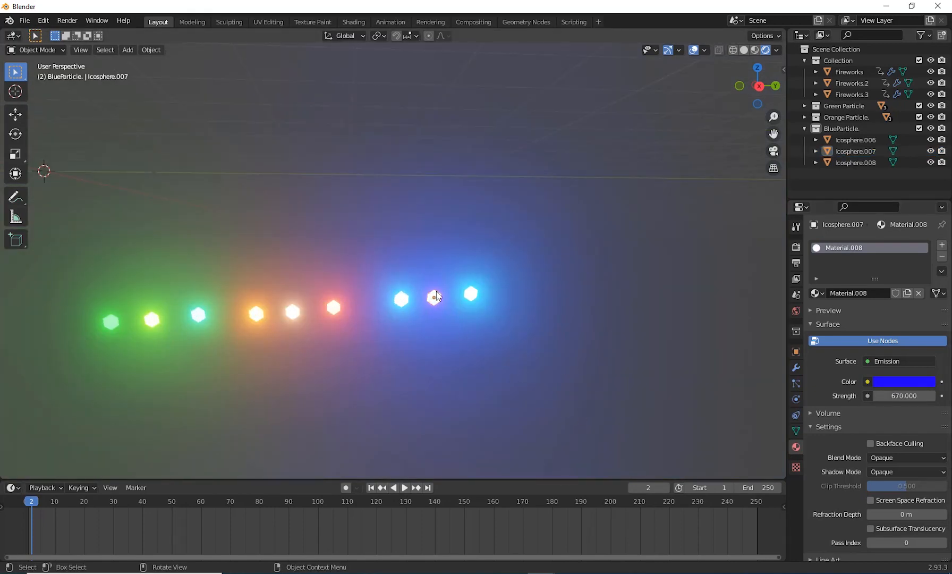
{"action": "left_click", "coordinate": [804, 129]}
{"action": "left_click", "coordinate": [832, 129]}
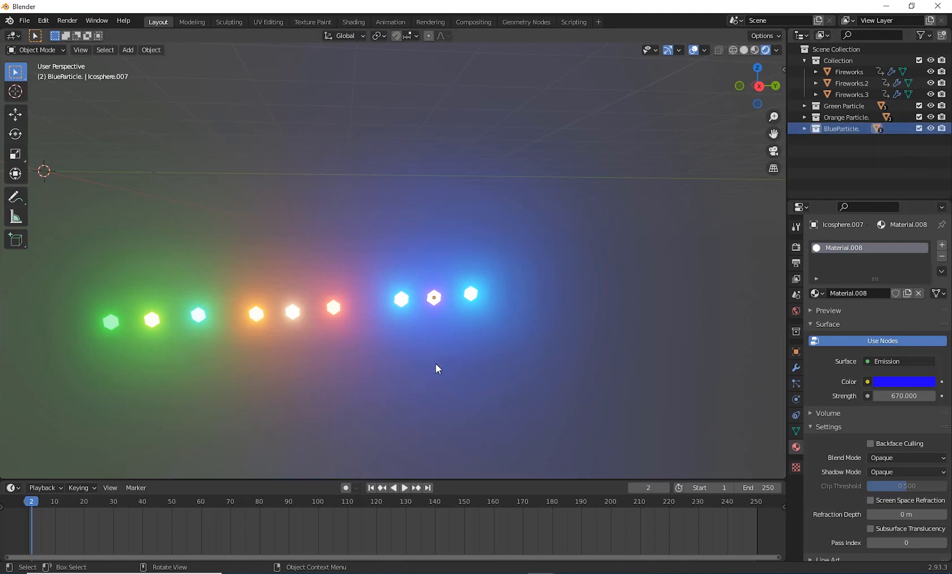
Step: Clear the location keyframes of Fireworks.3 with the animation at frame 31
{"action": "scroll", "coordinate": [391, 329], "scroll_direction": "down", "scroll_amount": 4}
{"action": "middle_click_drag", "start_coordinate": [391, 329], "coordinate": [352, 407]}
{"action": "scroll", "coordinate": [372, 371], "scroll_direction": "up", "scroll_amount": 1}
{"action": "left_click", "coordinate": [855, 94]}
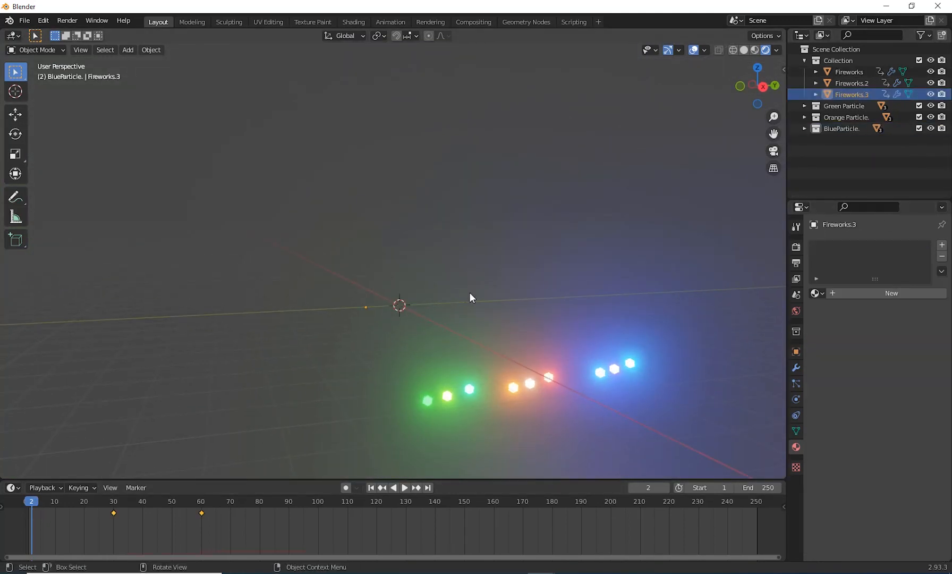
{"action": "middle_click_drag", "start_coordinate": [469, 293], "coordinate": [461, 312]}
{"action": "left_click_drag", "start_coordinate": [32, 501], "coordinate": [42, 525]}
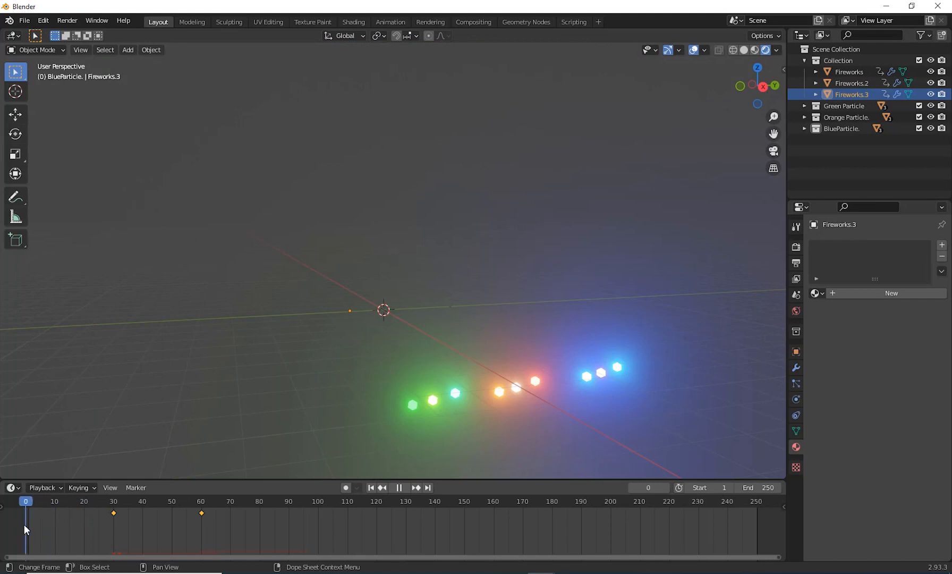
{"action": "left_click_drag", "start_coordinate": [56, 526], "coordinate": [117, 525]}
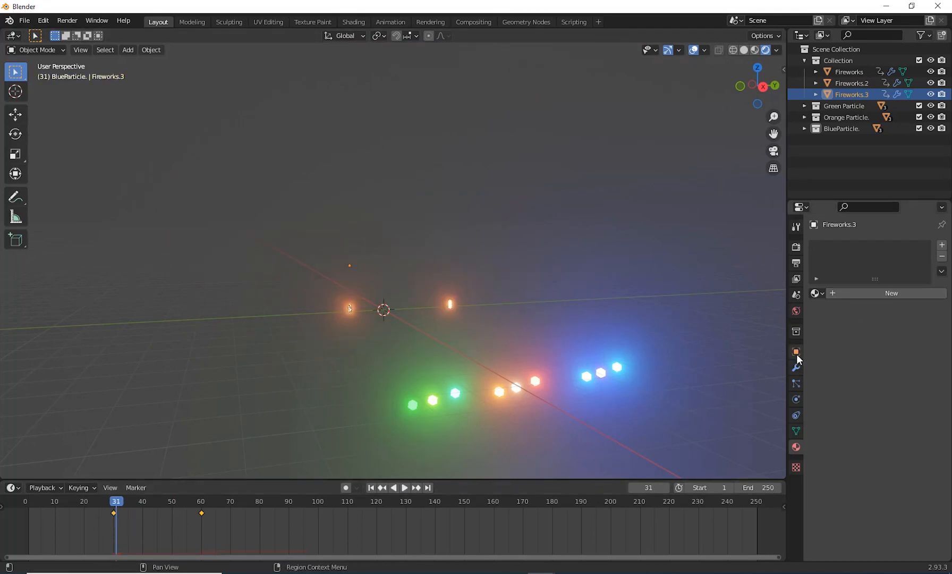
{"action": "left_click", "coordinate": [795, 352]}
{"action": "right_click", "coordinate": [893, 299]}
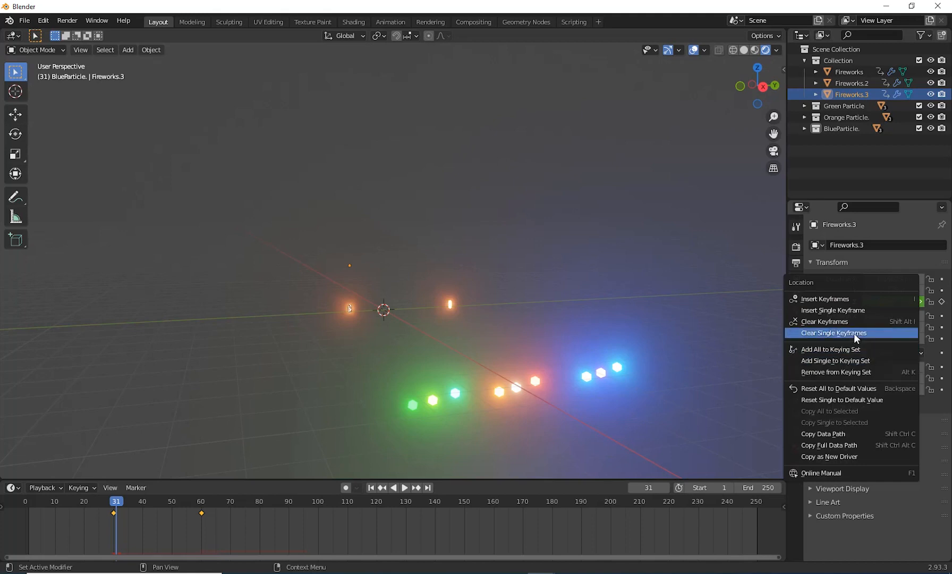
{"action": "left_click", "coordinate": [848, 321]}
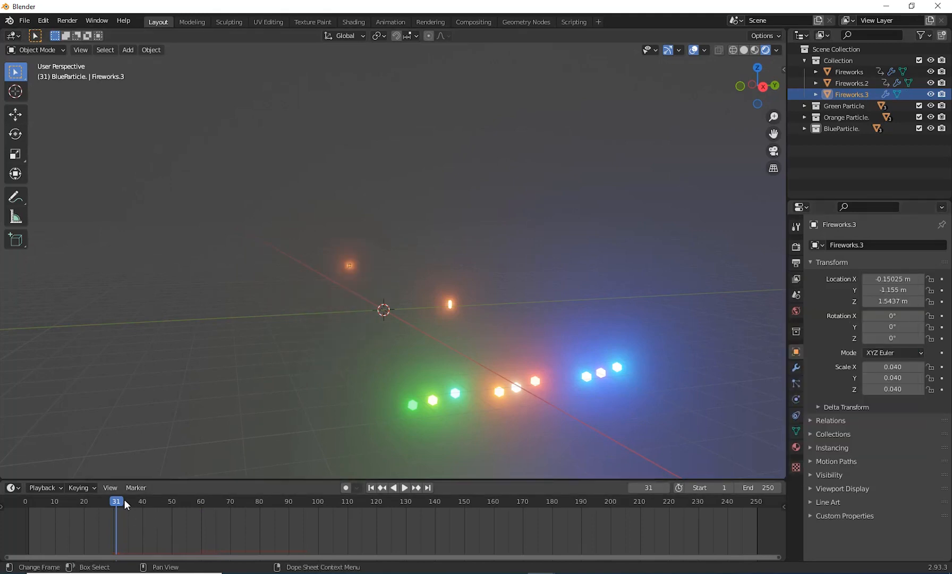
Step: Return the animation to frame 1 and set the Z location of Fireworks.3 to 0 m
{"action": "left_click_drag", "start_coordinate": [123, 500], "coordinate": [29, 520]}
{"action": "middle_click_drag", "start_coordinate": [506, 351], "coordinate": [498, 353]}
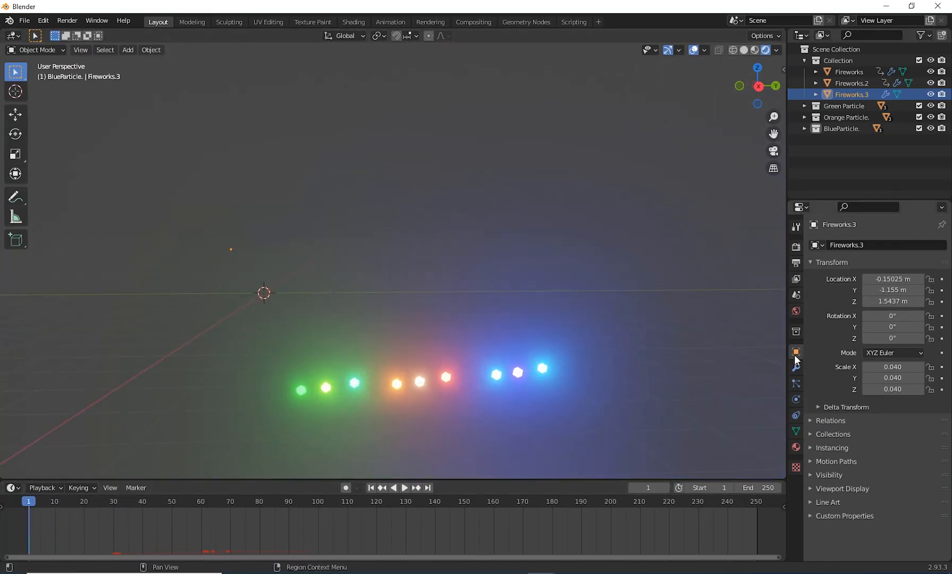
{"action": "left_click", "coordinate": [916, 301]}
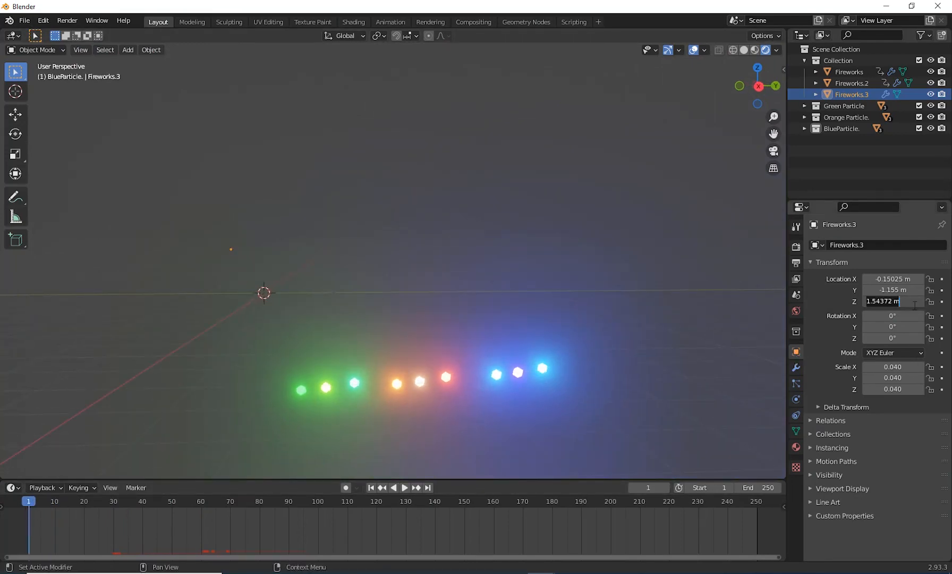
{"action": "type", "text": "0"}
{"action": "key", "text": "Return"}
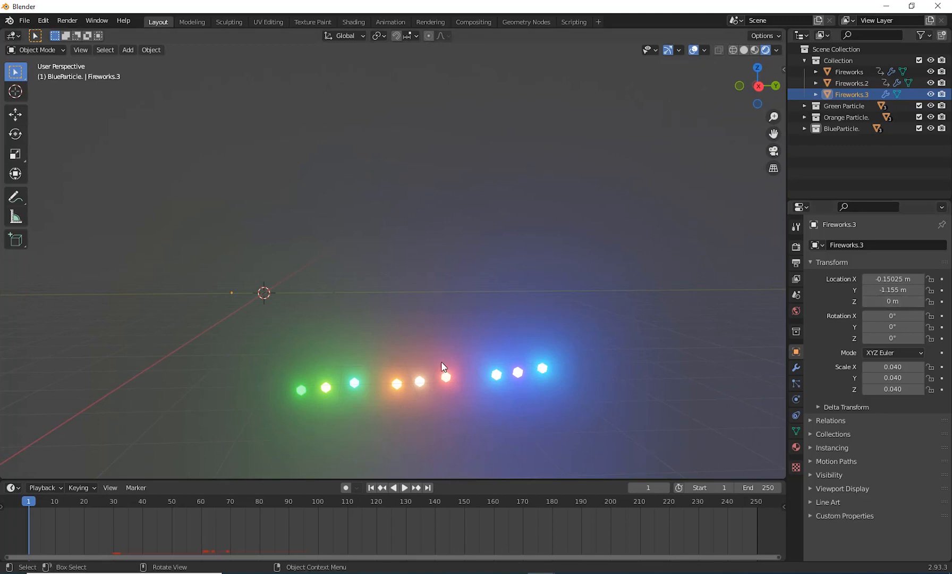
{"action": "middle_click_drag", "start_coordinate": [441, 361], "coordinate": [406, 350]}
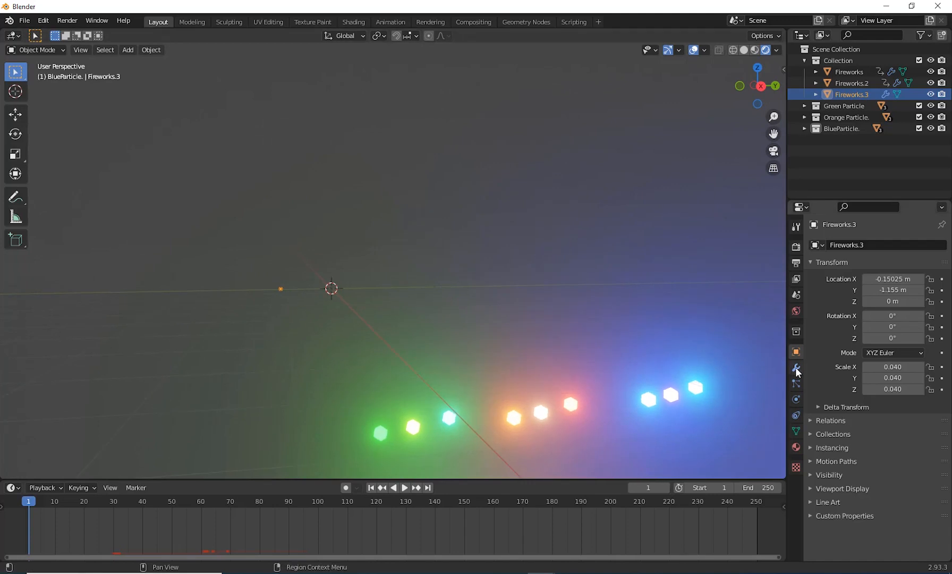
Step: Add an active rigid body to Fireworks.3
{"action": "left_click", "coordinate": [796, 401]}
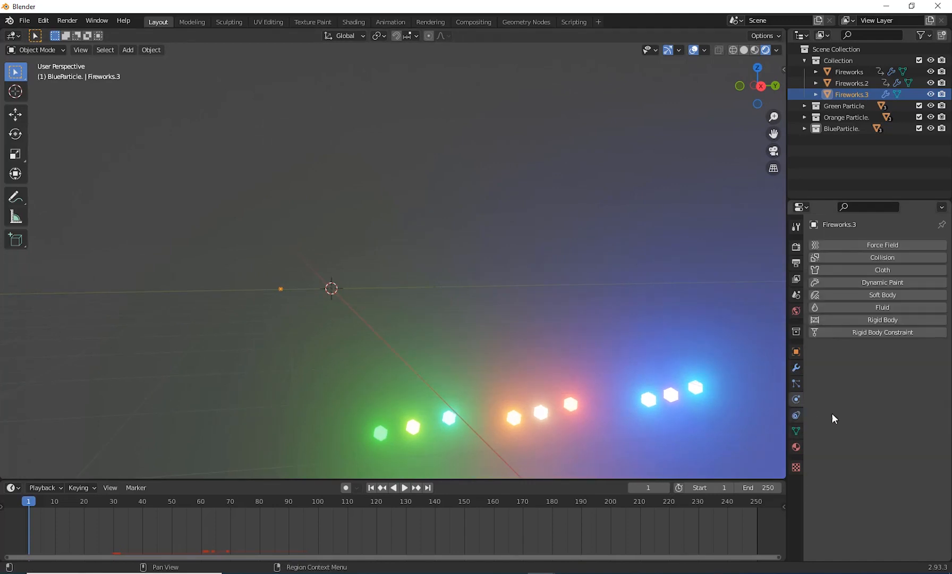
{"action": "left_click", "coordinate": [893, 320]}
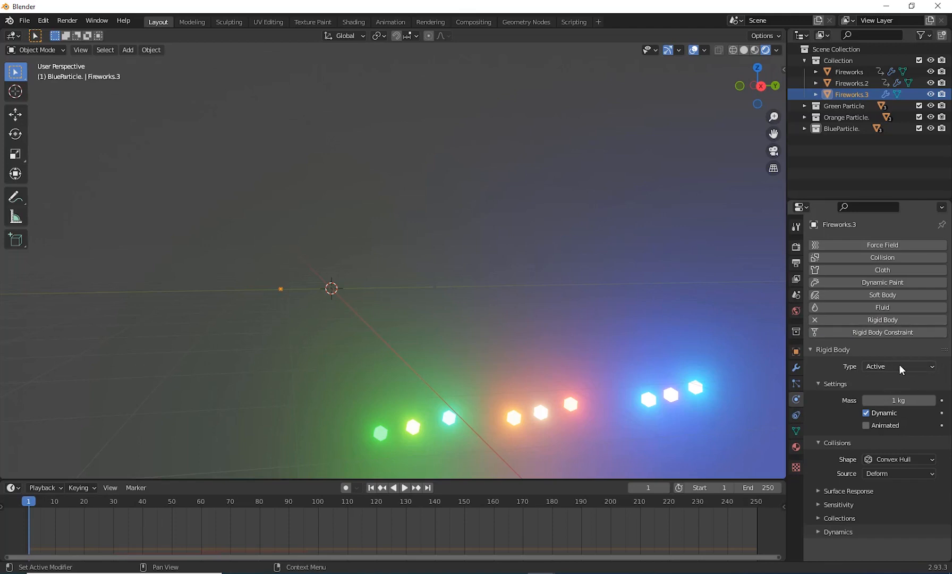
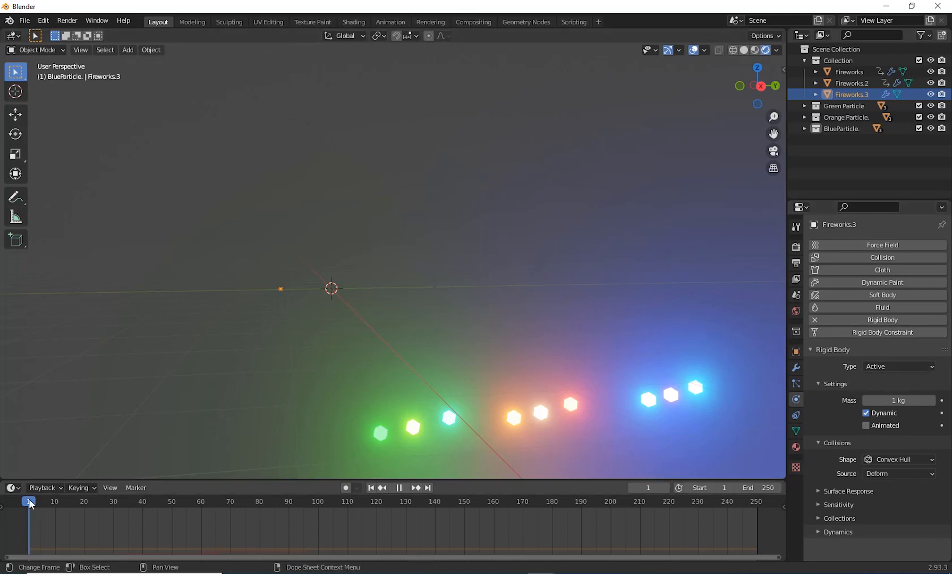
Step: Enable the Animated option on the rigid body of Fireworks.3 and insert a keyframe for it at frame 1
{"action": "key", "text": "space"}
{"action": "mouse_move", "coordinate": [51, 502]}
{"action": "left_mouse_down"}
{"action": "mouse_move", "coordinate": [19, 507]}
{"action": "mouse_move", "coordinate": [37, 507]}
{"action": "left_mouse_up"}
{"action": "key", "text": "space"}
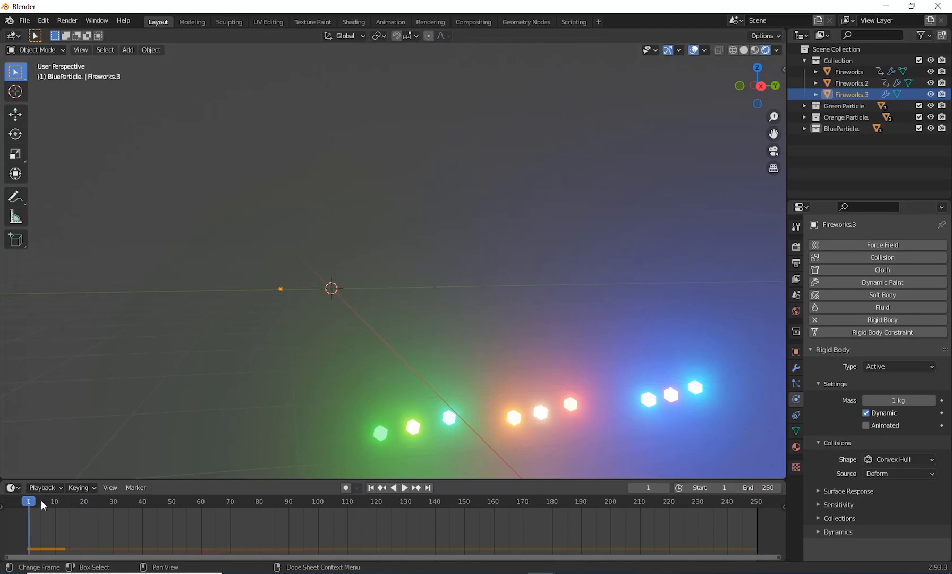
{"action": "left_click", "coordinate": [866, 425]}
{"action": "right_click", "coordinate": [866, 425]}
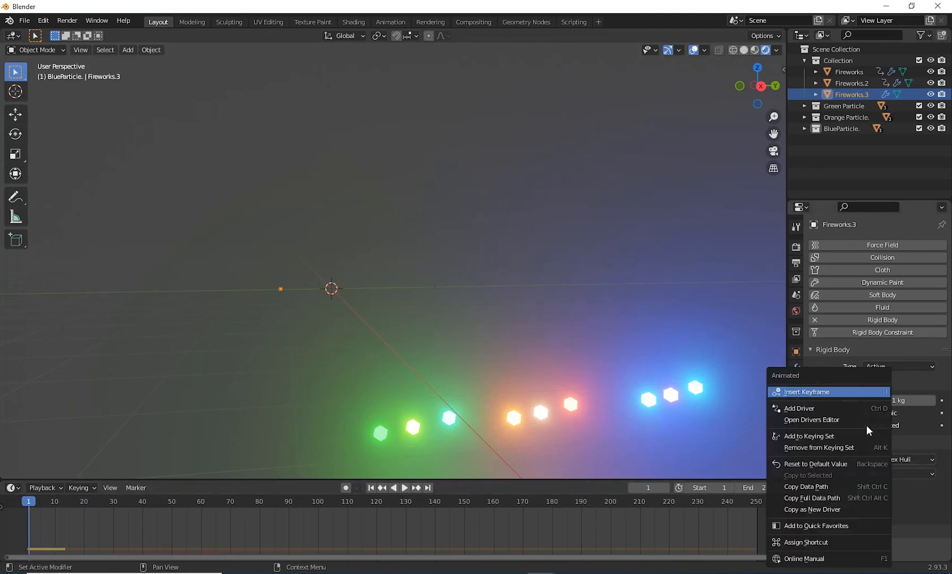
{"action": "left_click", "coordinate": [825, 394]}
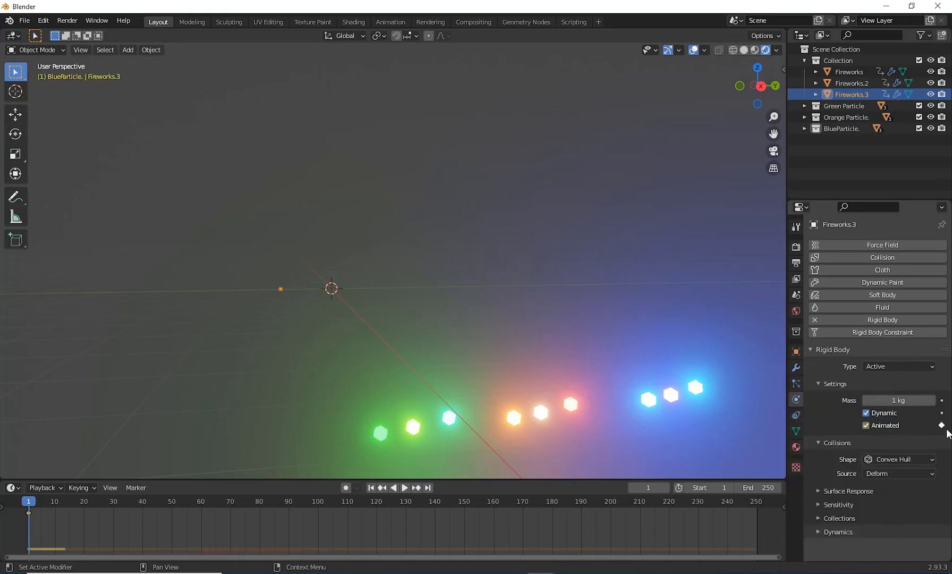
Step: At frame 20, set the Z location of Fireworks.3 to 5 m and insert location keyframes
{"action": "key", "text": "space"}
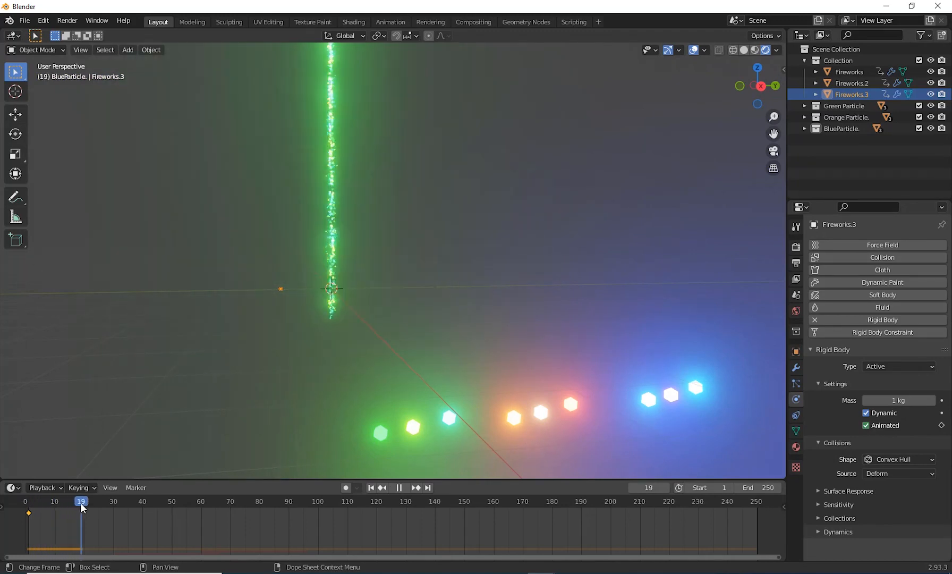
{"action": "key", "text": "space"}
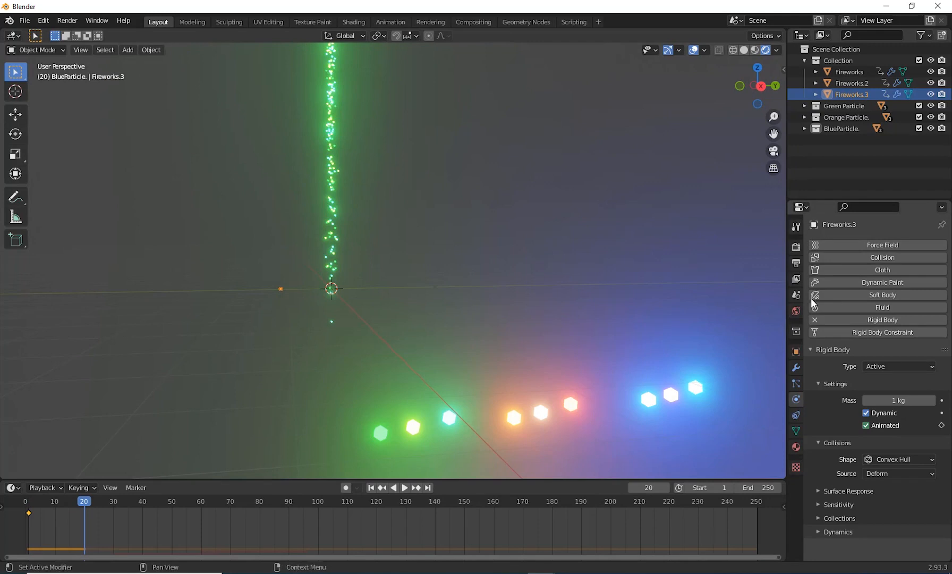
{"action": "left_click", "coordinate": [796, 351]}
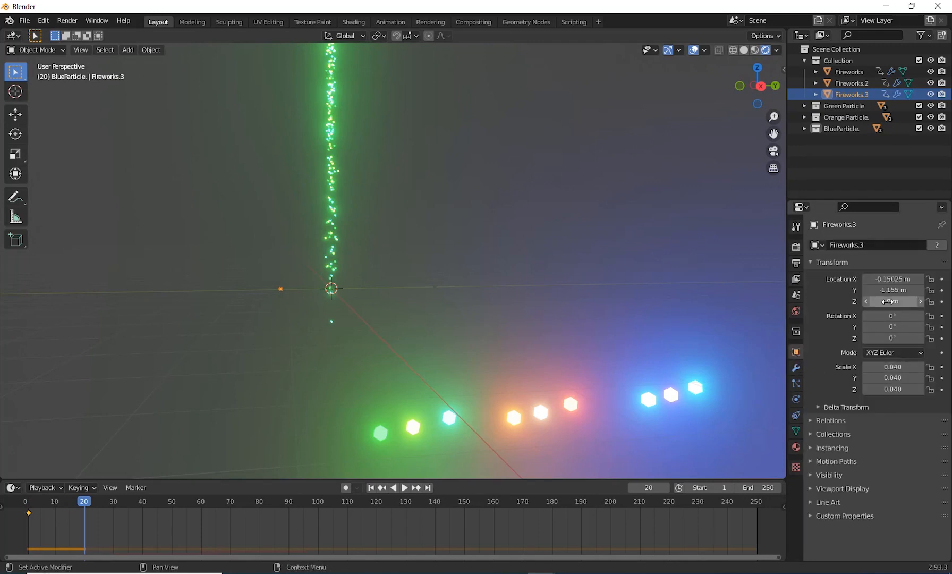
{"action": "left_click_drag", "start_coordinate": [893, 301], "coordinate": [951, 302]}
{"action": "left_click_drag", "start_coordinate": [892, 301], "coordinate": [926, 302]}
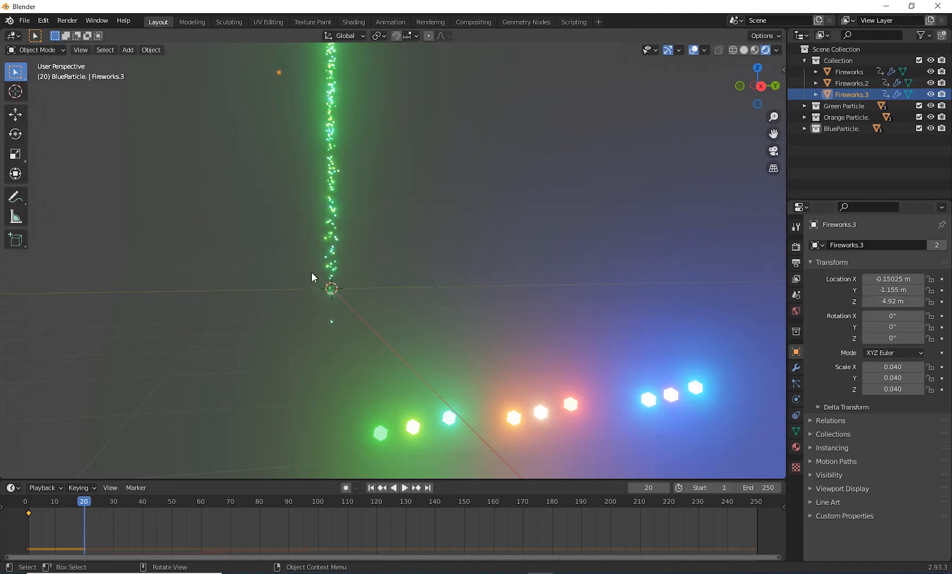
{"action": "scroll", "coordinate": [340, 273], "scroll_direction": "down", "scroll_amount": 4}
{"action": "middle_click_drag", "start_coordinate": [434, 280], "coordinate": [414, 317], "text": "shift"}
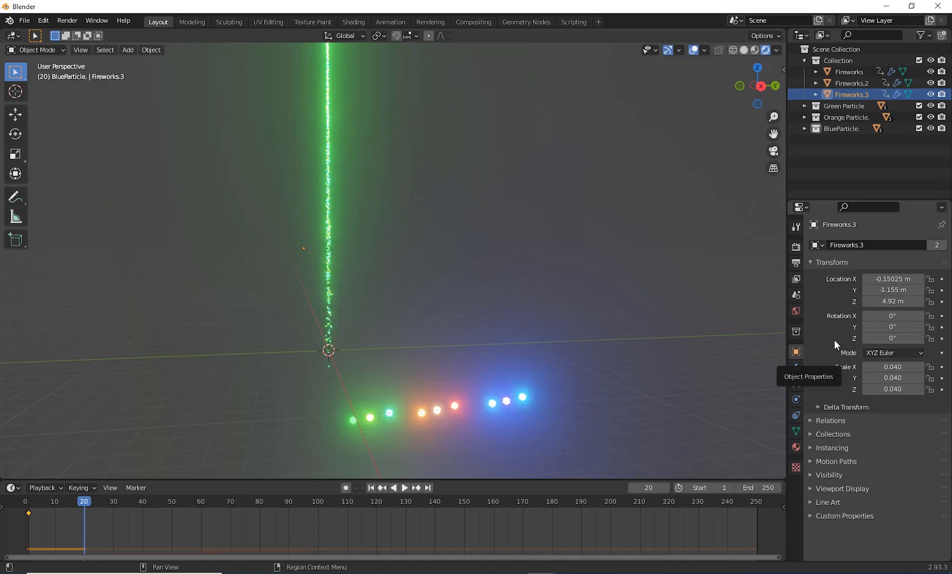
{"action": "left_click", "coordinate": [897, 302]}
{"action": "type", "text": "5"}
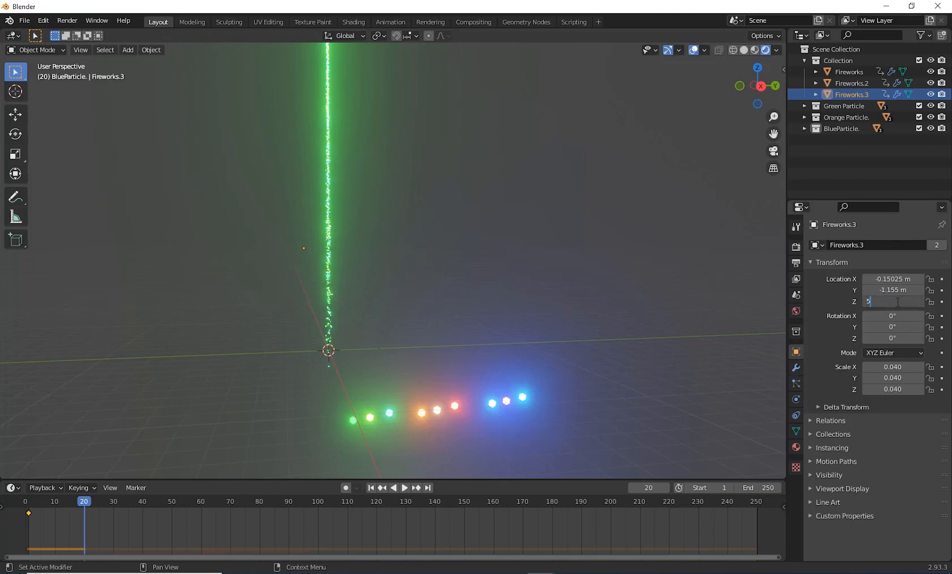
{"action": "key", "text": "Return"}
{"action": "right_click", "coordinate": [889, 303]}
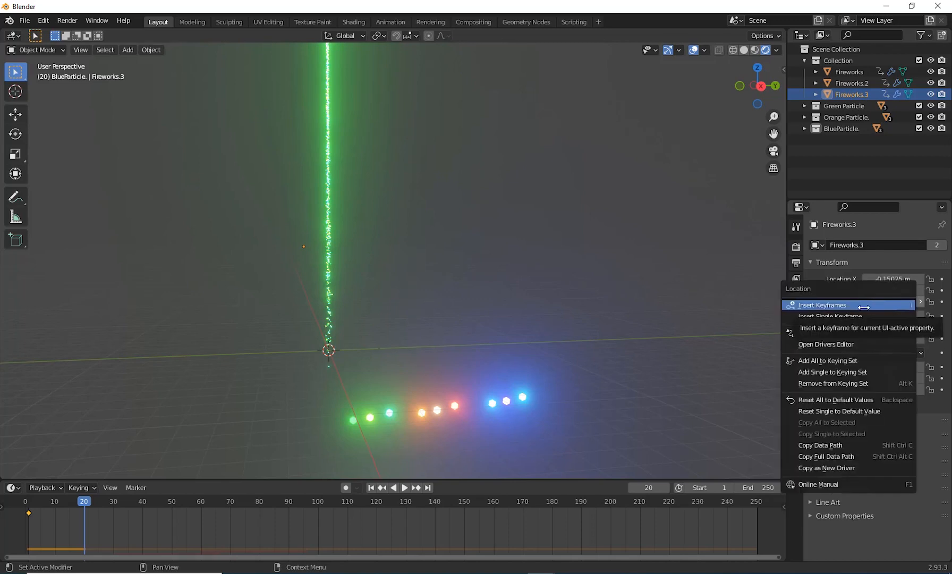
{"action": "left_click", "coordinate": [890, 303]}
Step: At frame 1, set the Z location of Fireworks.3 to 0 m and insert a single keyframe for it
{"action": "left_click_drag", "start_coordinate": [84, 502], "coordinate": [28, 523]}
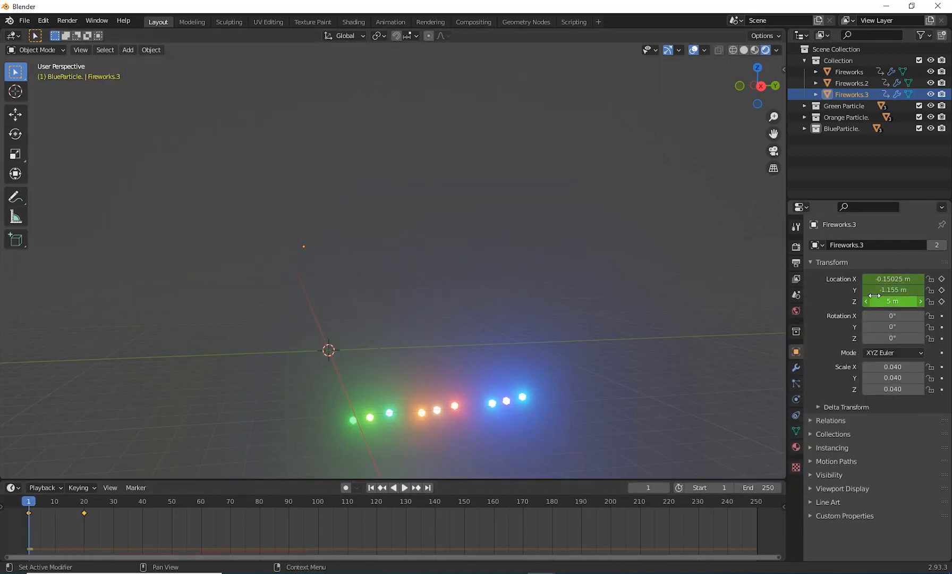
{"action": "left_click", "coordinate": [898, 301]}
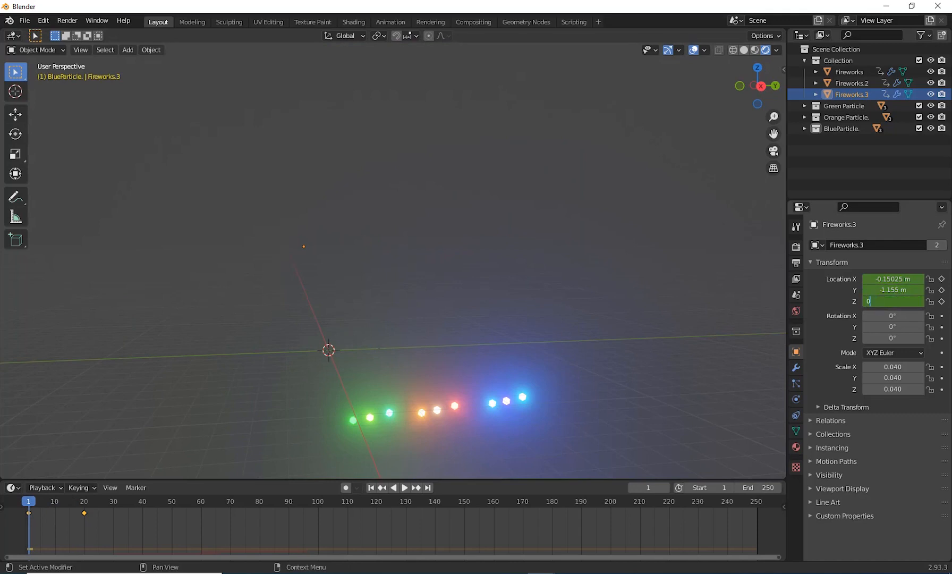
{"action": "key", "text": "Return"}
{"action": "right_click", "coordinate": [871, 302]}
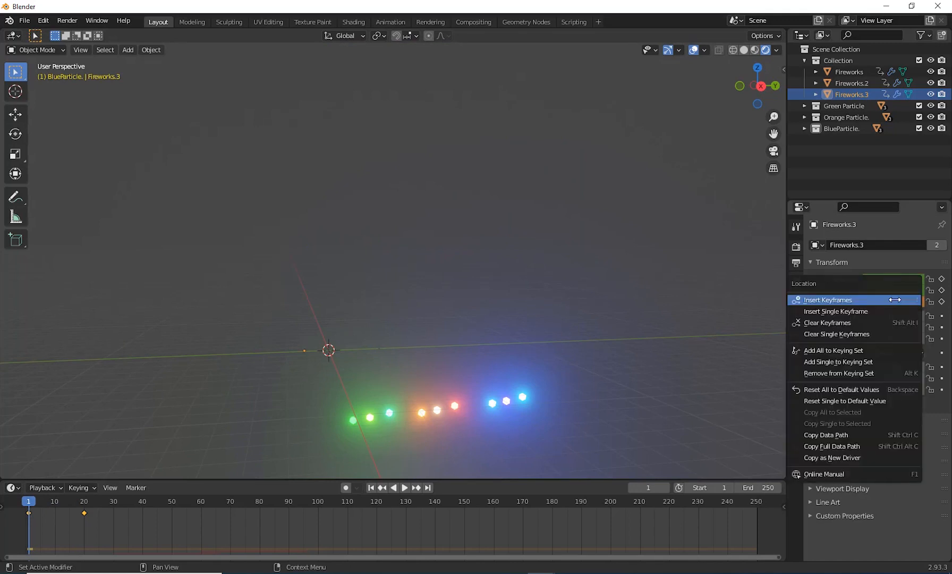
{"action": "left_click", "coordinate": [850, 312]}
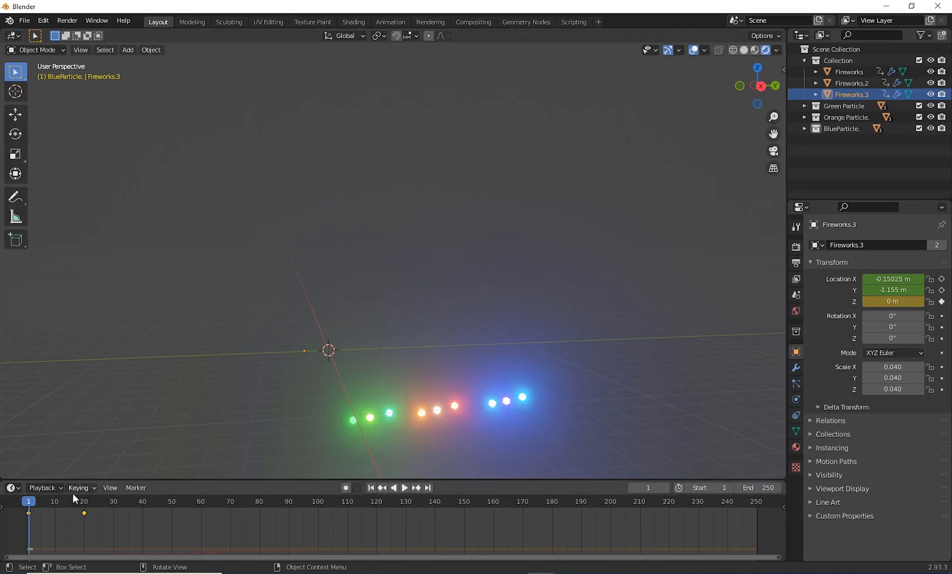
{"action": "left_click_drag", "start_coordinate": [29, 499], "coordinate": [26, 528]}
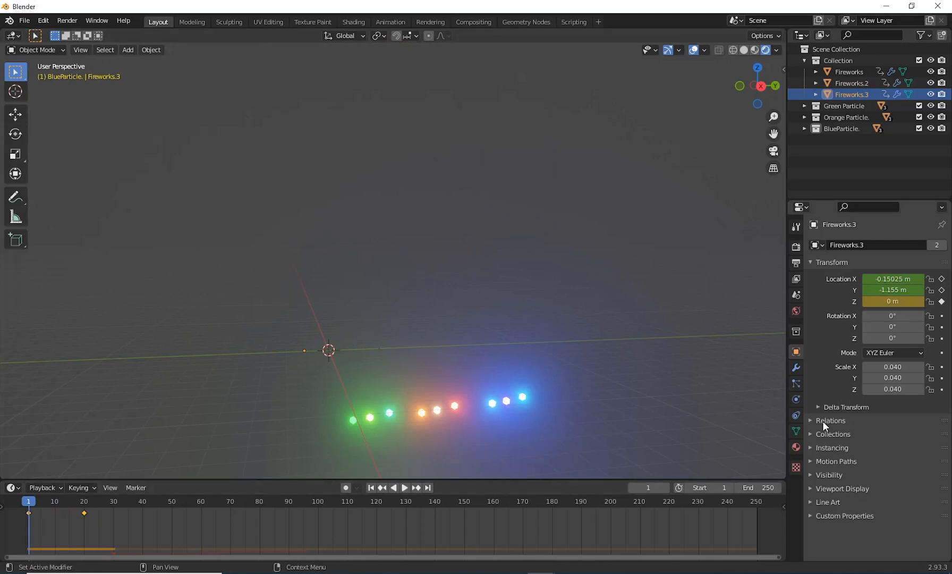
Step: Replace the rigid body's Animated keyframe at frame 1, and keyframe Animated as disabled at frame 20
{"action": "left_click", "coordinate": [795, 399]}
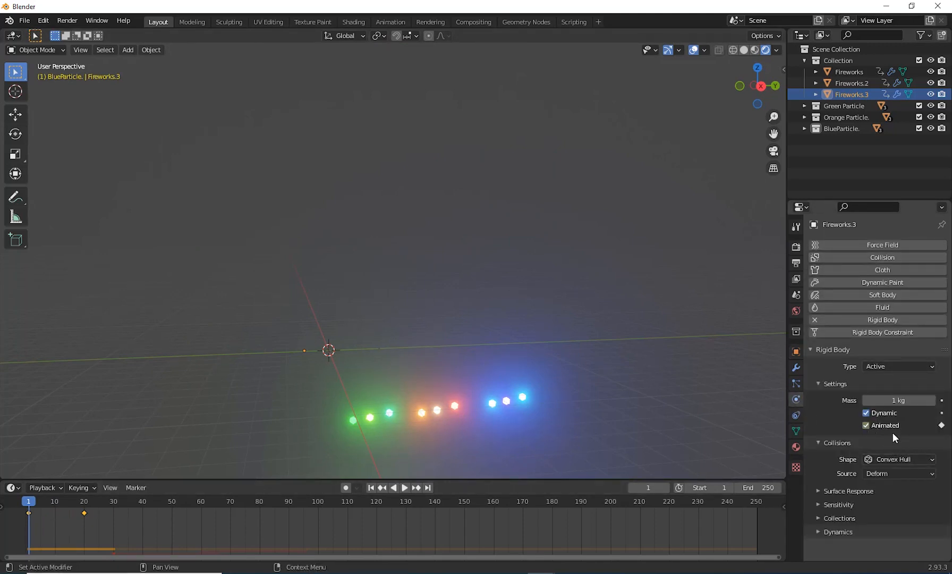
{"action": "right_click", "coordinate": [888, 424]}
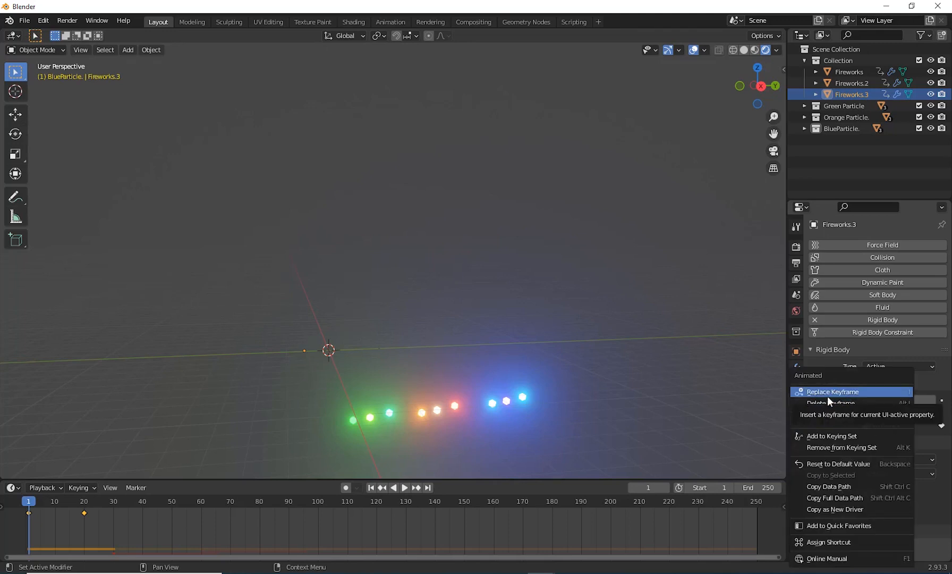
{"action": "left_click", "coordinate": [847, 396]}
{"action": "left_click_drag", "start_coordinate": [31, 505], "coordinate": [82, 520]}
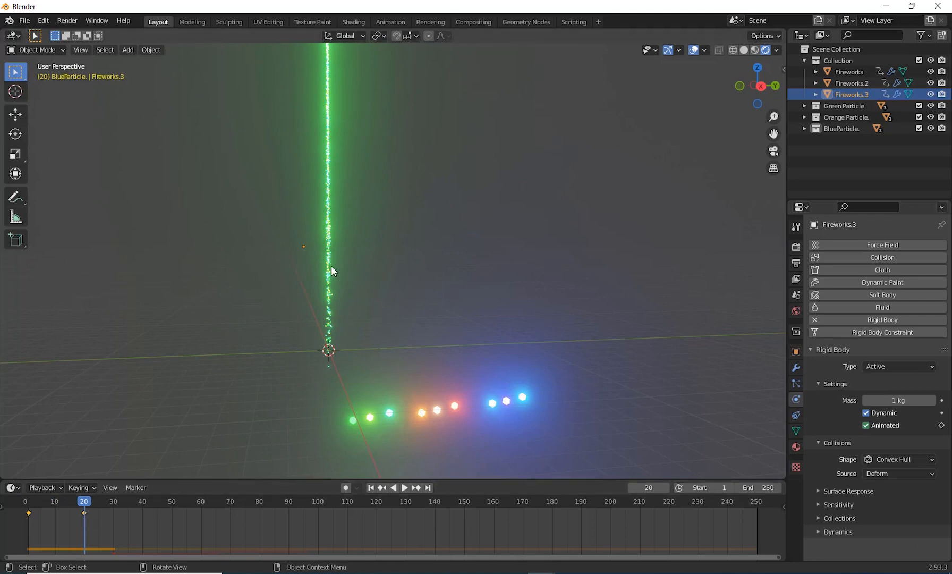
{"action": "right_click", "coordinate": [866, 427]}
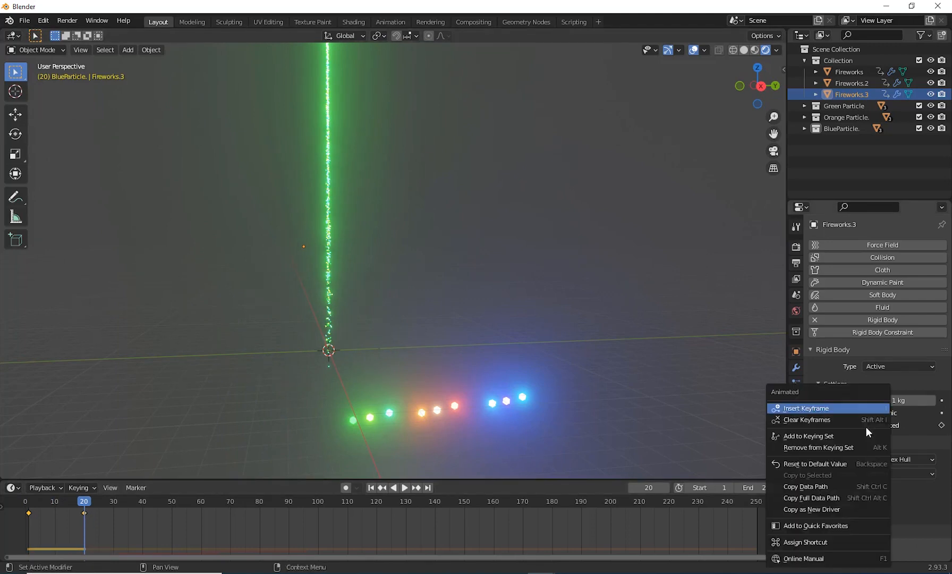
{"action": "left_click", "coordinate": [810, 409]}
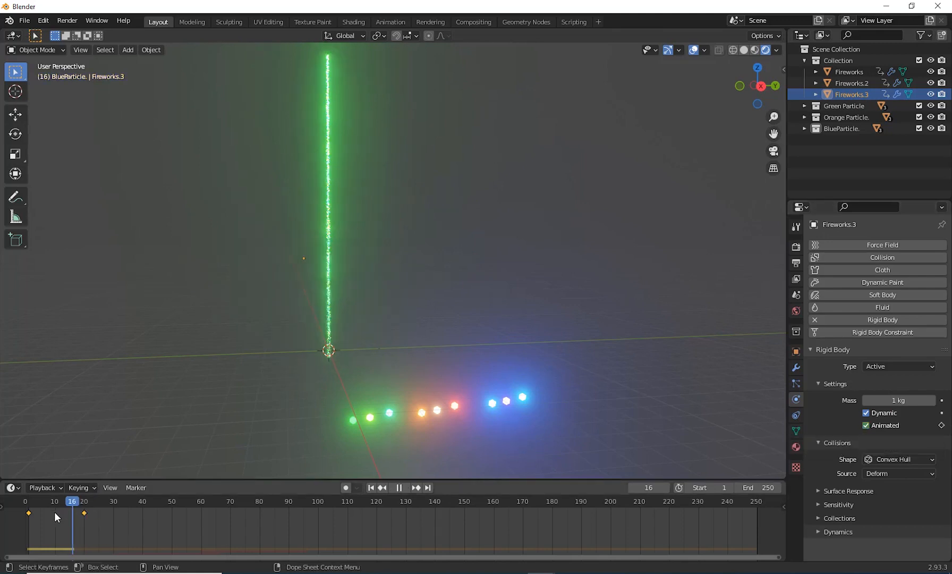
Step: Preview the motion of Fireworks.3, move its frame 20 keyframes to frame 50 and return to frame 1
{"action": "key", "text": "shift+Left"}
{"action": "key", "text": "space"}
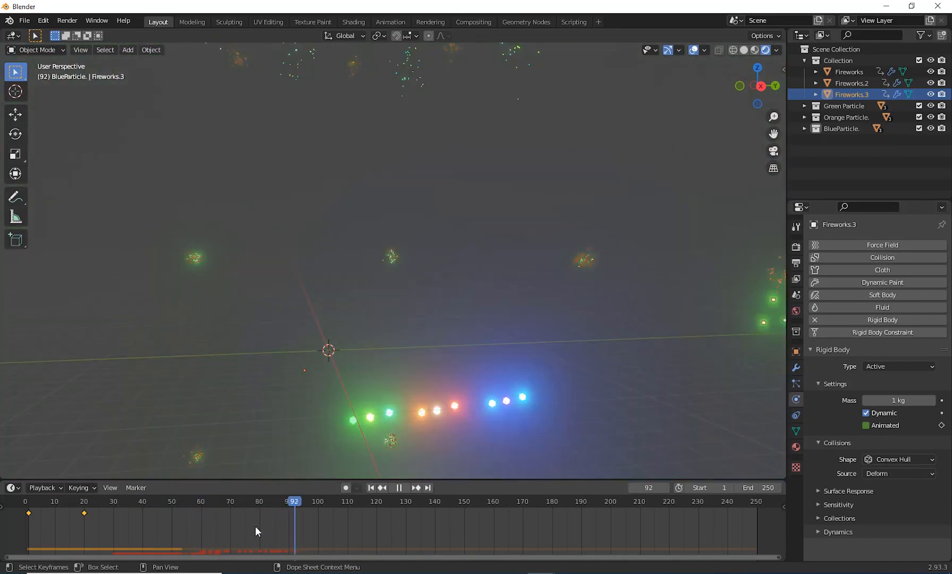
{"action": "key", "text": "space"}
{"action": "right_click_drag", "start_coordinate": [204, 525], "coordinate": [85, 530], "text": "shift"}
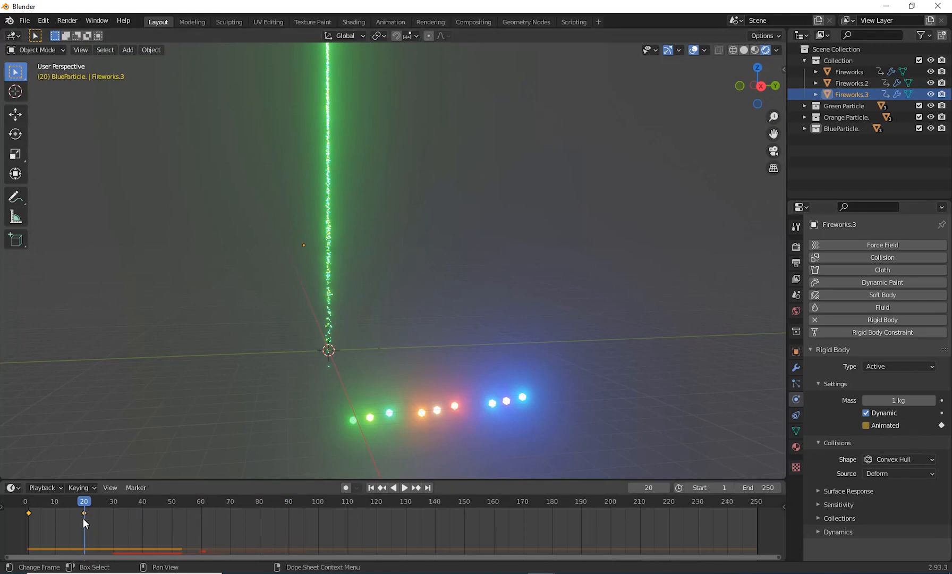
{"action": "left_click_drag", "start_coordinate": [85, 512], "coordinate": [29, 531]}
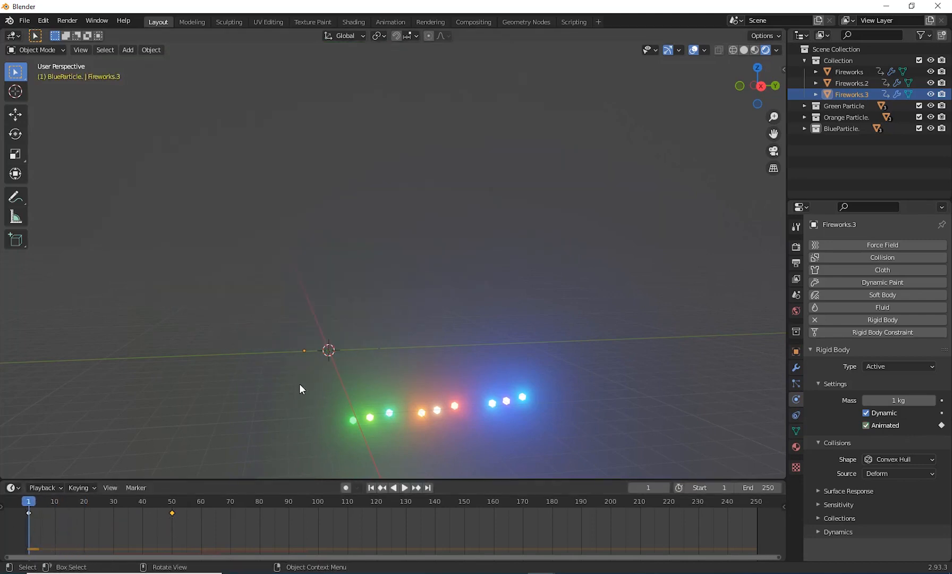
Step: At frame 50, raise the Z location of Fireworks.3 to 12.65 m and replace its single keyframe
{"action": "left_click", "coordinate": [795, 351]}
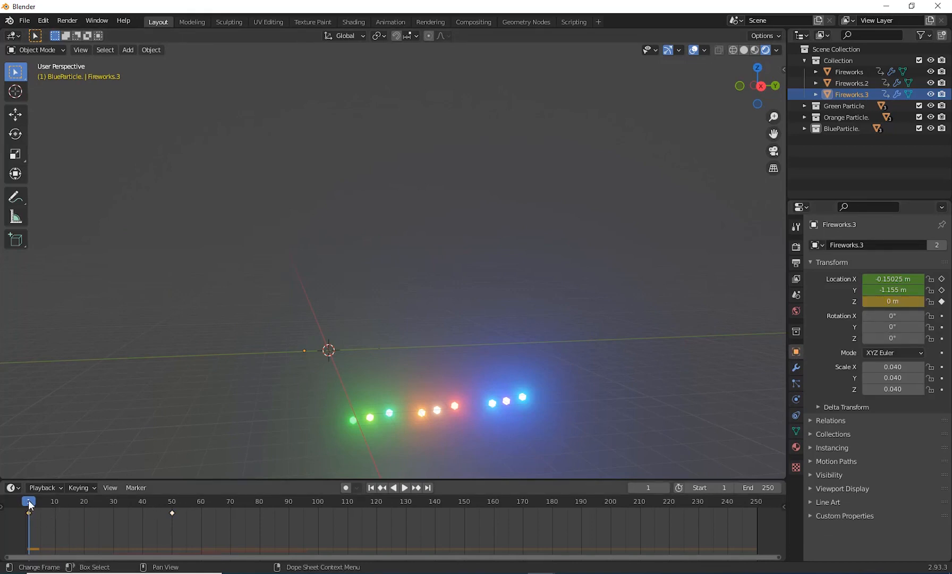
{"action": "left_click_drag", "start_coordinate": [29, 501], "coordinate": [171, 513]}
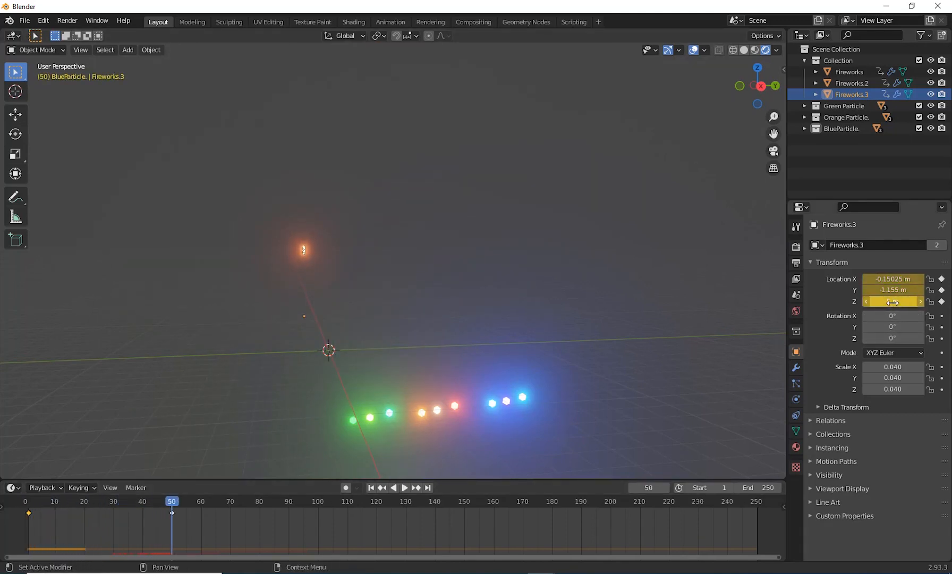
{"action": "mouse_move", "coordinate": [897, 301]}
{"action": "left_mouse_down"}
{"action": "mouse_move", "coordinate": [924, 301]}
{"action": "mouse_move", "coordinate": [895, 301]}
{"action": "left_mouse_up"}
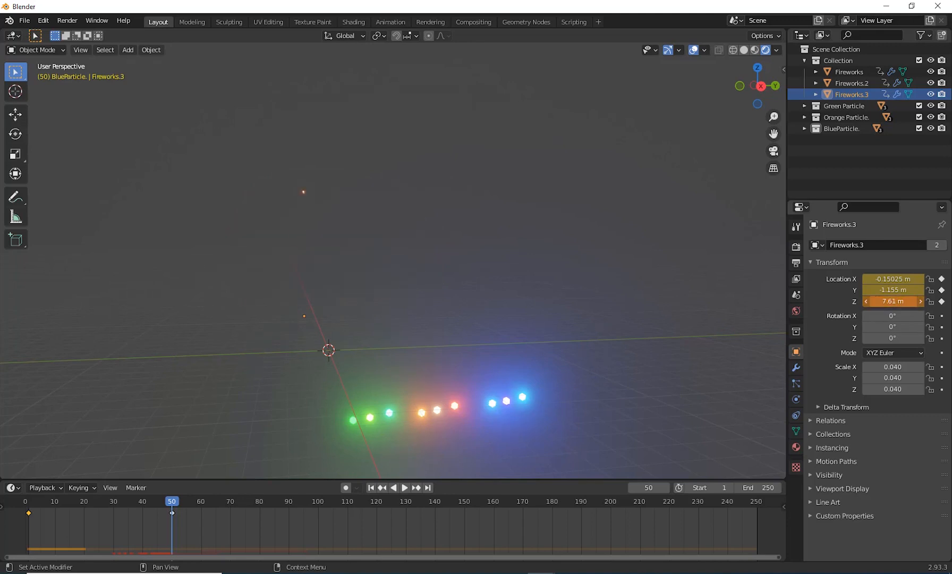
{"action": "left_click", "coordinate": [171, 511]}
{"action": "left_click_drag", "start_coordinate": [892, 301], "coordinate": [927, 301]}
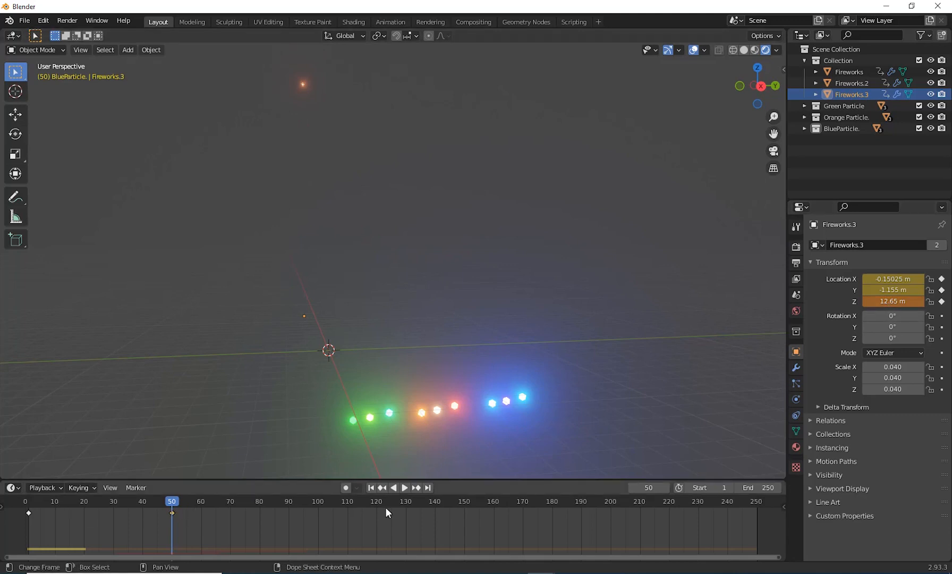
{"action": "right_click", "coordinate": [886, 306]}
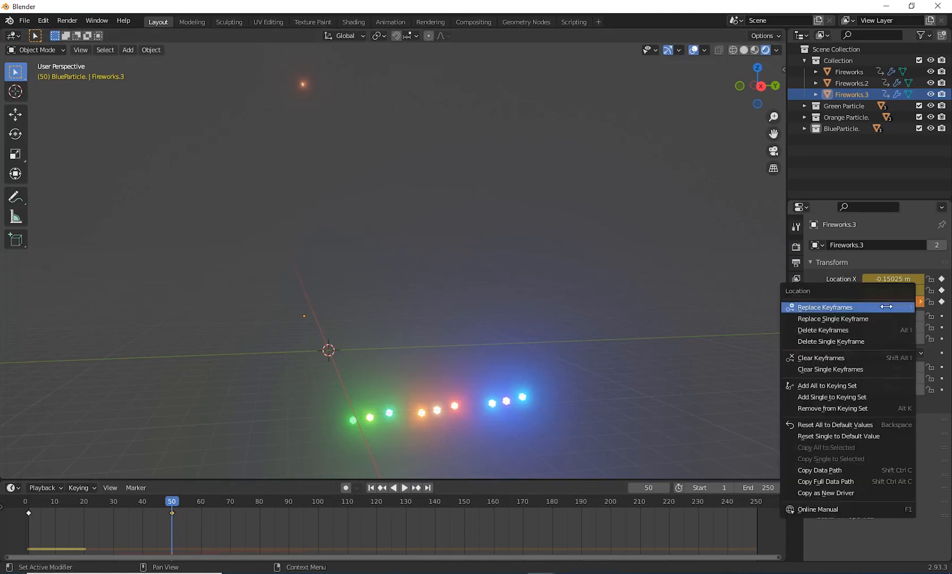
{"action": "left_click", "coordinate": [844, 319]}
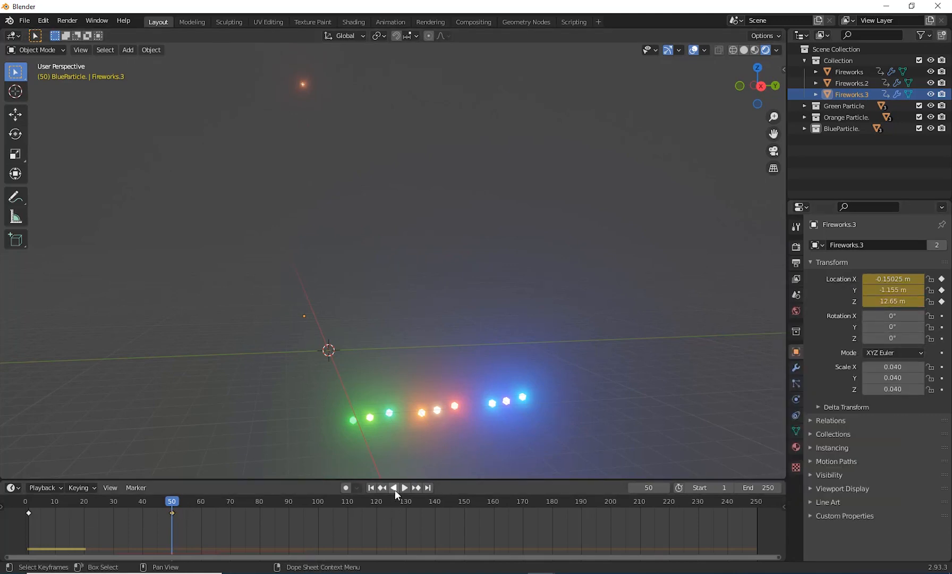
Step: Play the animation from frame 1 and examine the bursts at frame 82 from farther away
{"action": "left_click", "coordinate": [370, 487]}
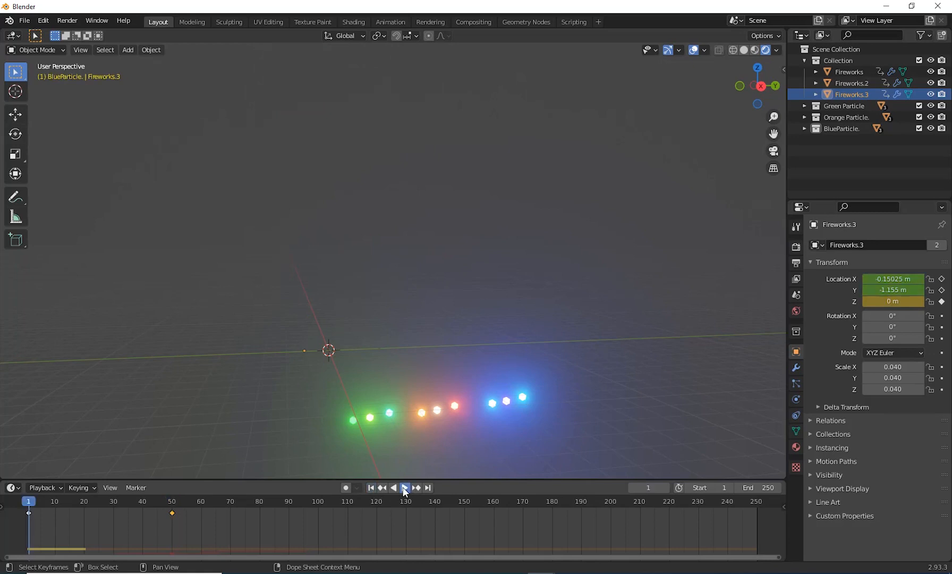
{"action": "left_click", "coordinate": [404, 488]}
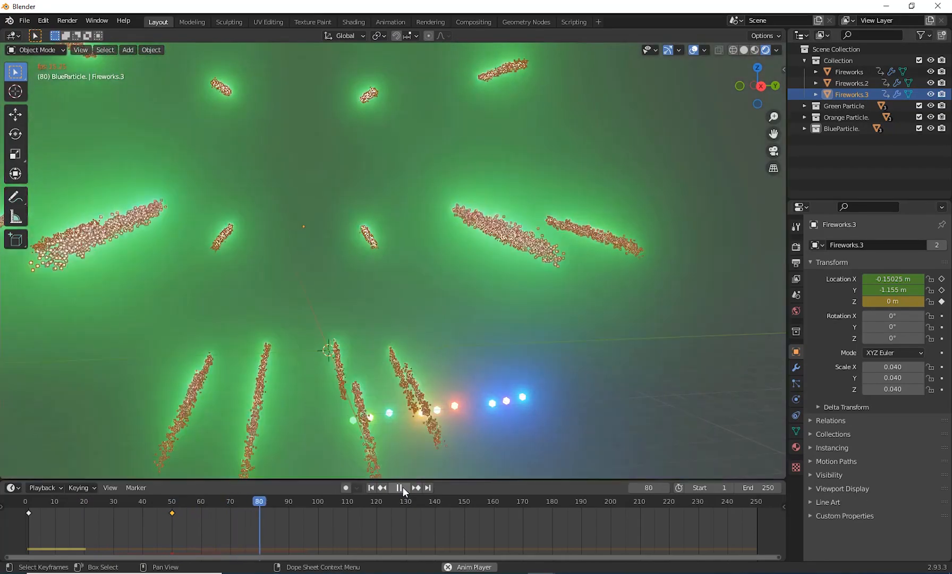
{"action": "left_click", "coordinate": [403, 487]}
{"action": "left_click", "coordinate": [28, 513]}
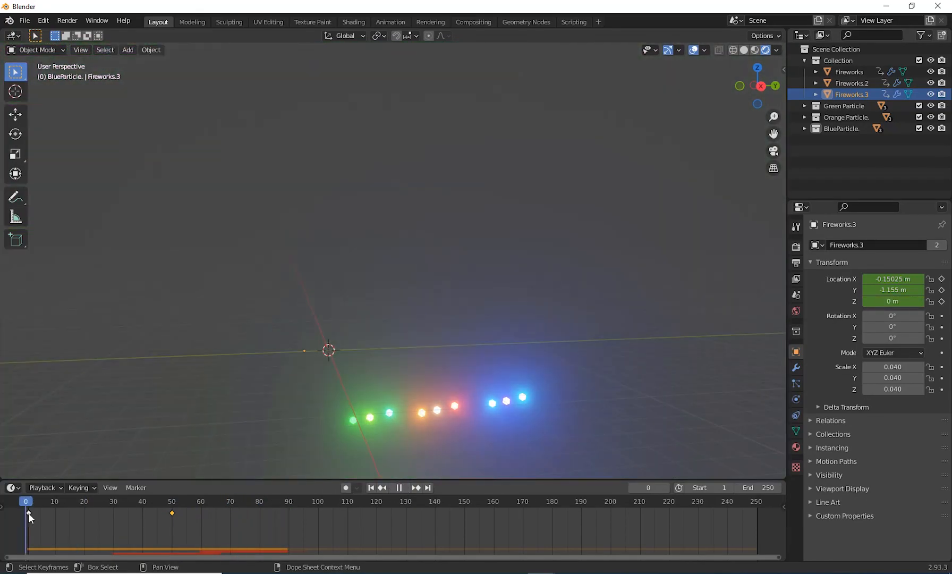
{"action": "left_click_drag", "start_coordinate": [28, 513], "coordinate": [265, 507]}
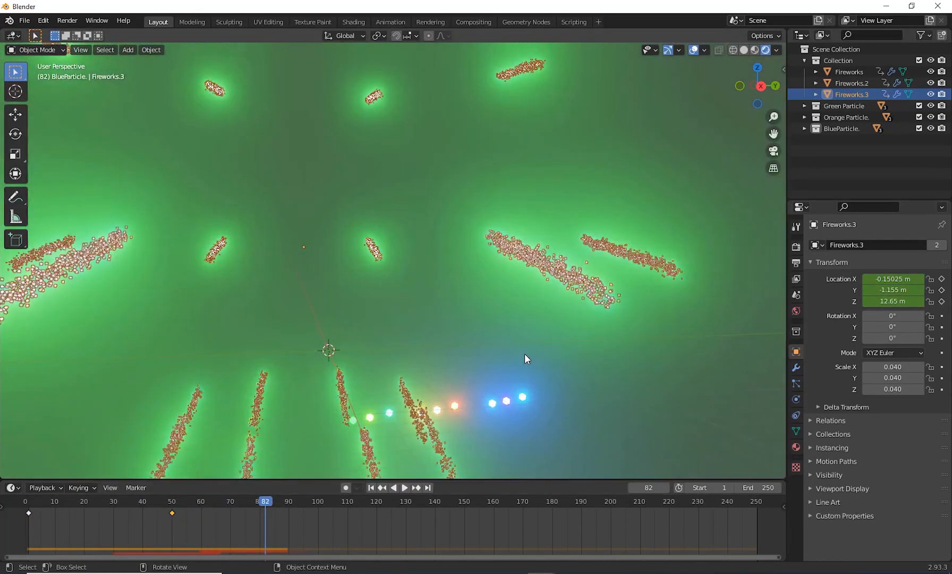
{"action": "scroll", "coordinate": [524, 366], "scroll_direction": "down", "scroll_amount": 5}
{"action": "scroll", "coordinate": [523, 366], "scroll_direction": "down", "scroll_amount": 2}
{"action": "scroll", "coordinate": [522, 367], "scroll_direction": "up", "scroll_amount": 2}
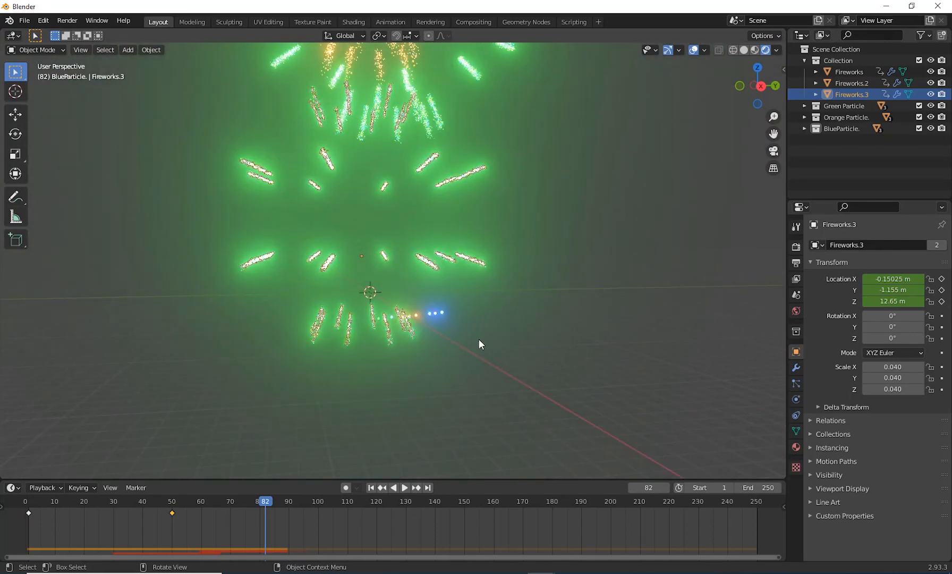
{"action": "middle_click_drag", "start_coordinate": [515, 369], "coordinate": [494, 394], "text": "shift"}
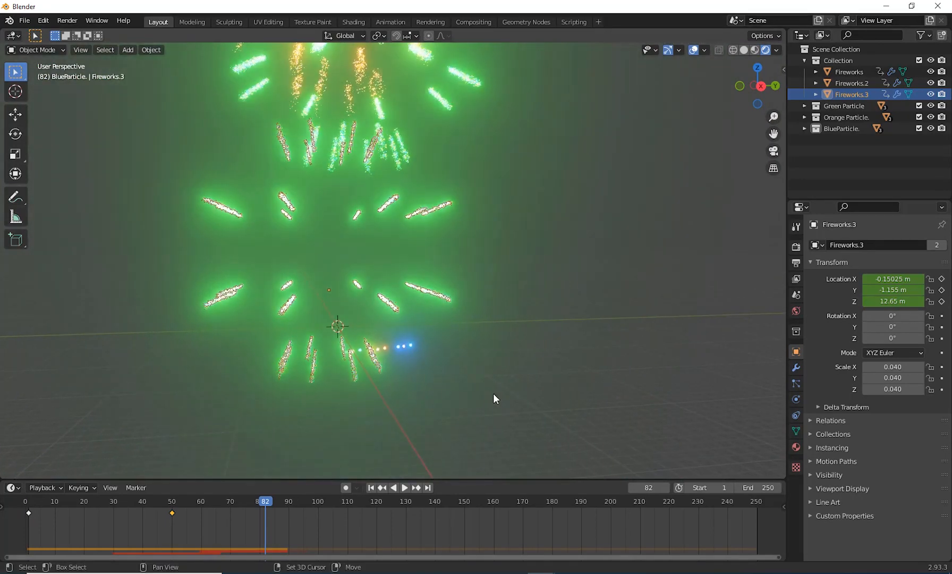
Step: Rewind the animation and set the emission Frame Start of Fireworks.3's first particle system to 1
{"action": "left_click_drag", "start_coordinate": [263, 502], "coordinate": [26, 521]}
{"action": "key", "text": "space"}
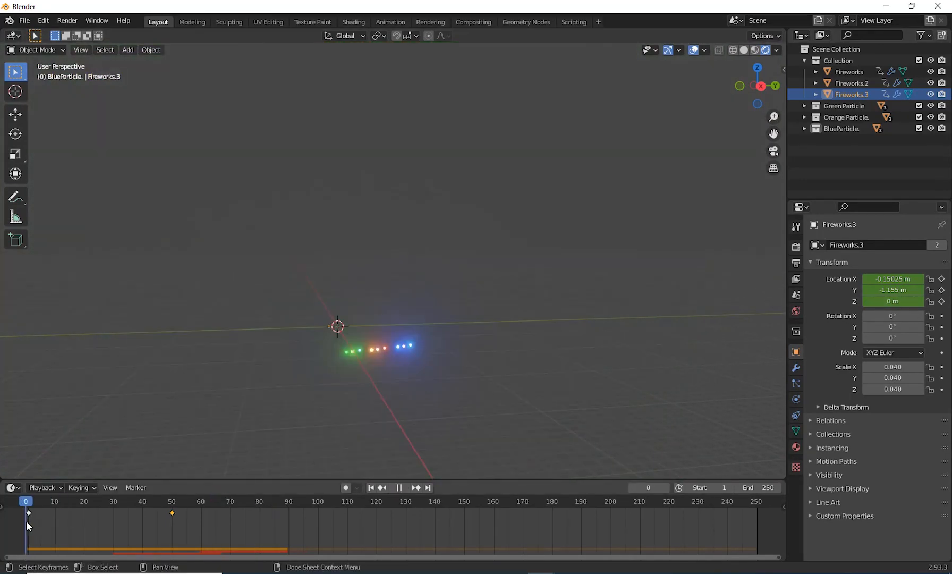
{"action": "key", "text": "Escape"}
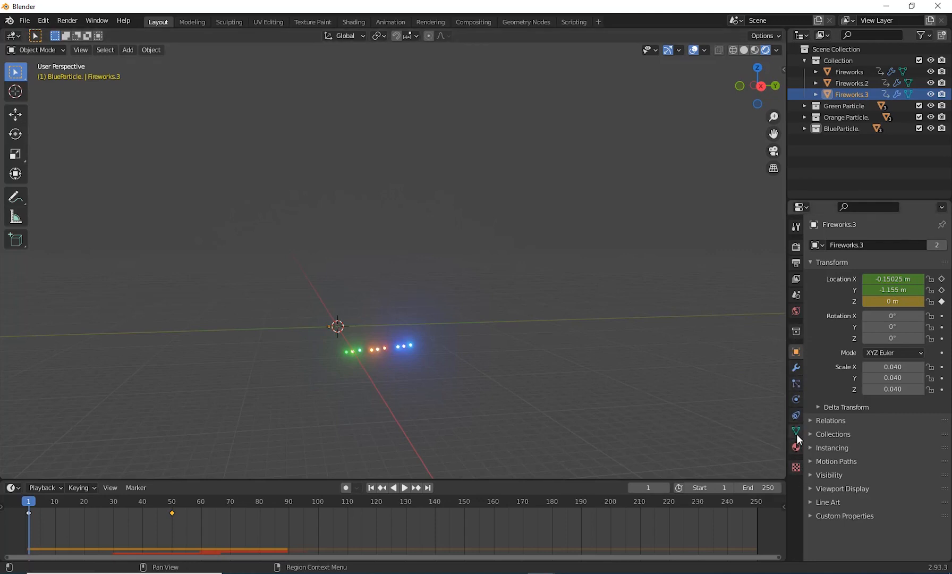
{"action": "left_click", "coordinate": [795, 384]}
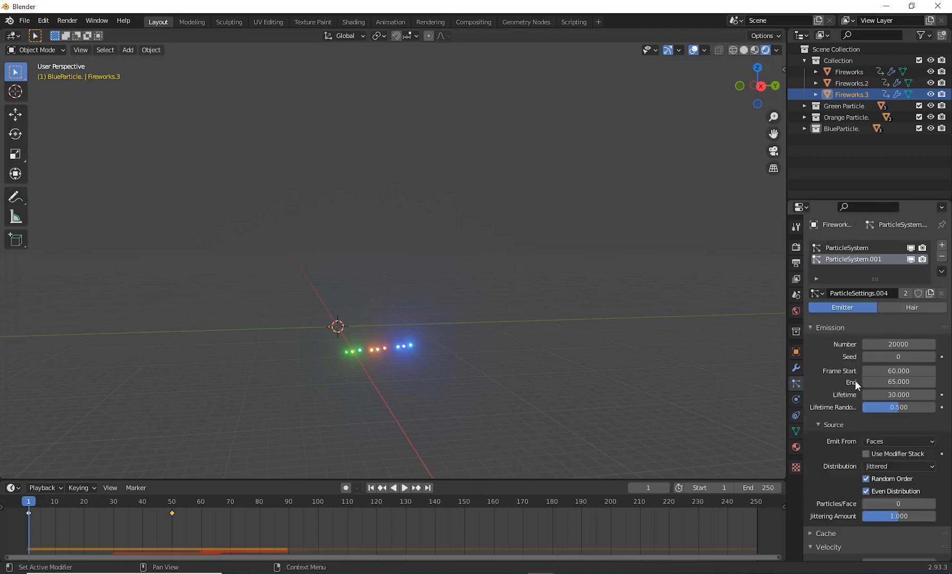
{"action": "left_click", "coordinate": [851, 248]}
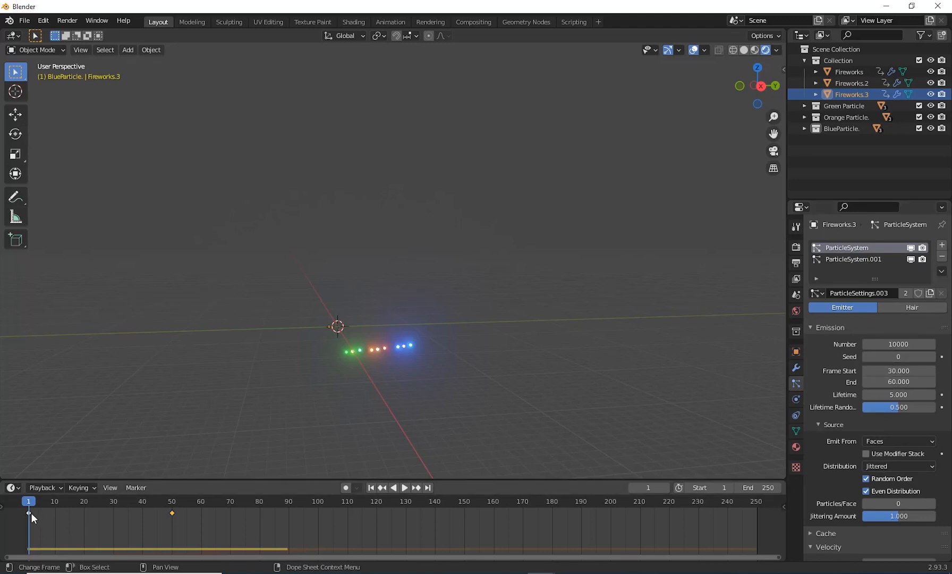
{"action": "key", "text": "space"}
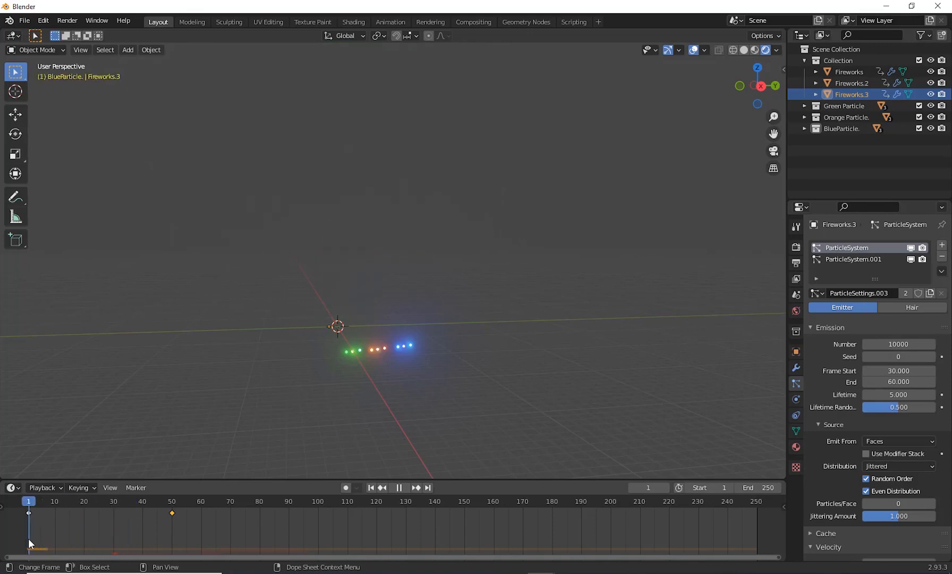
{"action": "key", "text": "Escape"}
{"action": "left_click", "coordinate": [929, 371]}
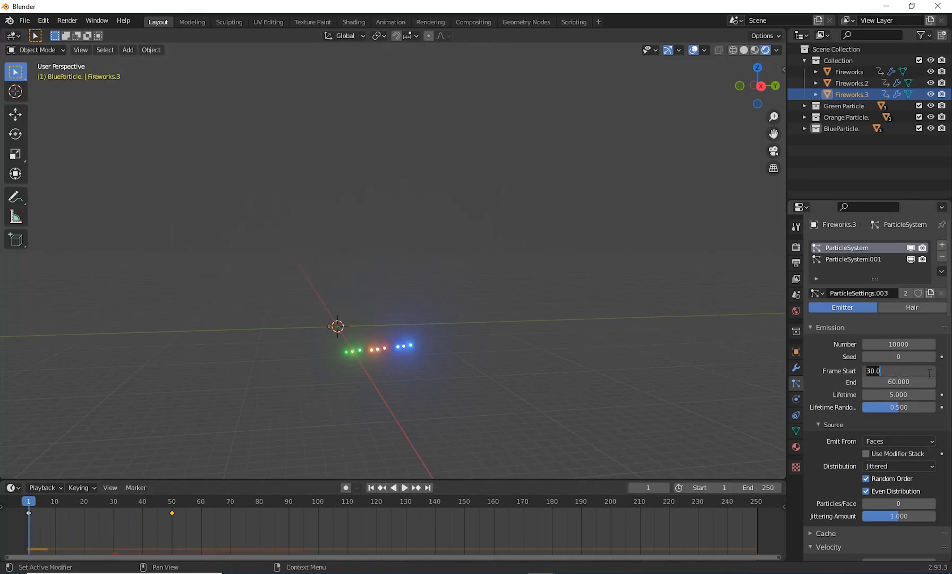
{"action": "type", "text": "1"}
{"action": "key", "text": "Return"}
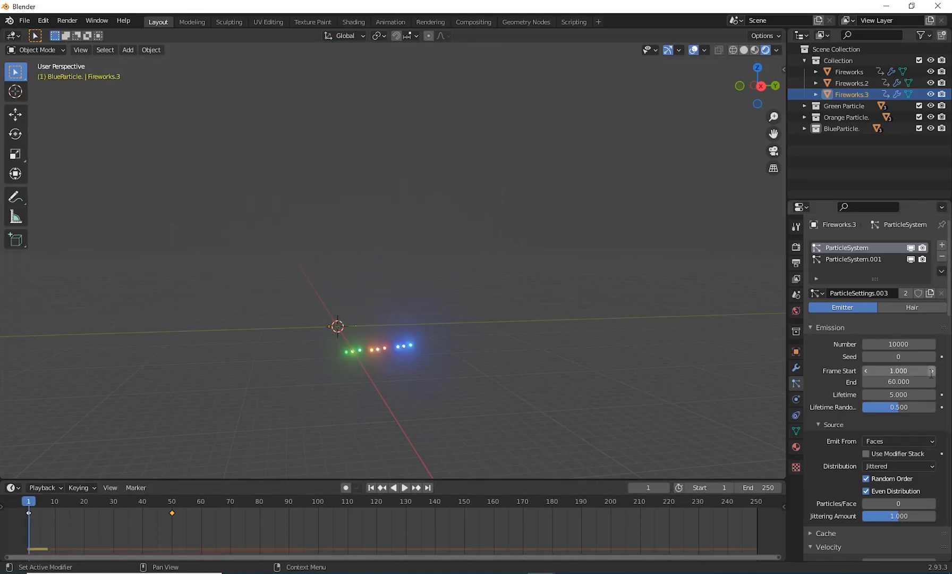
Step: Preview the launch up to frame 50, keep the emission End at 60, and return to frame 1
{"action": "left_click_drag", "start_coordinate": [36, 506], "coordinate": [172, 512]}
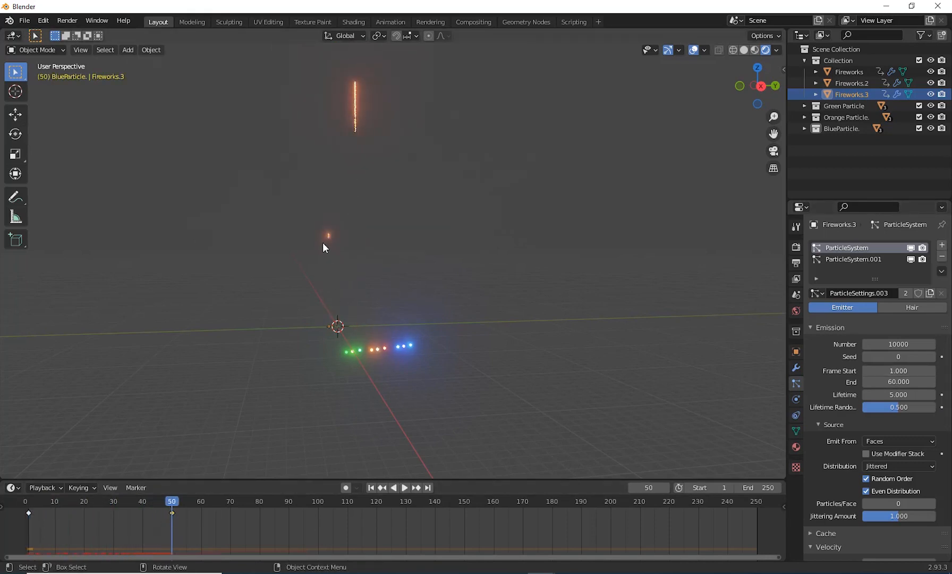
{"action": "left_click", "coordinate": [897, 381]}
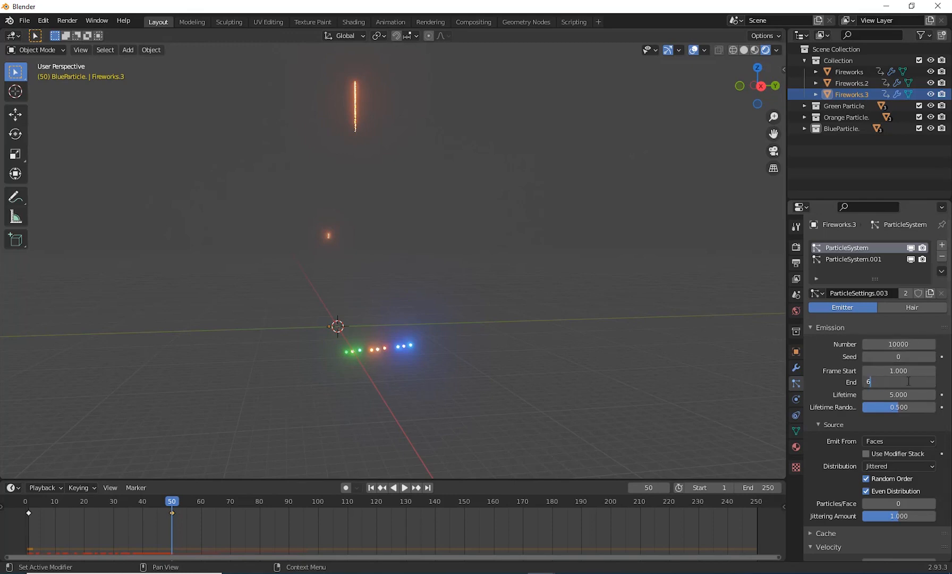
{"action": "key", "text": "Return"}
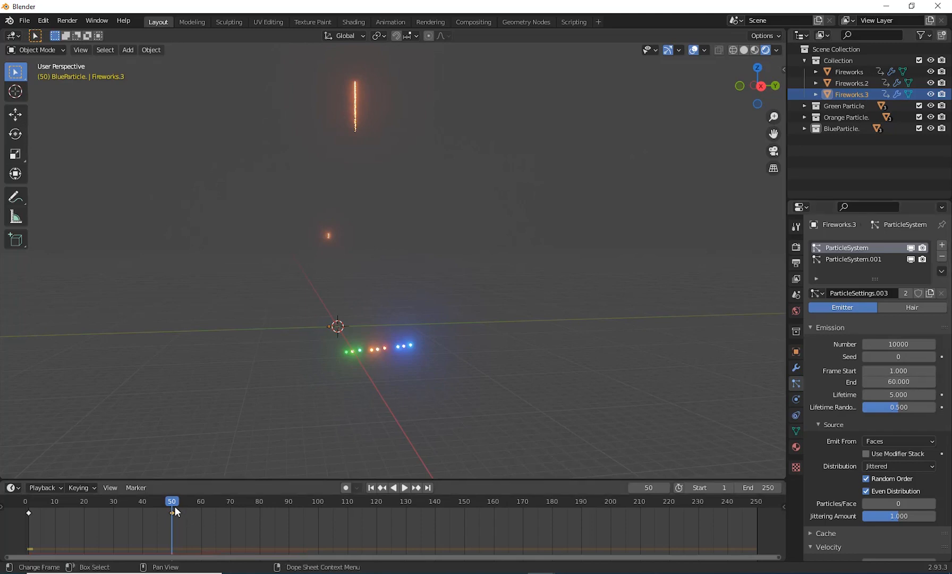
{"action": "left_click", "coordinate": [913, 394]}
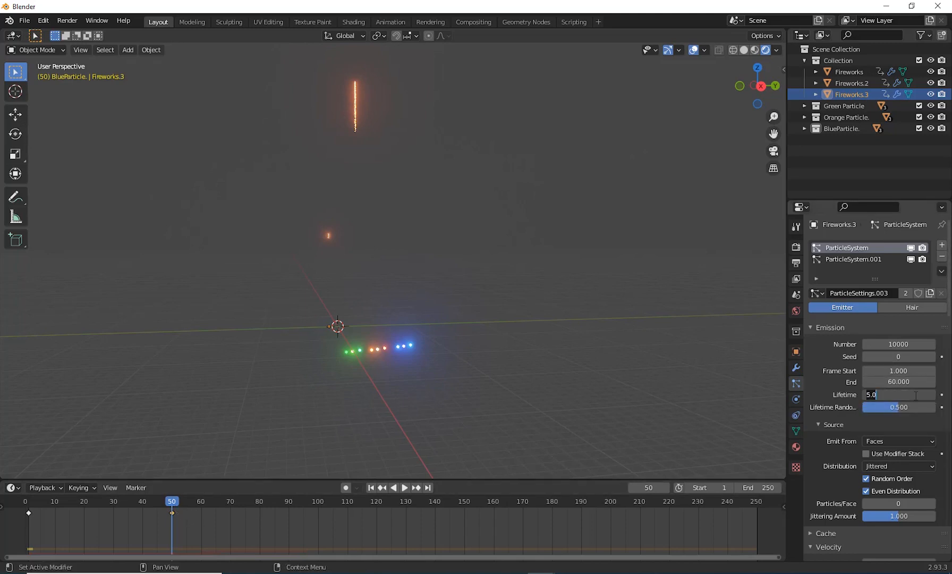
{"action": "left_click", "coordinate": [370, 490]}
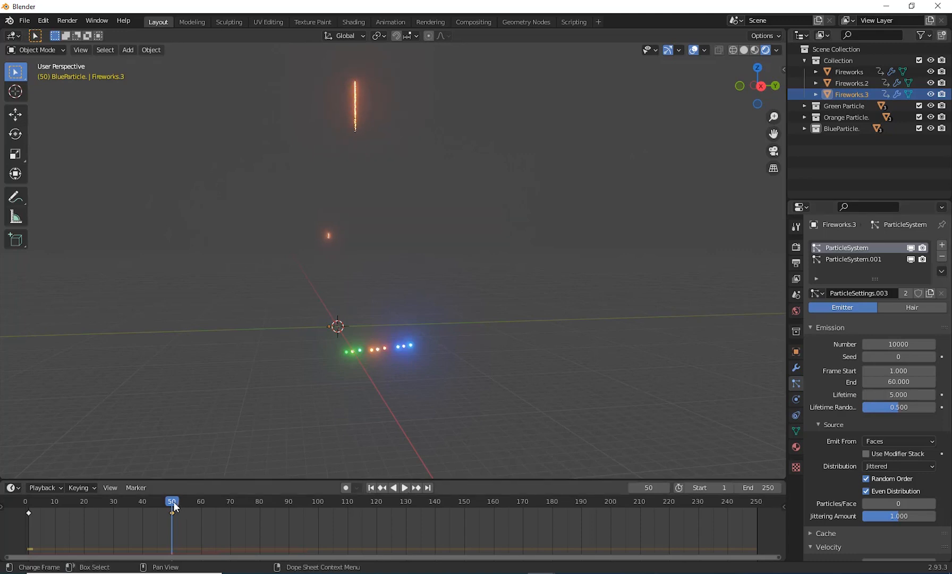
{"action": "mouse_move", "coordinate": [174, 502]}
{"action": "left_mouse_down"}
{"action": "mouse_move", "coordinate": [23, 528]}
{"action": "mouse_move", "coordinate": [171, 541]}
{"action": "mouse_move", "coordinate": [28, 558]}
{"action": "left_mouse_up"}
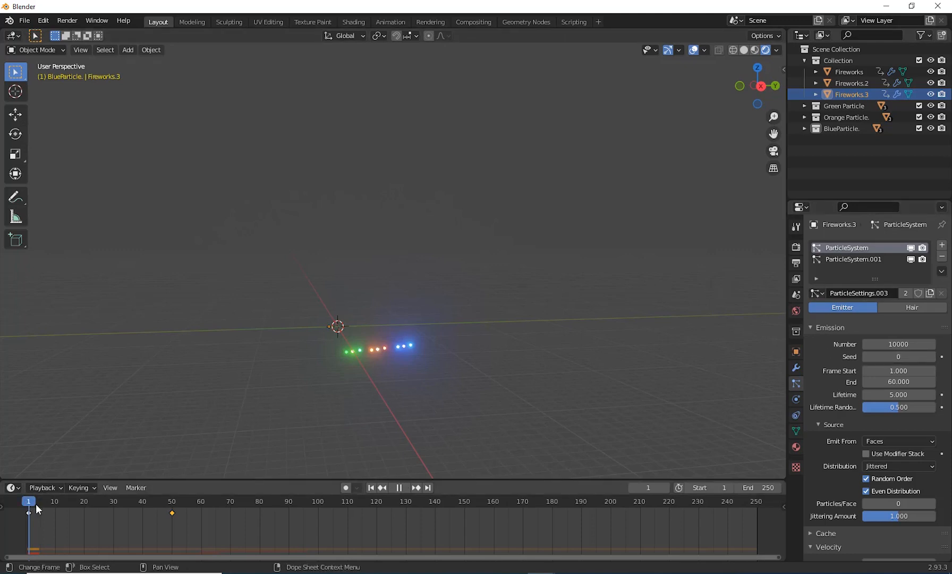
Step: Make the first particle system's settings single-user for Fireworks.3, and preview the trails and bursts, stopping at frame 50
{"action": "left_click", "coordinate": [930, 297]}
{"action": "mouse_move", "coordinate": [28, 501]}
{"action": "left_mouse_down"}
{"action": "mouse_move", "coordinate": [229, 502]}
{"action": "mouse_move", "coordinate": [23, 518]}
{"action": "mouse_move", "coordinate": [172, 520]}
{"action": "left_mouse_up"}
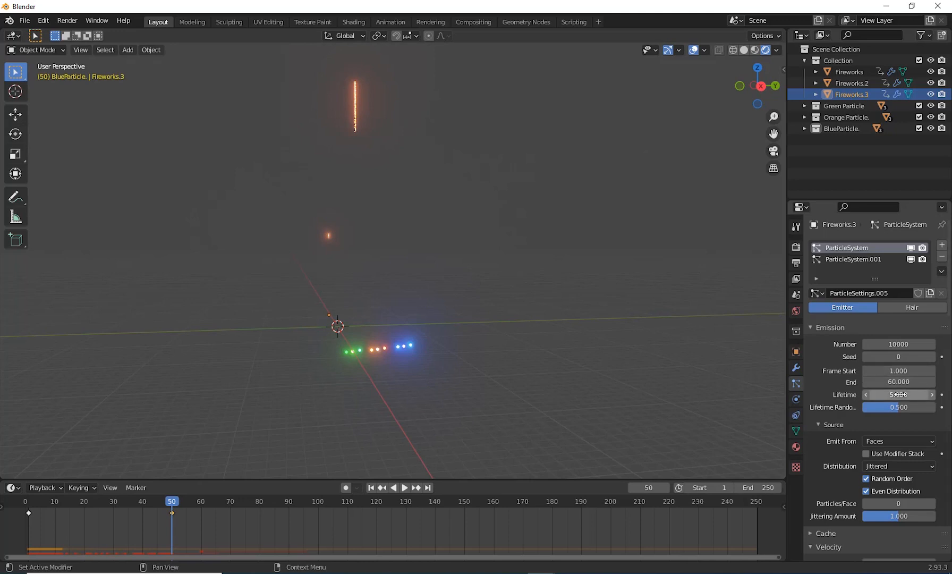
{"action": "left_click_drag", "start_coordinate": [170, 501], "coordinate": [128, 521]}
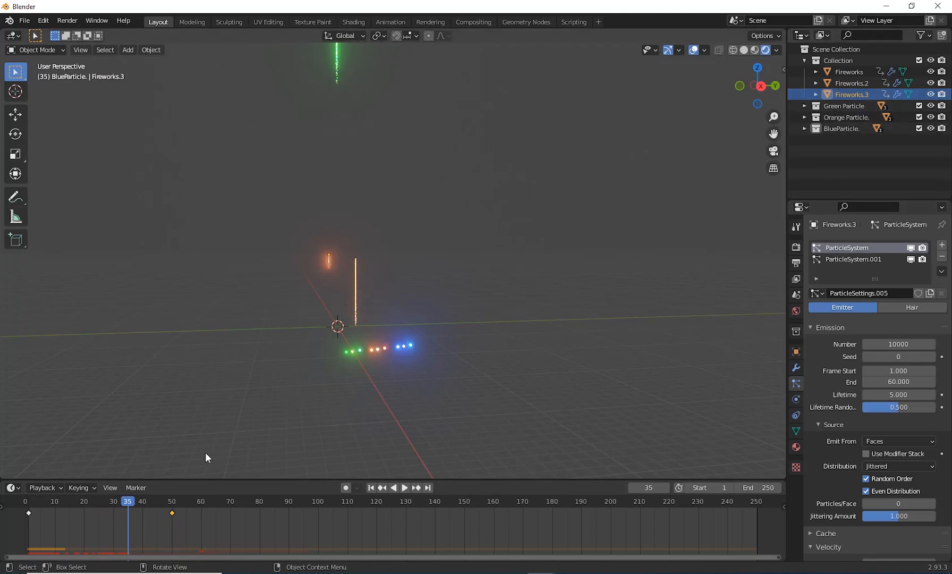
{"action": "left_click_drag", "start_coordinate": [129, 499], "coordinate": [110, 537]}
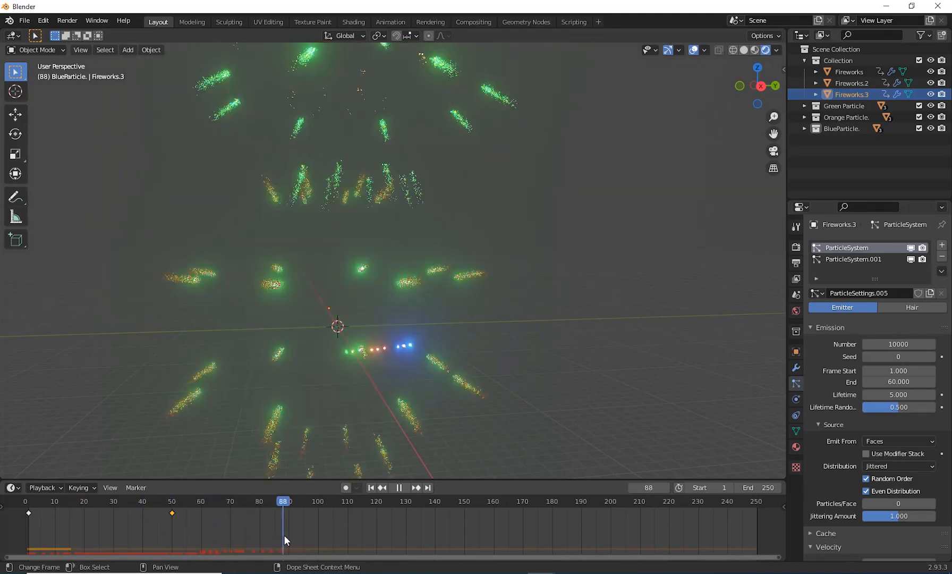
{"action": "left_click_drag", "start_coordinate": [283, 535], "coordinate": [173, 549]}
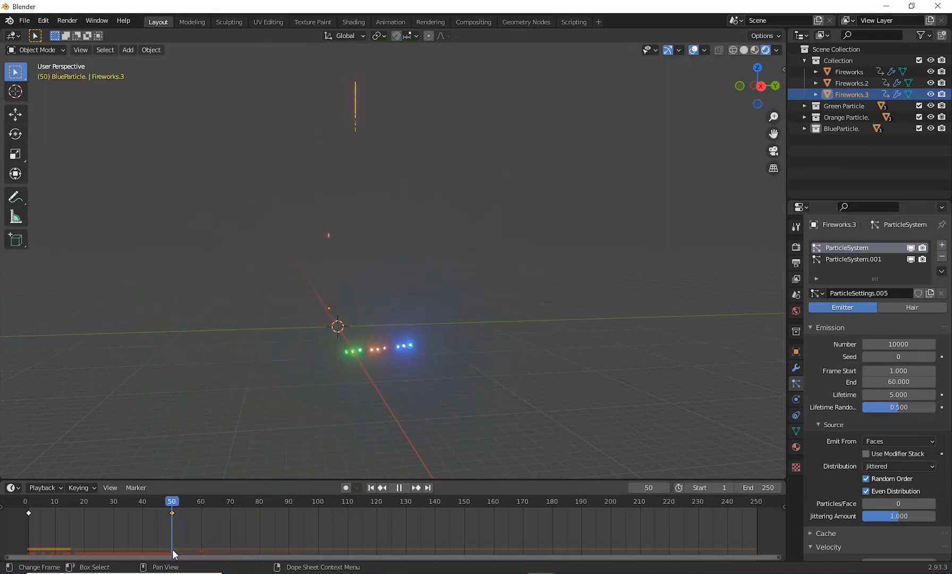
{"action": "key", "text": "space"}
Step: Give ParticleSystem.001 of Fireworks.3 its own settings copy, and set its emission Frame Start to 50 and End to 60
{"action": "left_click", "coordinate": [848, 259]}
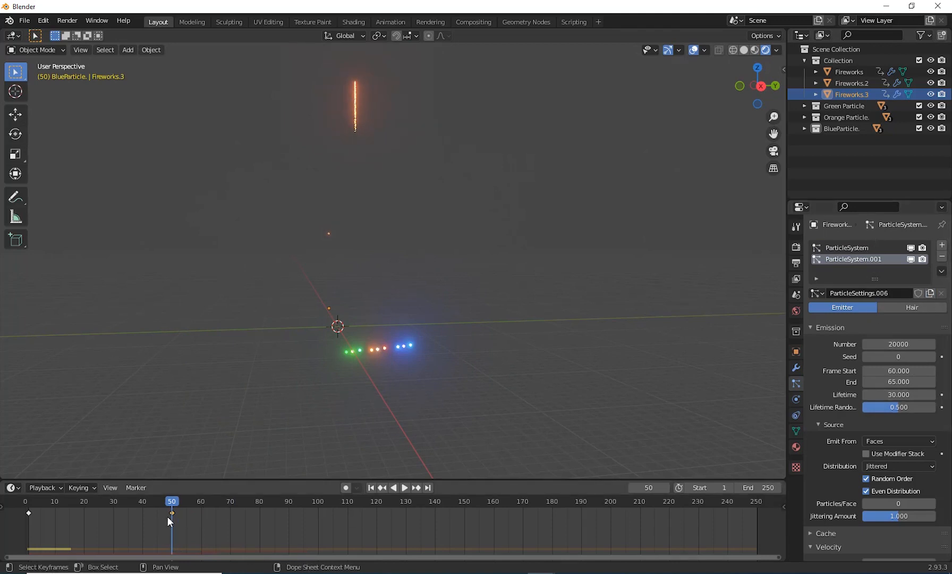
{"action": "left_click", "coordinate": [898, 370]}
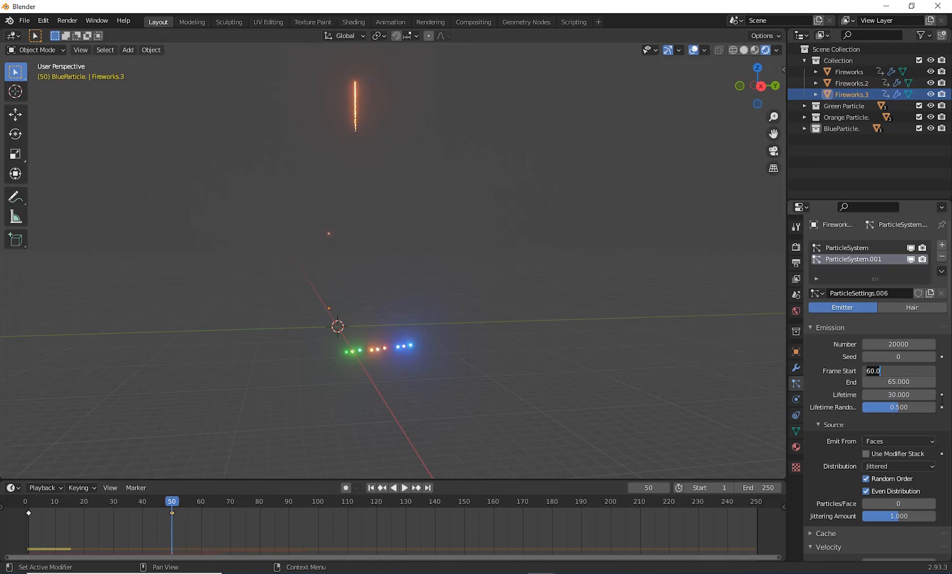
{"action": "type", "text": "50"}
{"action": "key", "text": "Return"}
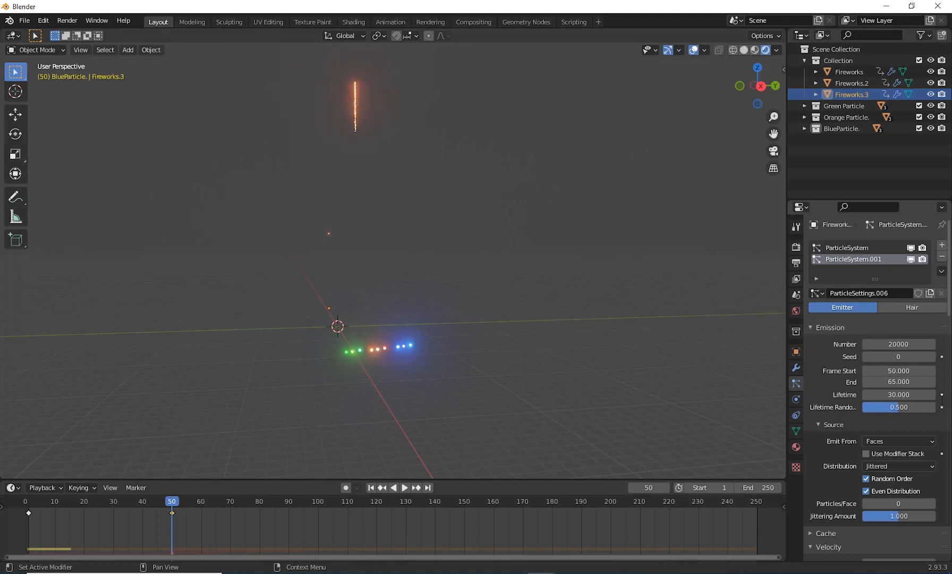
{"action": "left_click", "coordinate": [899, 381]}
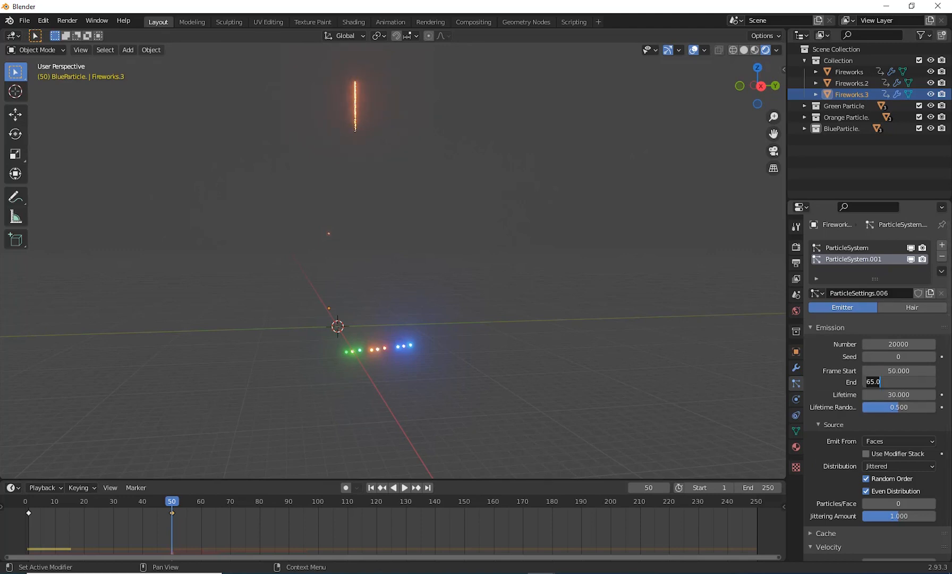
{"action": "type", "text": "60"}
{"action": "key", "text": "Return"}
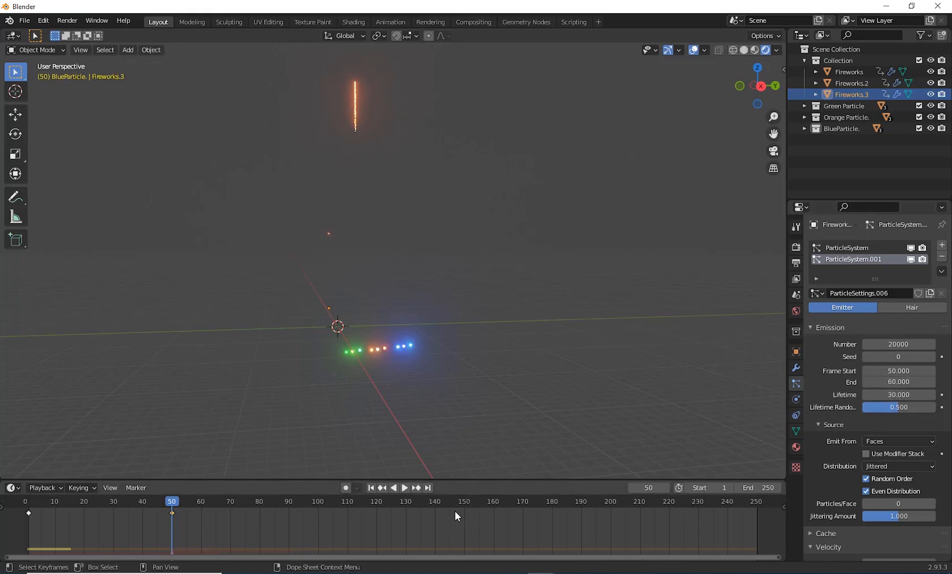
Step: Play the animation from the start, examine the burst of Fireworks.3 at frame 66, and return to frame 1
{"action": "left_click", "coordinate": [370, 487]}
{"action": "left_click", "coordinate": [404, 487]}
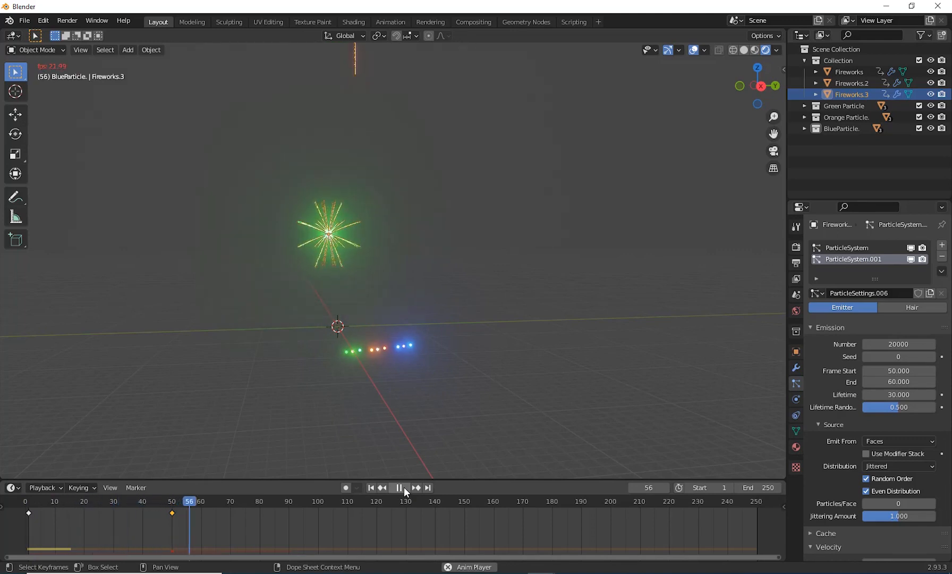
{"action": "left_click", "coordinate": [404, 487]}
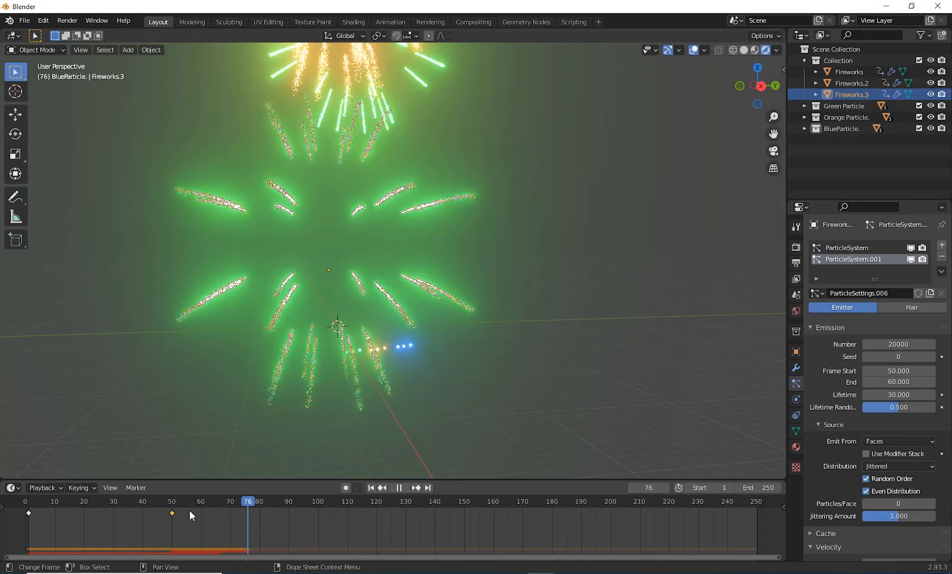
{"action": "mouse_move", "coordinate": [189, 509]}
{"action": "left_mouse_down"}
{"action": "mouse_move", "coordinate": [70, 524]}
{"action": "mouse_move", "coordinate": [218, 522]}
{"action": "left_mouse_up"}
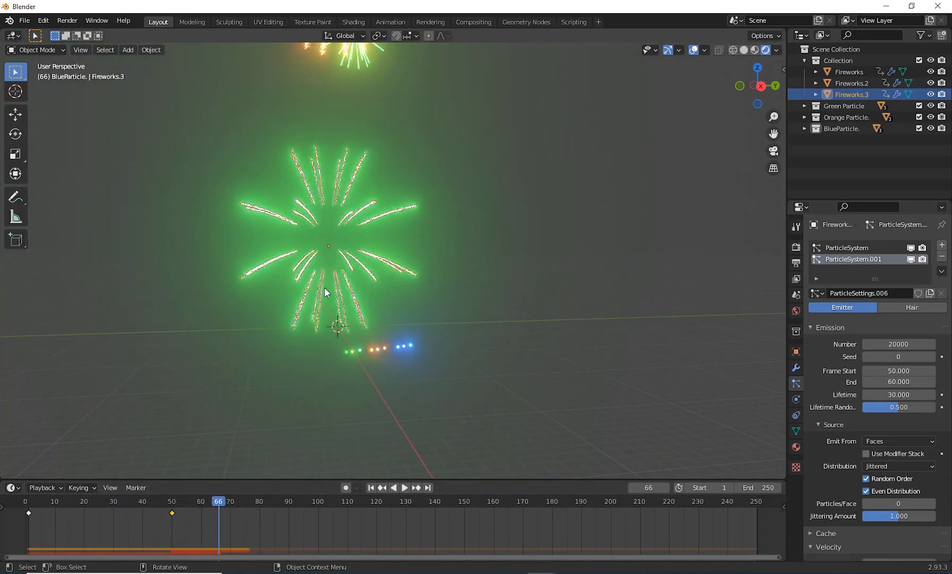
{"action": "left_click_drag", "start_coordinate": [219, 499], "coordinate": [29, 570]}
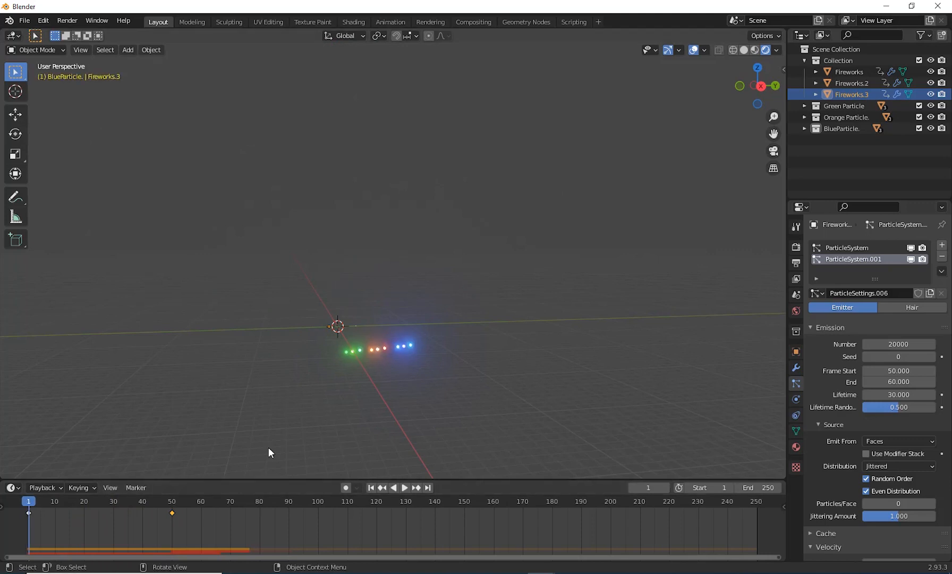
Step: Examine the launch points of the fireworks up close at frame 1
{"action": "mouse_move", "coordinate": [29, 507]}
{"action": "left_mouse_down"}
{"action": "mouse_move", "coordinate": [244, 502]}
{"action": "mouse_move", "coordinate": [28, 517]}
{"action": "left_mouse_up"}
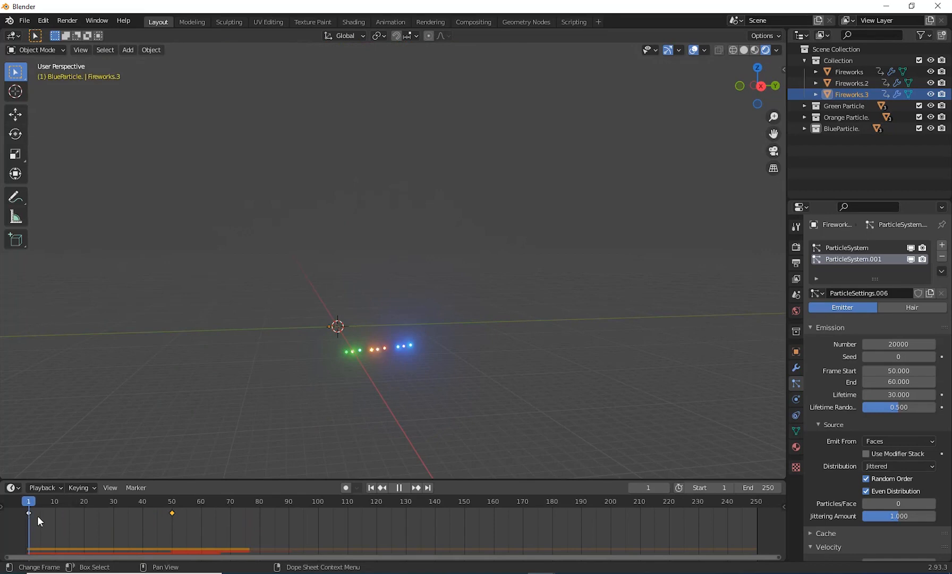
{"action": "scroll", "coordinate": [352, 376], "scroll_direction": "up", "scroll_amount": 4}
{"action": "middle_click_drag", "start_coordinate": [399, 385], "coordinate": [454, 333], "text": "shift"}
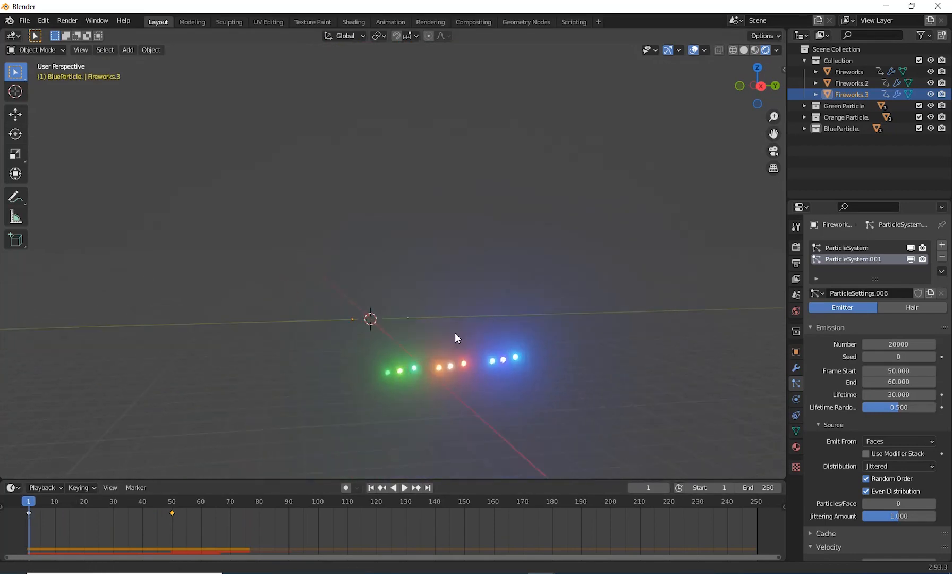
{"action": "scroll", "coordinate": [397, 328], "scroll_direction": "up", "scroll_amount": 3}
{"action": "scroll", "coordinate": [422, 349], "scroll_direction": "up", "scroll_amount": 2}
{"action": "middle_click_drag", "start_coordinate": [401, 378], "coordinate": [364, 371], "text": "shift"}
{"action": "scroll", "coordinate": [419, 374], "scroll_direction": "down", "scroll_amount": 2}
{"action": "scroll", "coordinate": [421, 375], "scroll_direction": "up", "scroll_amount": 1}
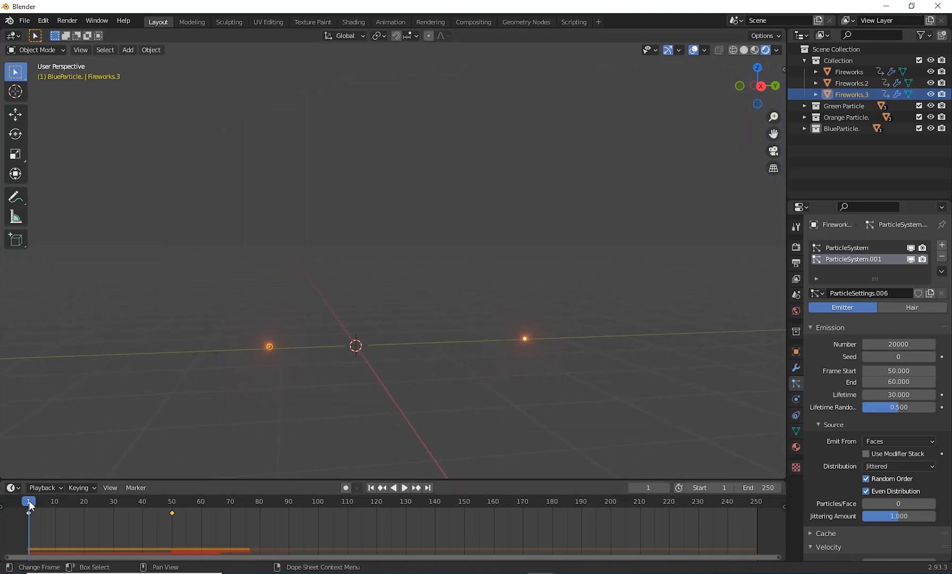
Step: Play on to frame 35 and compare the rising trails of Fireworks.2 and Fireworks.3
{"action": "key", "text": "space"}
{"action": "left_click_drag", "start_coordinate": [104, 499], "coordinate": [127, 504]}
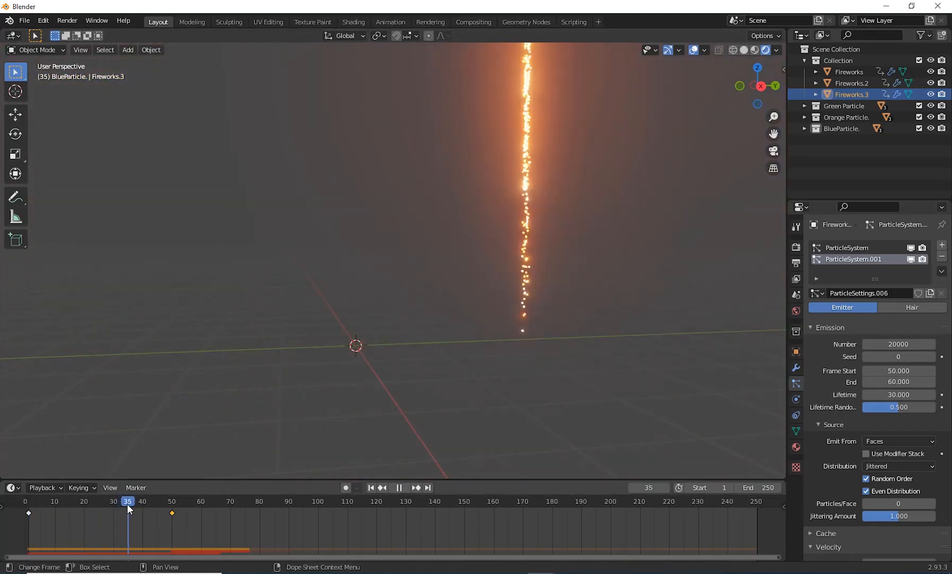
{"action": "scroll", "coordinate": [539, 310], "scroll_direction": "down", "scroll_amount": 5}
{"action": "scroll", "coordinate": [539, 310], "scroll_direction": "down", "scroll_amount": 3}
{"action": "middle_click_drag", "start_coordinate": [530, 270], "coordinate": [519, 312], "text": "shift"}
{"action": "scroll", "coordinate": [471, 308], "scroll_direction": "up", "scroll_amount": 3}
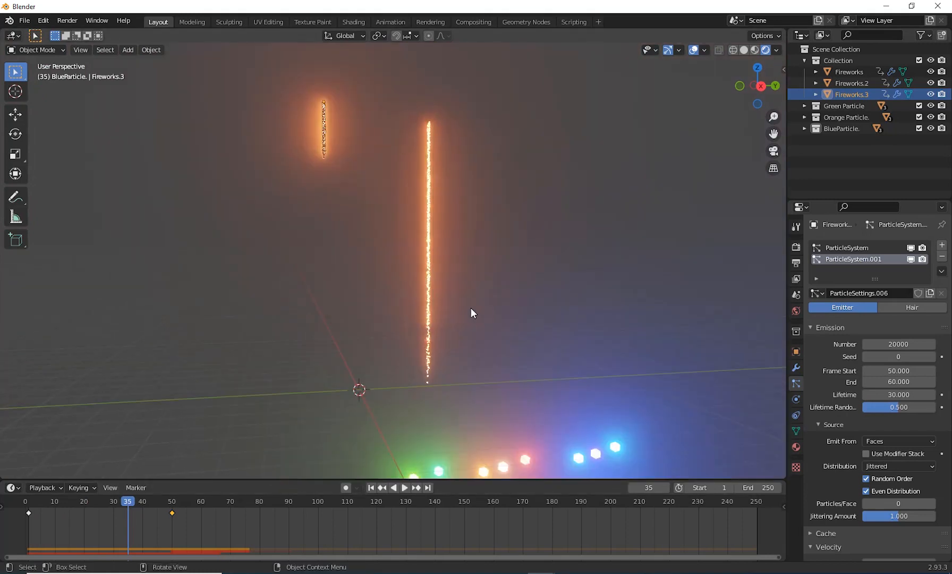
{"action": "middle_click_drag", "start_coordinate": [480, 278], "coordinate": [474, 301], "text": "shift"}
Step: Select Fireworks.2, replay the animation from frame 1 to frame 35, and examine its trail near the ground
{"action": "left_click", "coordinate": [847, 83]}
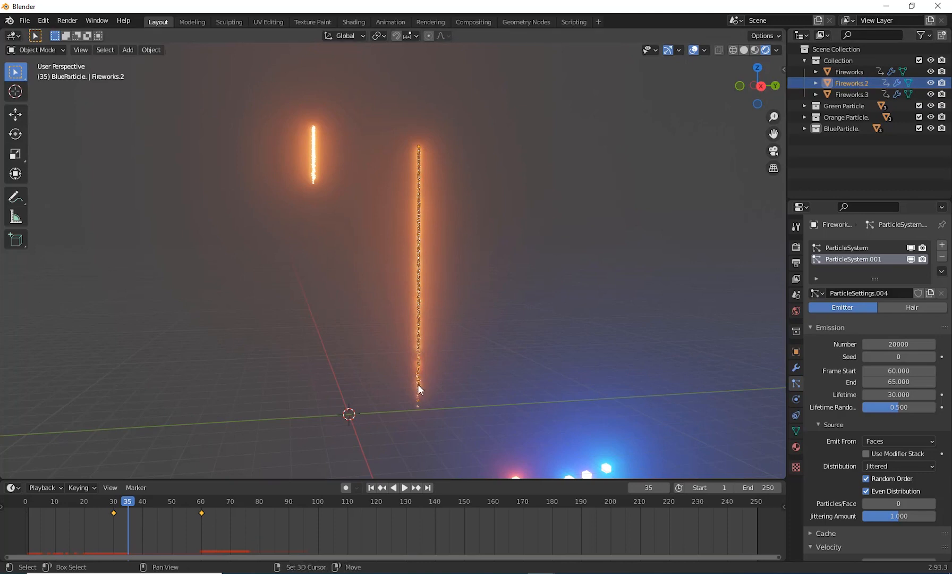
{"action": "middle_click_drag", "start_coordinate": [418, 388], "coordinate": [424, 328], "text": "shift"}
{"action": "left_click", "coordinate": [370, 487]}
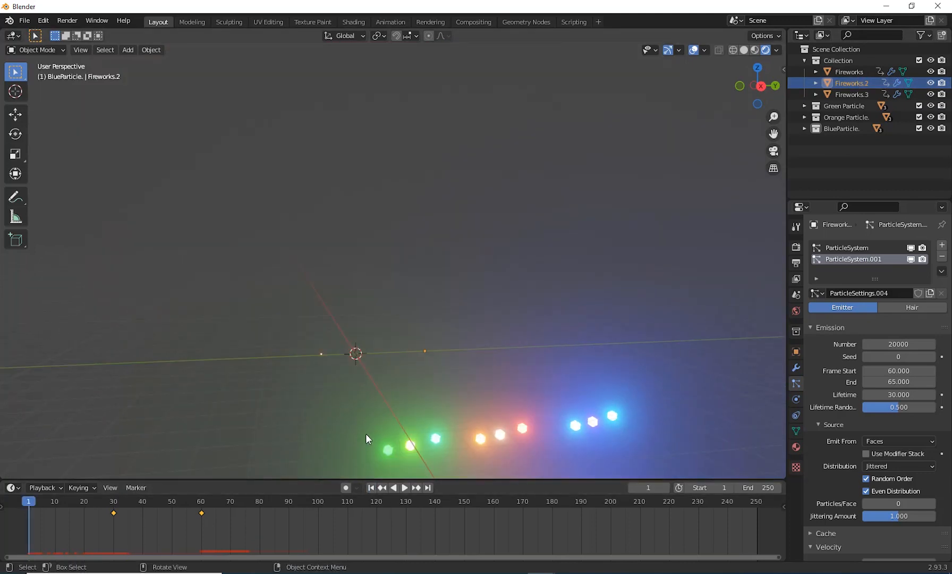
{"action": "key", "text": "space"}
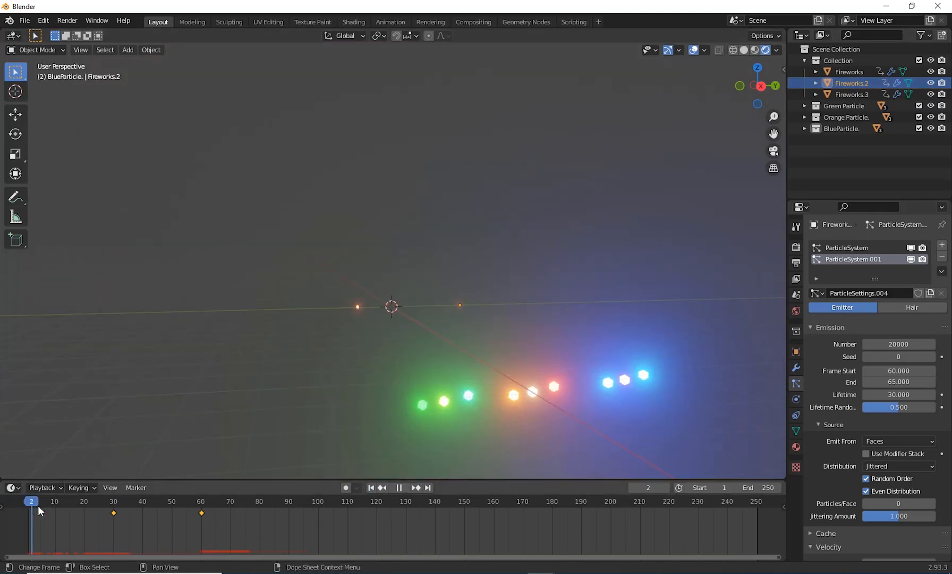
{"action": "mouse_move", "coordinate": [85, 516]}
{"action": "left_mouse_down"}
{"action": "mouse_move", "coordinate": [143, 518]}
{"action": "mouse_move", "coordinate": [113, 528]}
{"action": "mouse_move", "coordinate": [127, 523]}
{"action": "left_mouse_up"}
{"action": "key", "text": "space"}
{"action": "middle_click_drag", "start_coordinate": [461, 309], "coordinate": [439, 335], "text": "shift"}
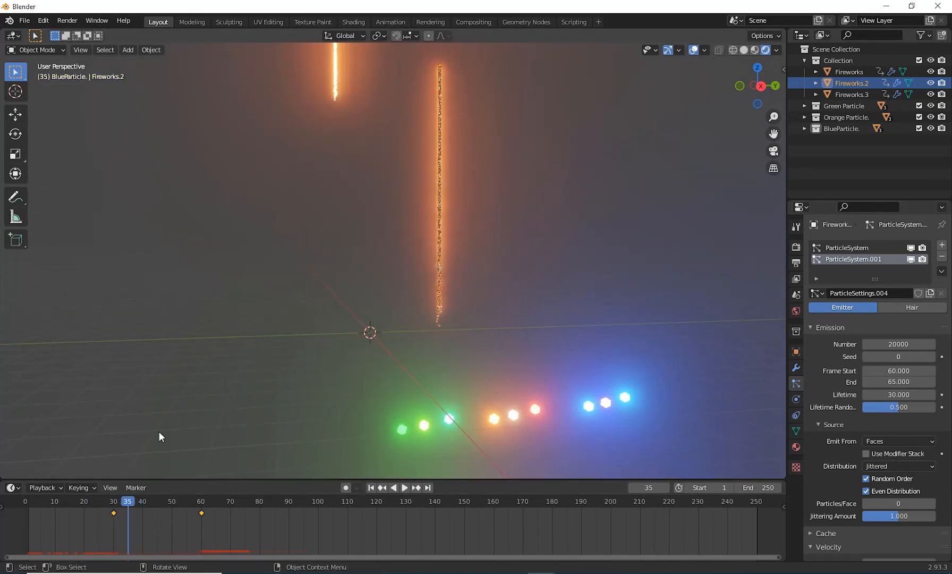
Step: Go to frame 30 and add a Plain Axes empty at the world origin
{"action": "key", "text": "space"}
{"action": "left_click_drag", "start_coordinate": [122, 503], "coordinate": [114, 508]}
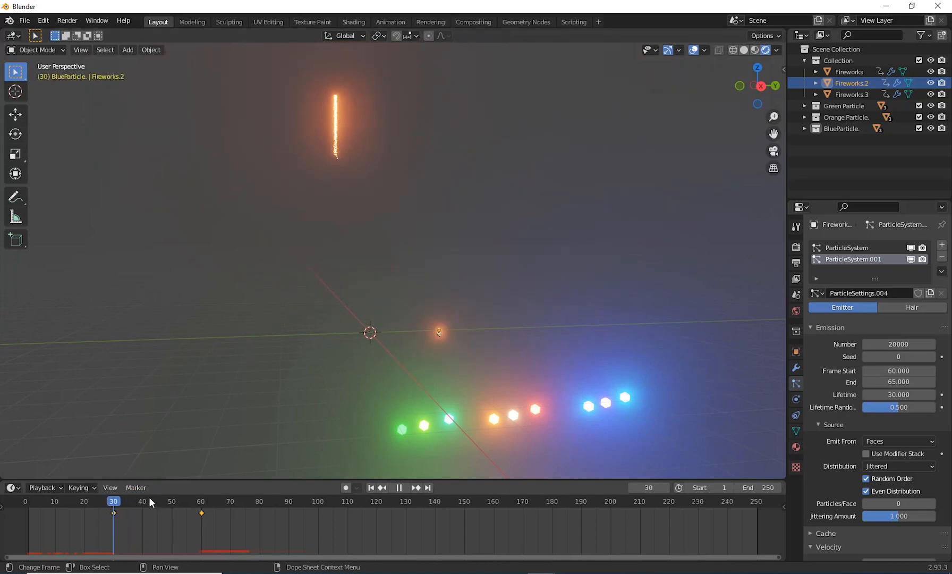
{"action": "scroll", "coordinate": [470, 335], "scroll_direction": "up", "scroll_amount": 5}
{"action": "middle_click_drag", "start_coordinate": [484, 439], "coordinate": [481, 365], "text": "shift"}
{"action": "key", "text": "shift+a"}
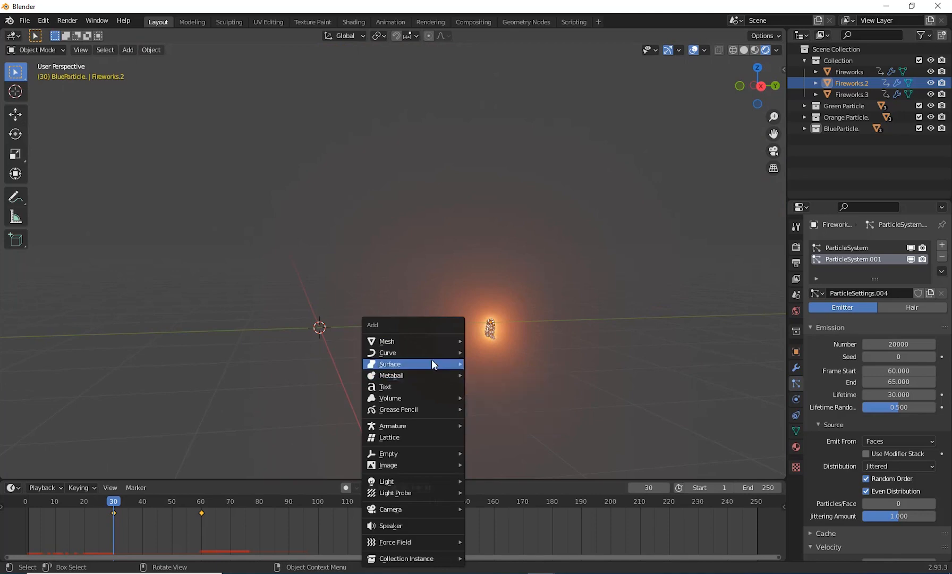
{"action": "mouse_move", "coordinate": [420, 453]}
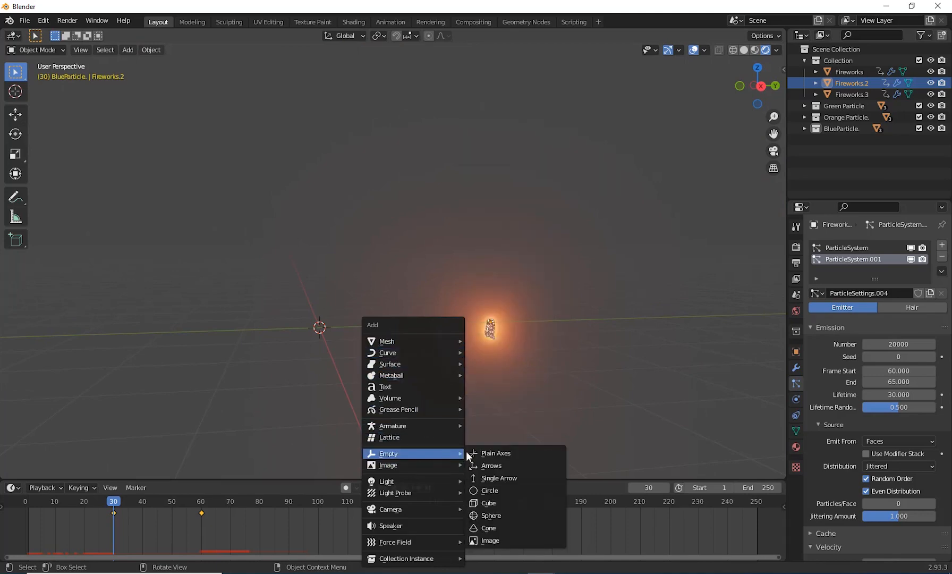
{"action": "left_click", "coordinate": [529, 452]}
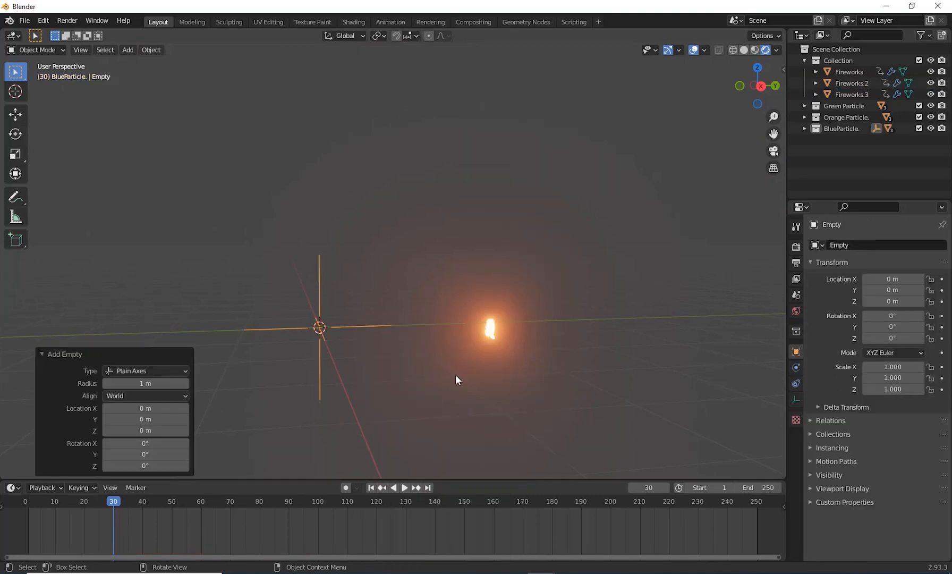
Step: Move the Empty from the BlueParticle. collection into the main Collection alongside the fireworks objects
{"action": "middle_click_drag", "start_coordinate": [455, 375], "coordinate": [516, 380]}
{"action": "scroll", "coordinate": [490, 346], "scroll_direction": "up", "scroll_amount": 5}
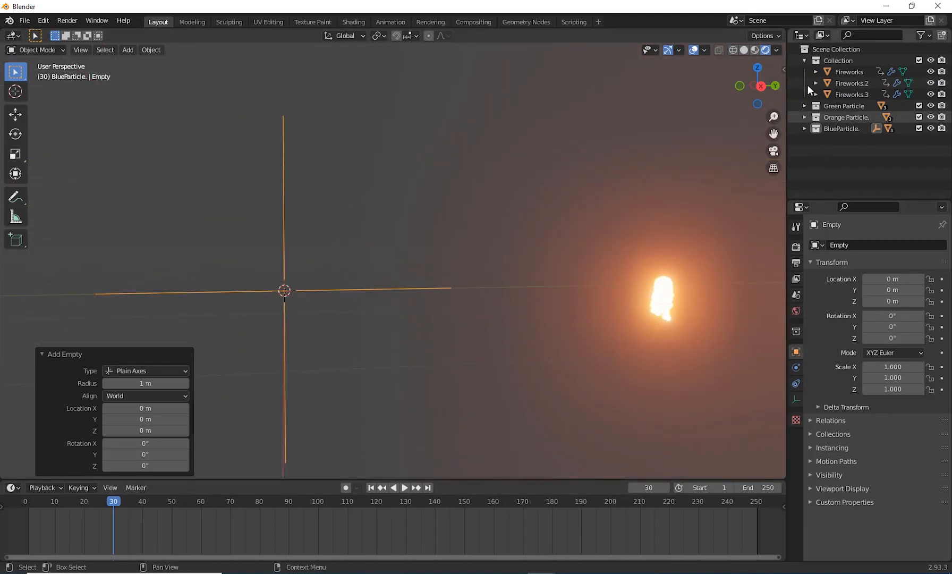
{"action": "left_click", "coordinate": [804, 128]}
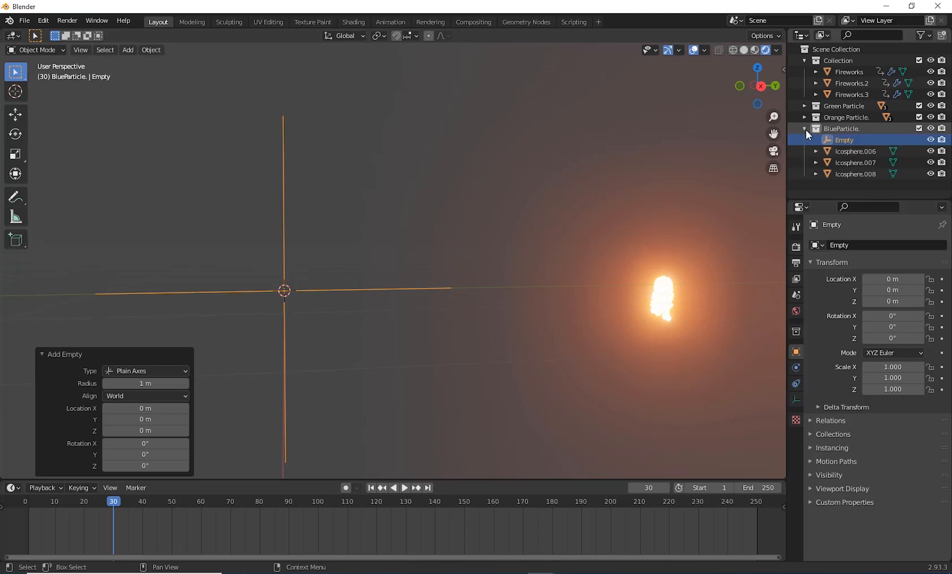
{"action": "left_click", "coordinate": [847, 141]}
{"action": "left_click_drag", "start_coordinate": [848, 140], "coordinate": [834, 71]}
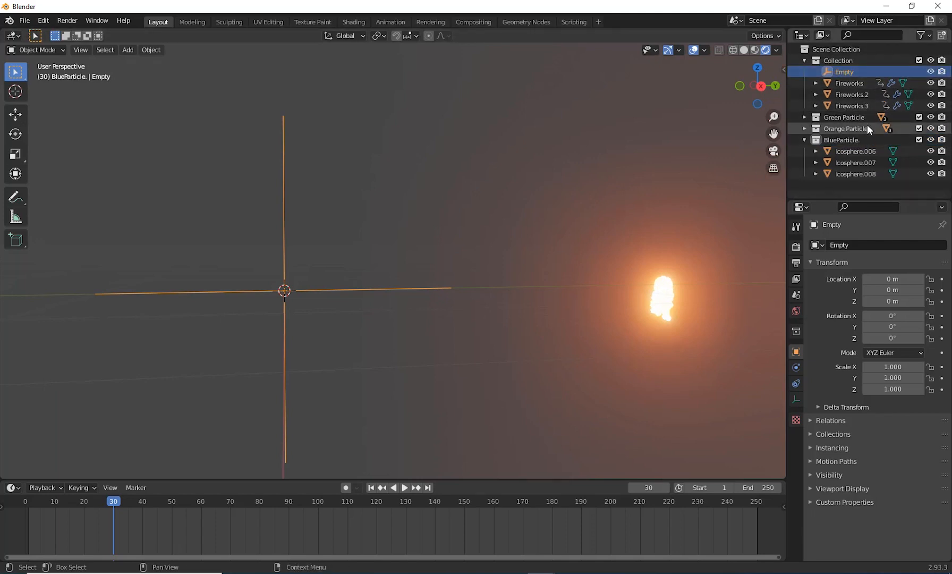
Step: Parent Fireworks.2 to the Empty with the Object option
{"action": "left_click", "coordinate": [862, 95]}
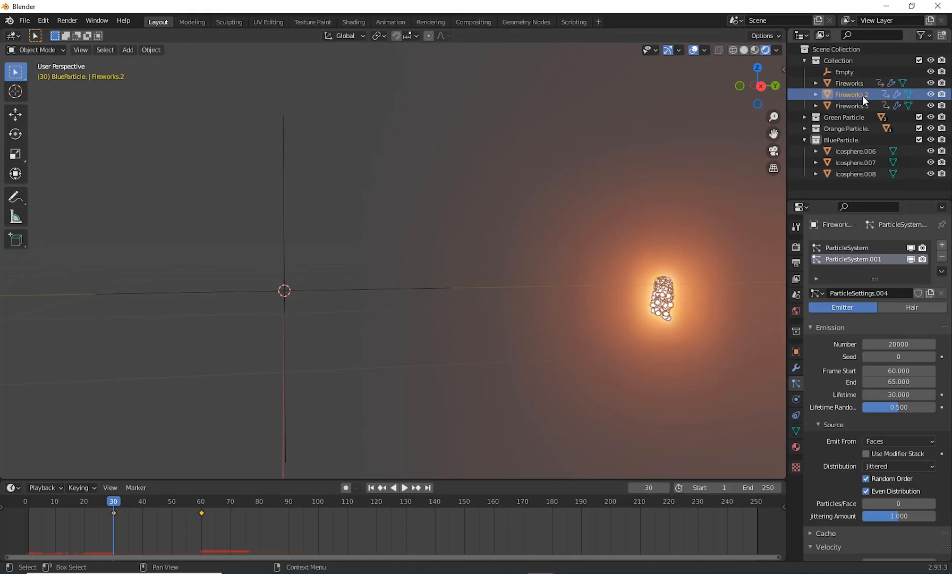
{"action": "left_click", "coordinate": [284, 195], "text": "shift"}
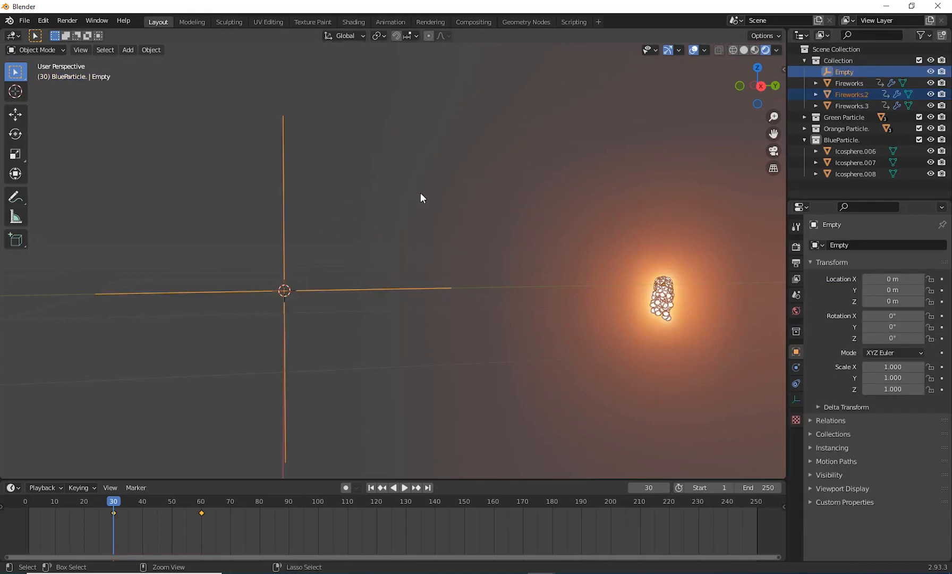
{"action": "key", "text": "ctrl+p"}
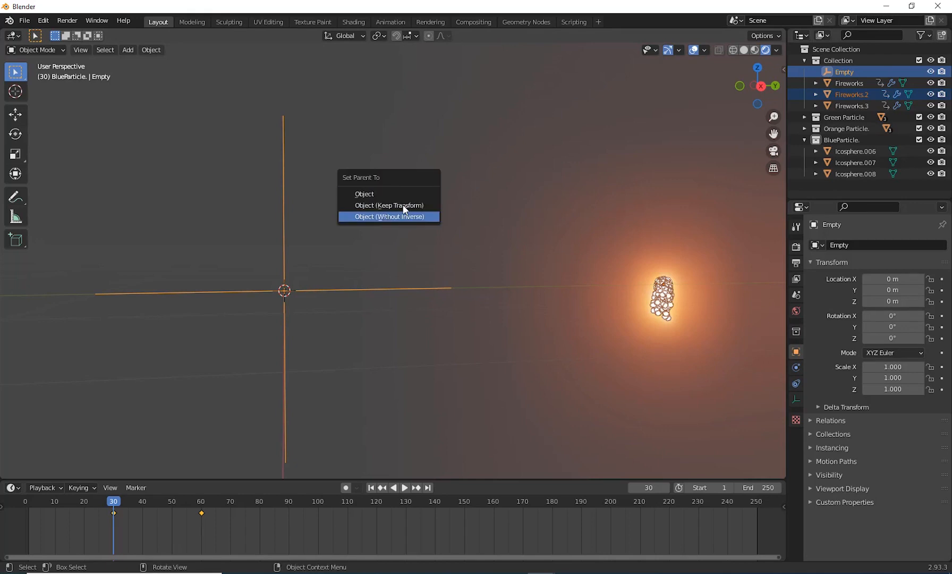
{"action": "left_click", "coordinate": [402, 194]}
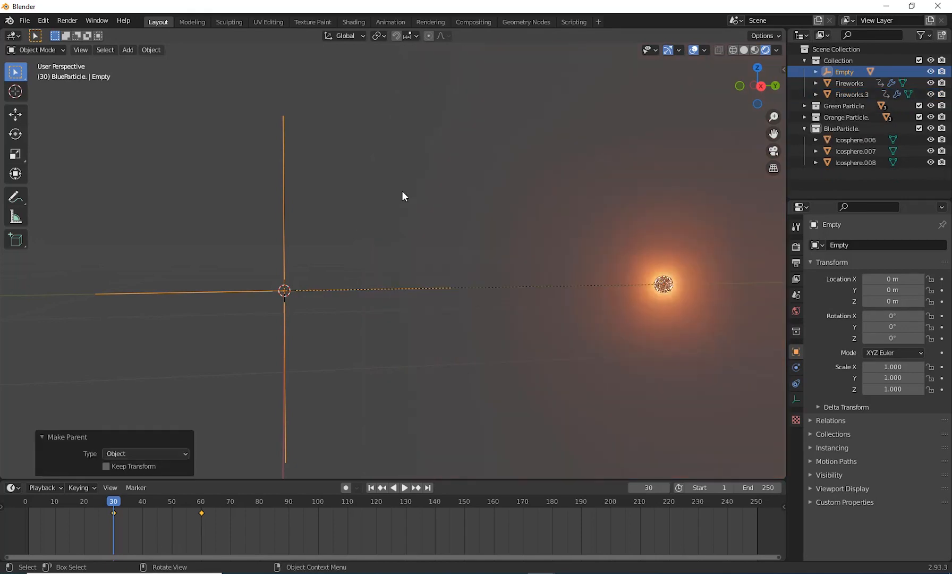
Step: Insert a single keyframe on the Empty's Z rotation at 0° on frame 30
{"action": "left_click", "coordinate": [282, 162]}
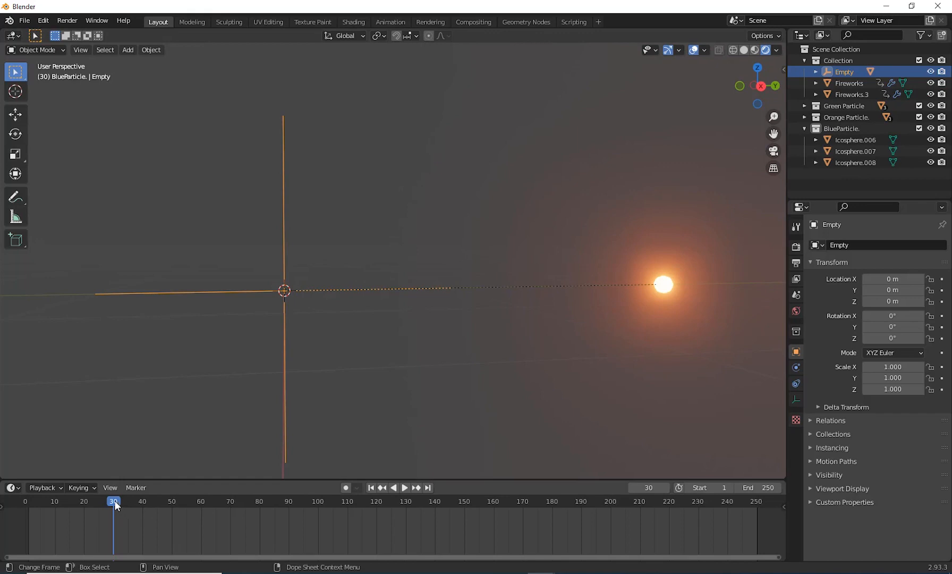
{"action": "left_click_drag", "start_coordinate": [115, 500], "coordinate": [117, 521]}
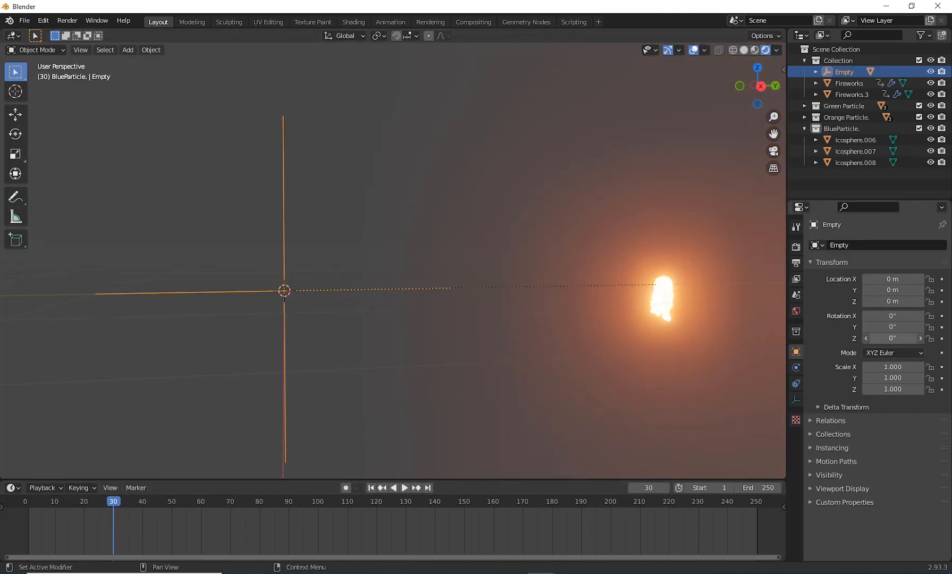
{"action": "left_click_drag", "start_coordinate": [892, 338], "coordinate": [896, 338]}
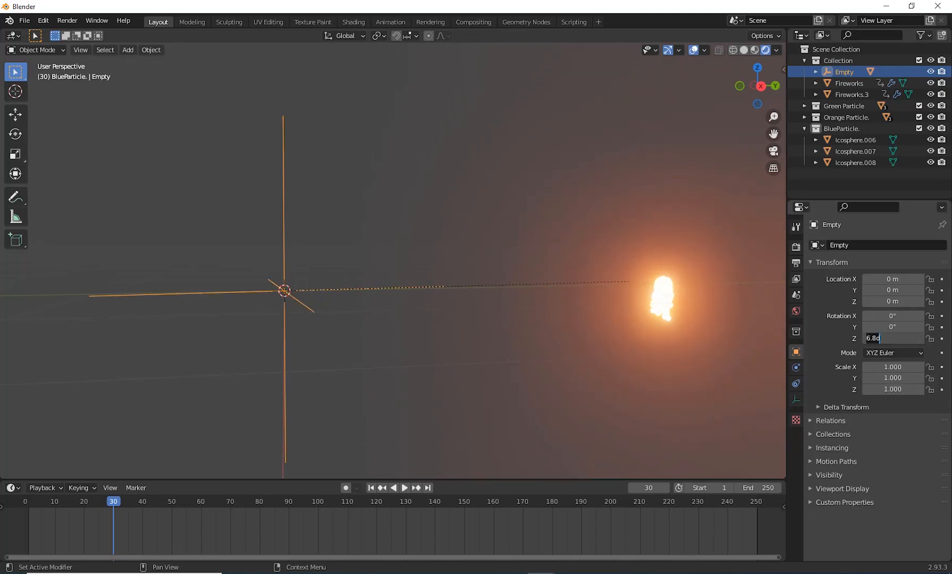
{"action": "type", "text": "0"}
{"action": "key", "text": "Return"}
{"action": "right_click", "coordinate": [890, 338]}
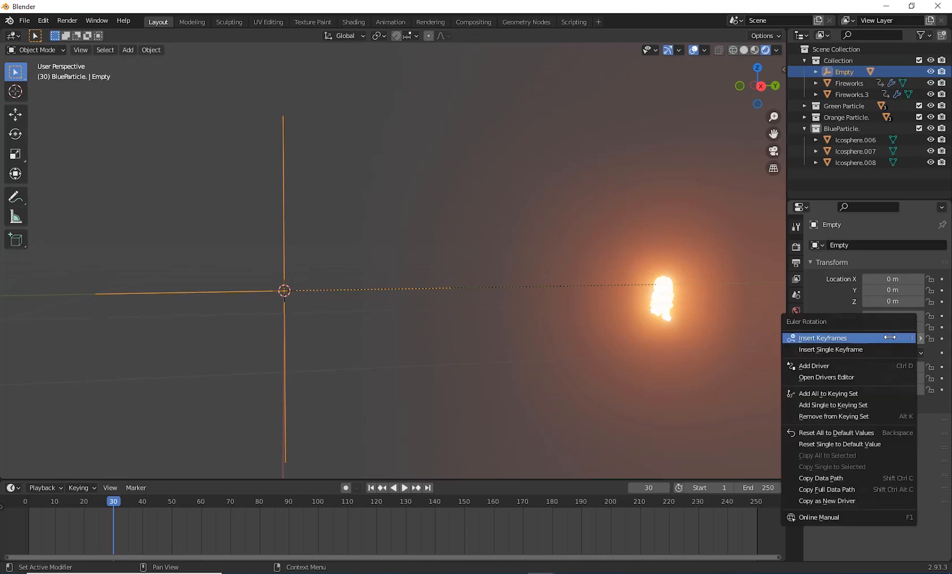
{"action": "left_click", "coordinate": [834, 350]}
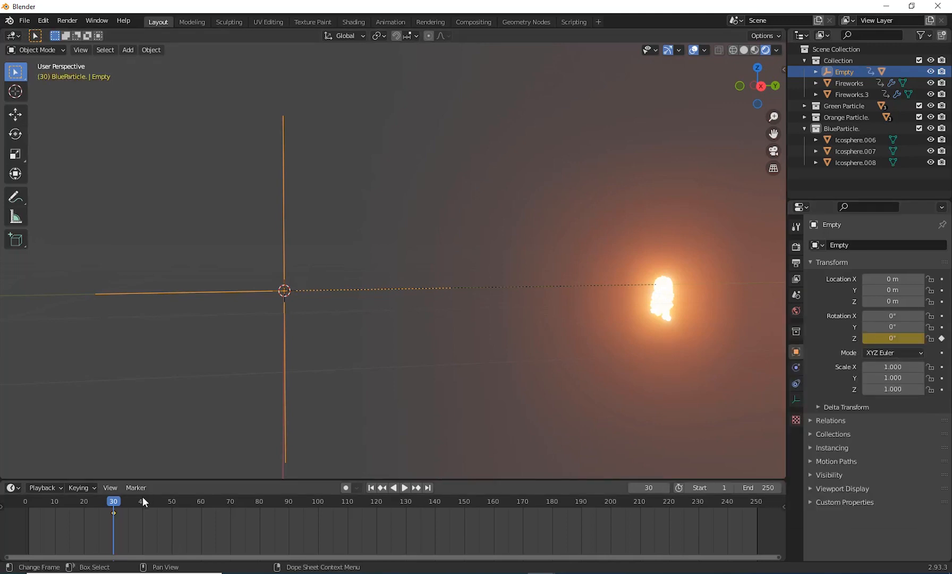
Step: Advance to frame 90, set the Empty's Z rotation to 600° and insert a single keyframe on it
{"action": "left_click", "coordinate": [110, 502]}
{"action": "middle_click_drag", "start_coordinate": [615, 316], "coordinate": [582, 366]}
{"action": "left_click_drag", "start_coordinate": [112, 499], "coordinate": [143, 503]}
{"action": "mouse_move", "coordinate": [415, 354]}
{"action": "middle_mouse_down"}
{"action": "mouse_move", "coordinate": [470, 283]}
{"action": "mouse_move", "coordinate": [451, 361]}
{"action": "middle_mouse_up"}
{"action": "left_click_drag", "start_coordinate": [140, 504], "coordinate": [169, 501]}
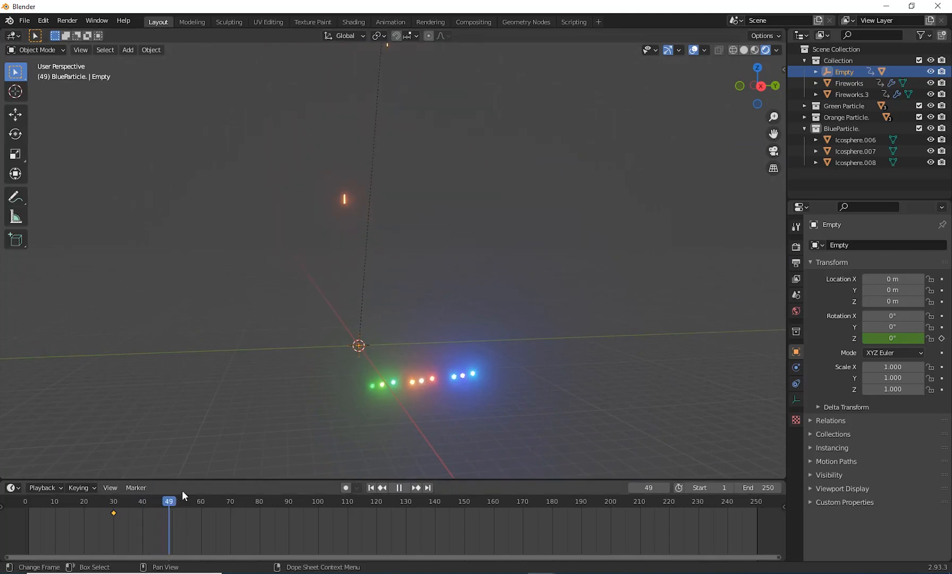
{"action": "middle_click_drag", "start_coordinate": [372, 372], "coordinate": [433, 378]}
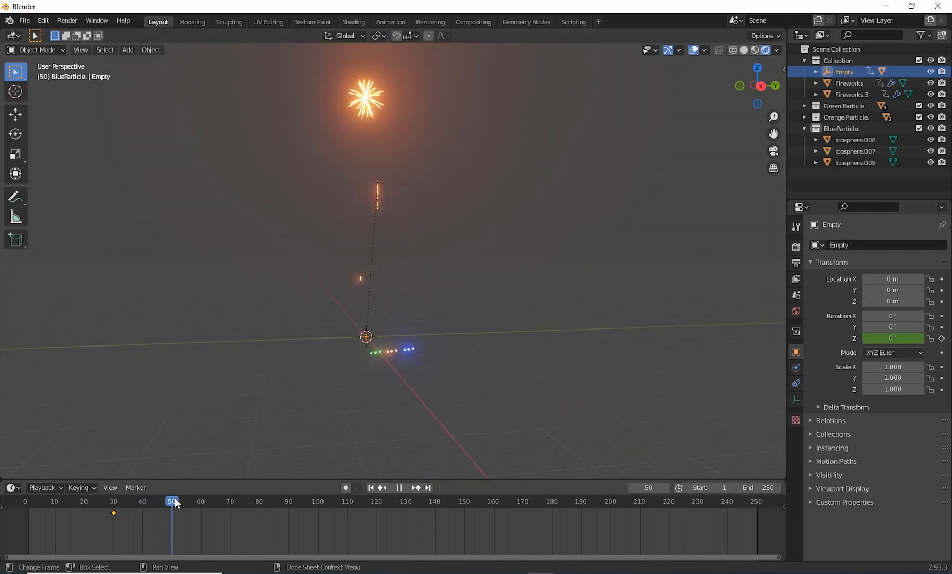
{"action": "left_click_drag", "start_coordinate": [175, 499], "coordinate": [294, 502]}
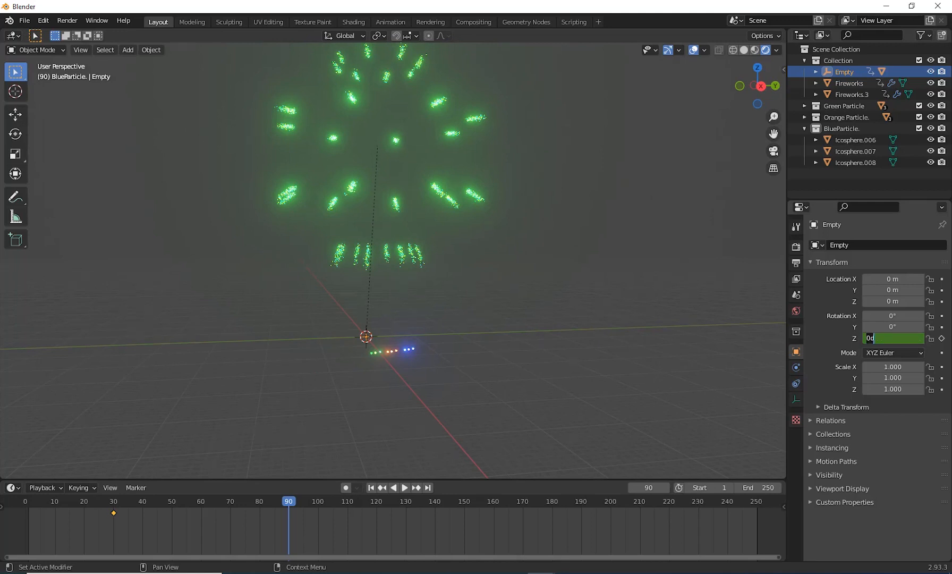
{"action": "key", "text": "Return"}
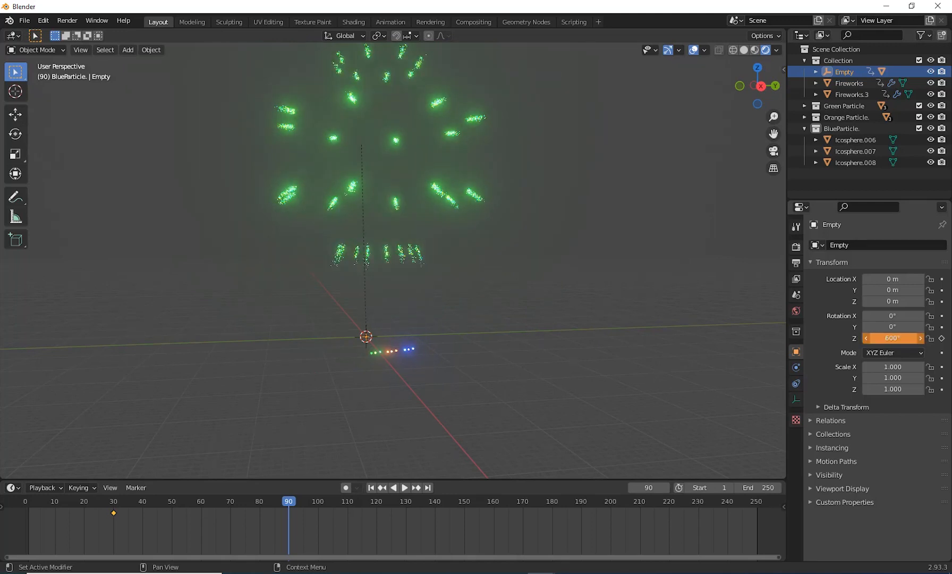
{"action": "right_click", "coordinate": [895, 338]}
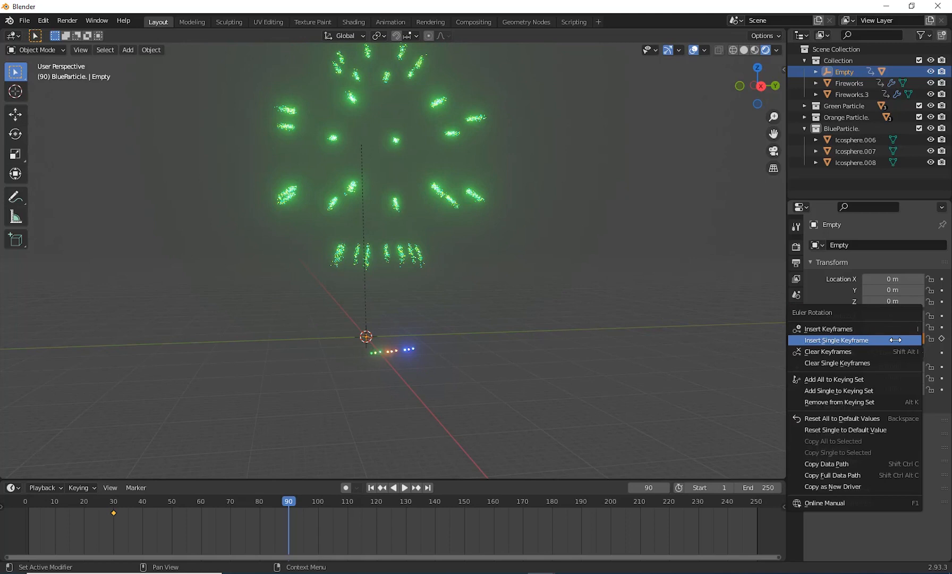
{"action": "left_click", "coordinate": [850, 340]}
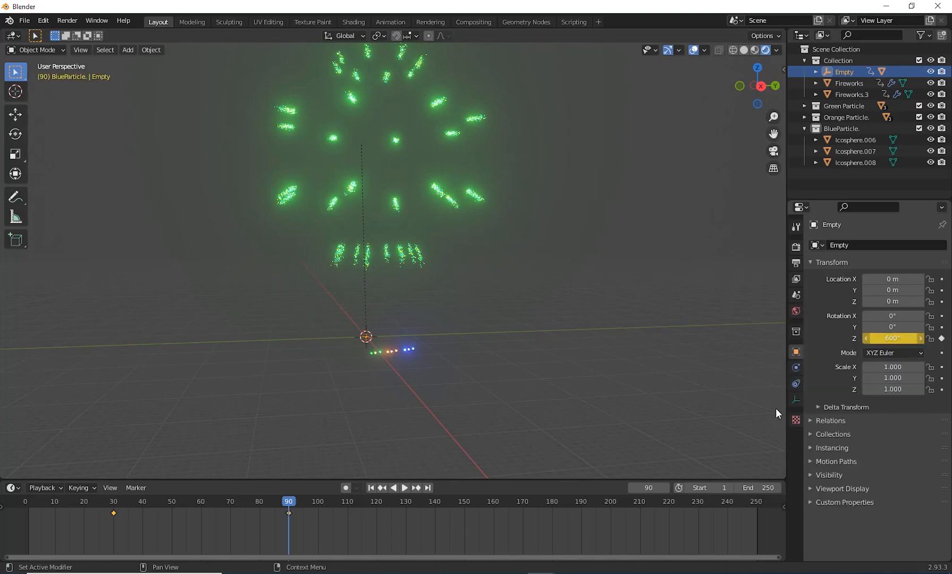
Step: Play the animation from the start, examine how Fireworks.2 moves around the Empty, and return to frame 1
{"action": "left_click", "coordinate": [374, 489]}
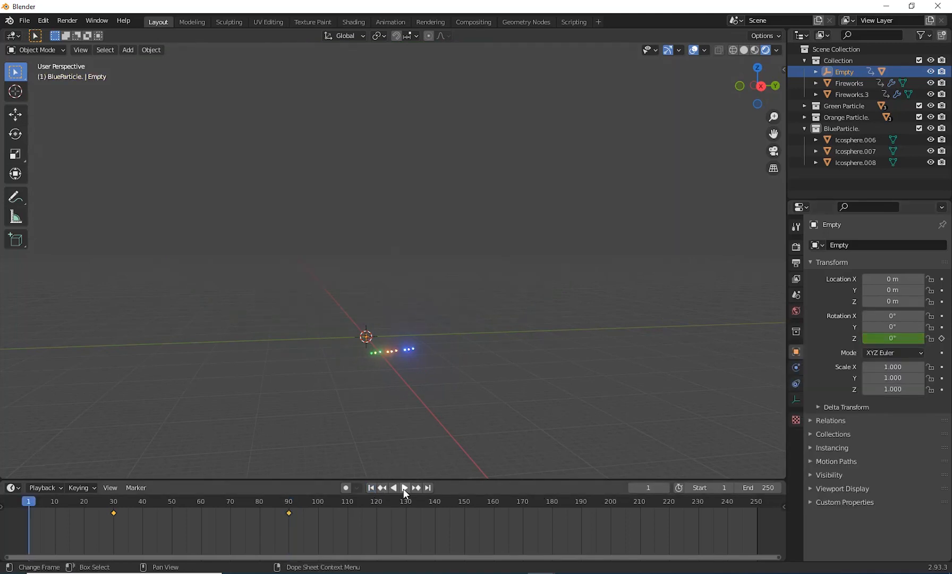
{"action": "left_click", "coordinate": [403, 487]}
{"action": "middle_click_drag", "start_coordinate": [484, 438], "coordinate": [546, 393]}
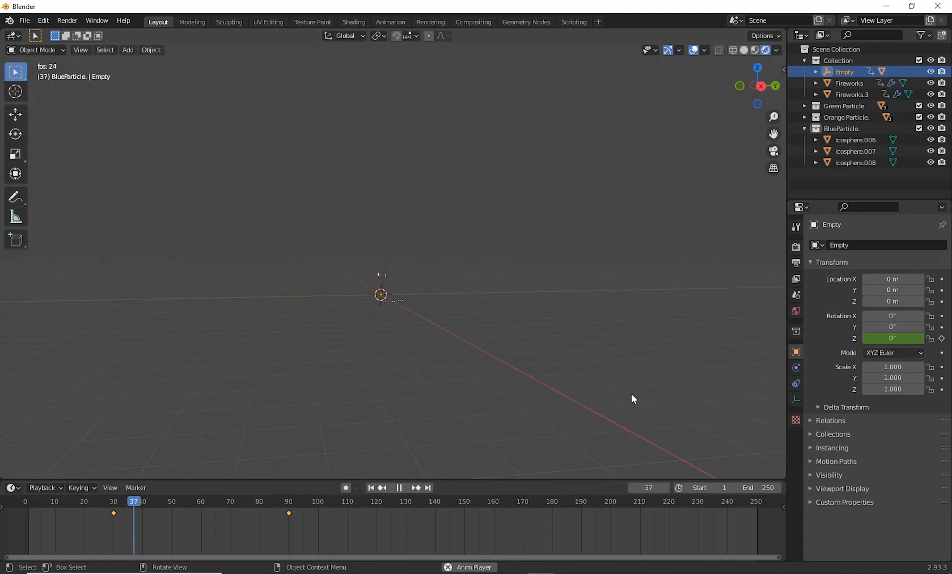
{"action": "scroll", "coordinate": [630, 387], "scroll_direction": "up", "scroll_amount": 3}
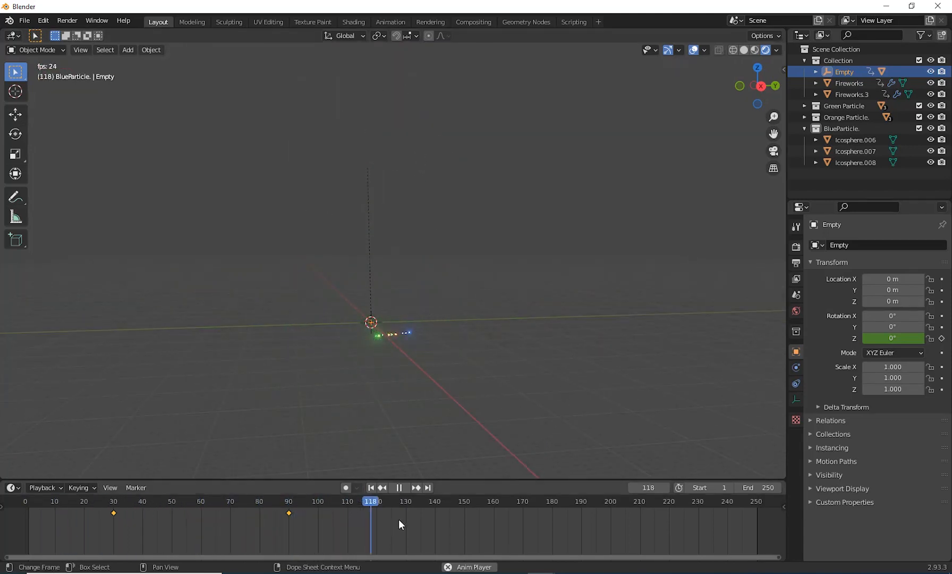
{"action": "left_click", "coordinate": [403, 488]}
{"action": "left_click", "coordinate": [372, 488]}
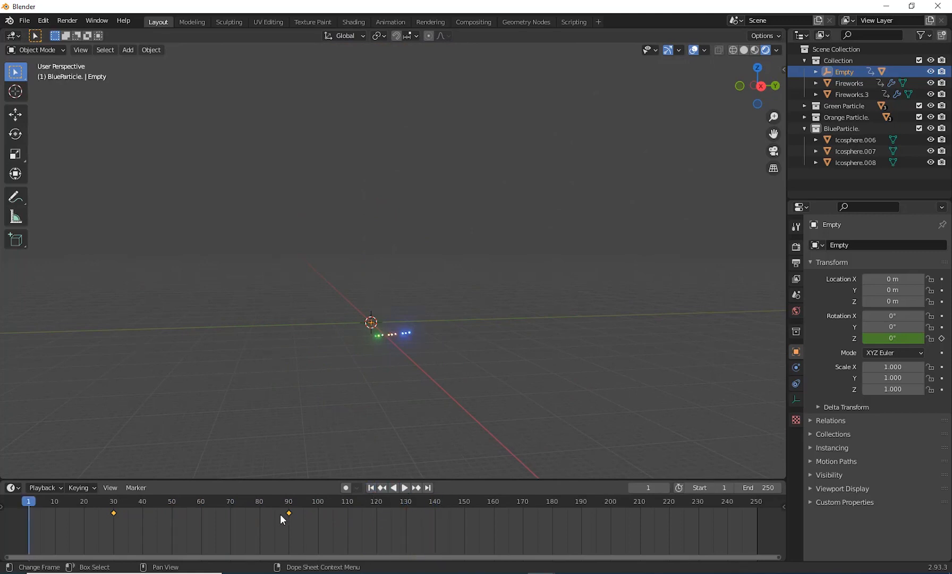
Step: Step through the spinning trail around frame 51 and check the Empty's Z rotation at frame 90
{"action": "key", "text": "space"}
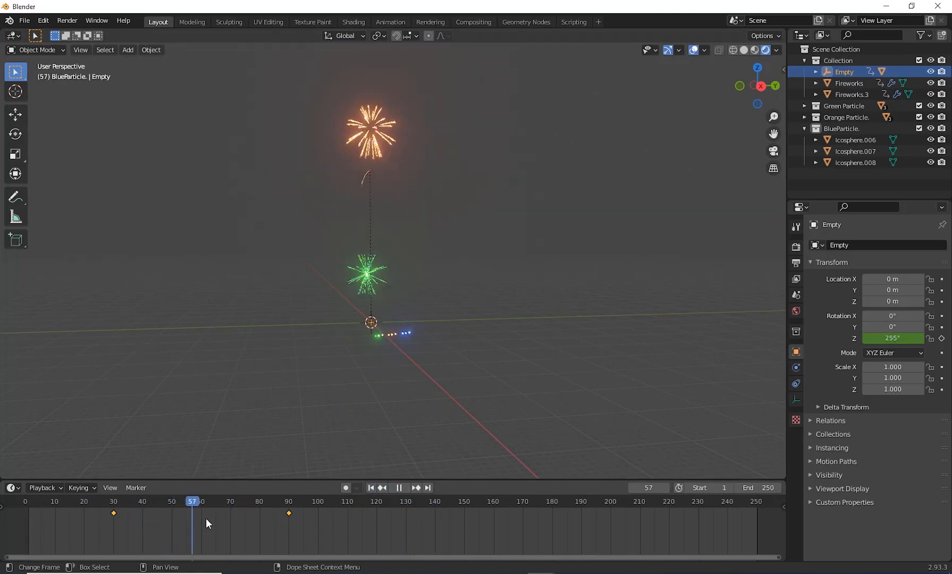
{"action": "left_click_drag", "start_coordinate": [294, 526], "coordinate": [175, 537]}
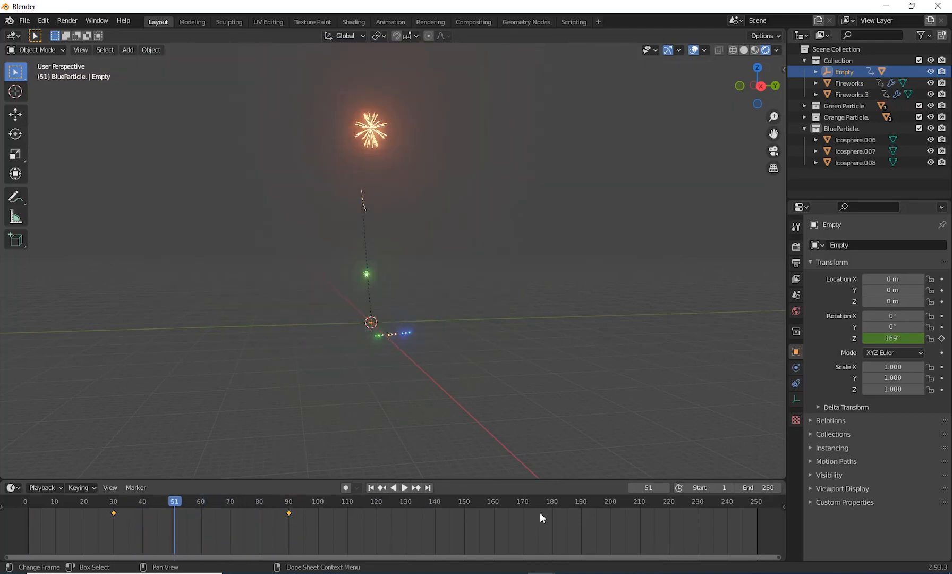
{"action": "left_click_drag", "start_coordinate": [178, 502], "coordinate": [290, 519]}
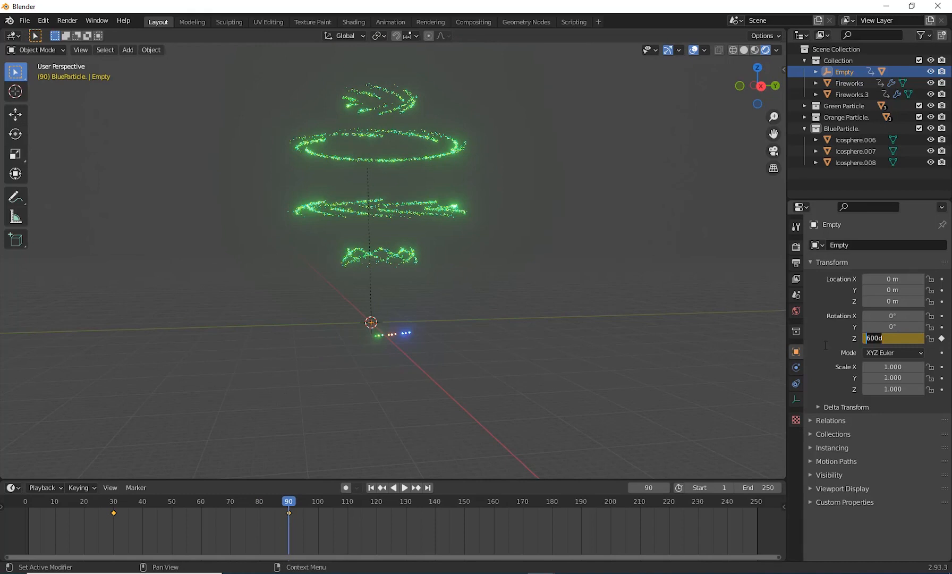
{"action": "key", "text": "Return"}
Step: Replay the animation from frame 1 and examine the bursts of all the fireworks together
{"action": "left_click", "coordinate": [372, 487]}
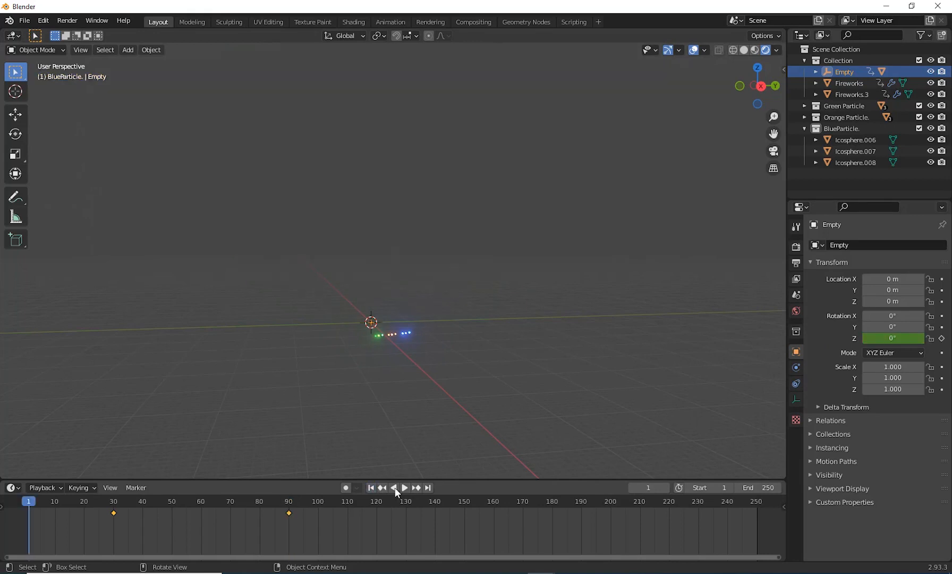
{"action": "left_click", "coordinate": [406, 489]}
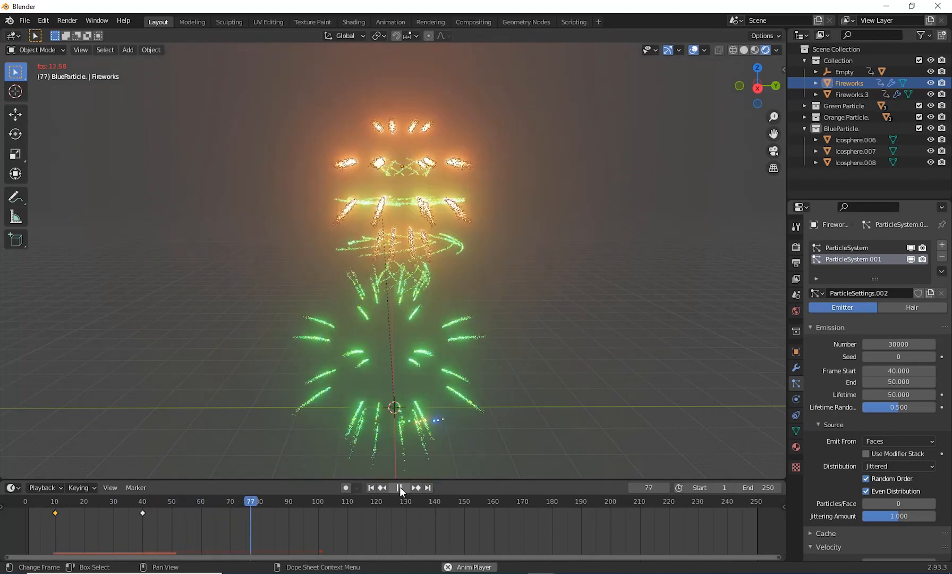
{"action": "left_click", "coordinate": [399, 486]}
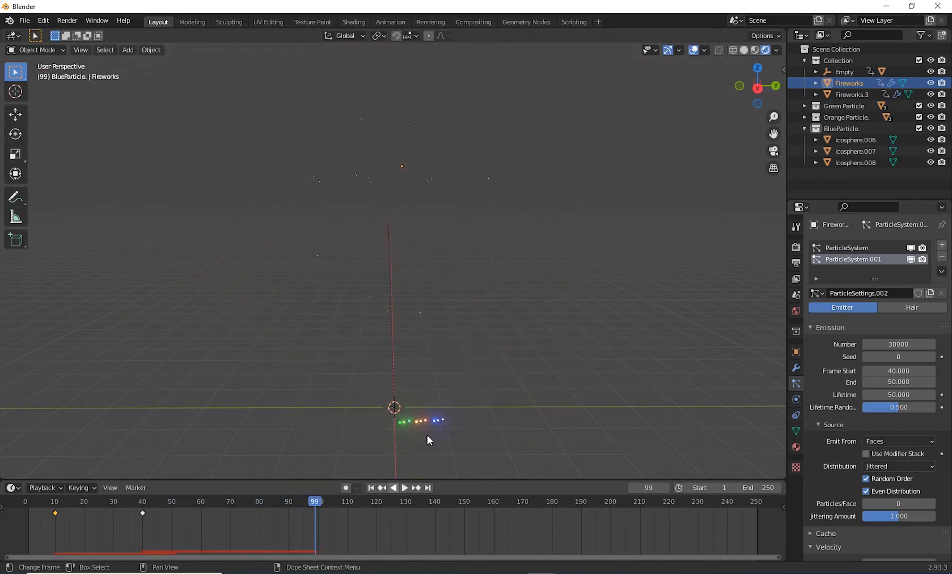
{"action": "left_click", "coordinate": [372, 488]}
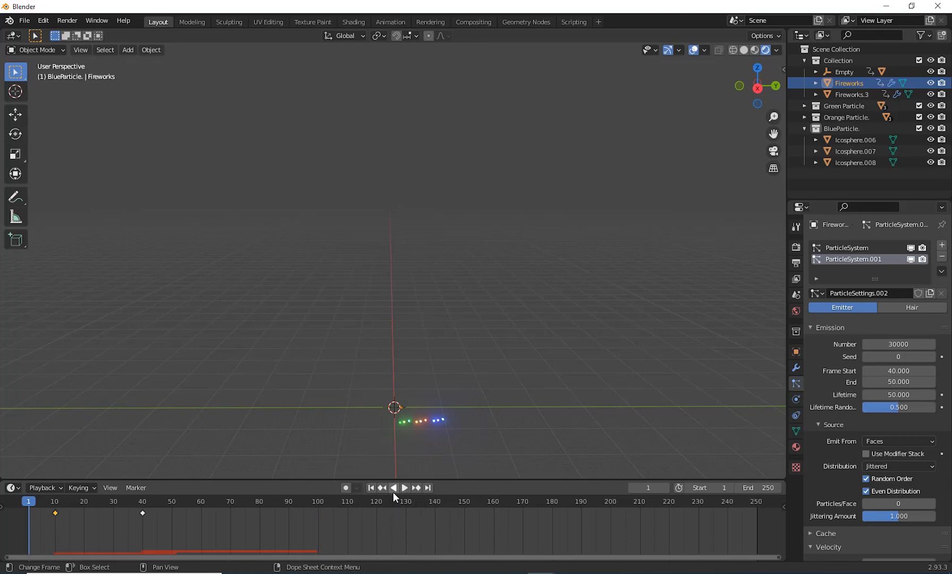
{"action": "left_click", "coordinate": [406, 487]}
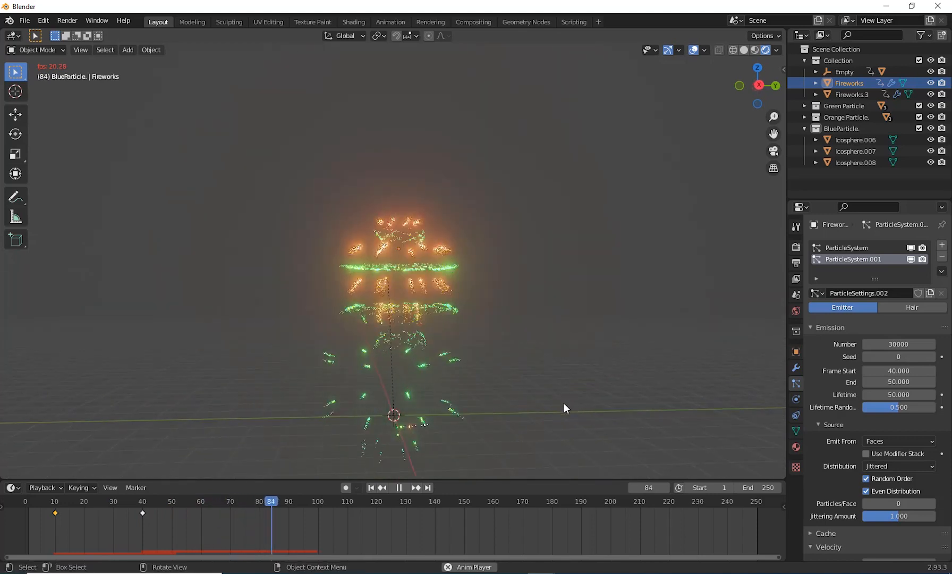
Step: Enable Screen Space Reflections in the Eevee render settings and restart the playback from frame 1
{"action": "left_click", "coordinate": [796, 248]}
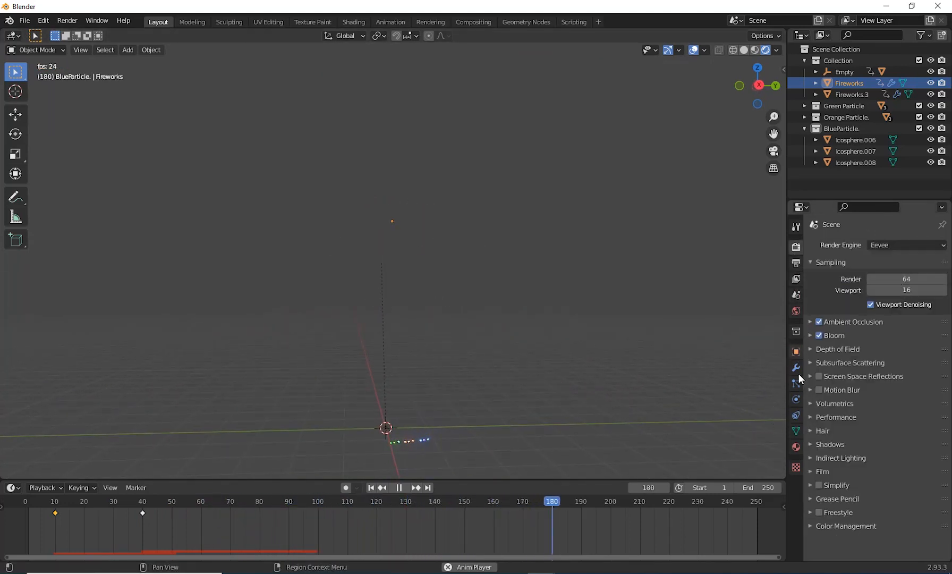
{"action": "left_click", "coordinate": [819, 376]}
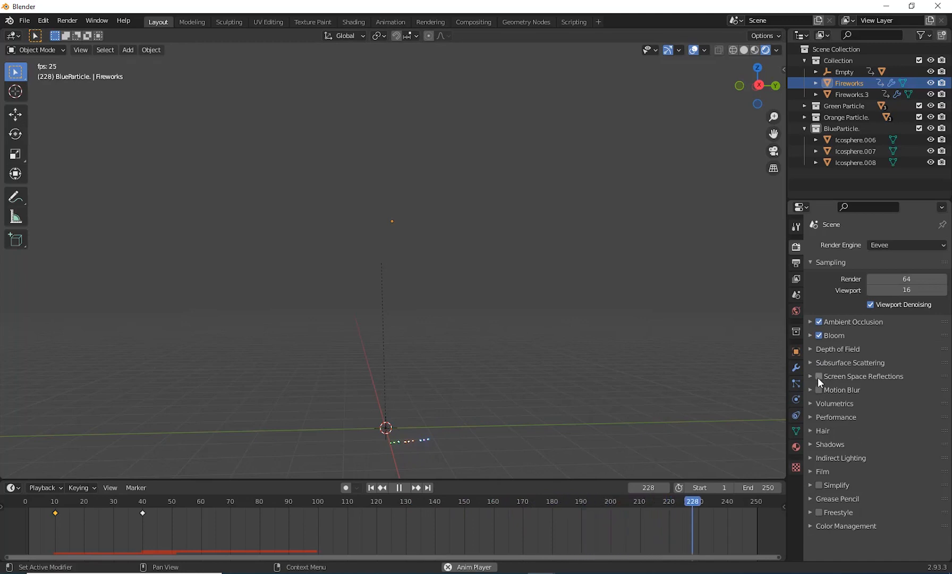
{"action": "left_click", "coordinate": [371, 488]}
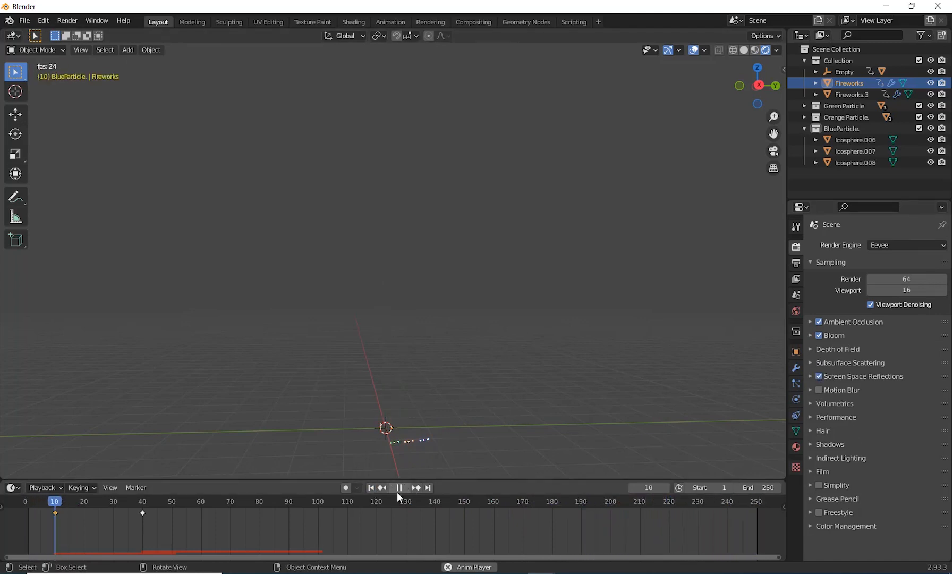